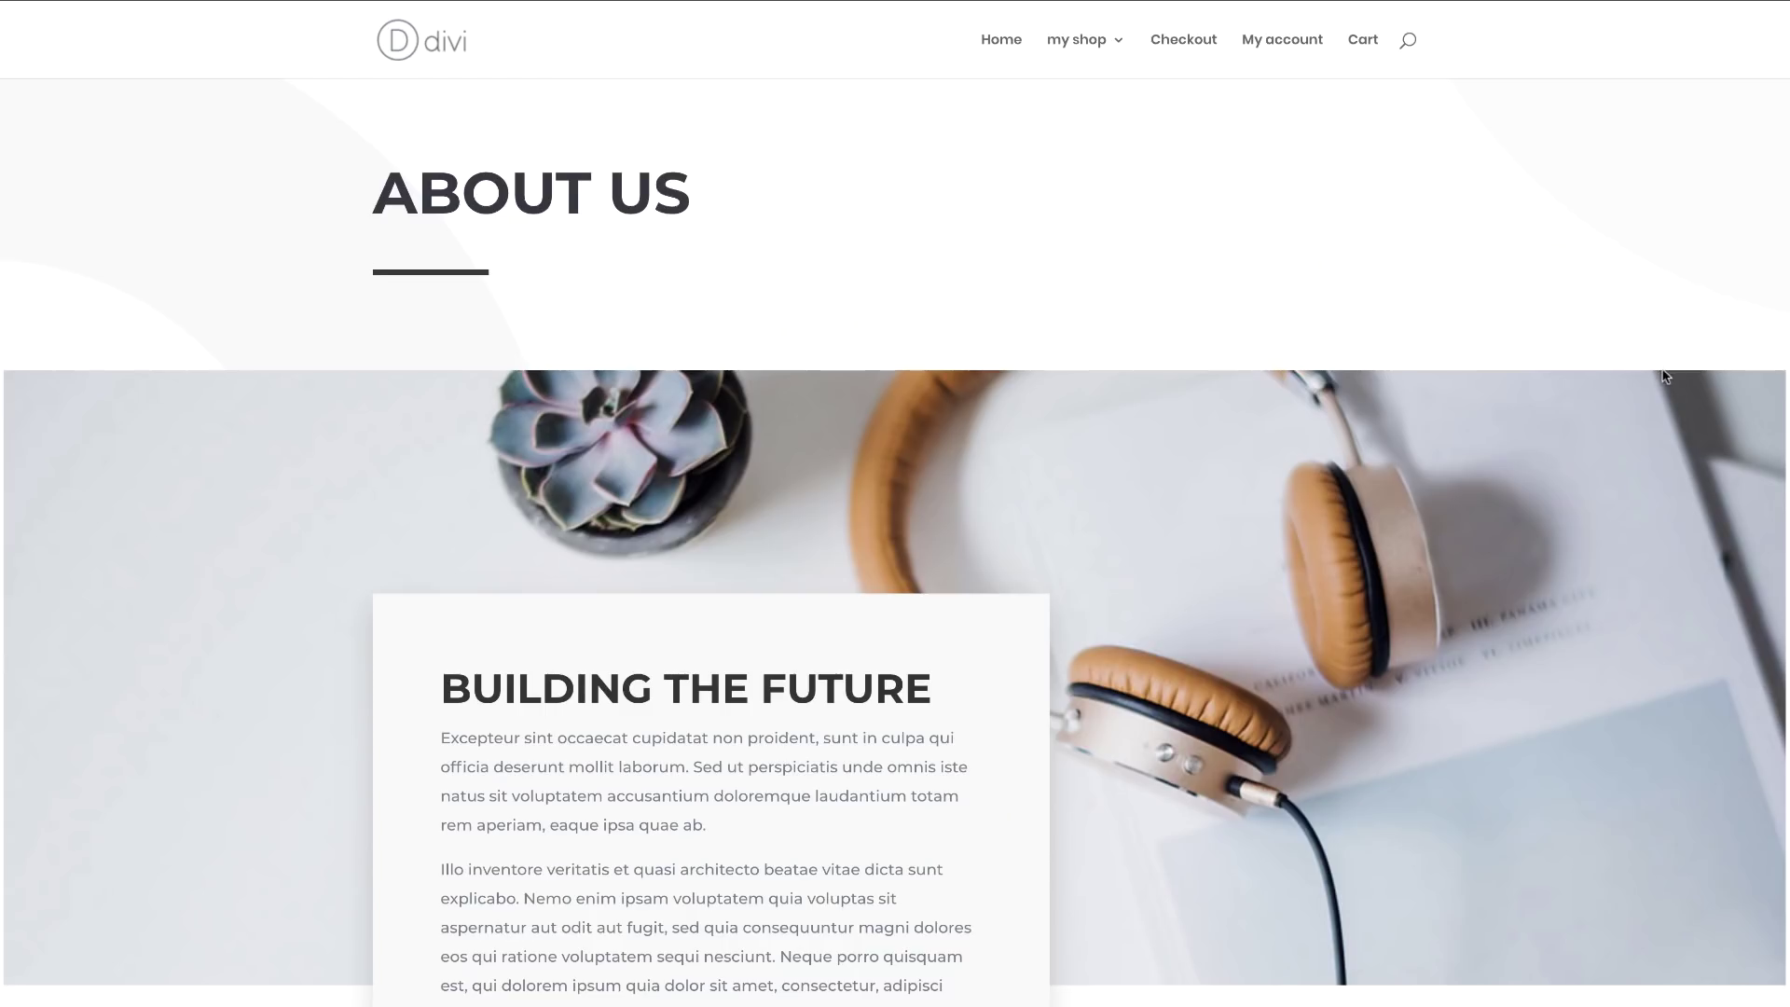
Create a new WordPress page titled 'Expanding Hover Effect'
{"action": "scroll", "coordinate": [1662, 373], "scroll_direction": "down", "scroll_amount": 10}
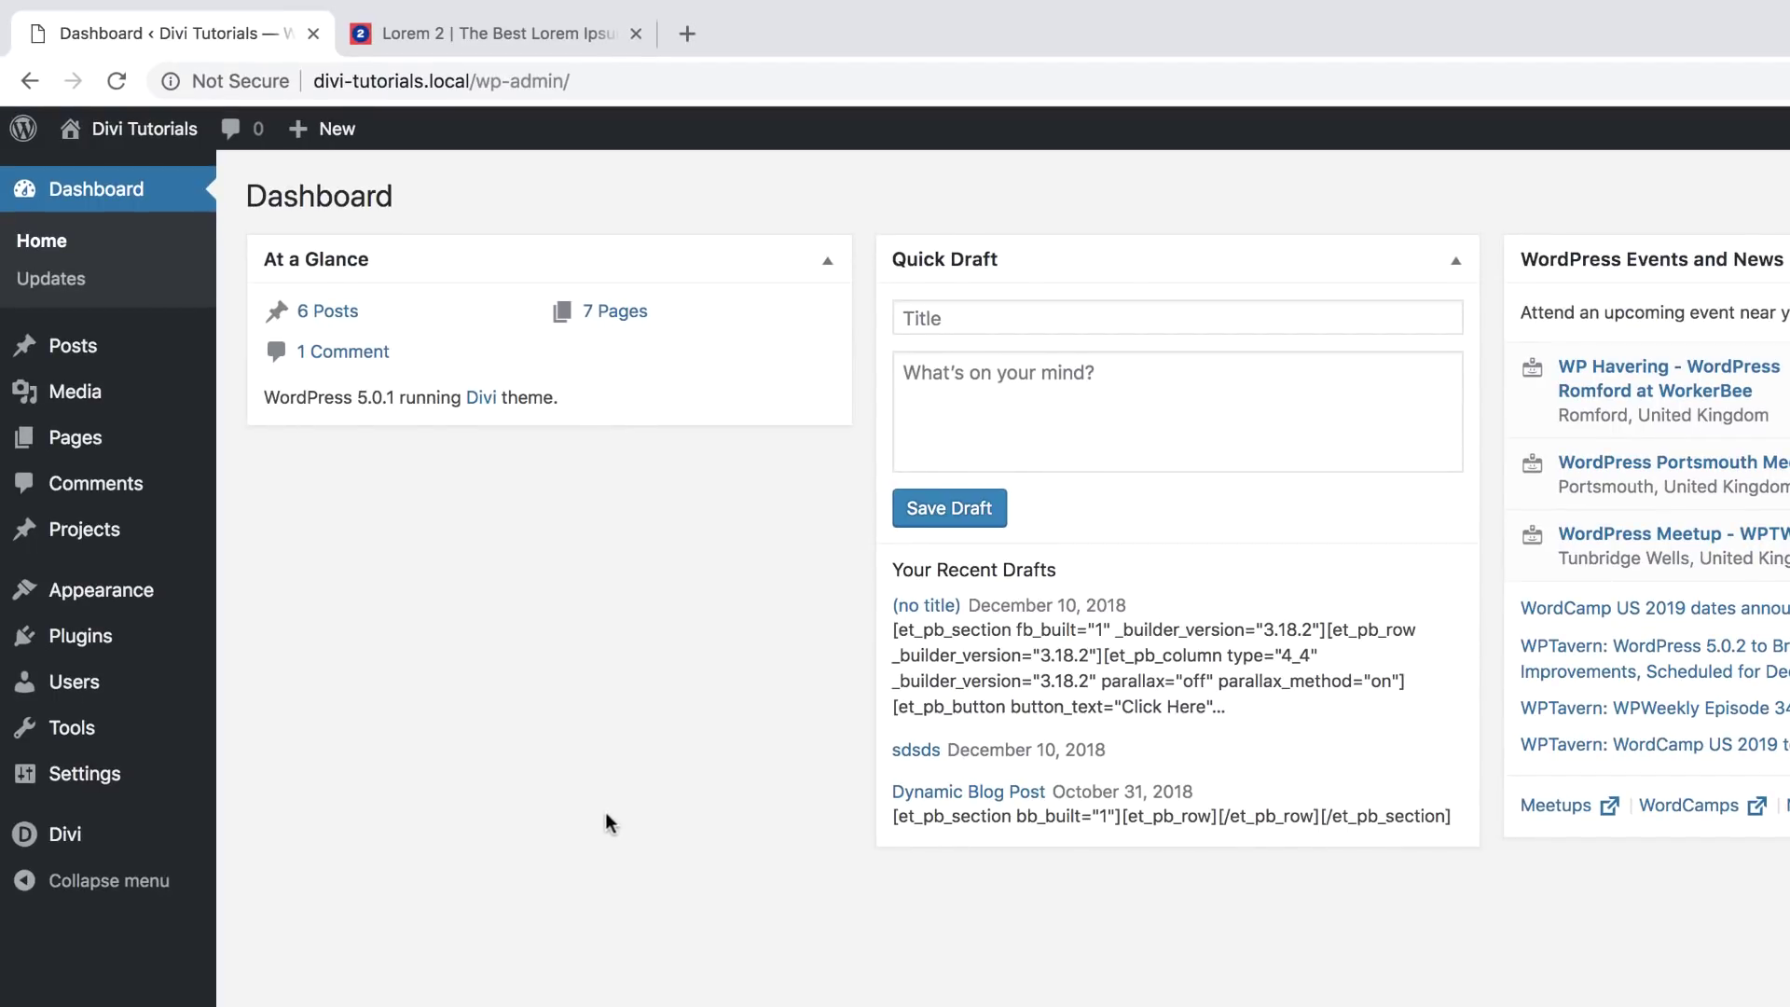
{"action": "mouse_move", "coordinate": [80, 451]}
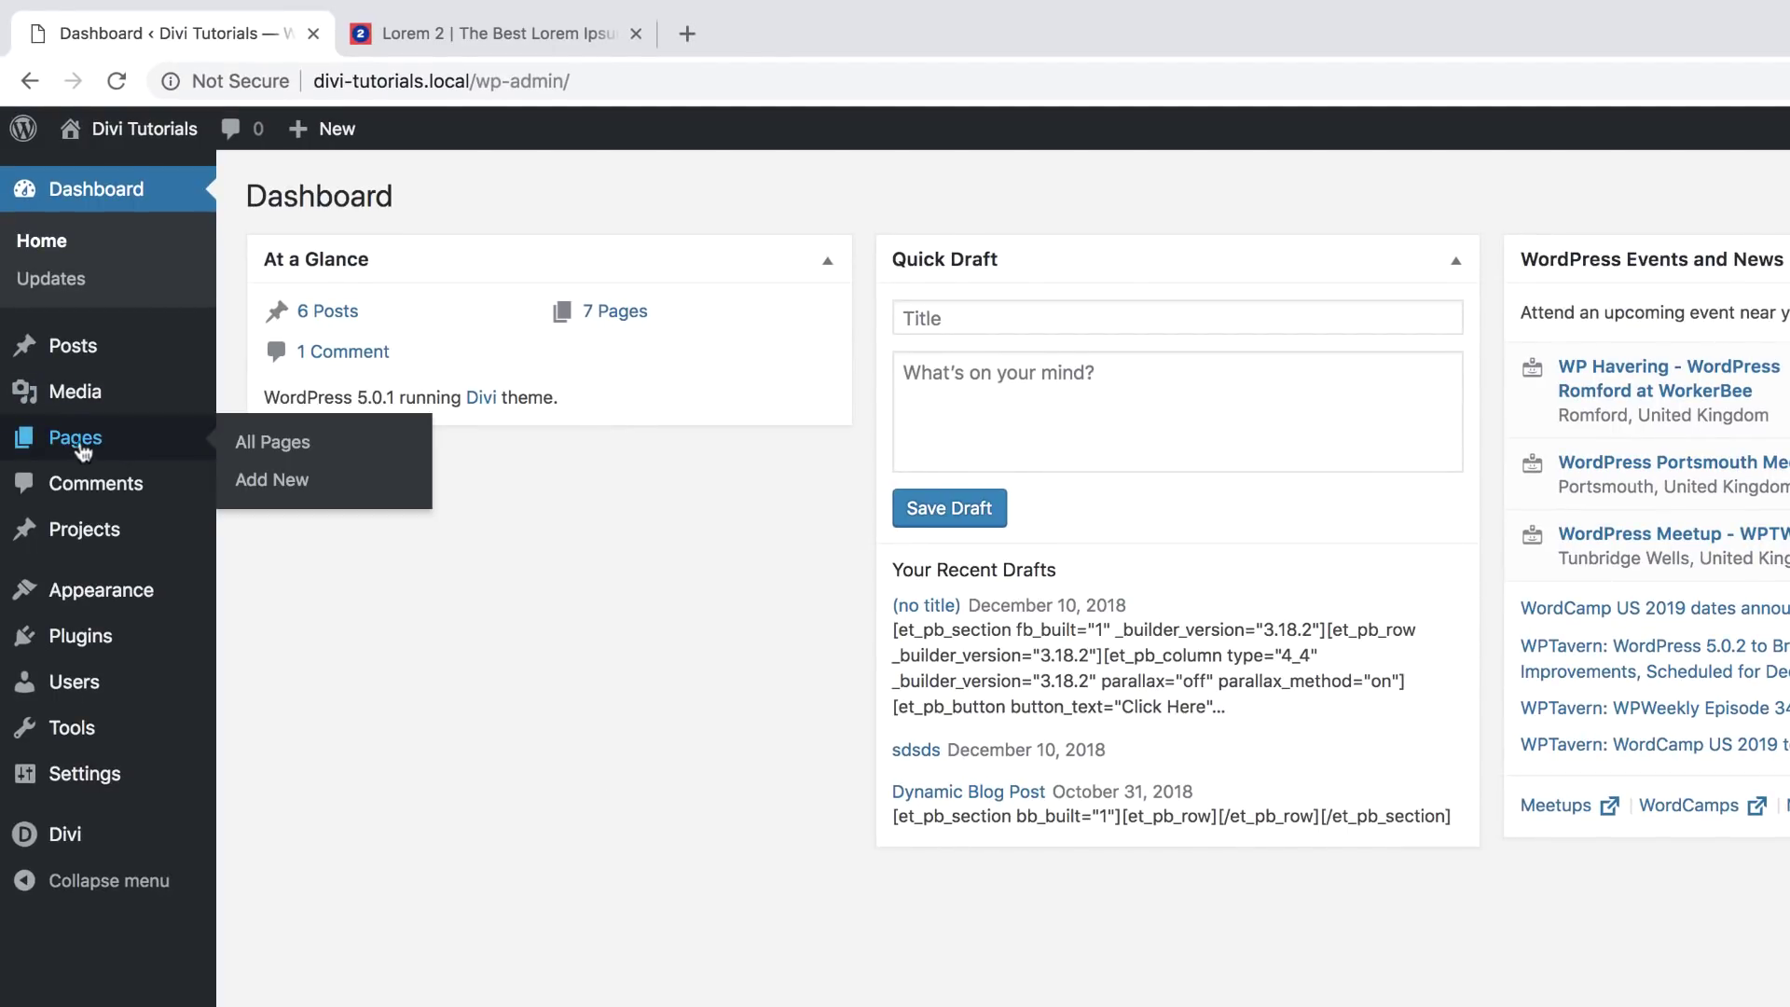
{"action": "left_click", "coordinate": [294, 485]}
{"action": "type", "text": "Expanding Hover Effect"}
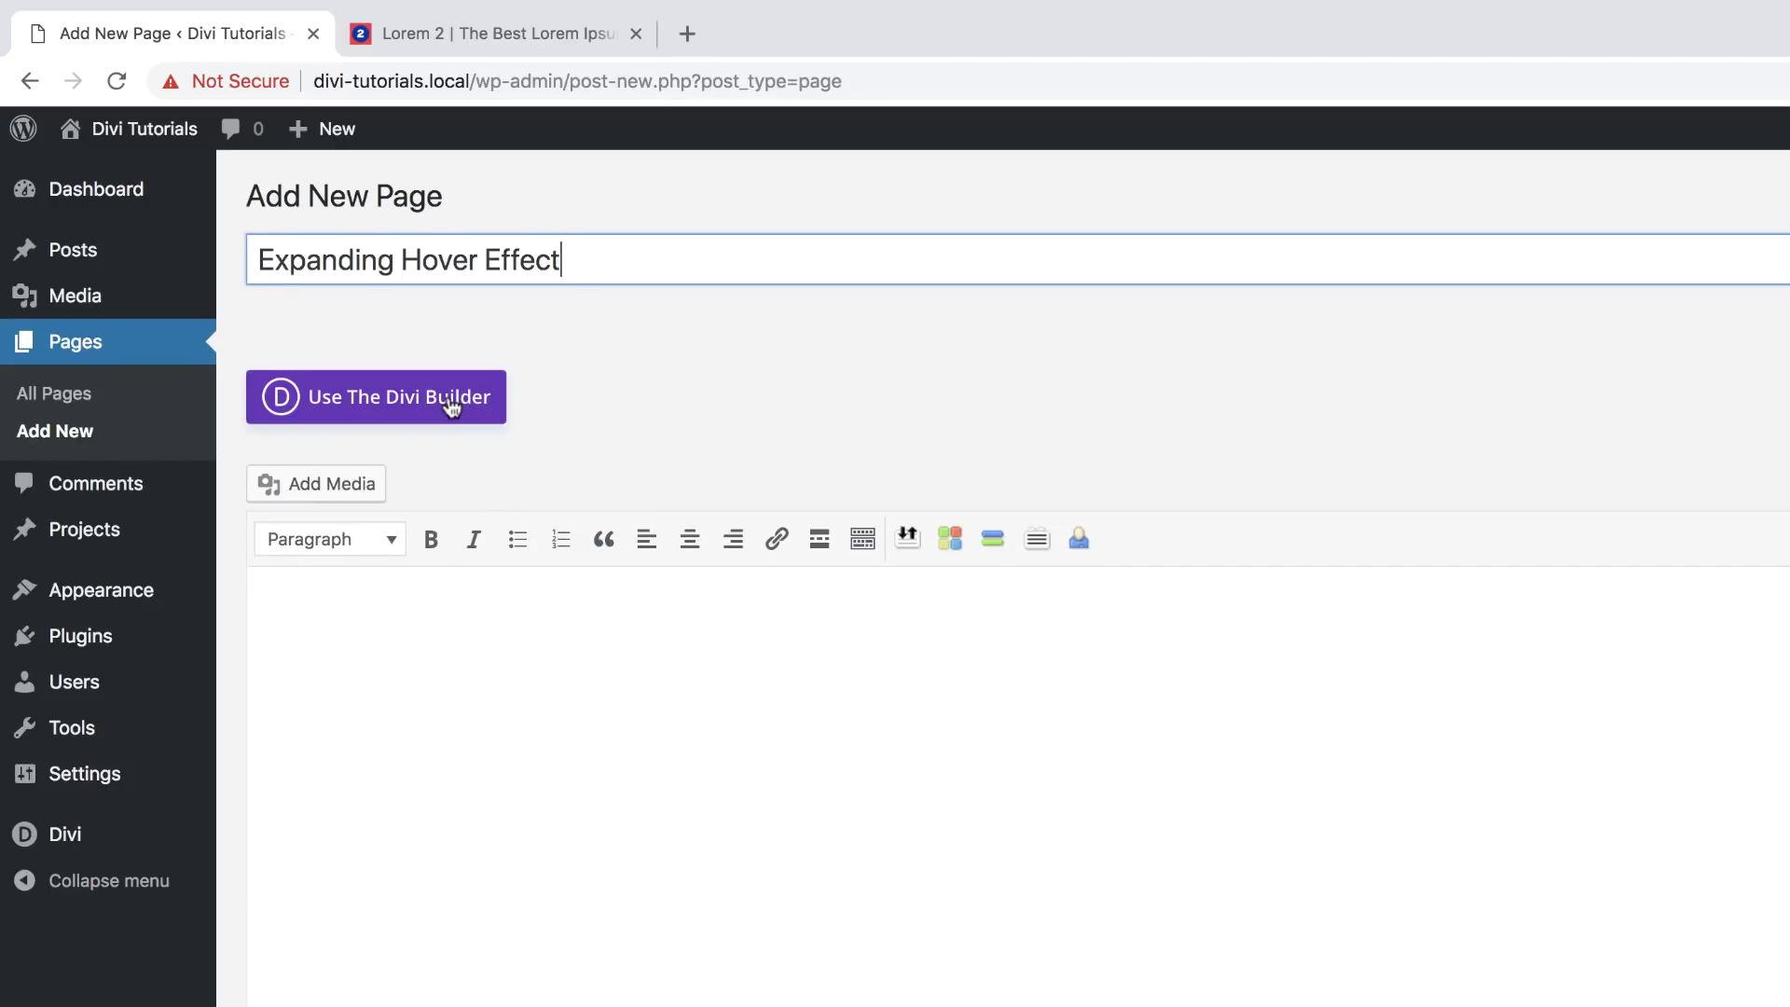
Load the Design Agency About Page premade layout into the page with the Divi Builder
{"action": "left_click", "coordinate": [452, 407]}
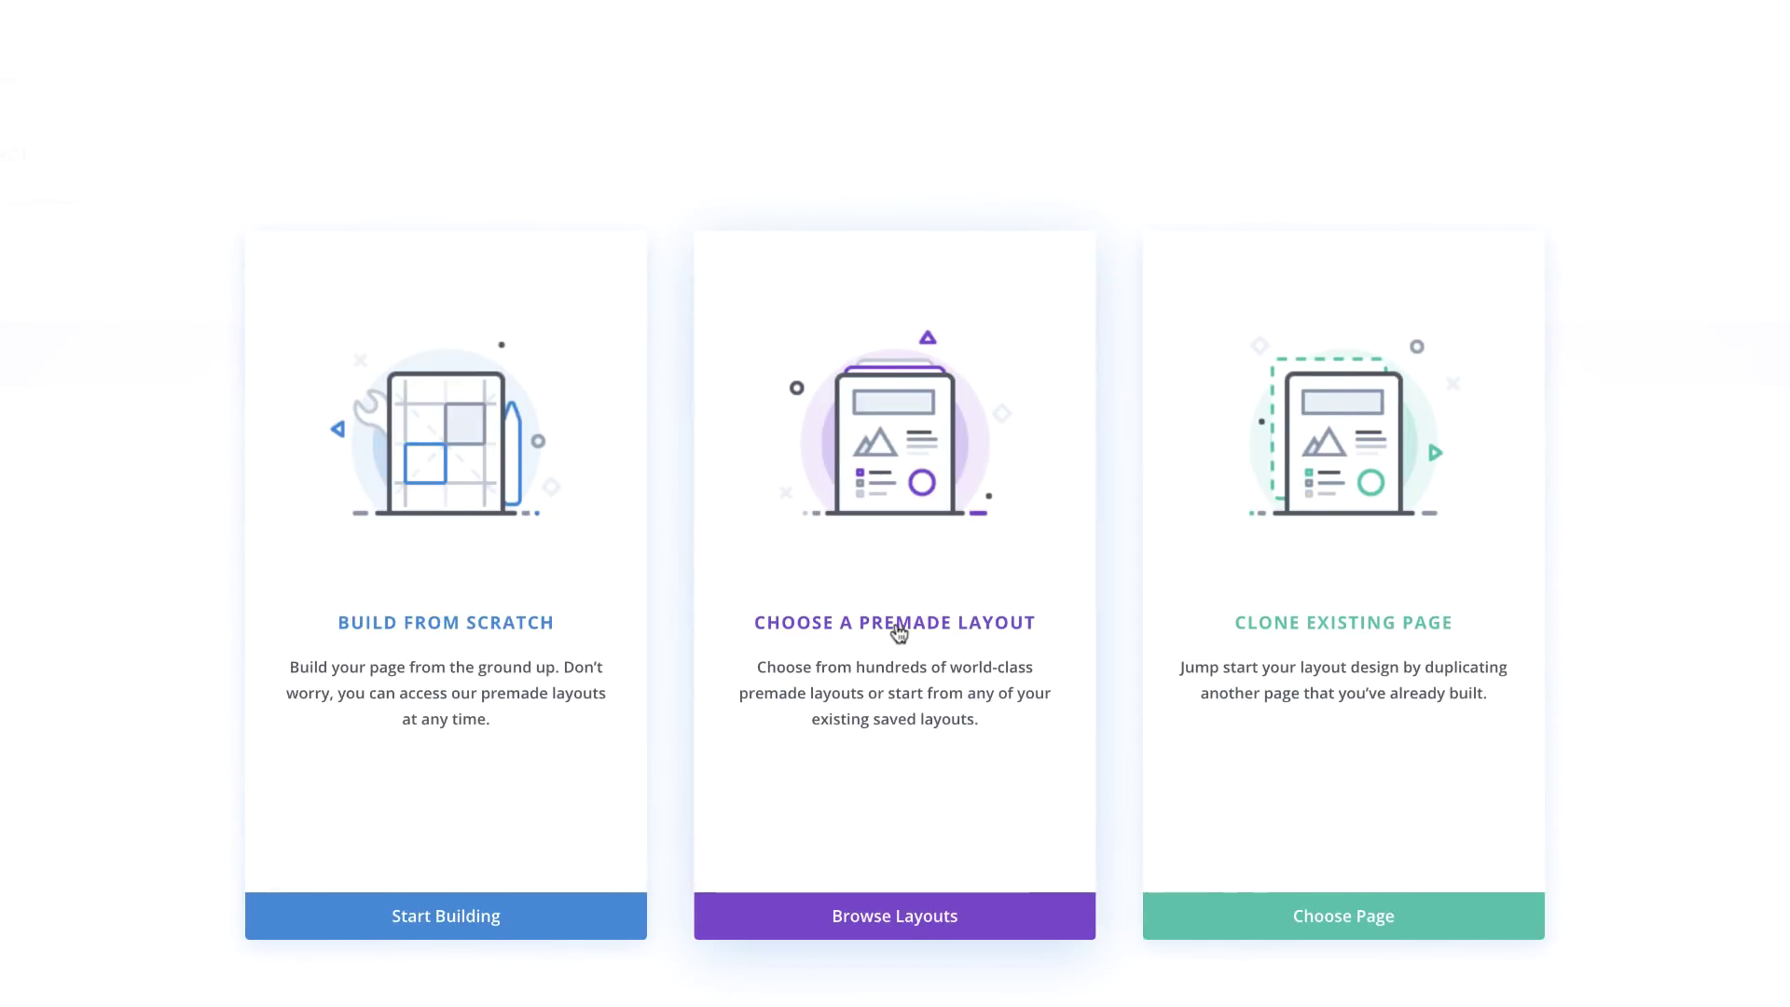
{"action": "left_click", "coordinate": [898, 632]}
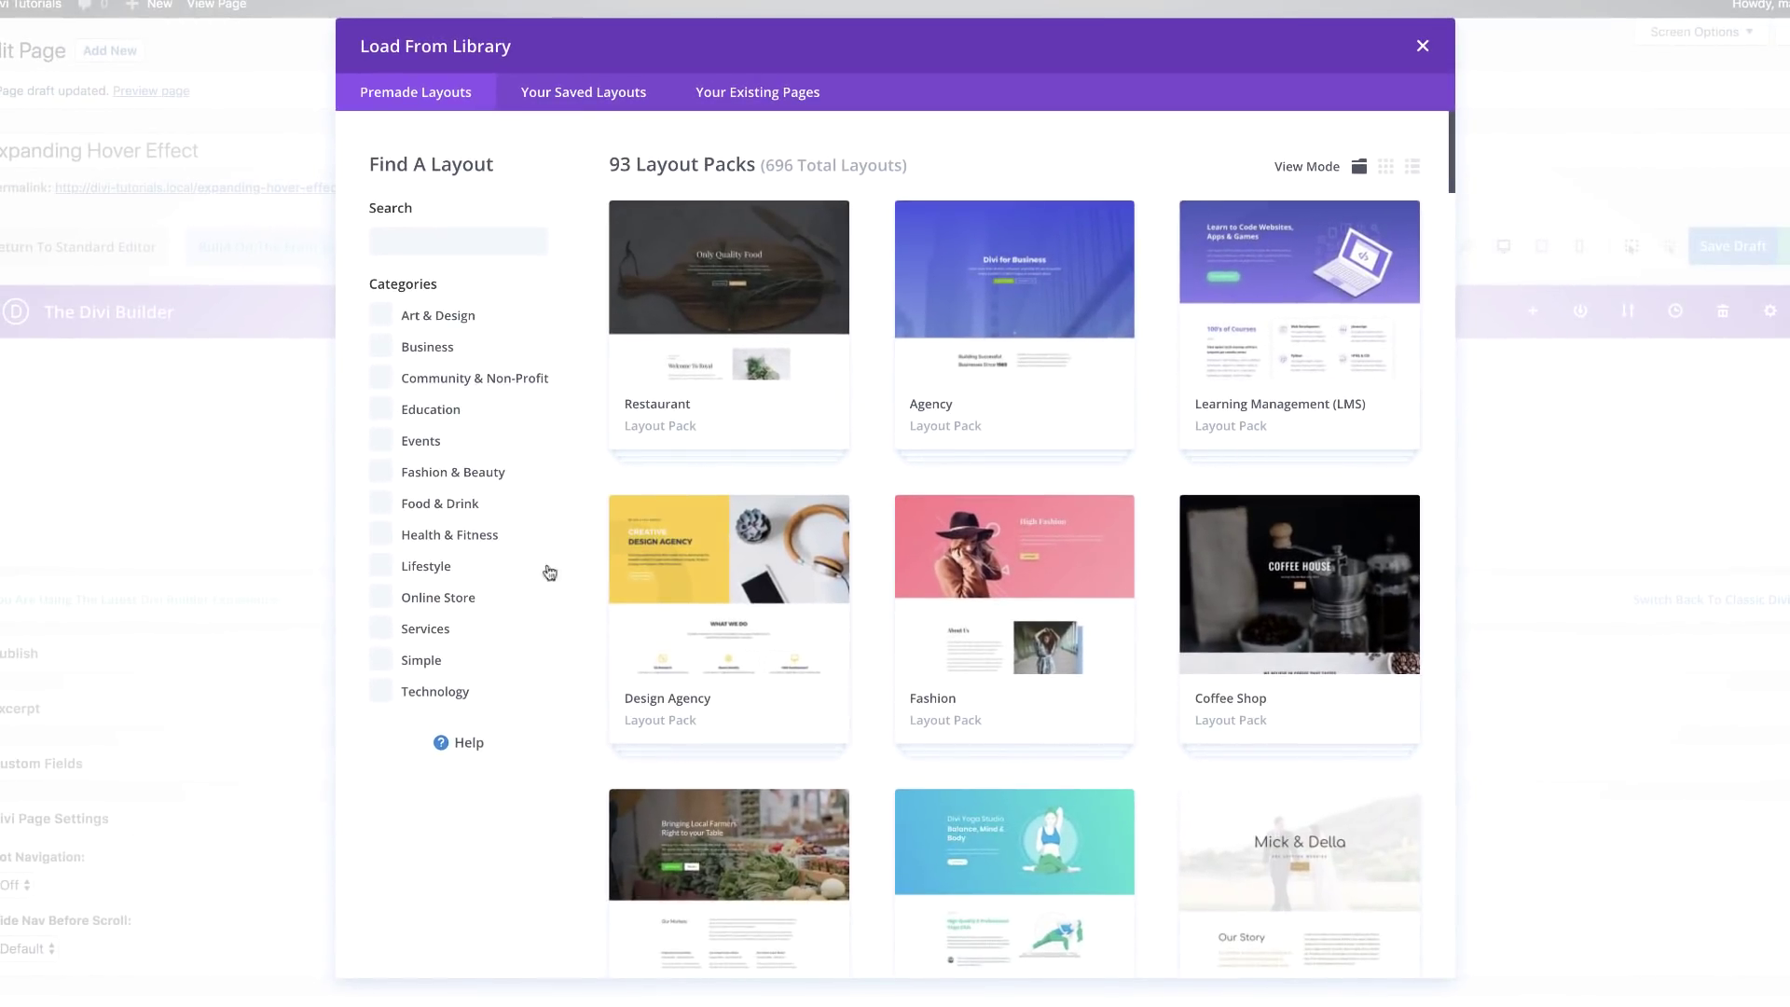
{"action": "left_click", "coordinate": [739, 685]}
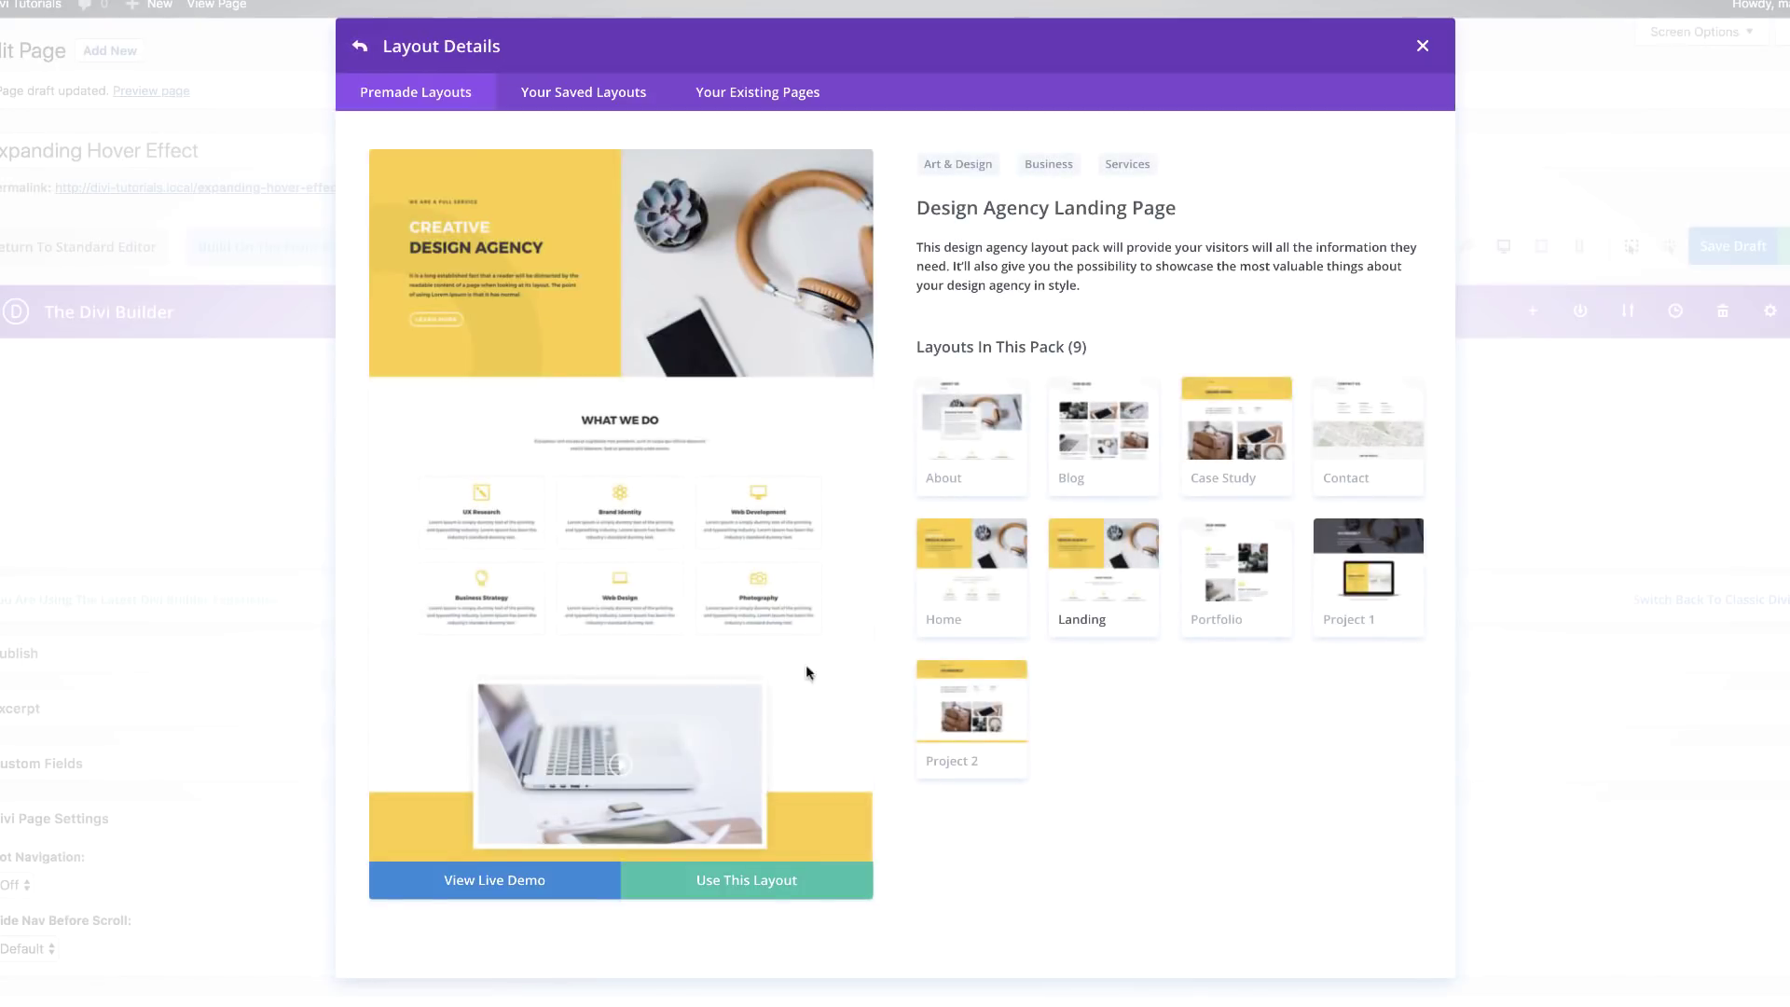
{"action": "left_click", "coordinate": [984, 479]}
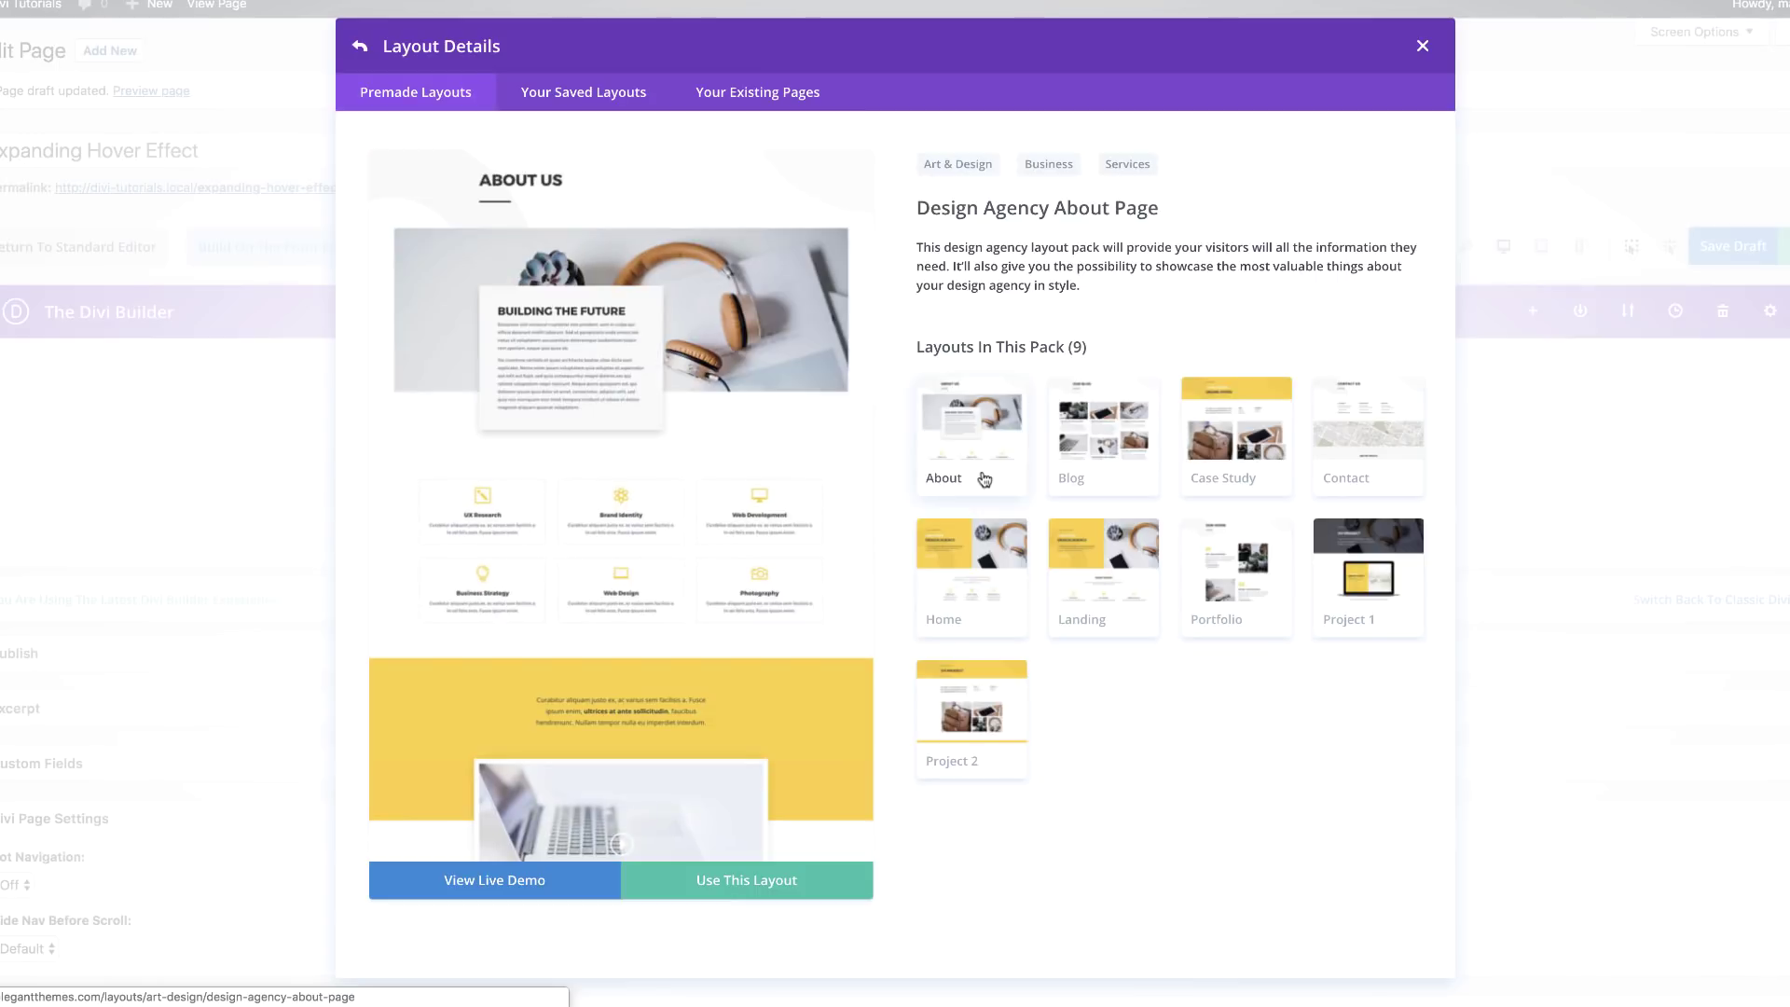
{"action": "left_click", "coordinate": [765, 885]}
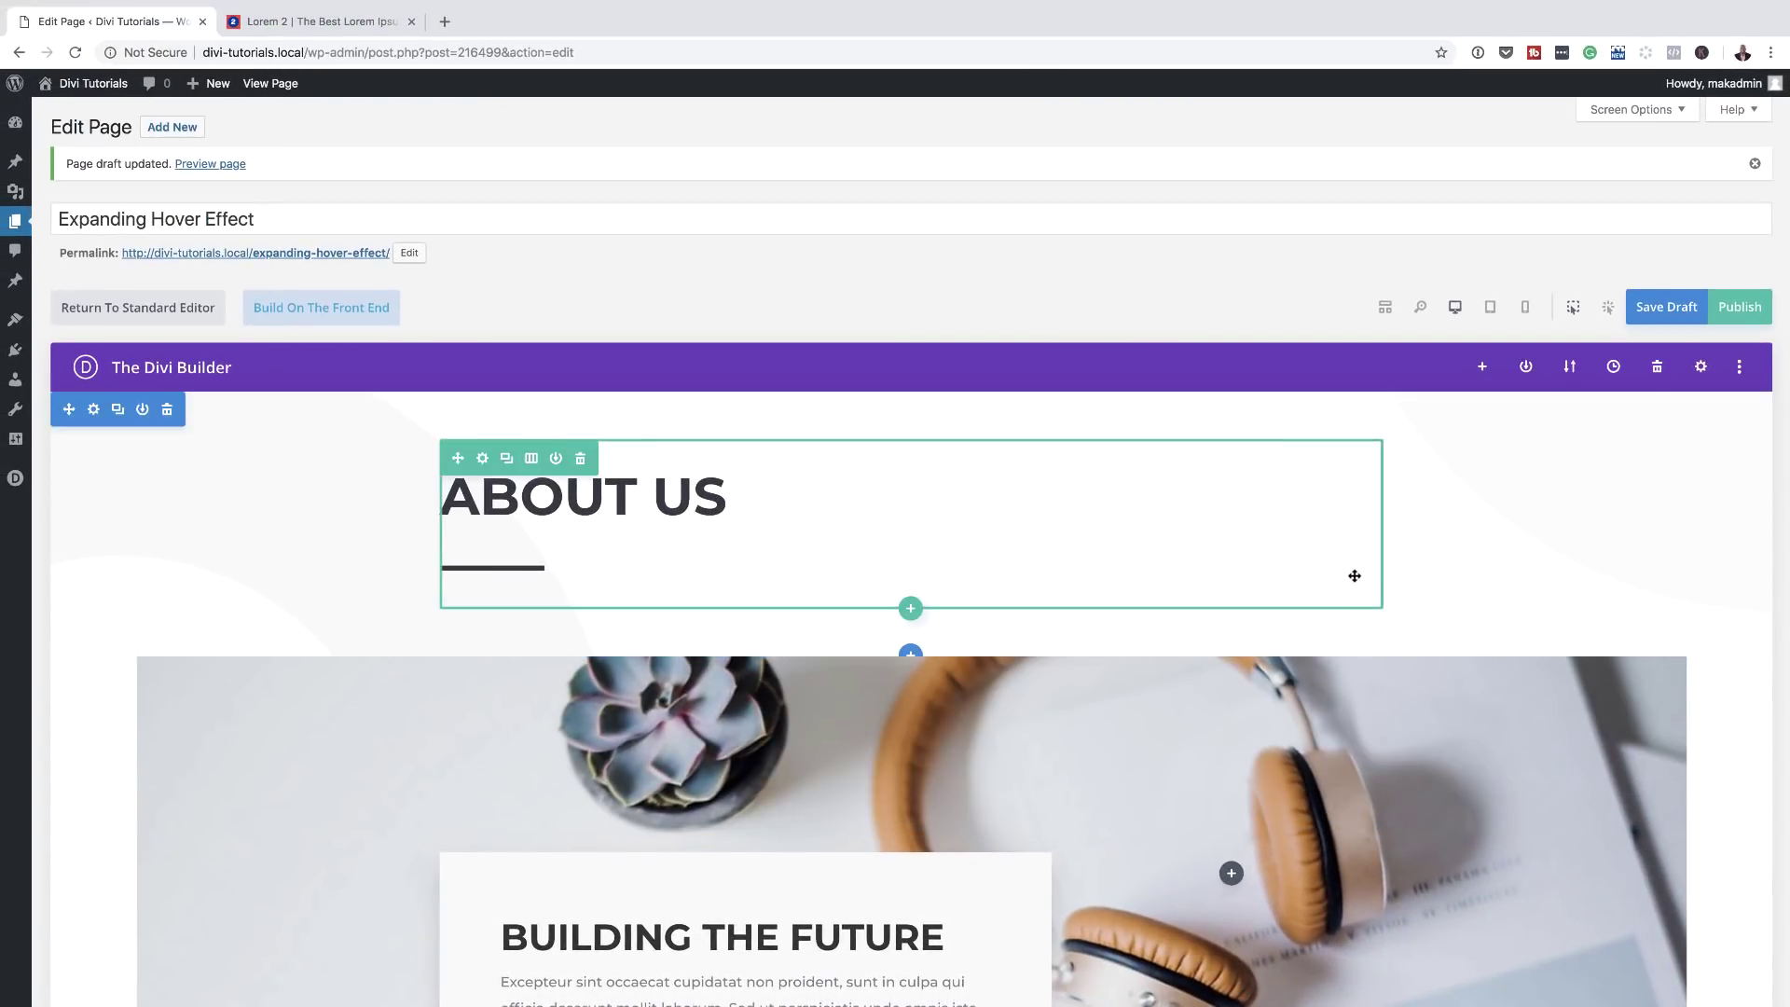
Publish the page and scroll the front-end visual builder down to the six services blurbs
{"action": "left_click", "coordinate": [1745, 308]}
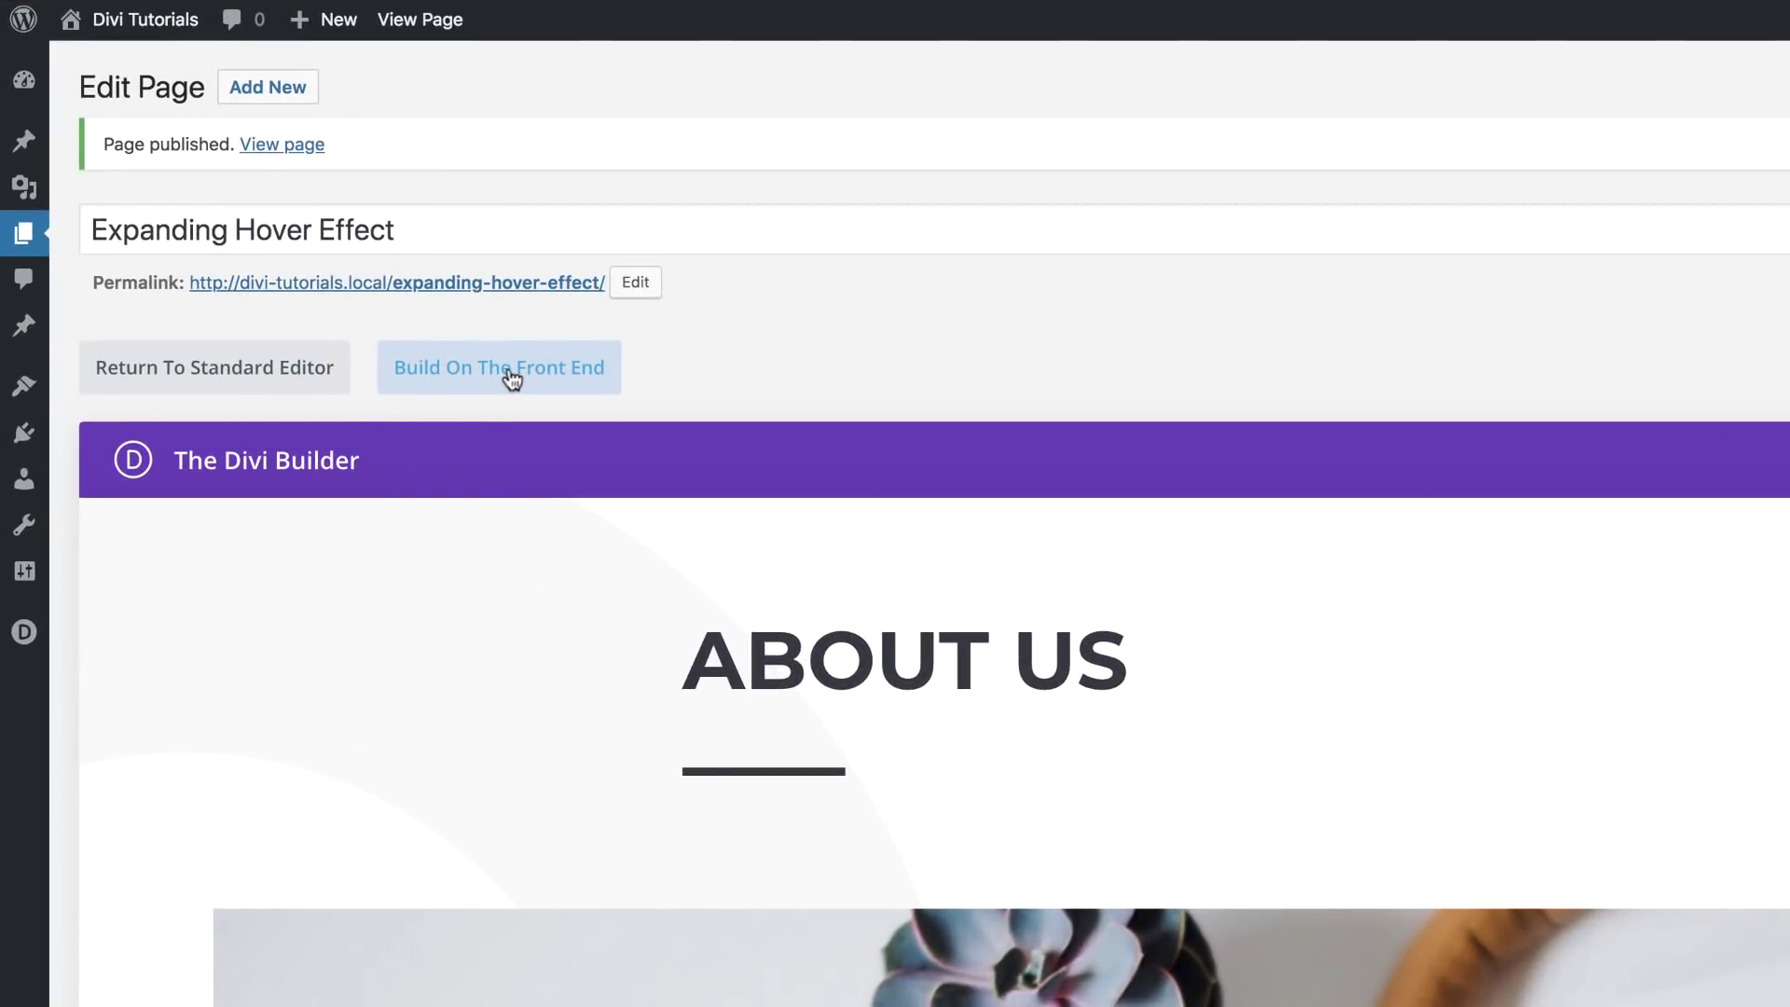
{"action": "left_click", "coordinate": [529, 373]}
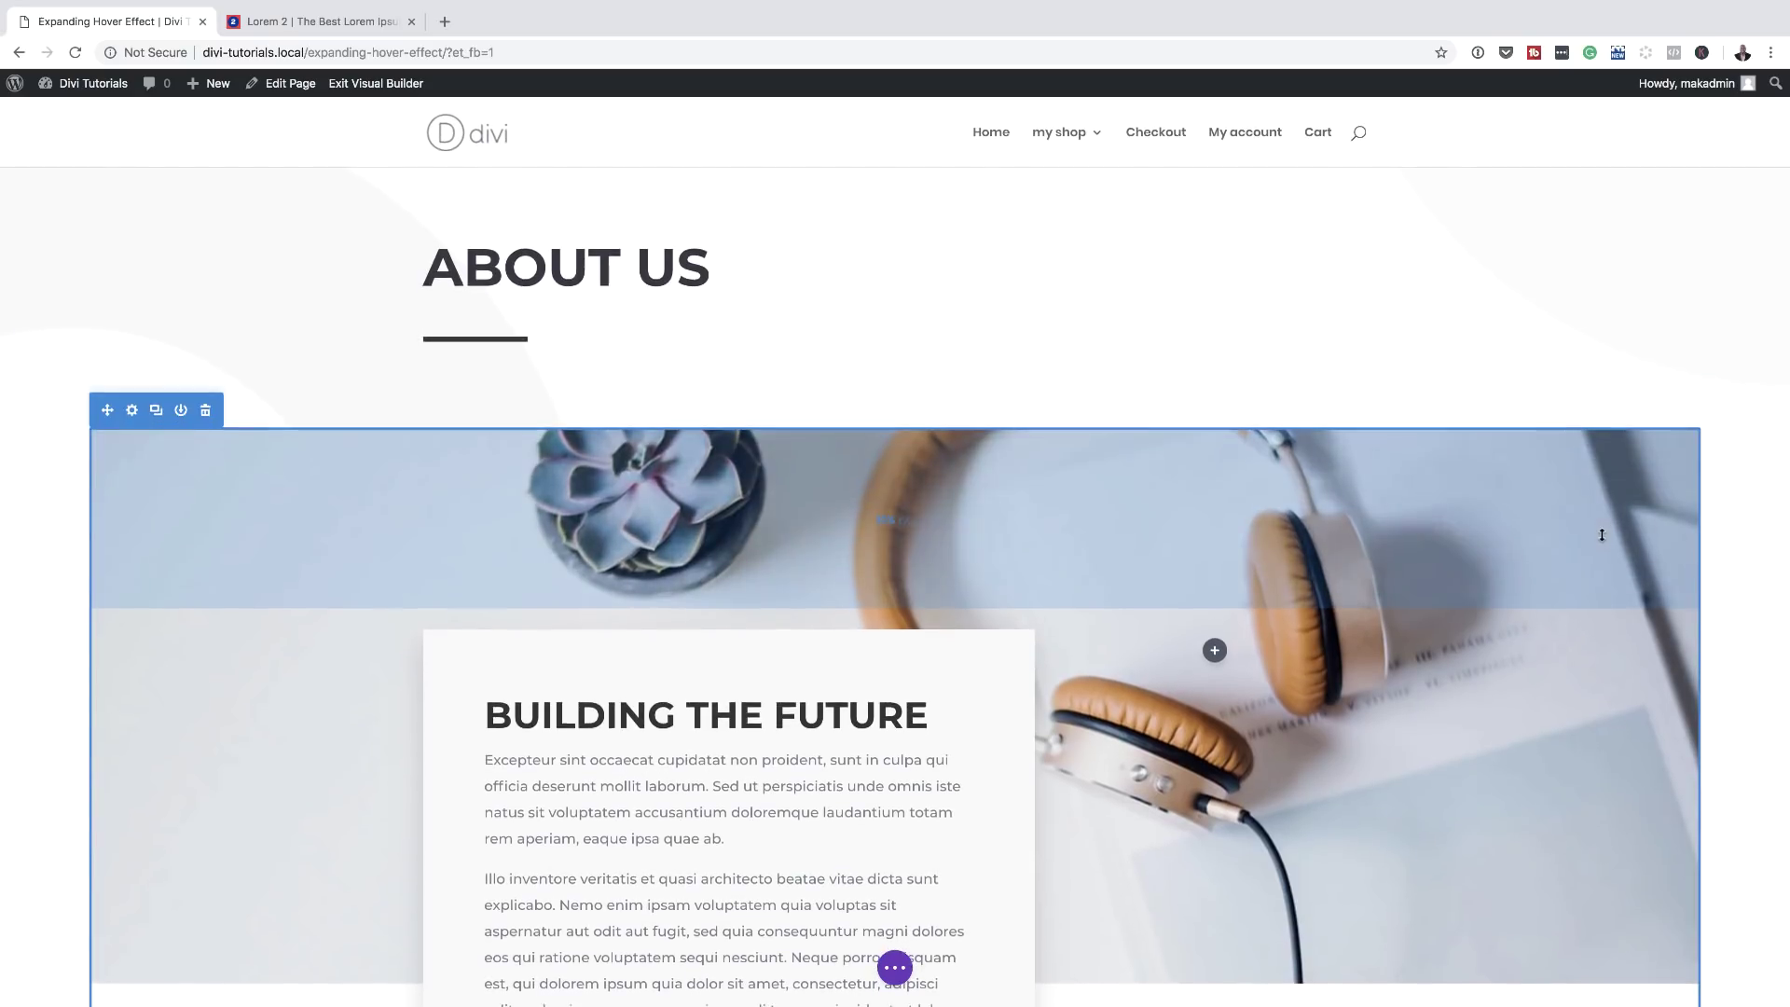
{"action": "scroll", "coordinate": [1602, 534], "scroll_direction": "down", "scroll_amount": 3}
{"action": "scroll", "coordinate": [1602, 533], "scroll_direction": "down", "scroll_amount": 7}
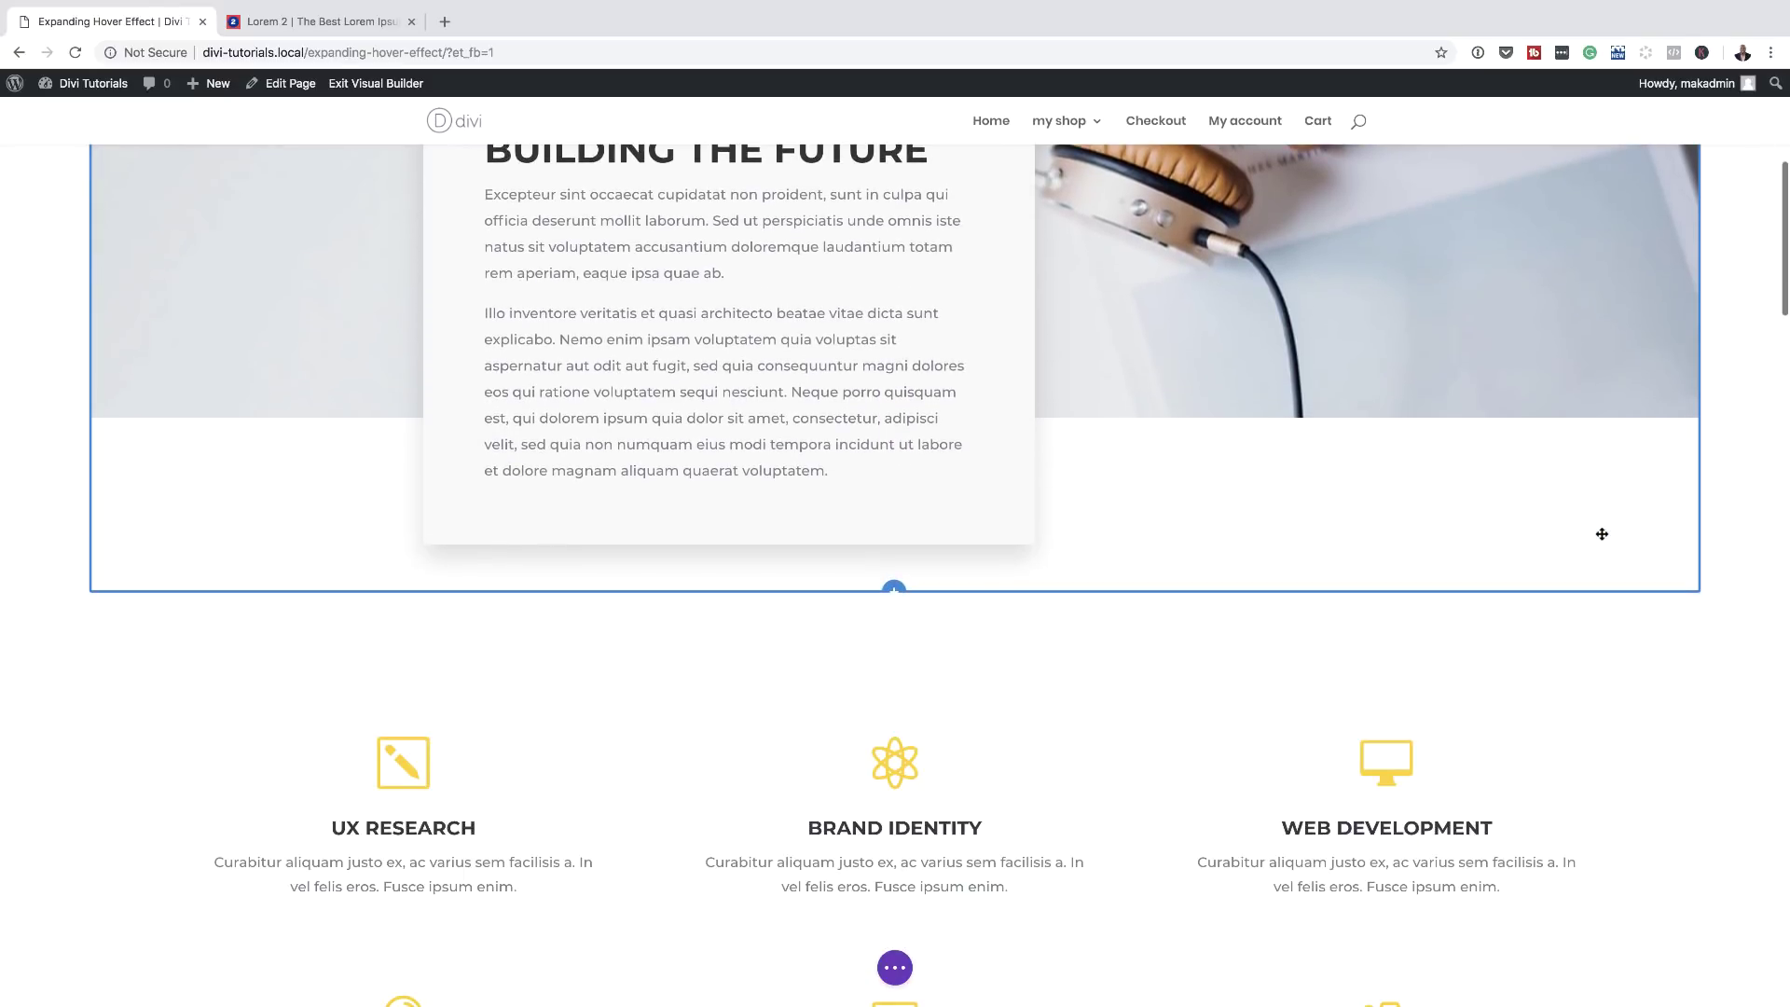
{"action": "scroll", "coordinate": [1601, 534], "scroll_direction": "down", "scroll_amount": 2}
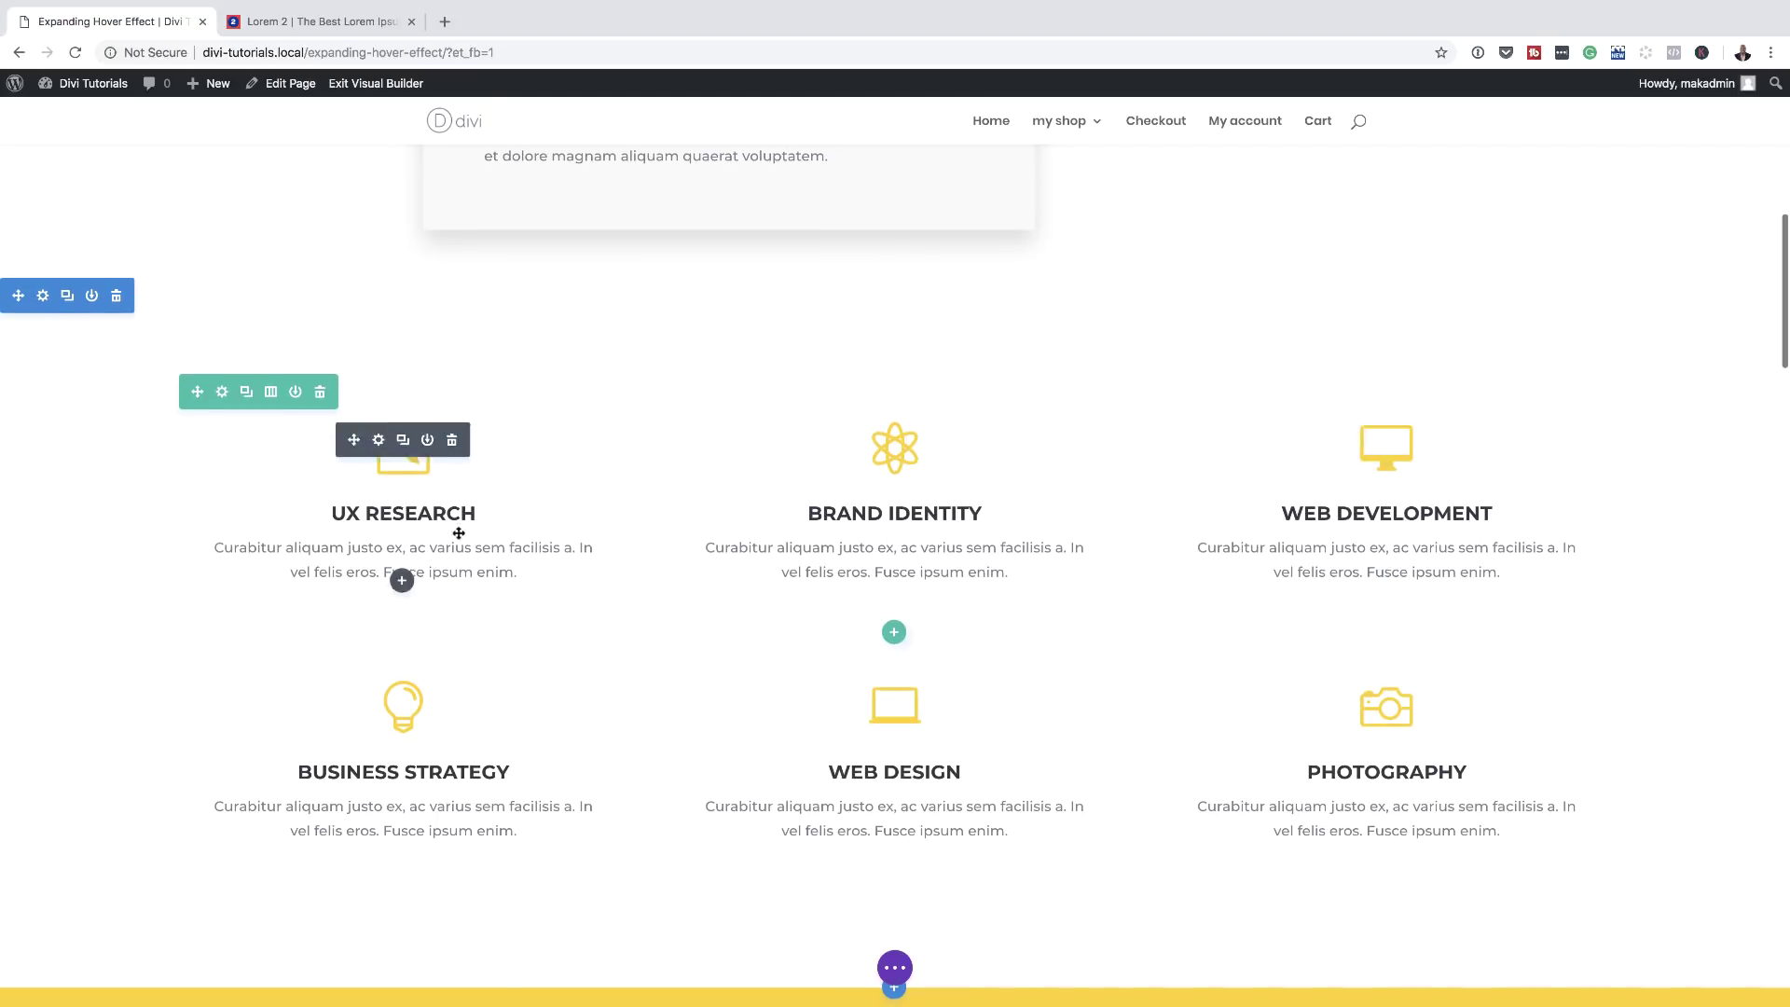
{"action": "scroll", "coordinate": [565, 640], "scroll_direction": "down", "scroll_amount": 2}
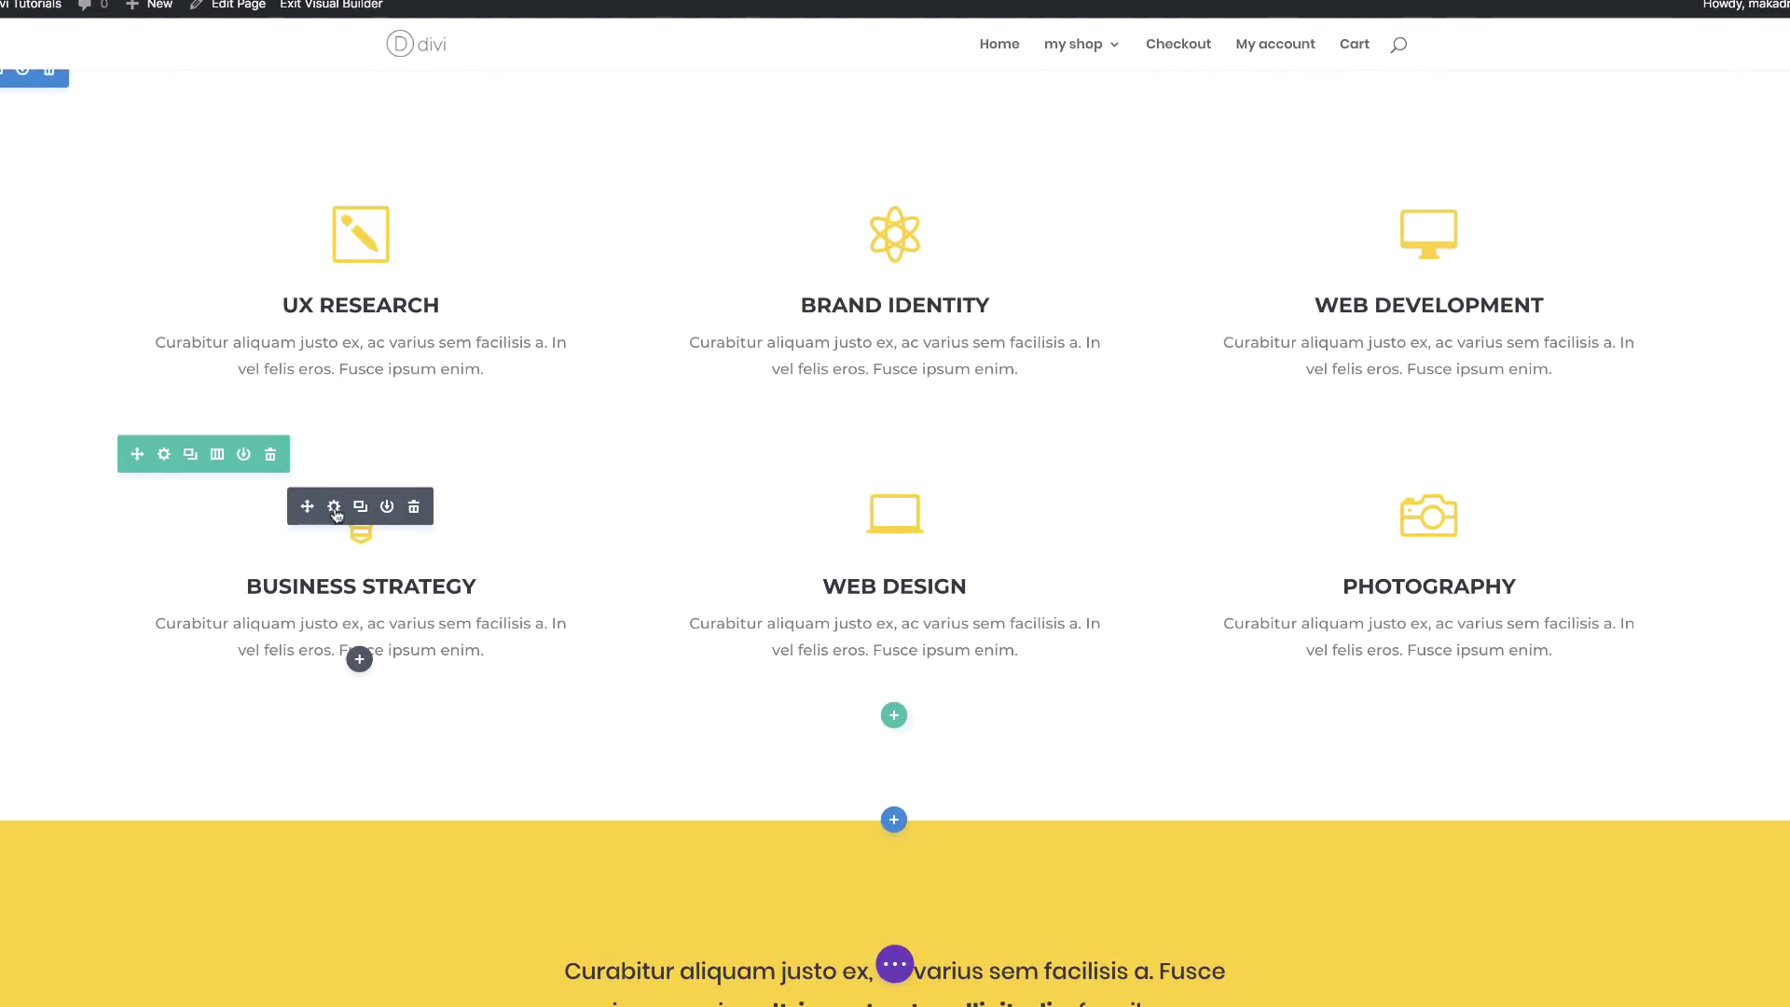
Move Business Strategy and Photography into the top row, delete the empty row, and select the blurbs
{"action": "left_click_drag", "start_coordinate": [308, 506], "coordinate": [959, 663]}
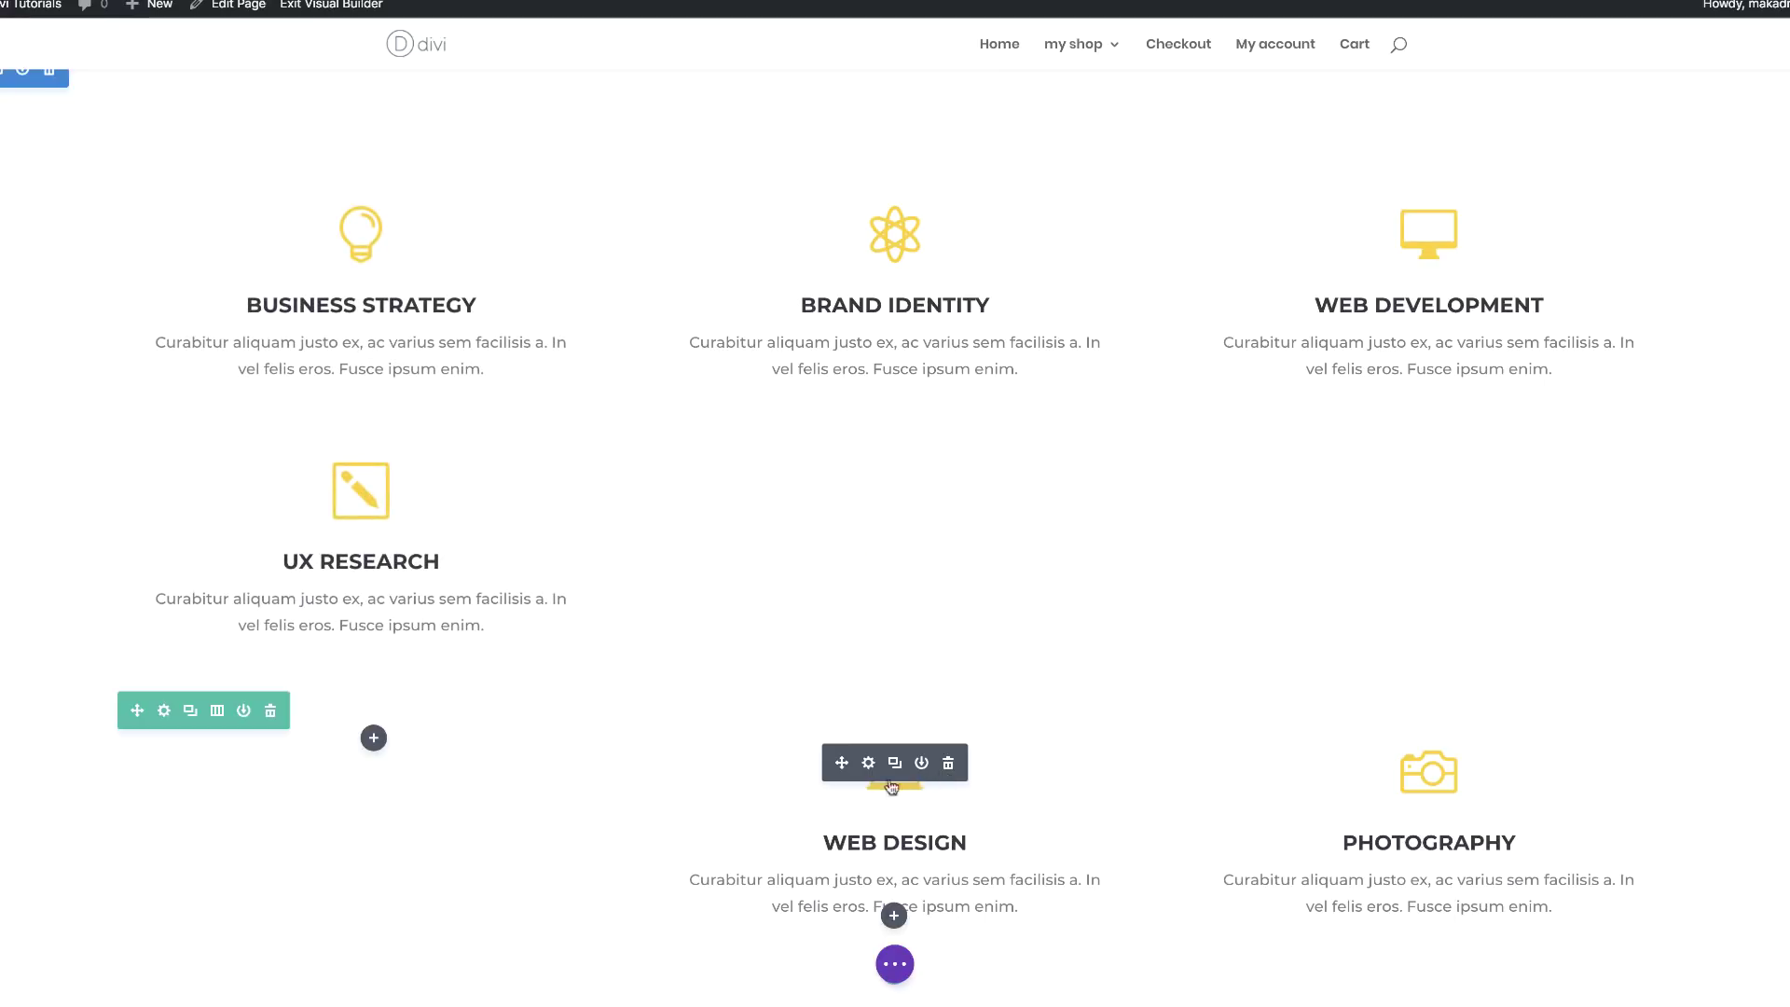
{"action": "left_click_drag", "start_coordinate": [1377, 762], "coordinate": [1008, 408]}
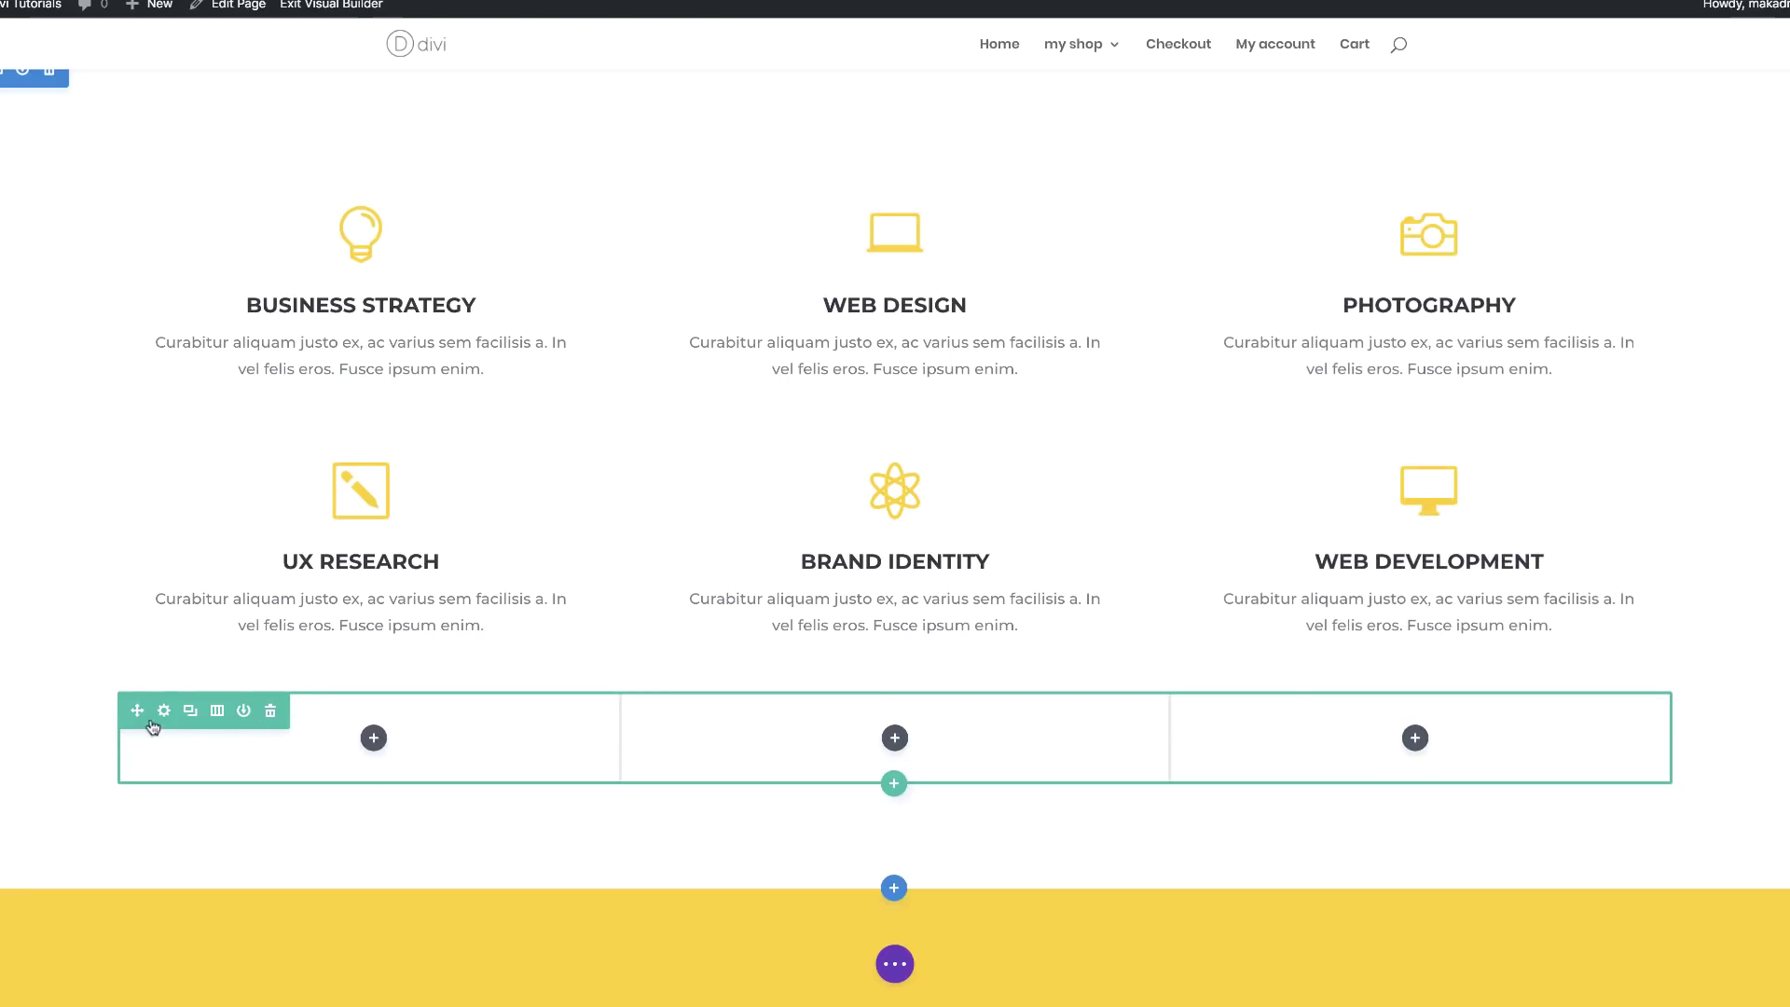
{"action": "left_click", "coordinate": [271, 711]}
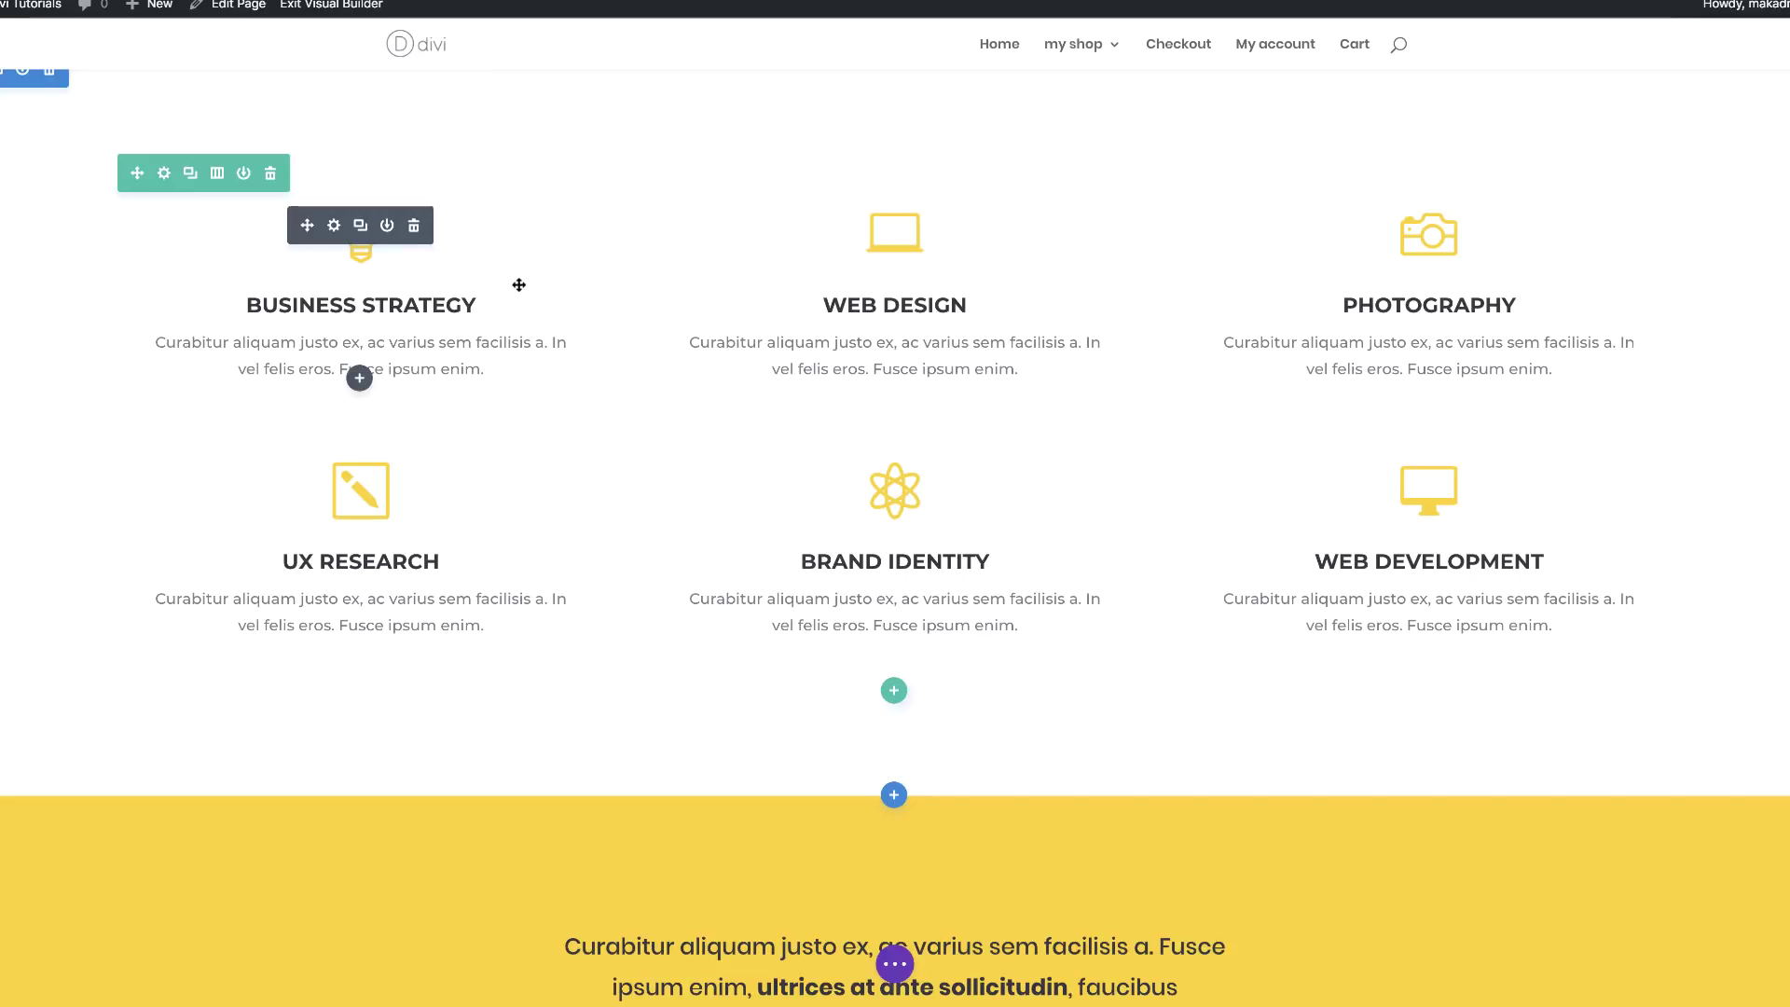
{"action": "left_click_drag", "start_coordinate": [306, 246], "coordinate": [1246, 527]}
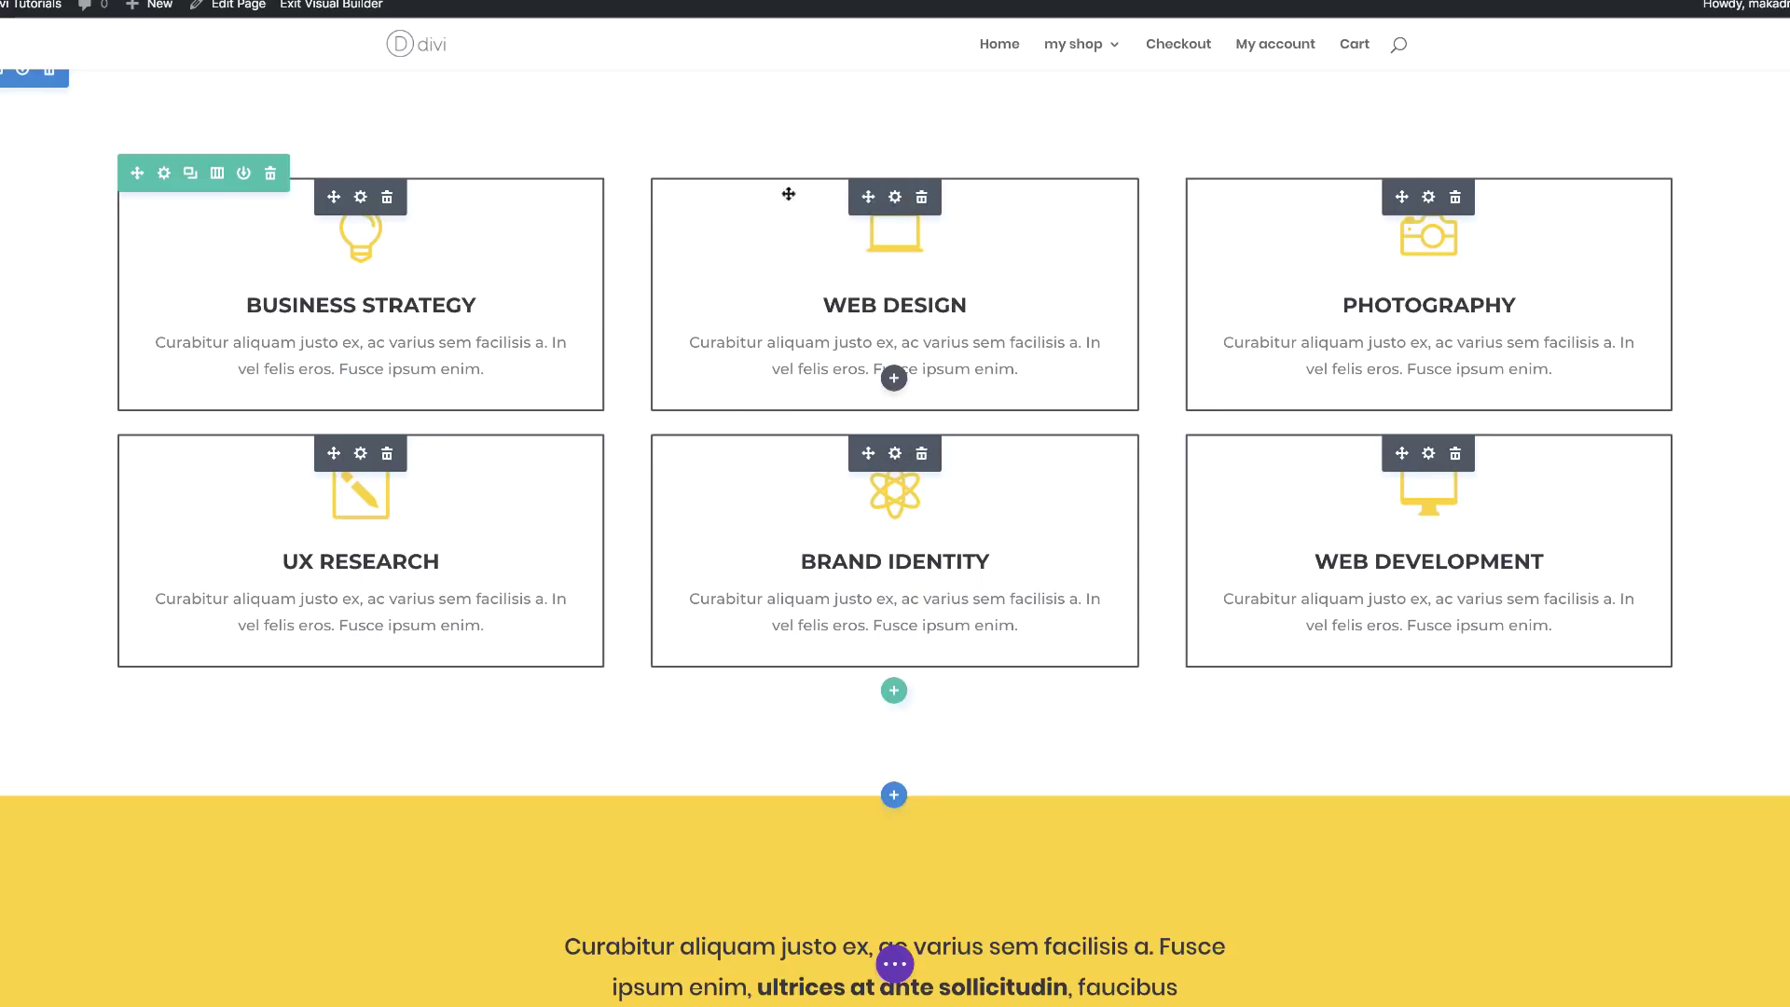
Open the selected blurbs' settings in a docked sidebar and delete their body paragraph text
{"action": "left_click", "coordinate": [894, 198]}
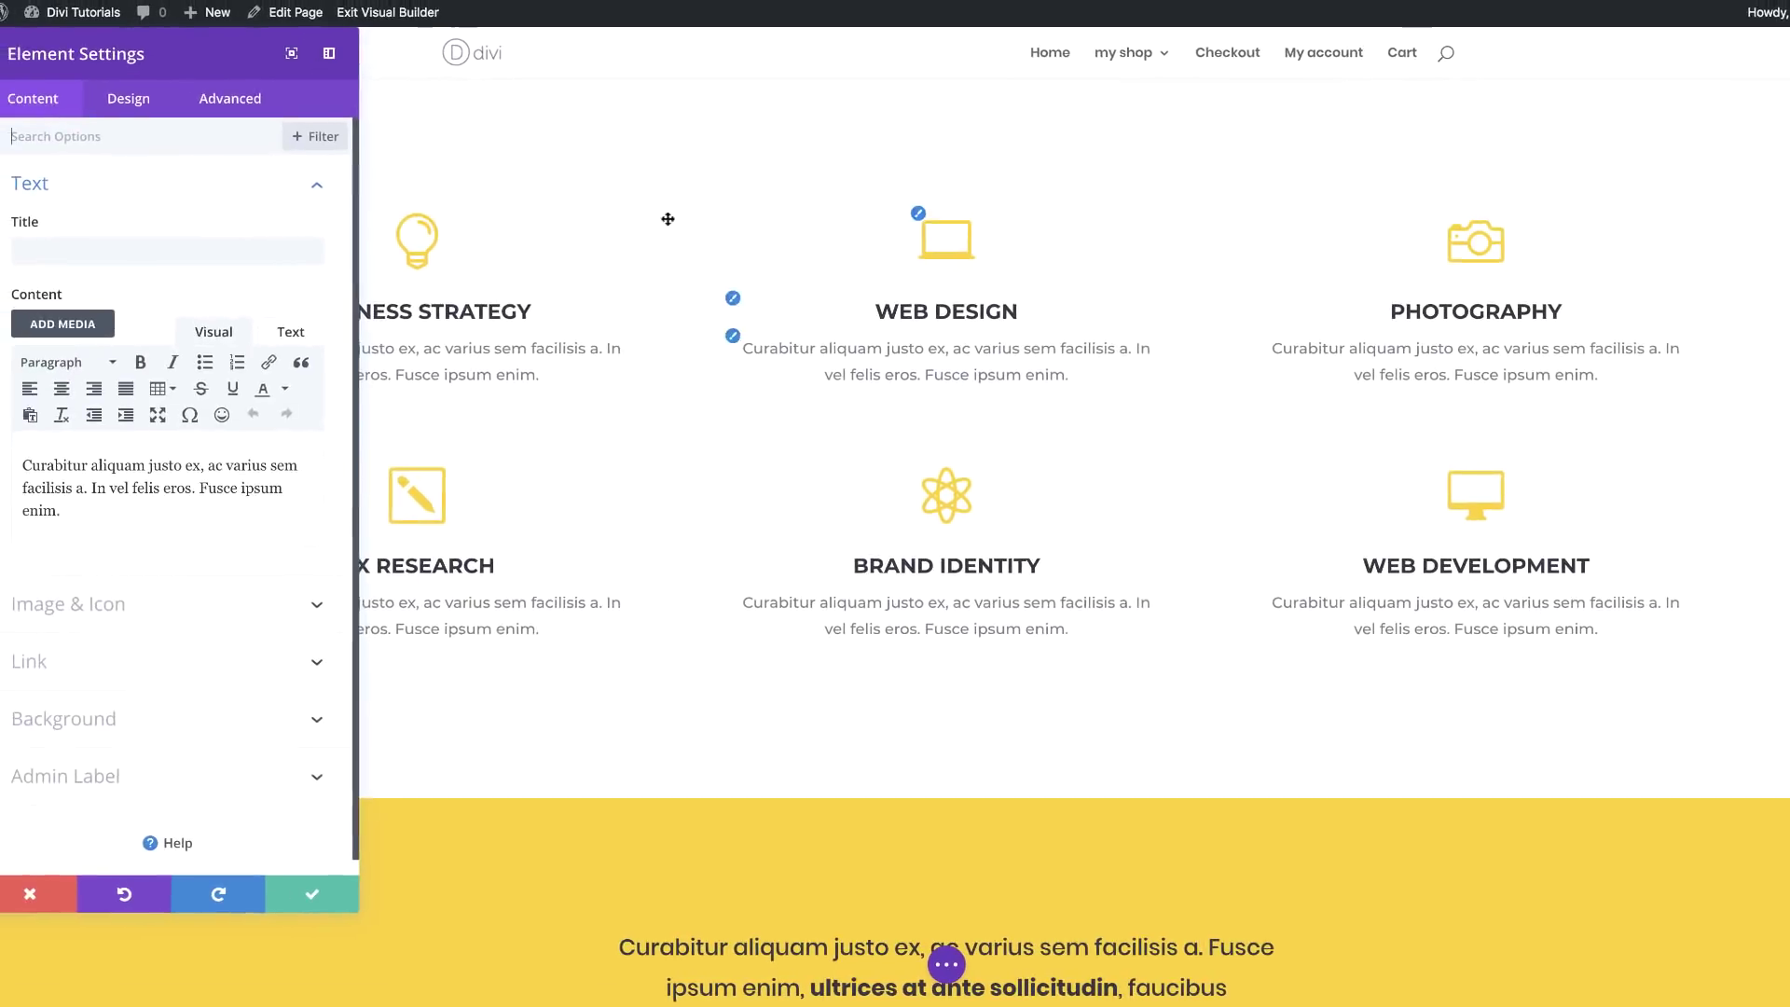
{"action": "left_click", "coordinate": [345, 60]}
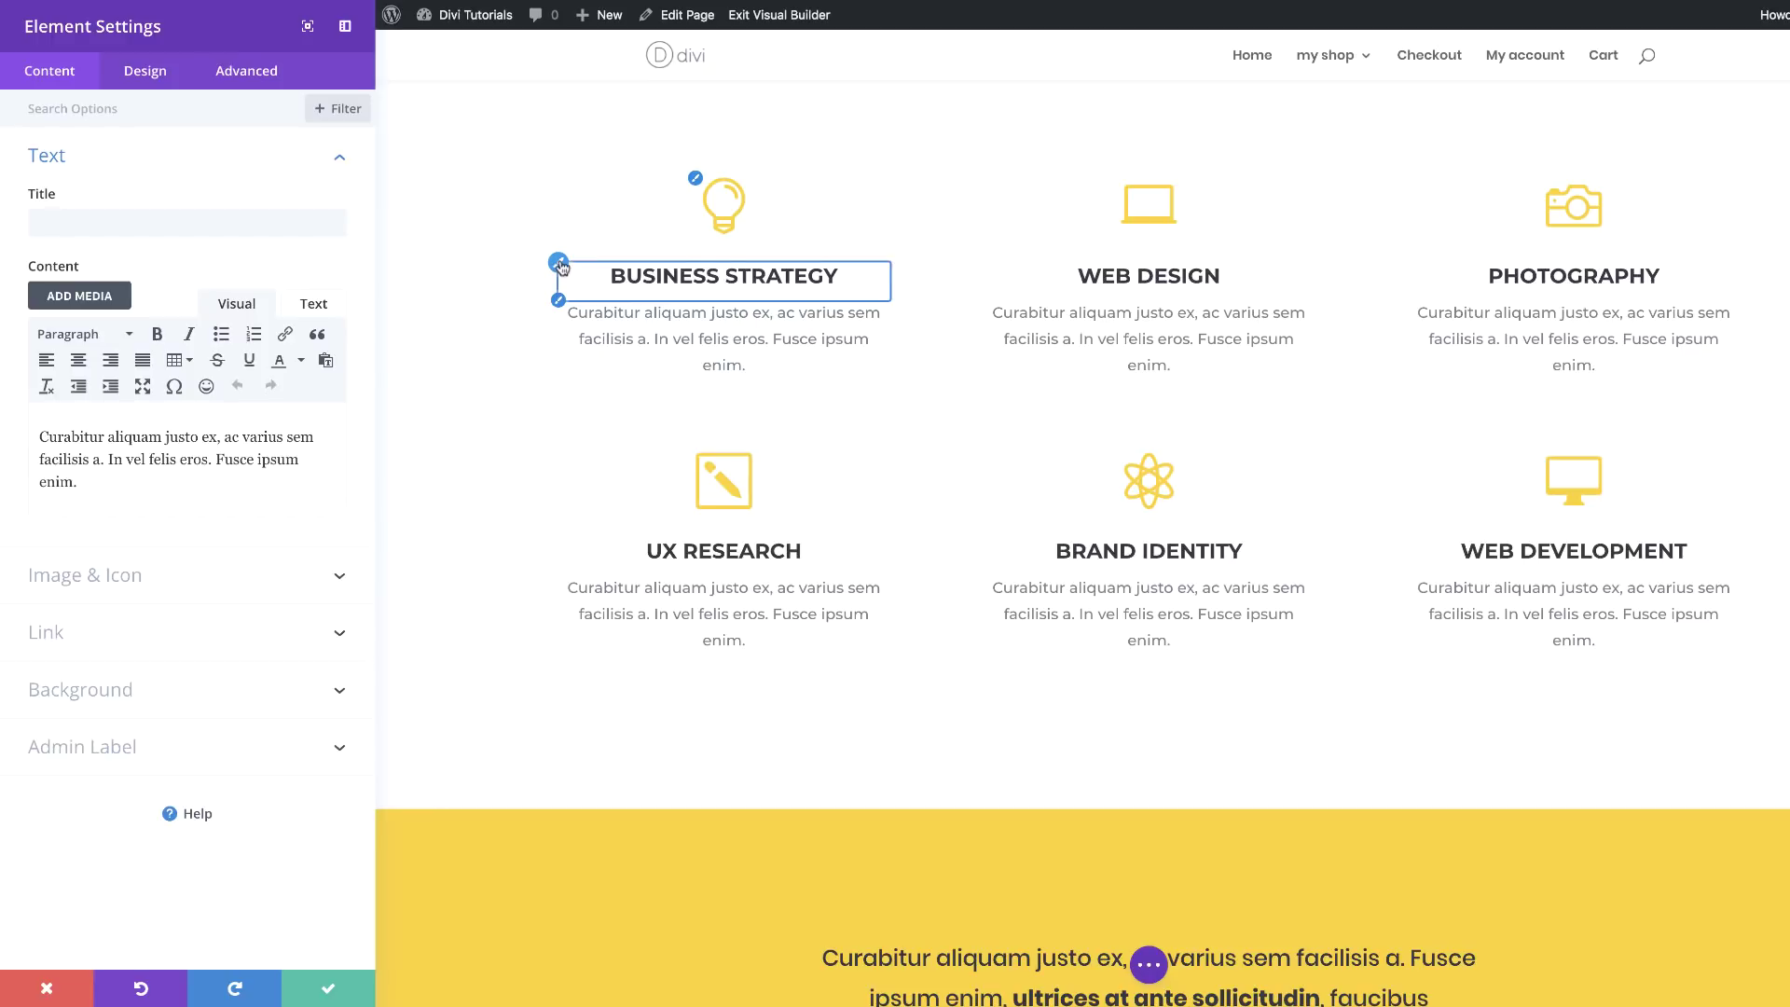
{"action": "left_click", "coordinate": [559, 264]}
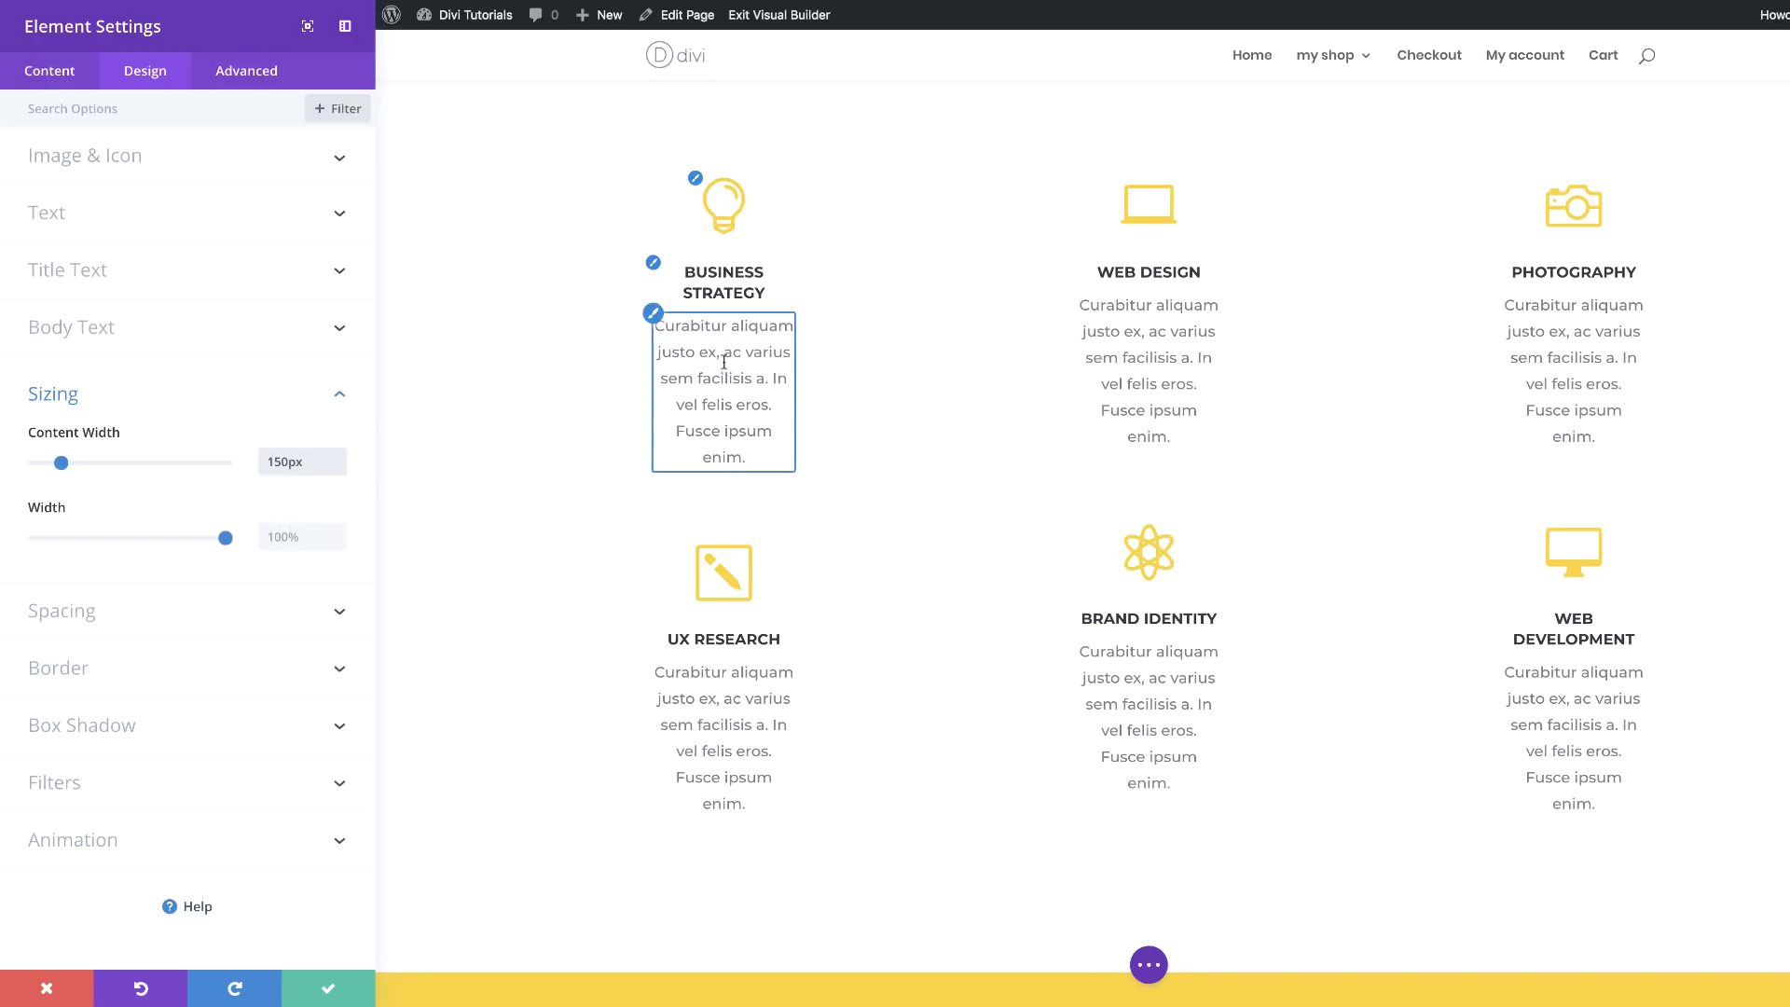
{"action": "left_click", "coordinate": [654, 313]}
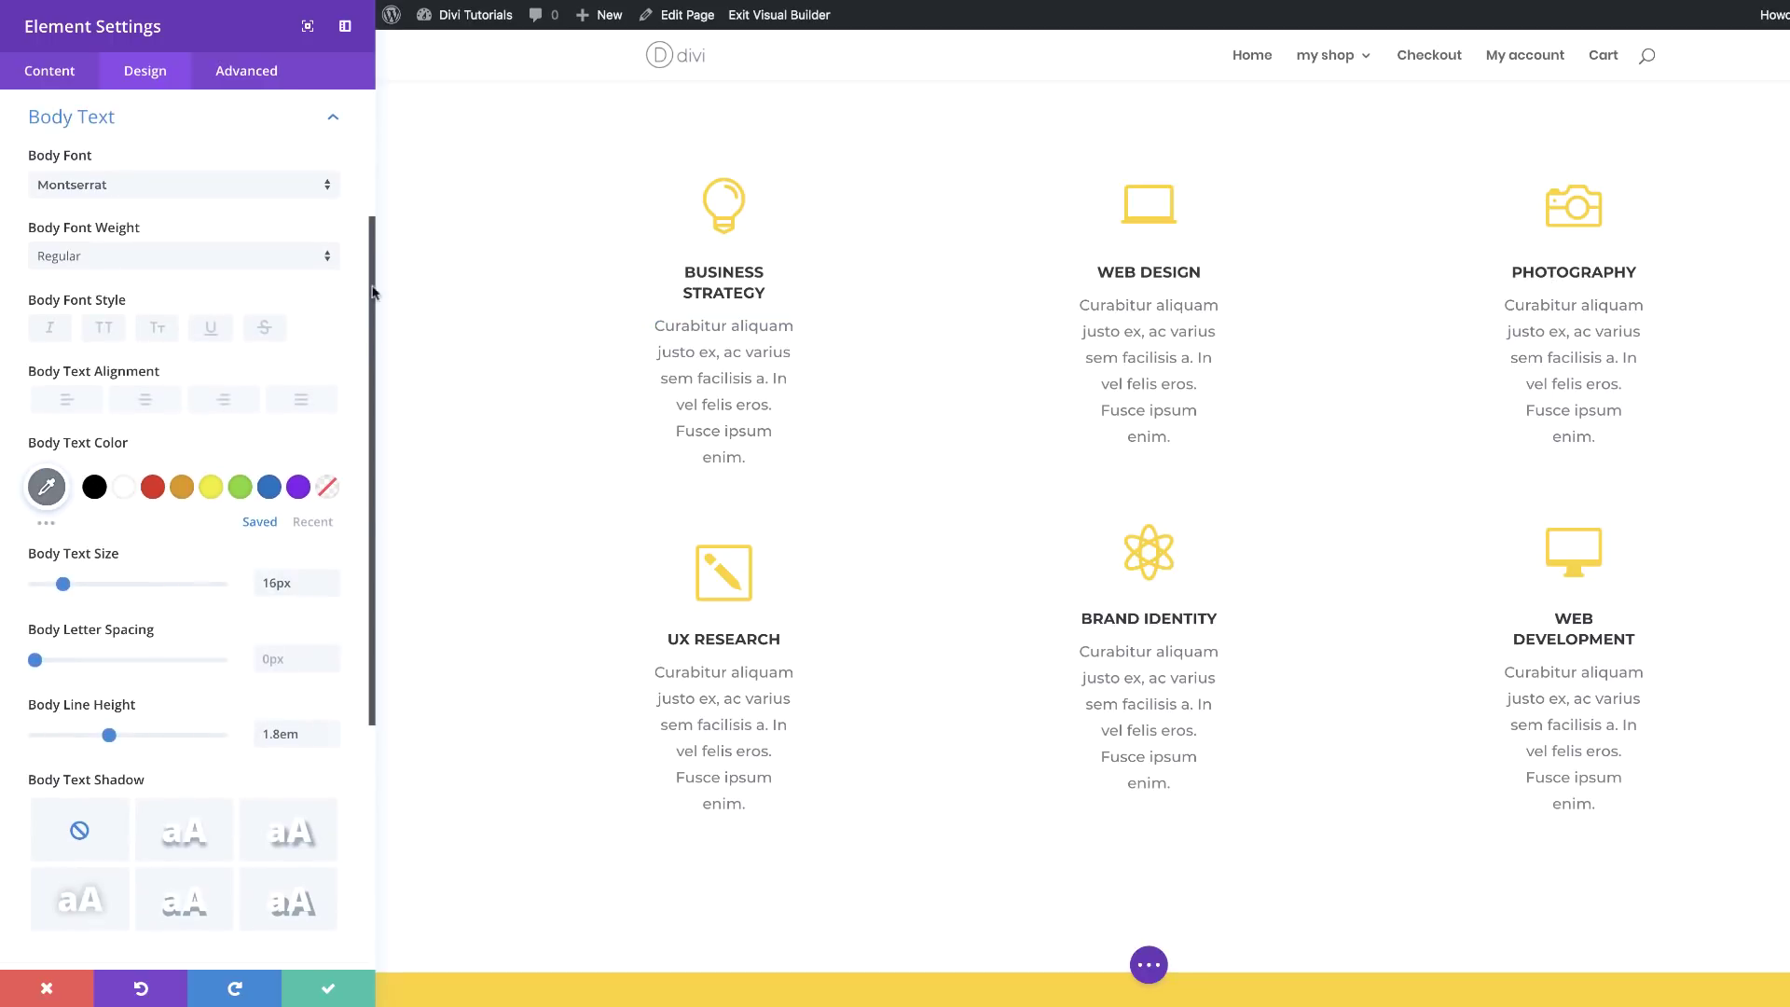
{"action": "left_click", "coordinate": [53, 80]}
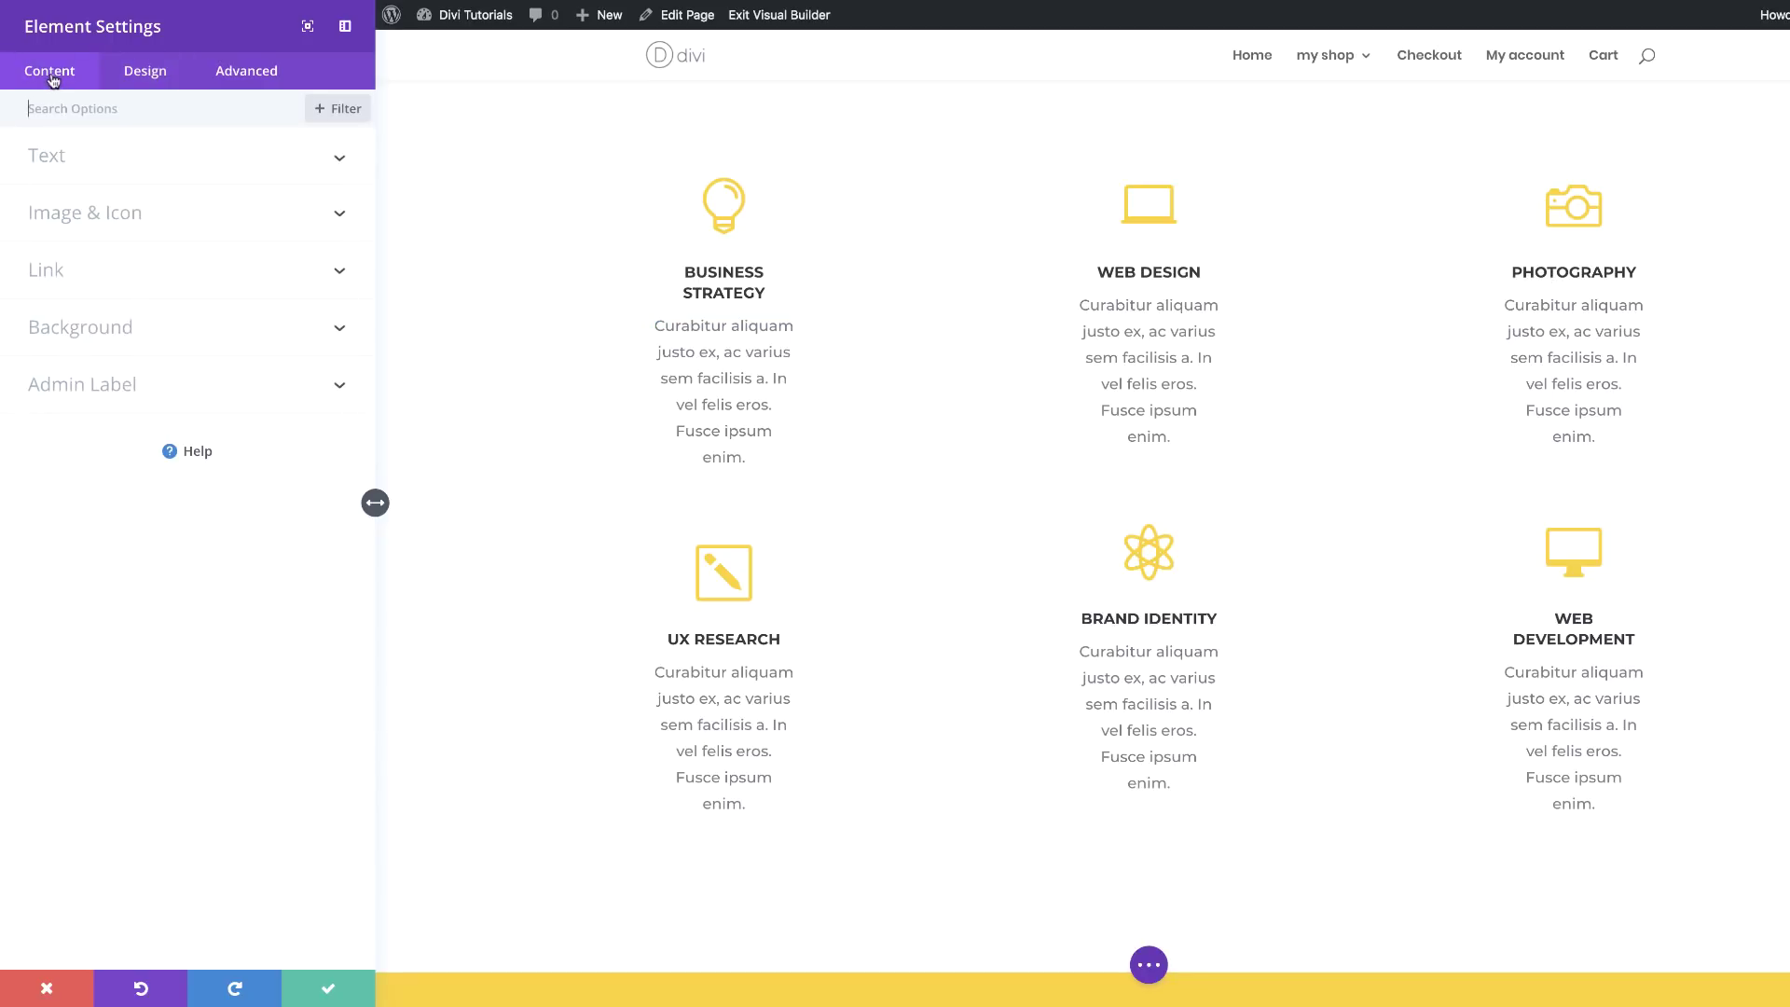
{"action": "left_click", "coordinate": [65, 167]}
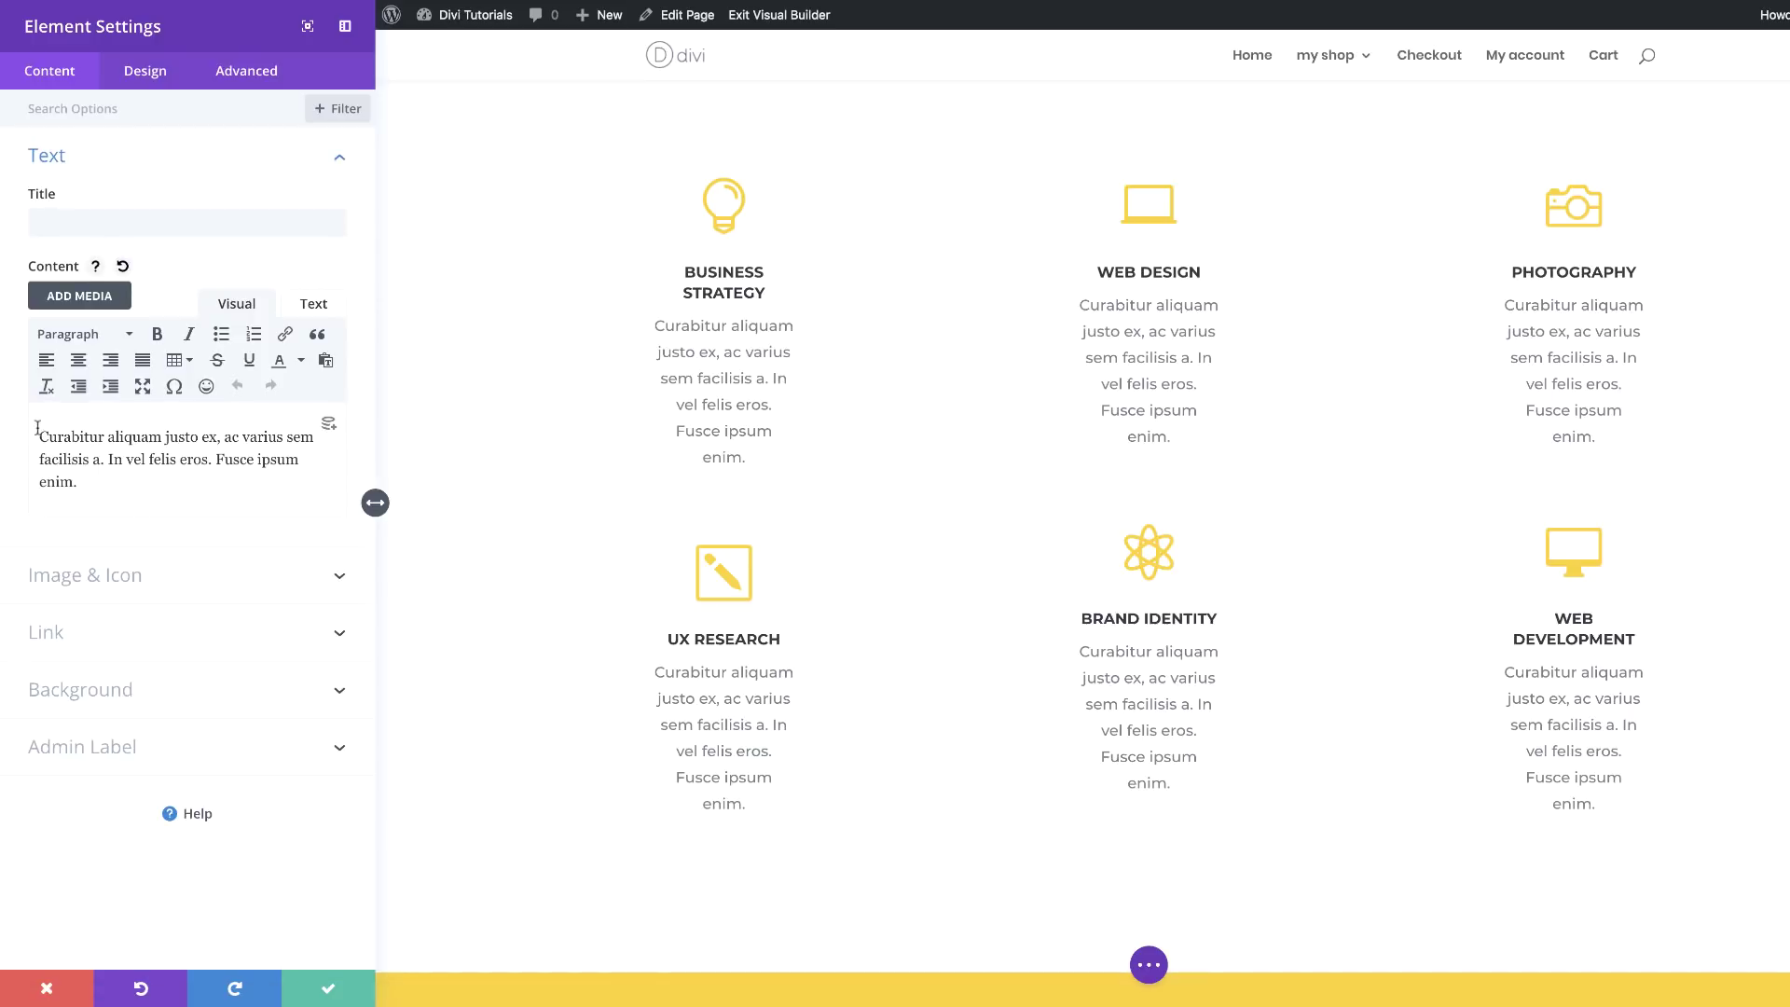
{"action": "left_click_drag", "start_coordinate": [37, 428], "coordinate": [194, 503]}
{"action": "key", "text": "BackSpace"}
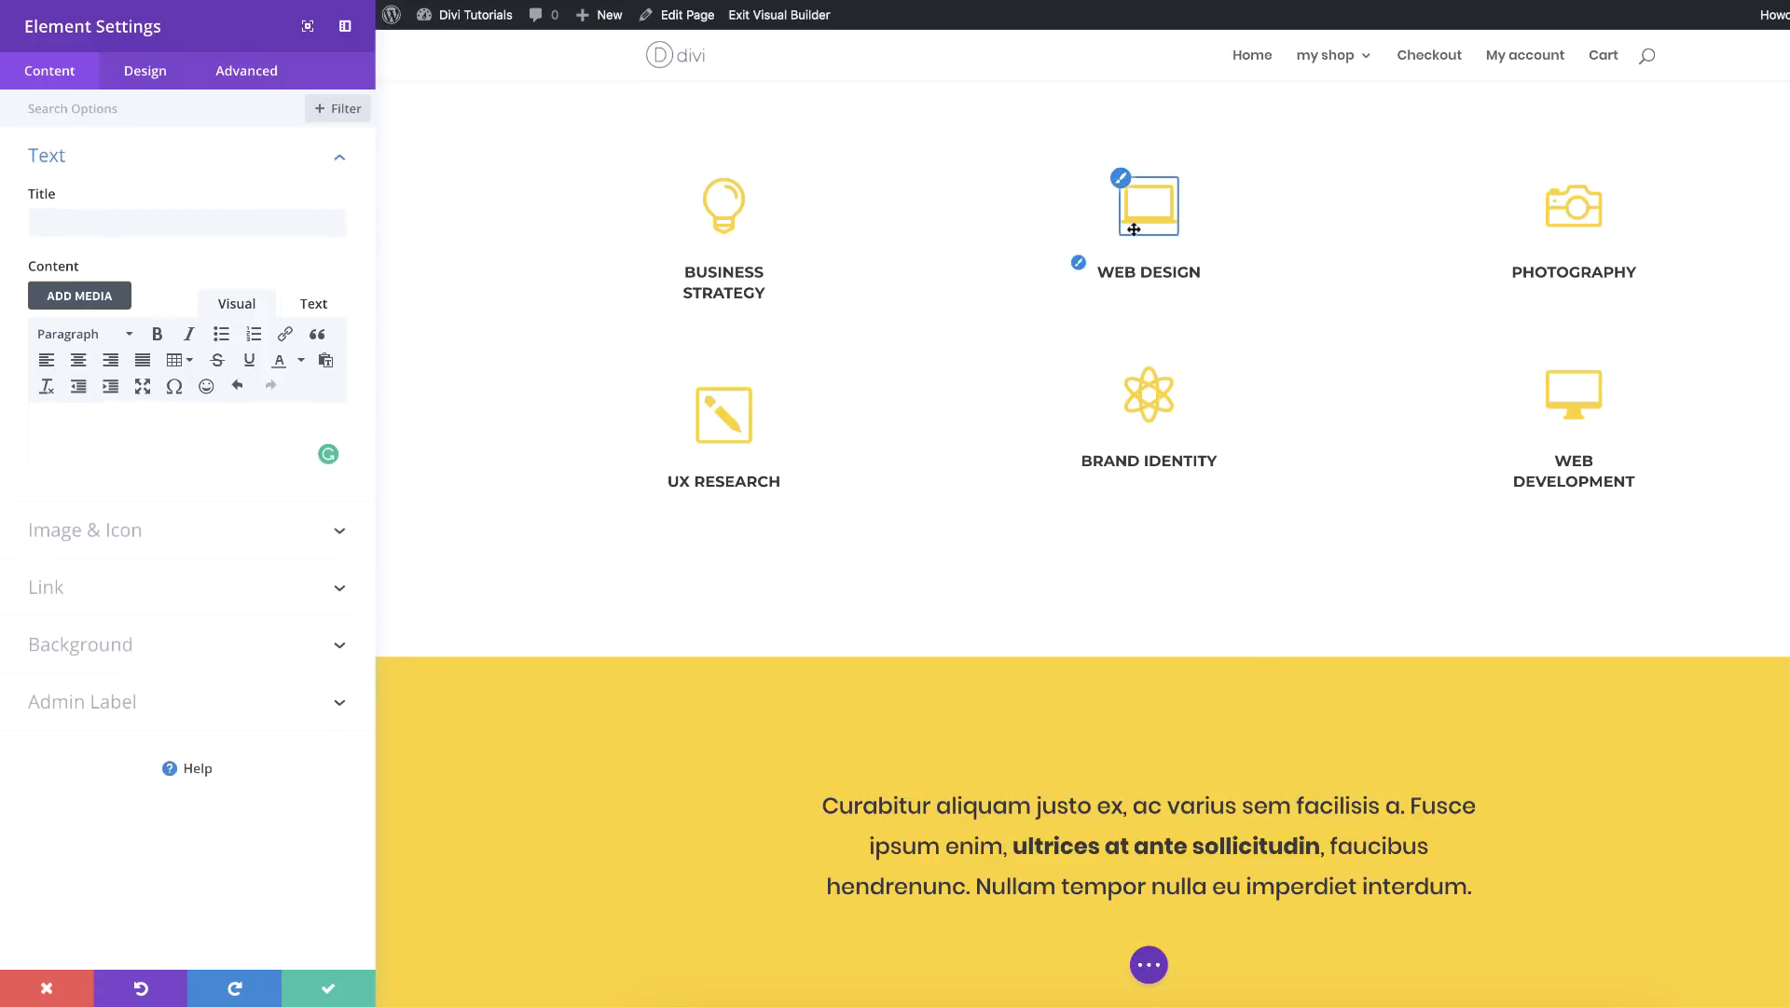
Set the blurbs' top padding to 10px and clear the bottom, left and right padding
{"action": "left_click", "coordinate": [145, 71]}
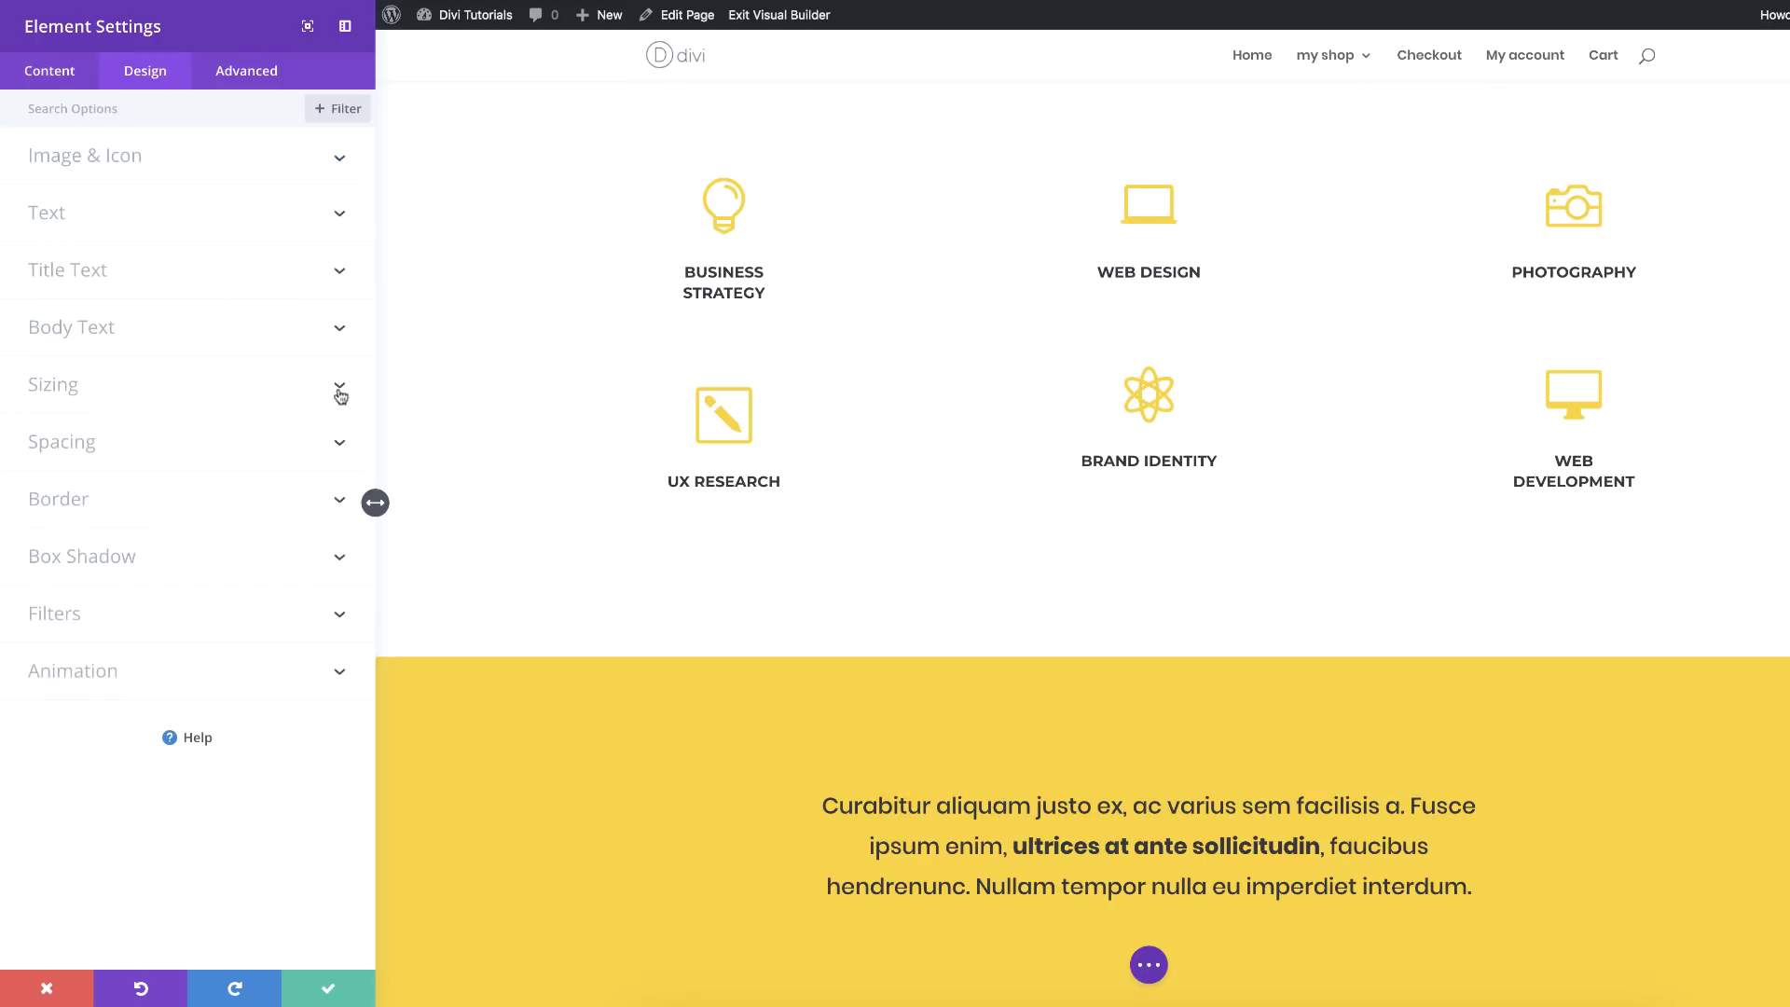
{"action": "left_click", "coordinate": [94, 444]}
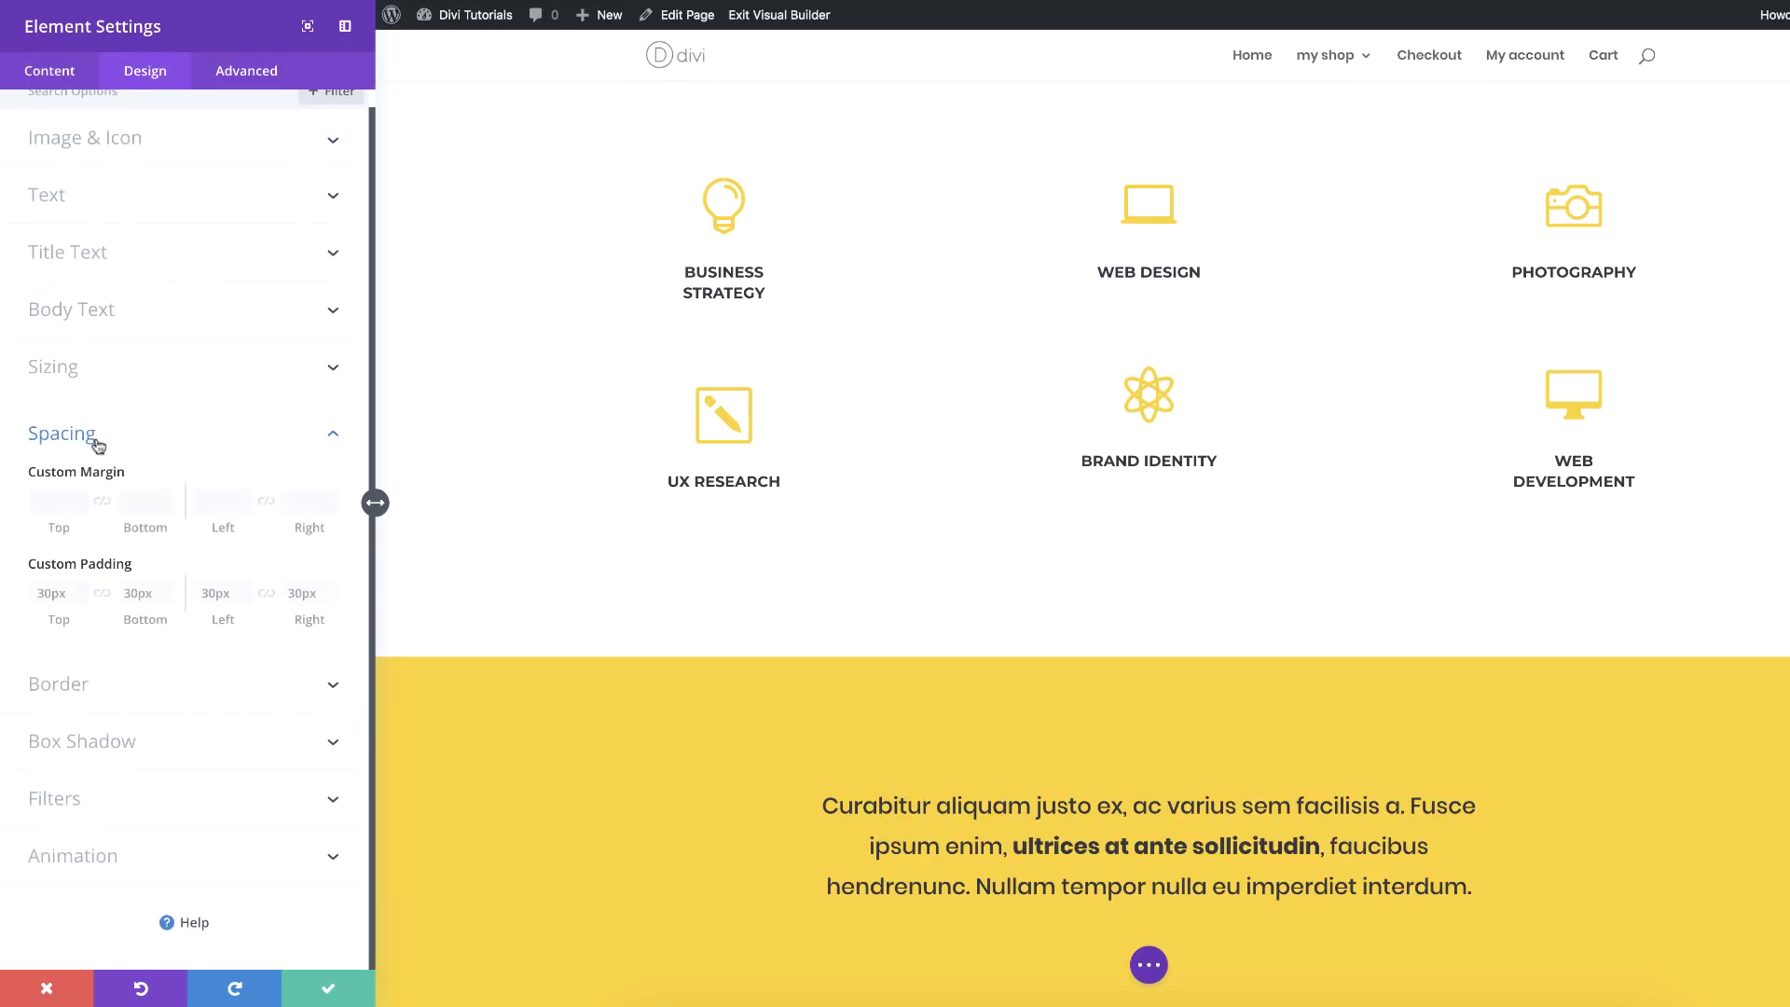
{"action": "double_click", "coordinate": [56, 591]}
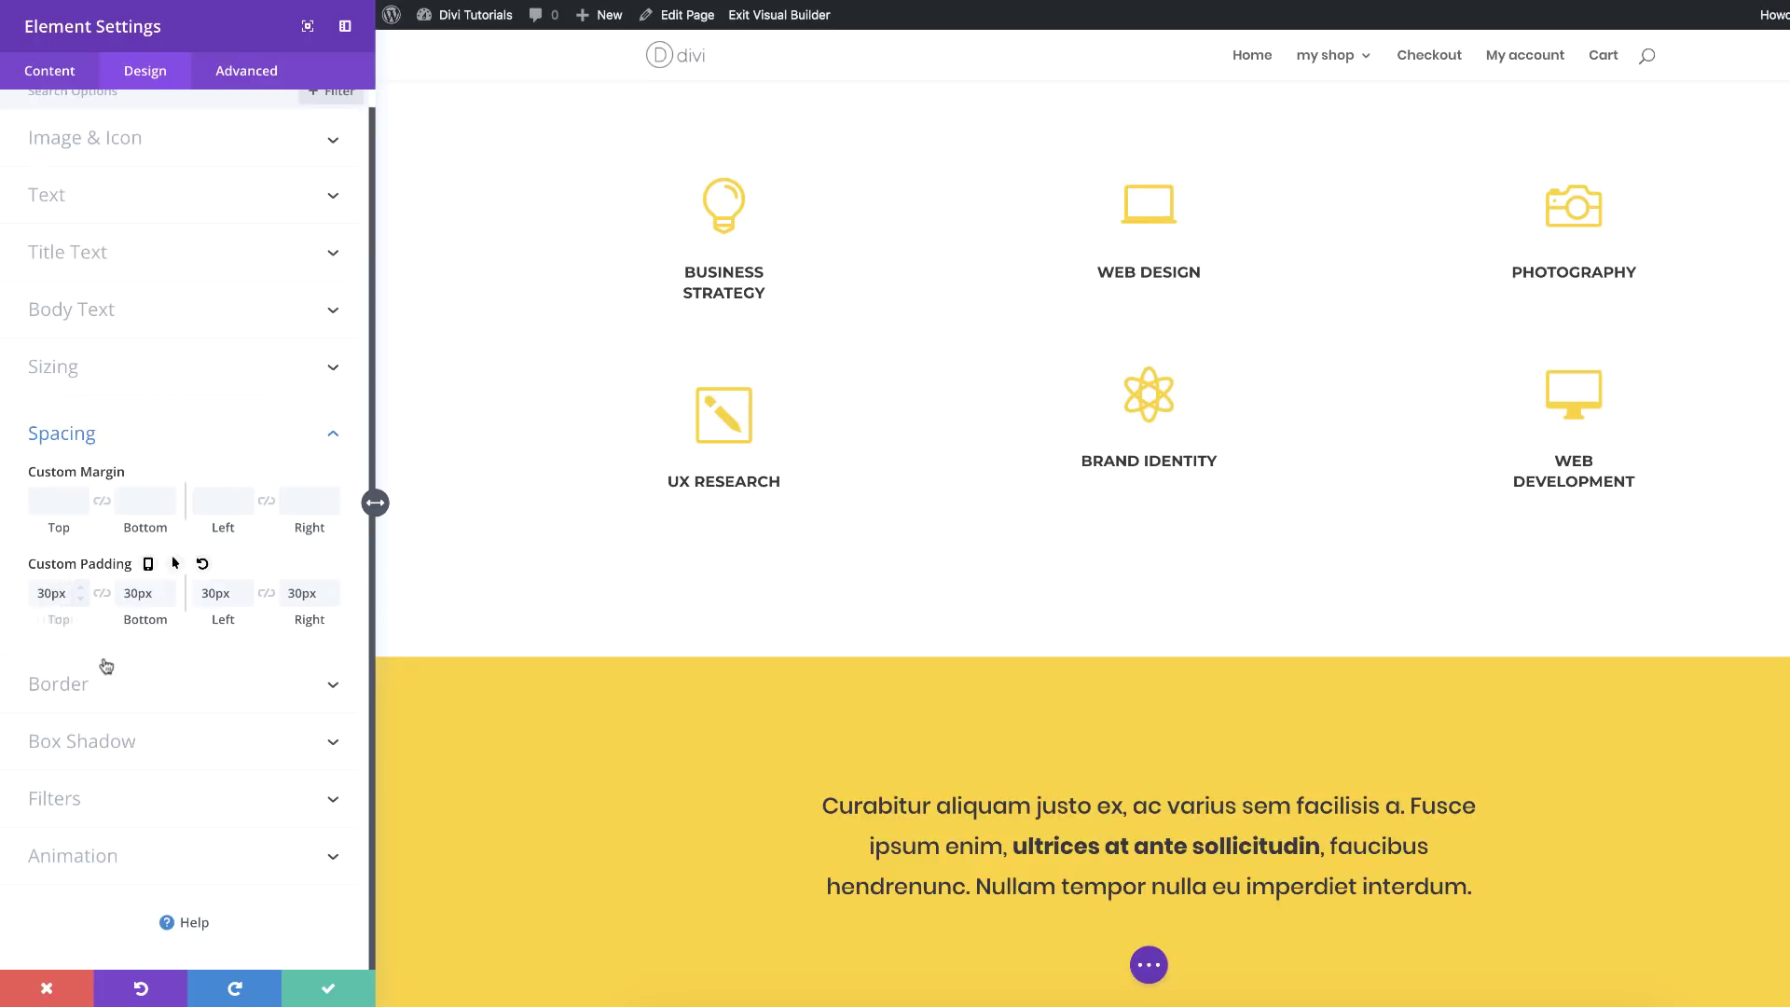
{"action": "type", "text": "10px"}
{"action": "left_click", "coordinate": [158, 595]}
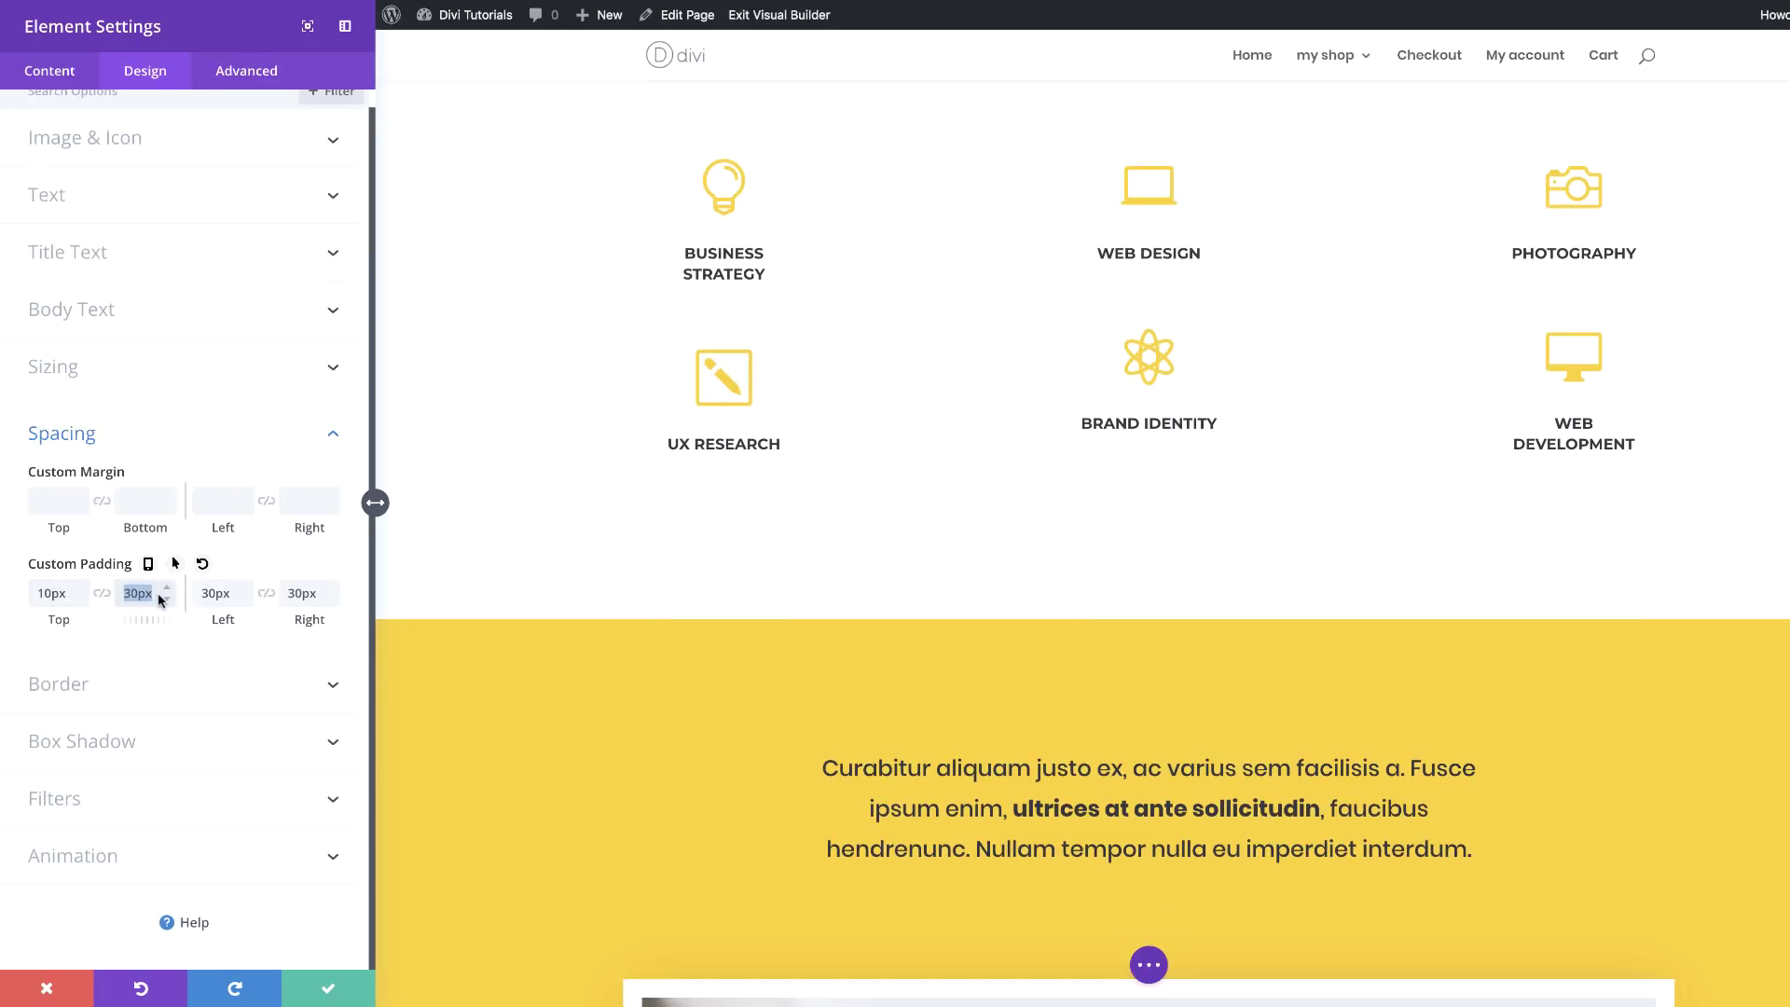
{"action": "key", "text": "Tab"}
{"action": "key", "text": "BackSpace"}
{"action": "key", "text": "Tab"}
{"action": "key", "text": "BackSpace"}
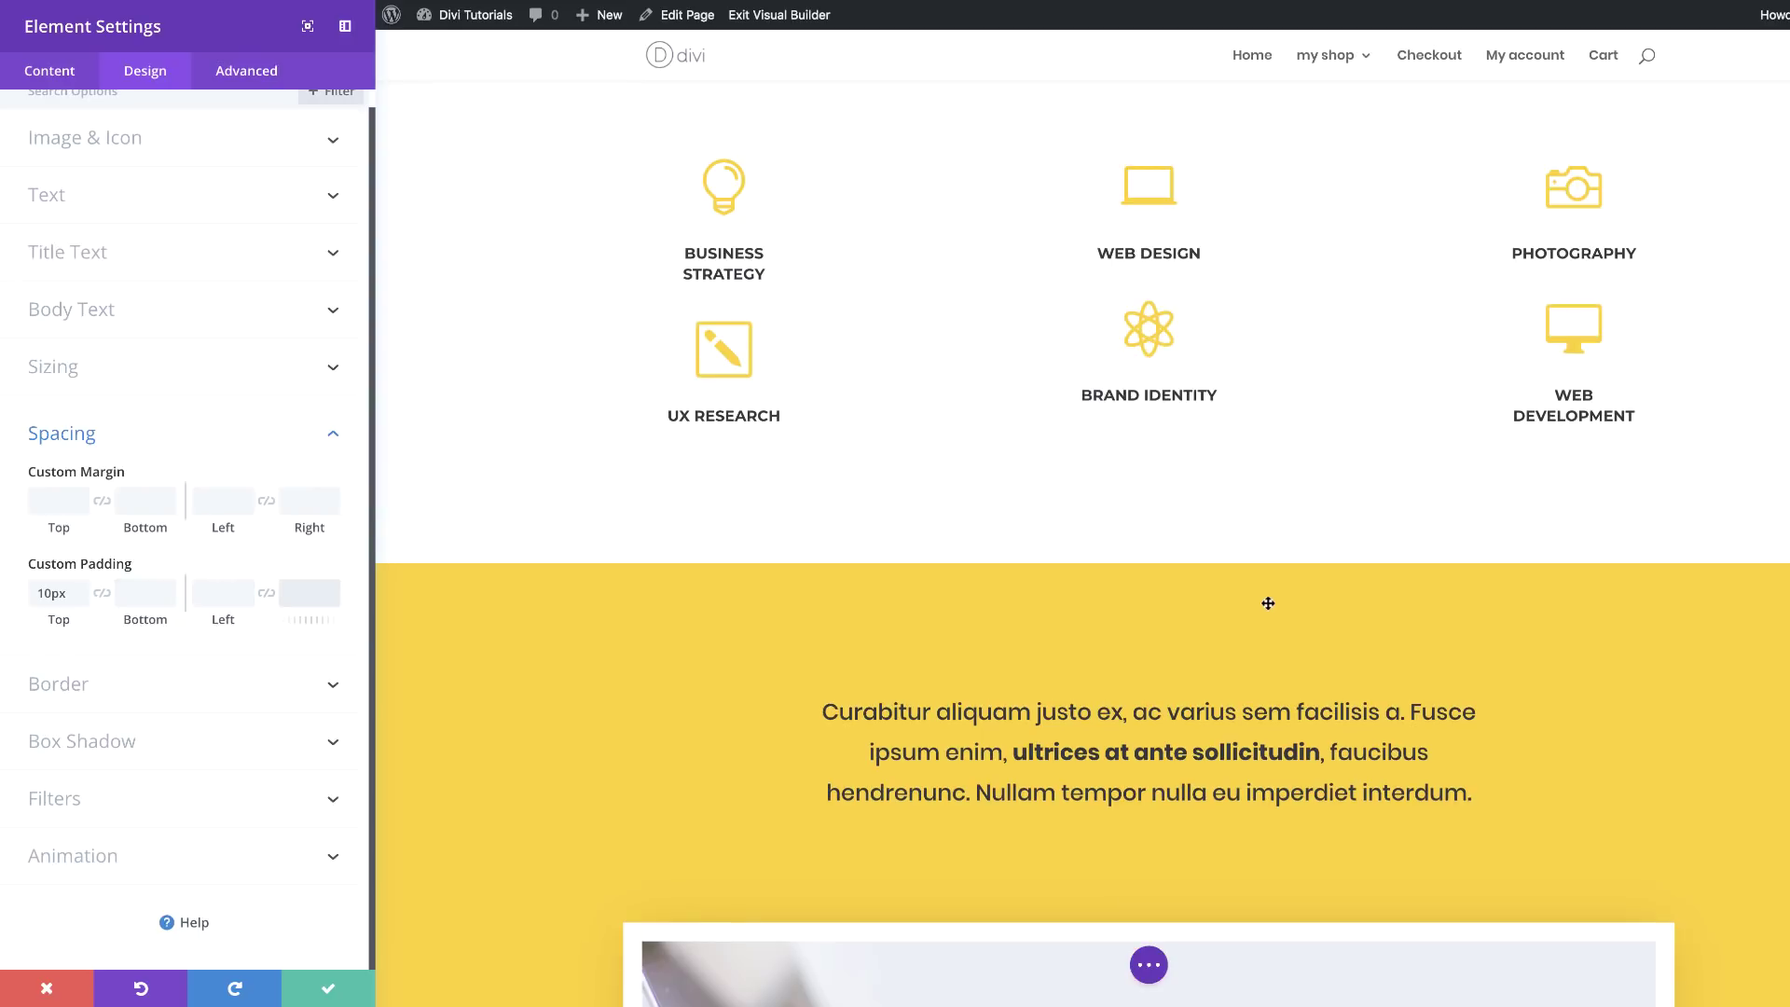
Set the blurbs' width to 150px and centre them within their columns
{"action": "left_click", "coordinate": [101, 372]}
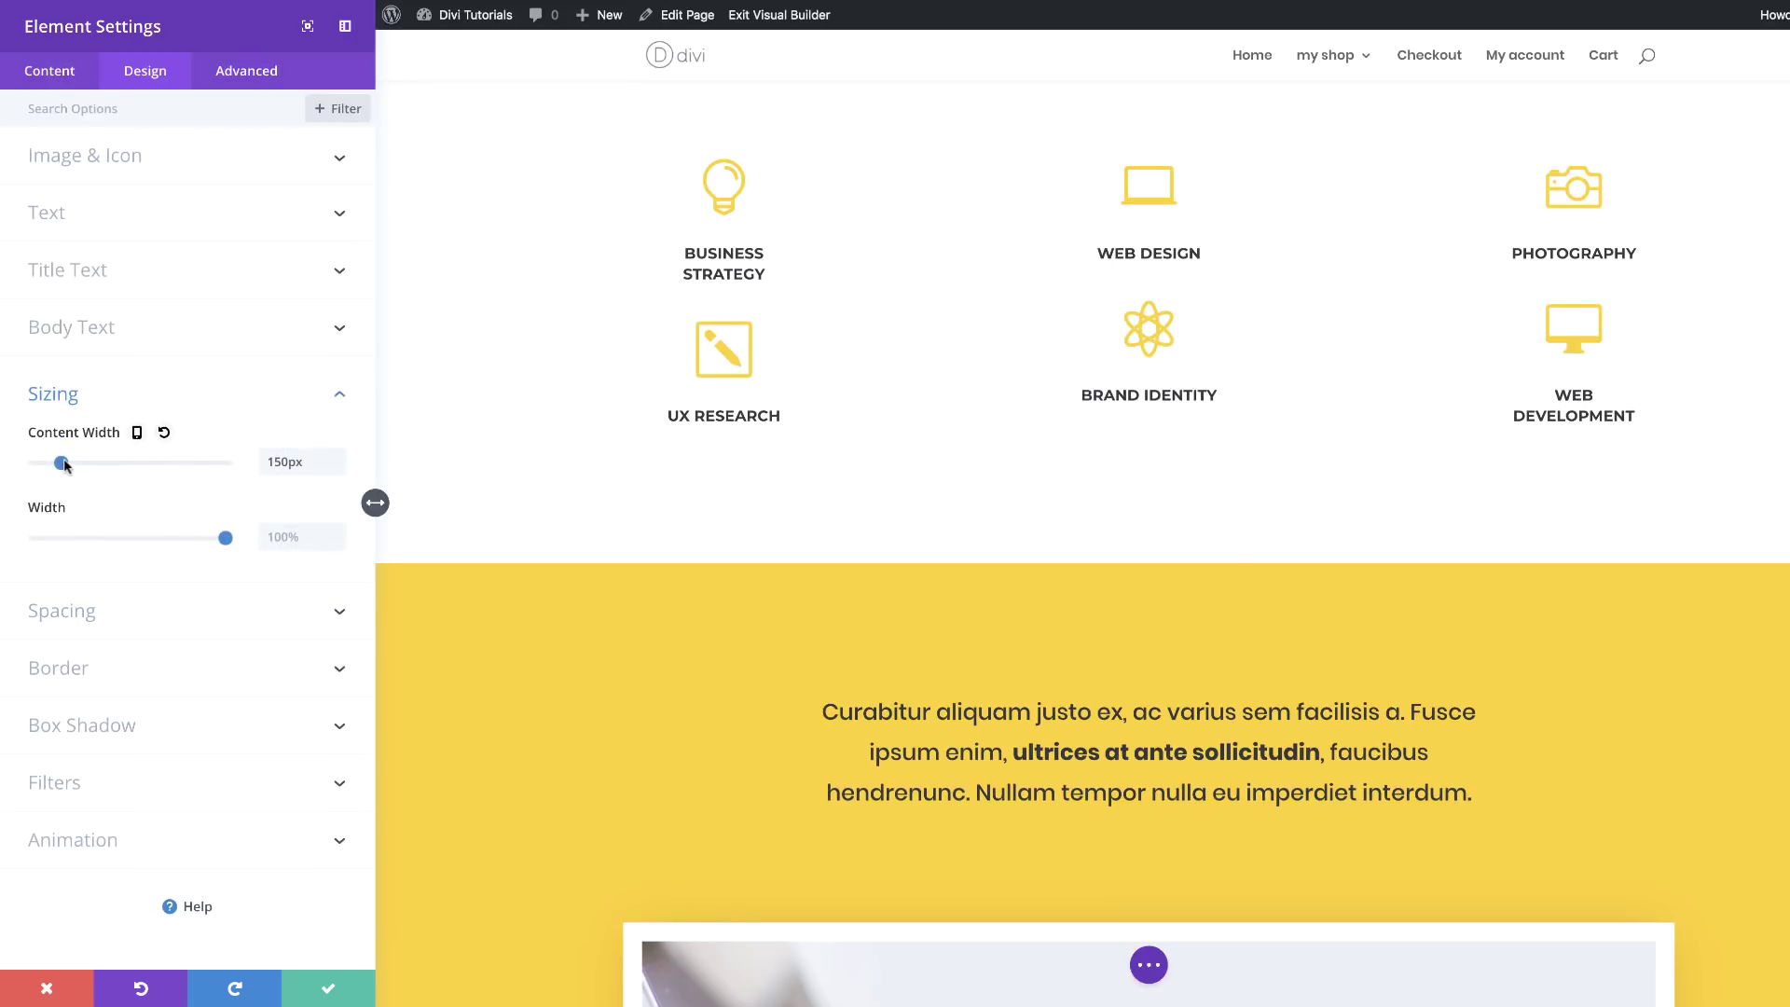
{"action": "left_click_drag", "start_coordinate": [64, 464], "coordinate": [269, 472]}
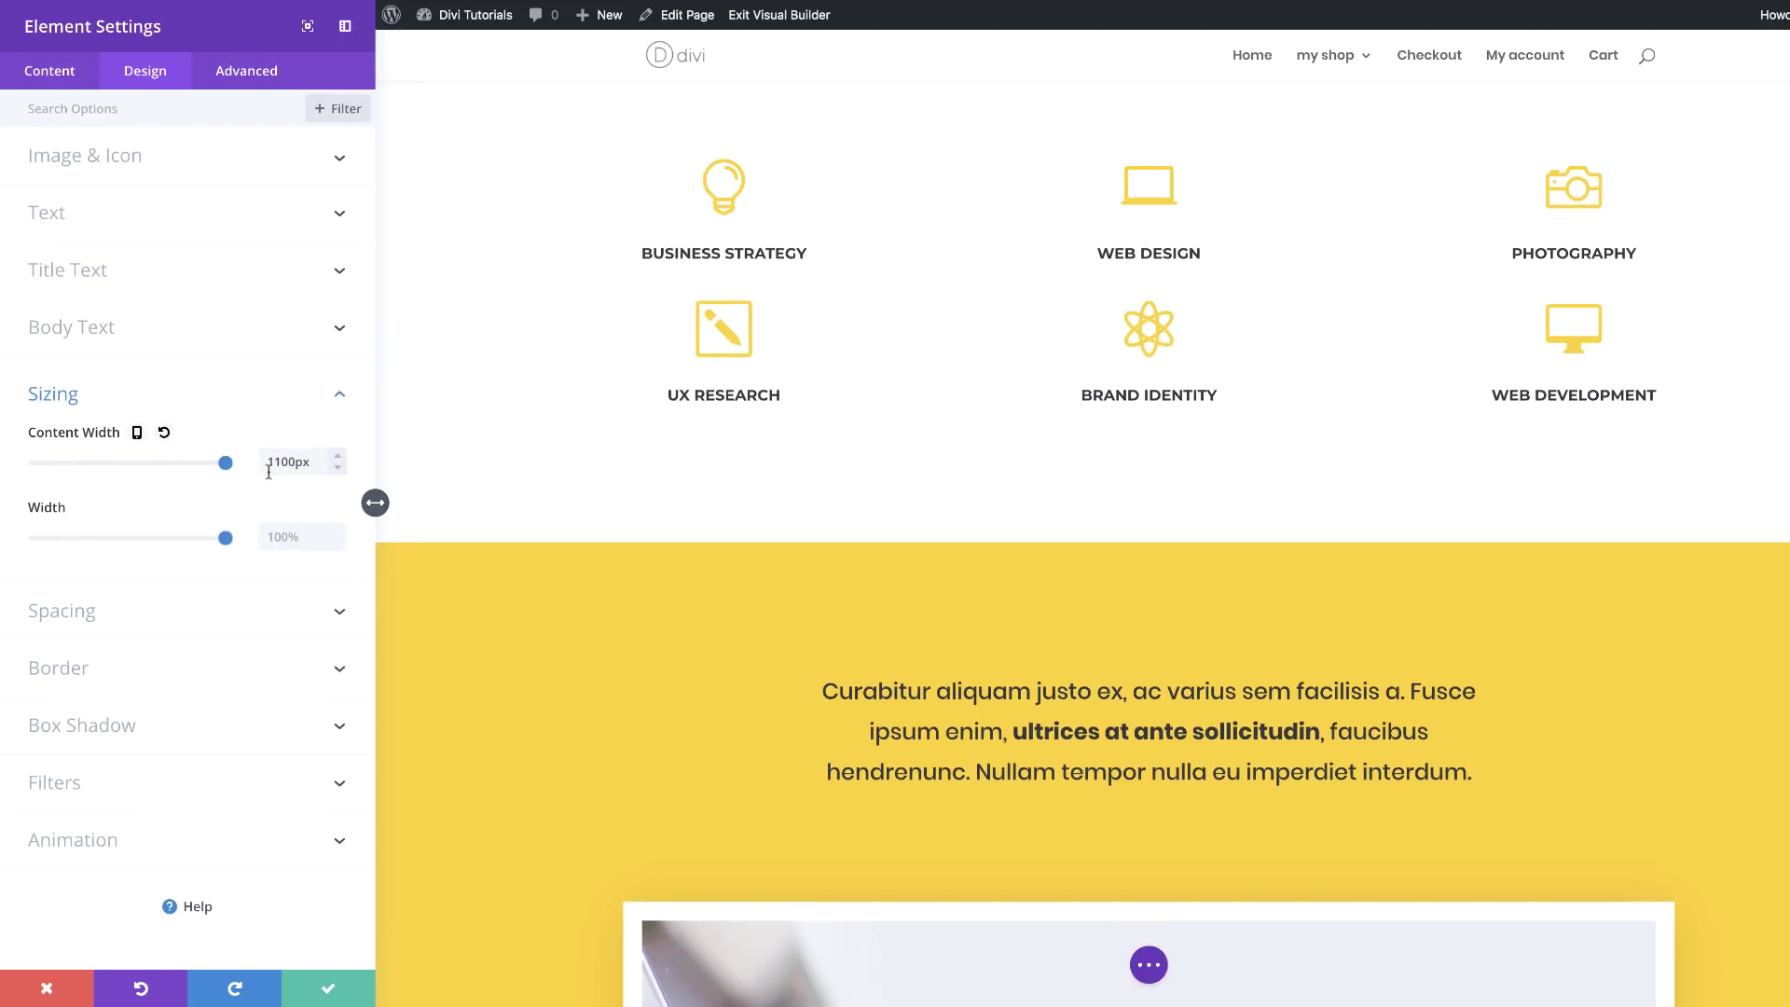
{"action": "double_click", "coordinate": [316, 464]}
{"action": "key", "text": "BackSpace"}
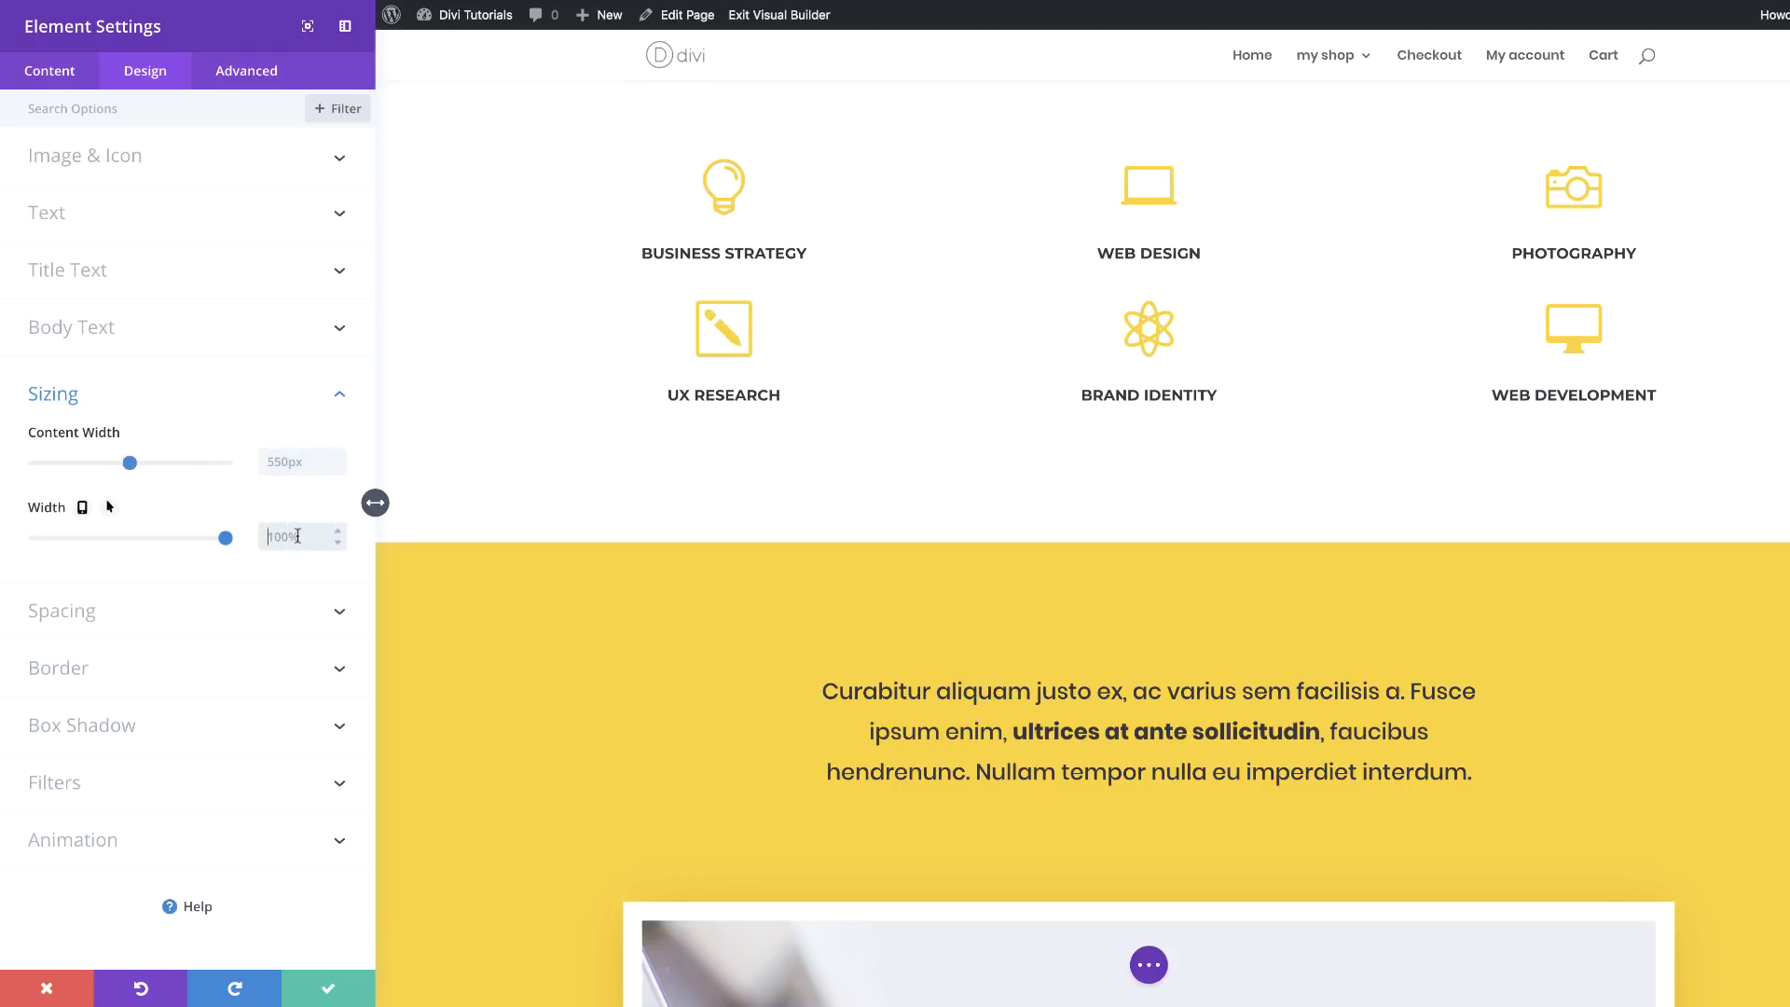
{"action": "type", "text": "150"}
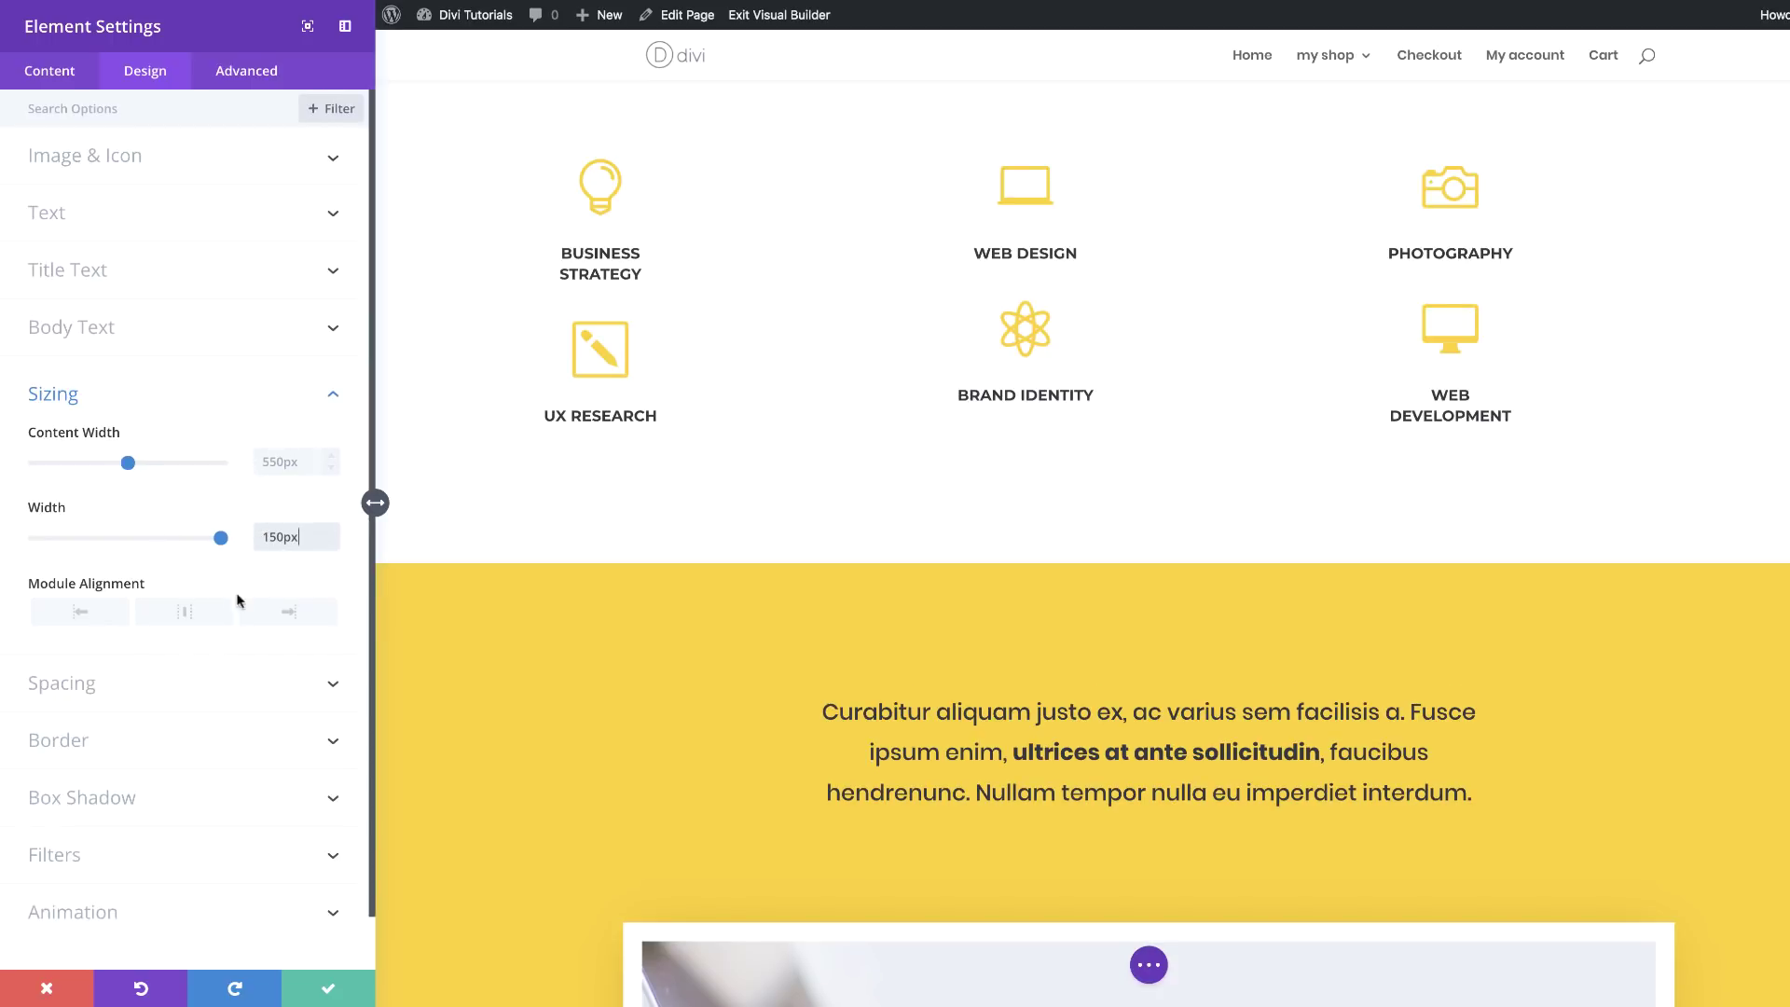
{"action": "left_click", "coordinate": [185, 615]}
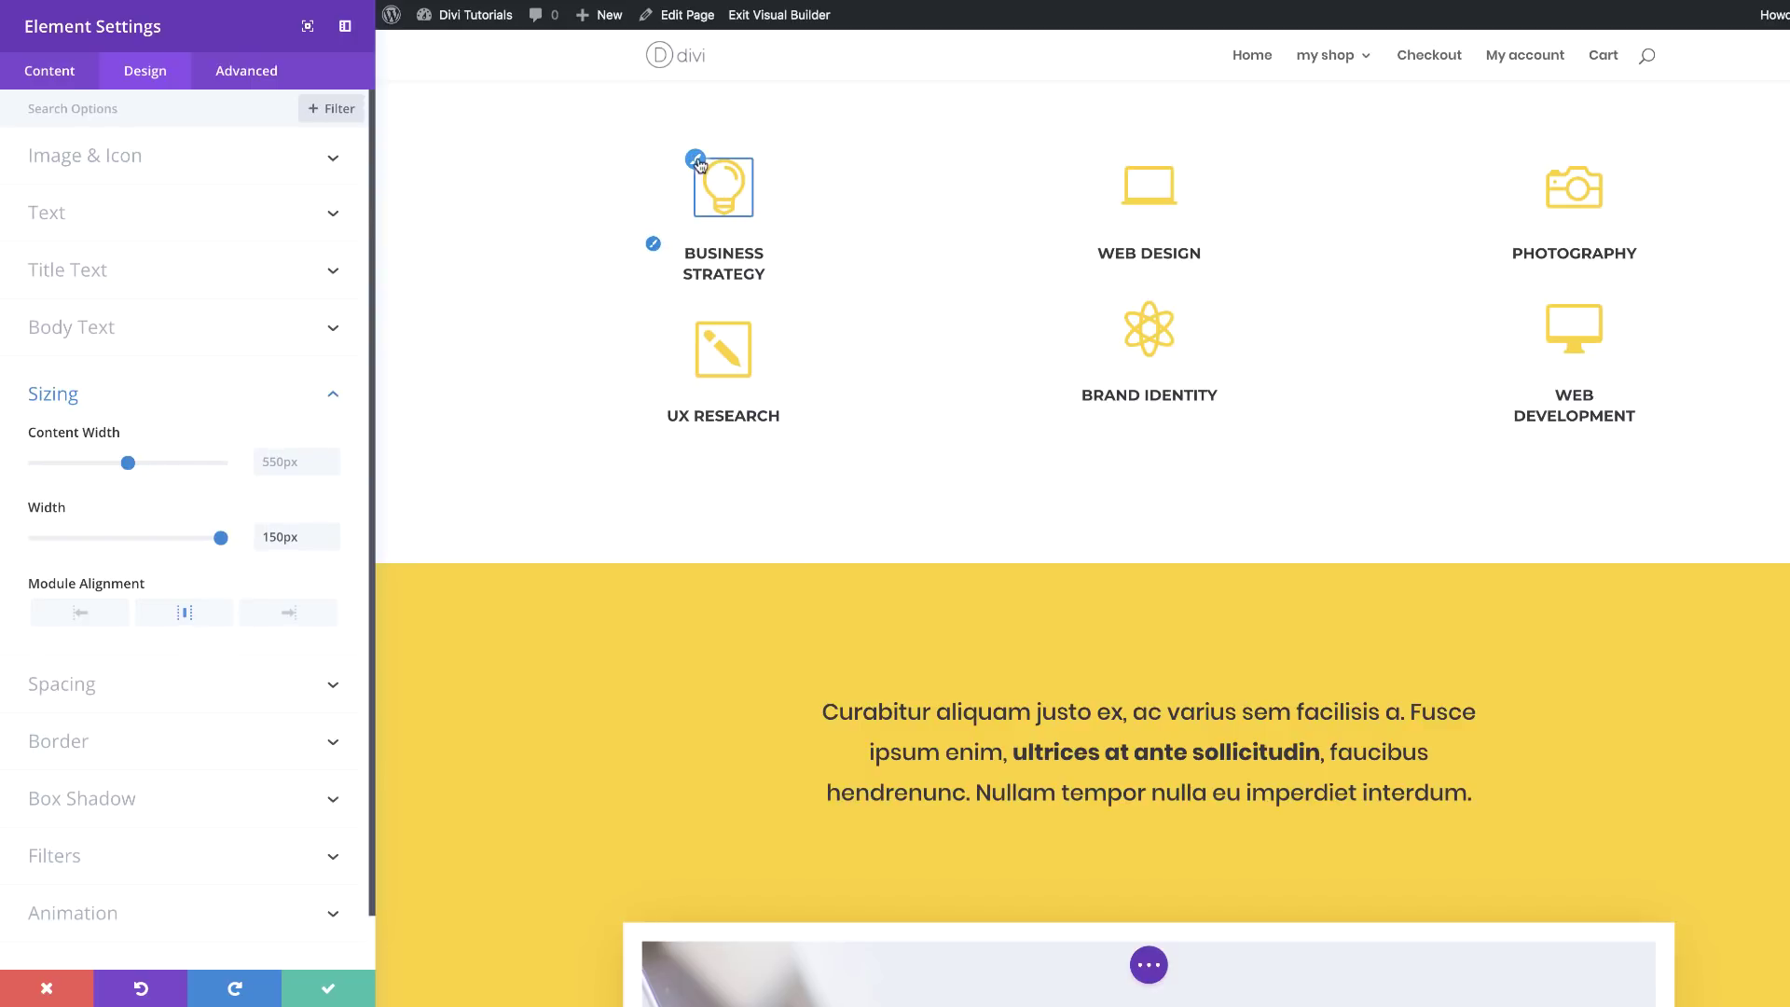
Enlarge the blurb icons to 120px, set title text size to 18px, and save
{"action": "left_click", "coordinate": [697, 160]}
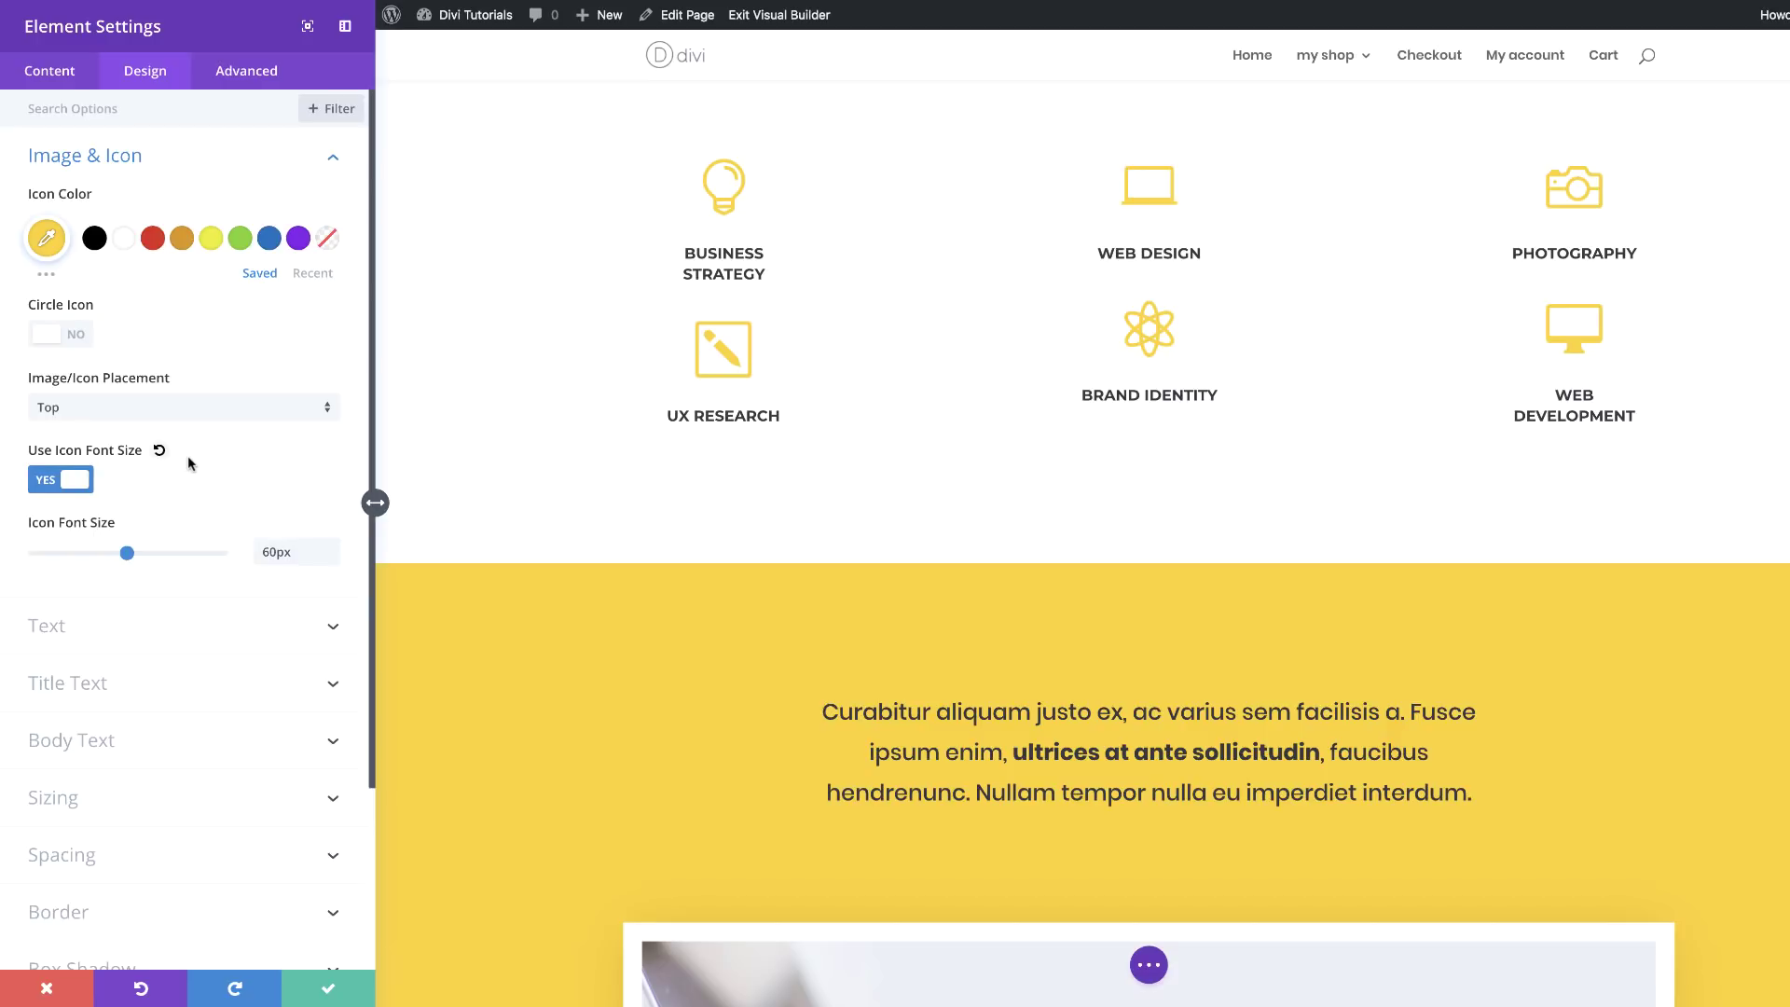
{"action": "left_click_drag", "start_coordinate": [127, 552], "coordinate": [221, 553]}
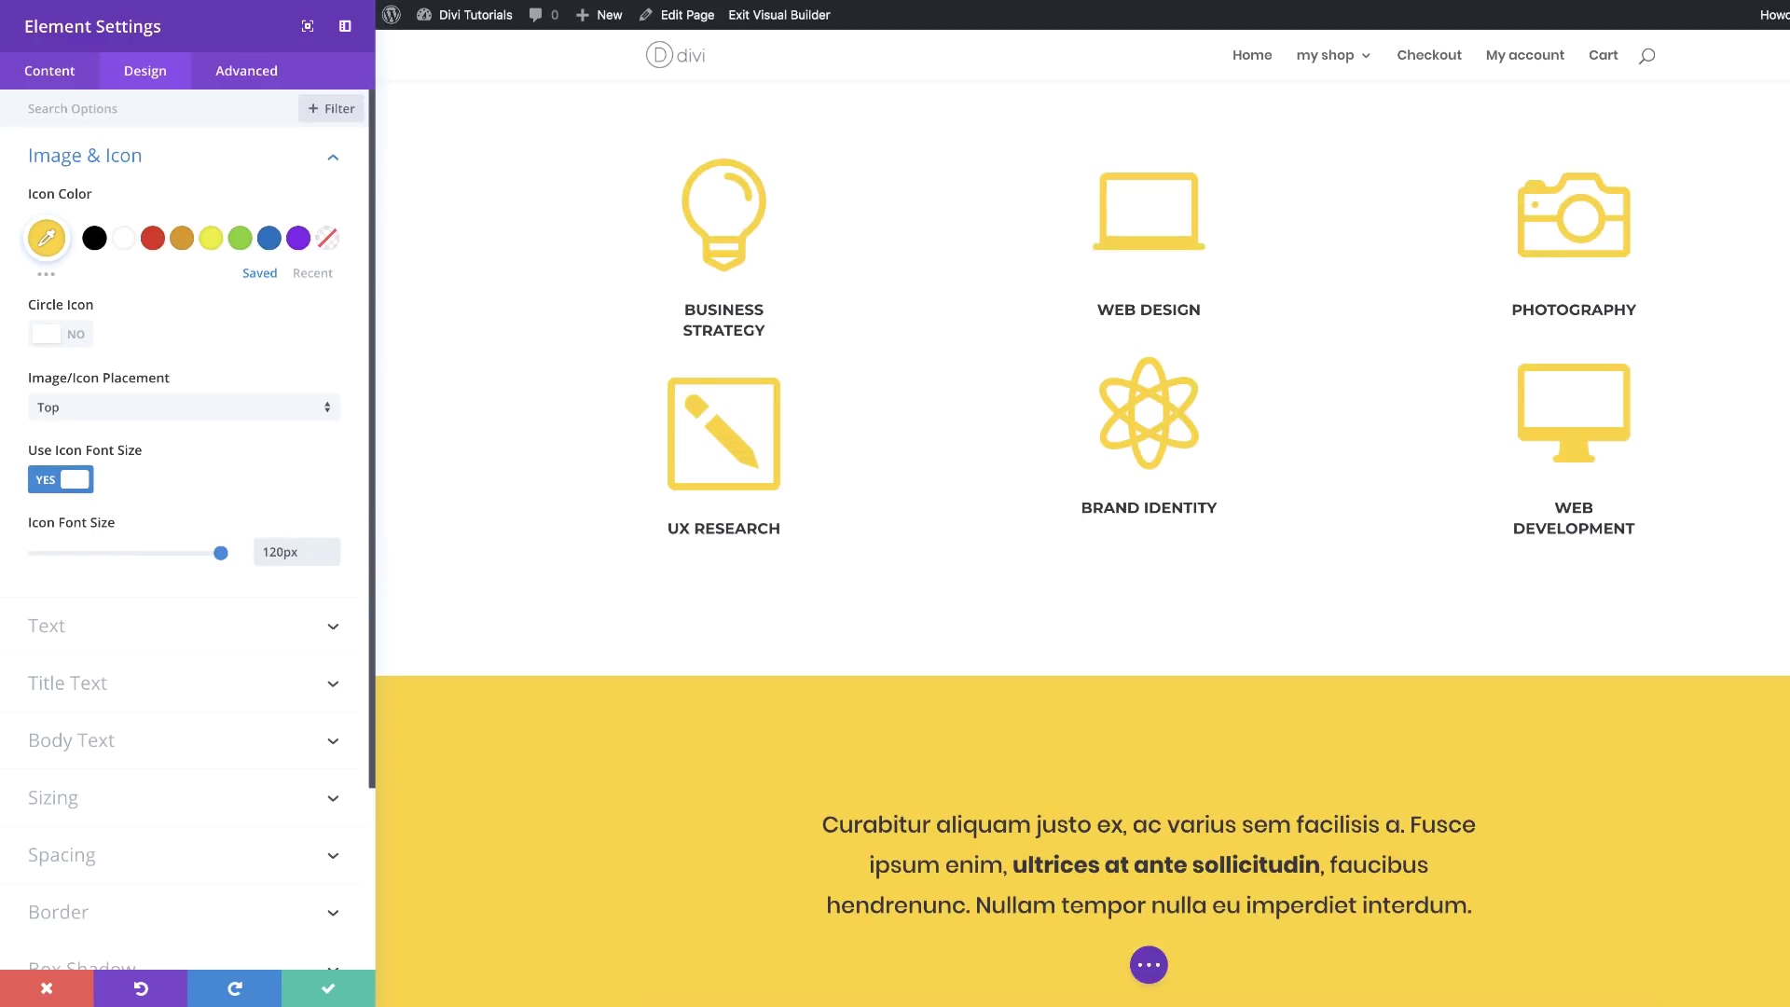
{"action": "left_click", "coordinate": [119, 687]}
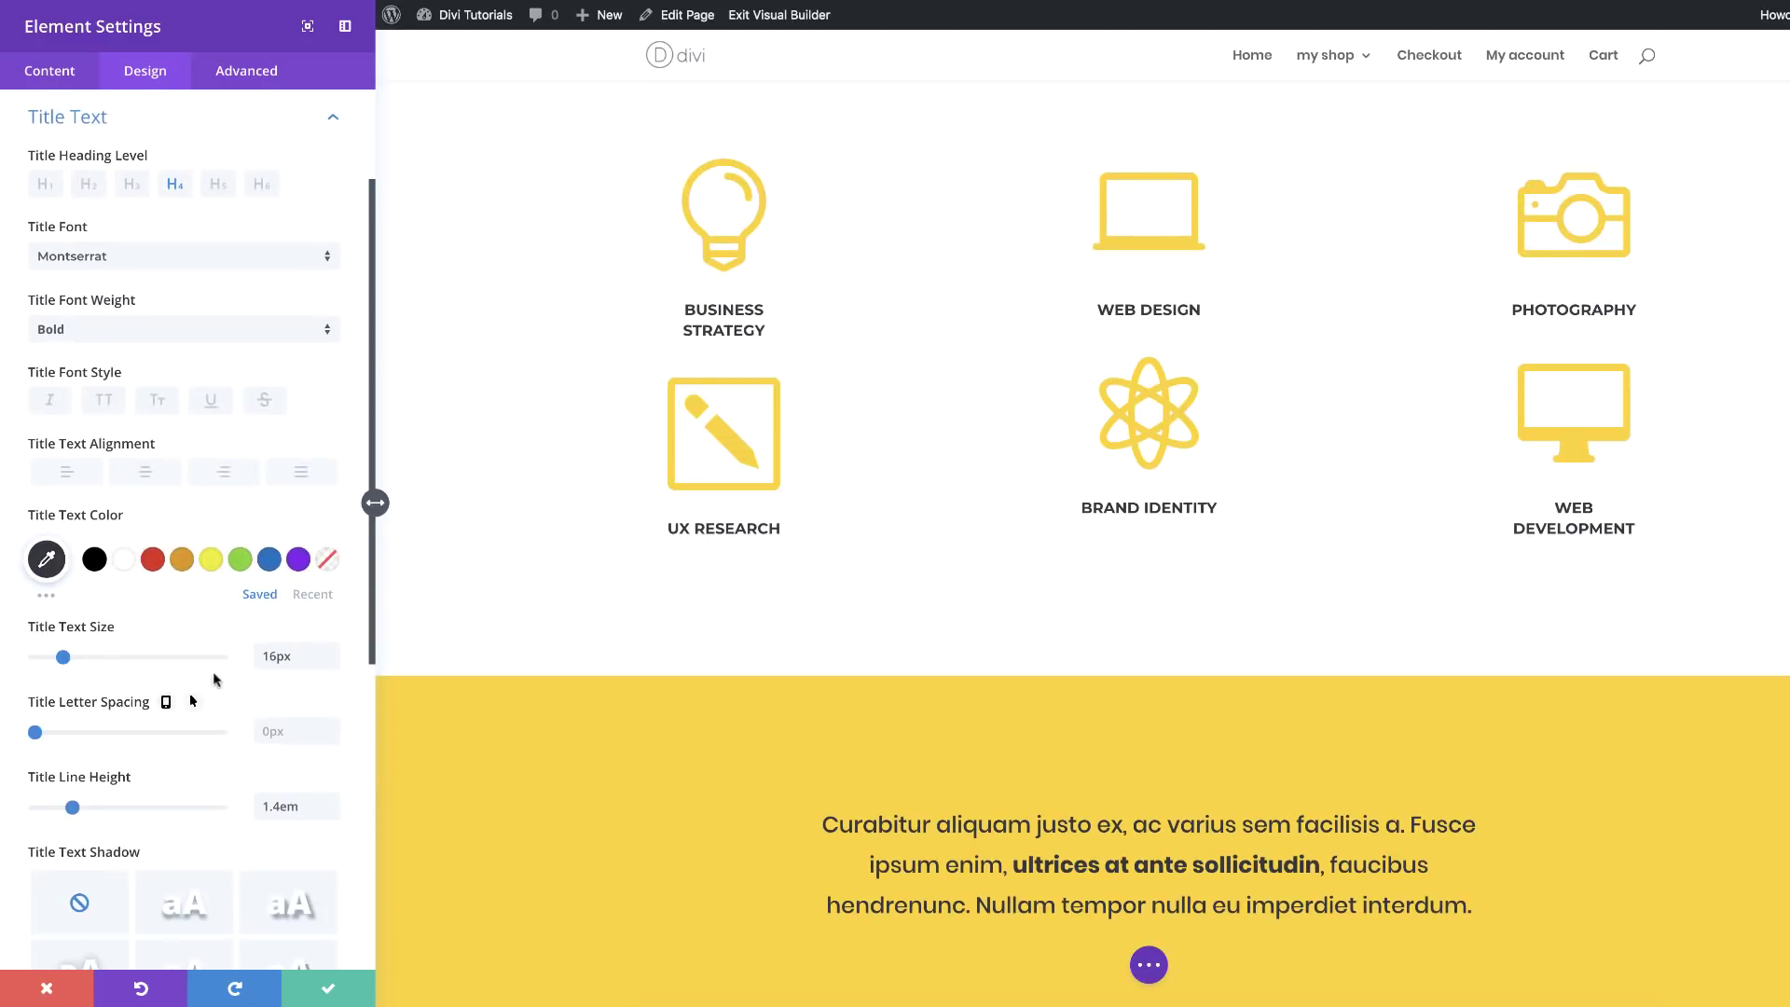
{"action": "left_click", "coordinate": [280, 660]}
{"action": "key", "text": "BackSpace"}
{"action": "type", "text": "8"}
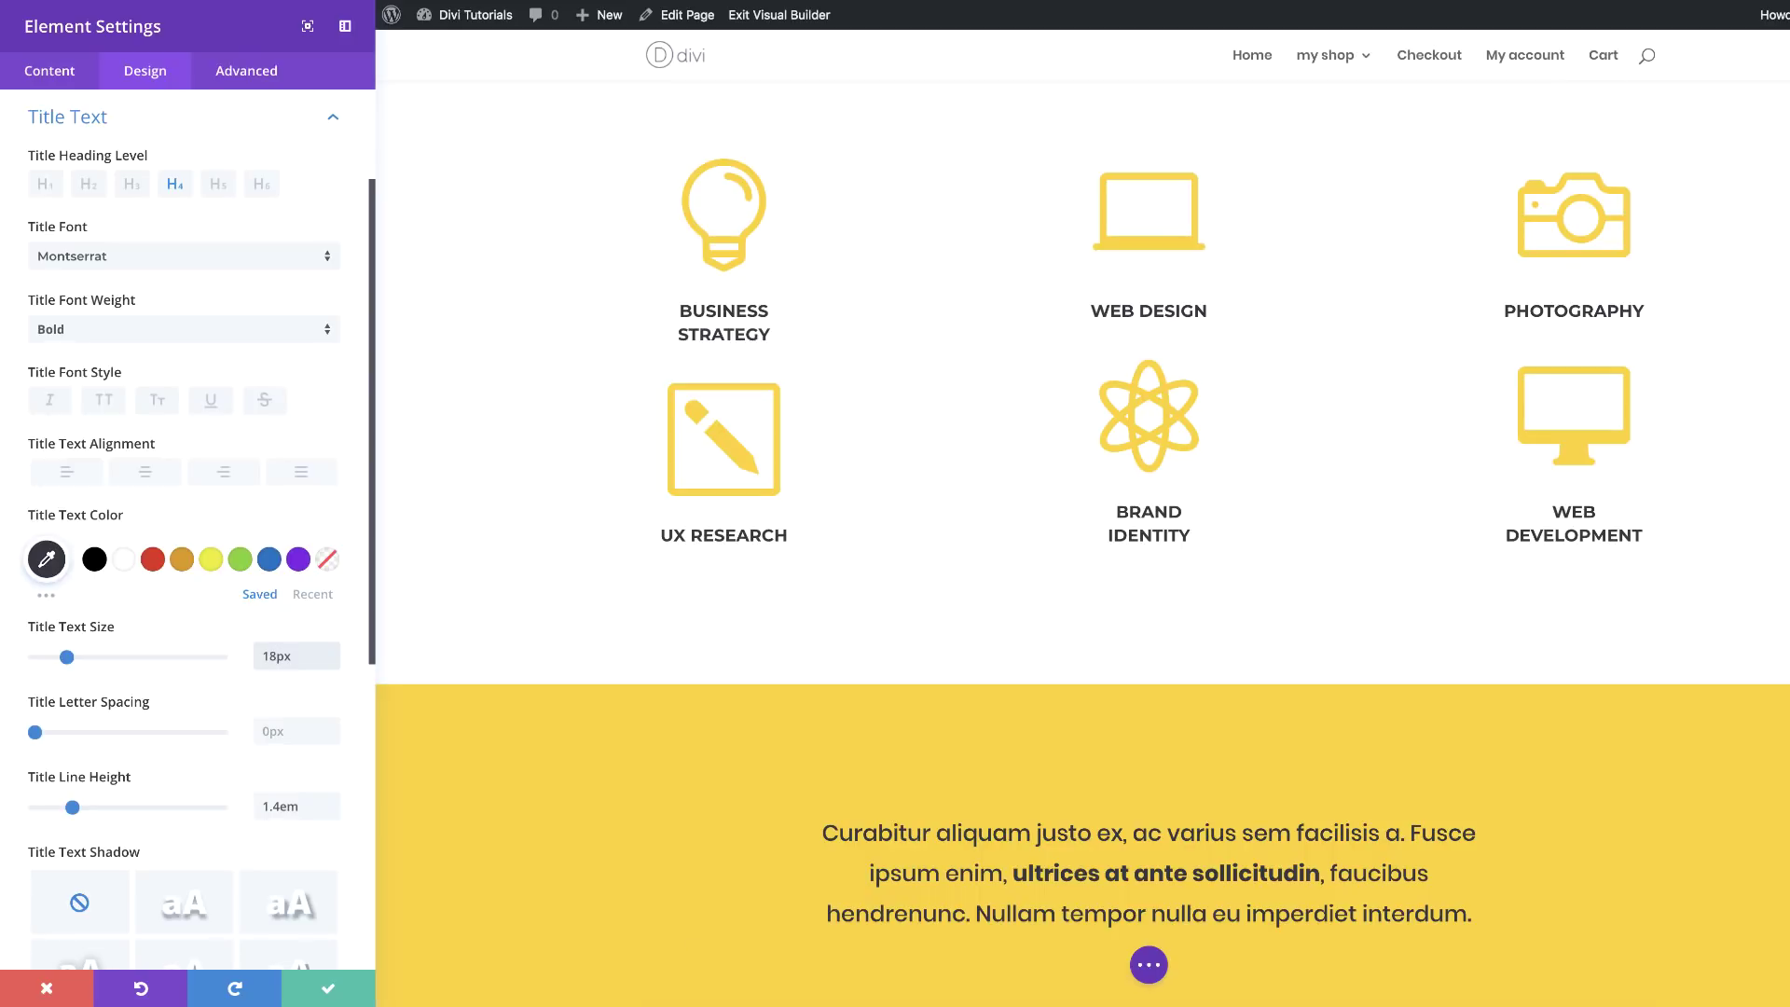
{"action": "left_click", "coordinate": [328, 988]}
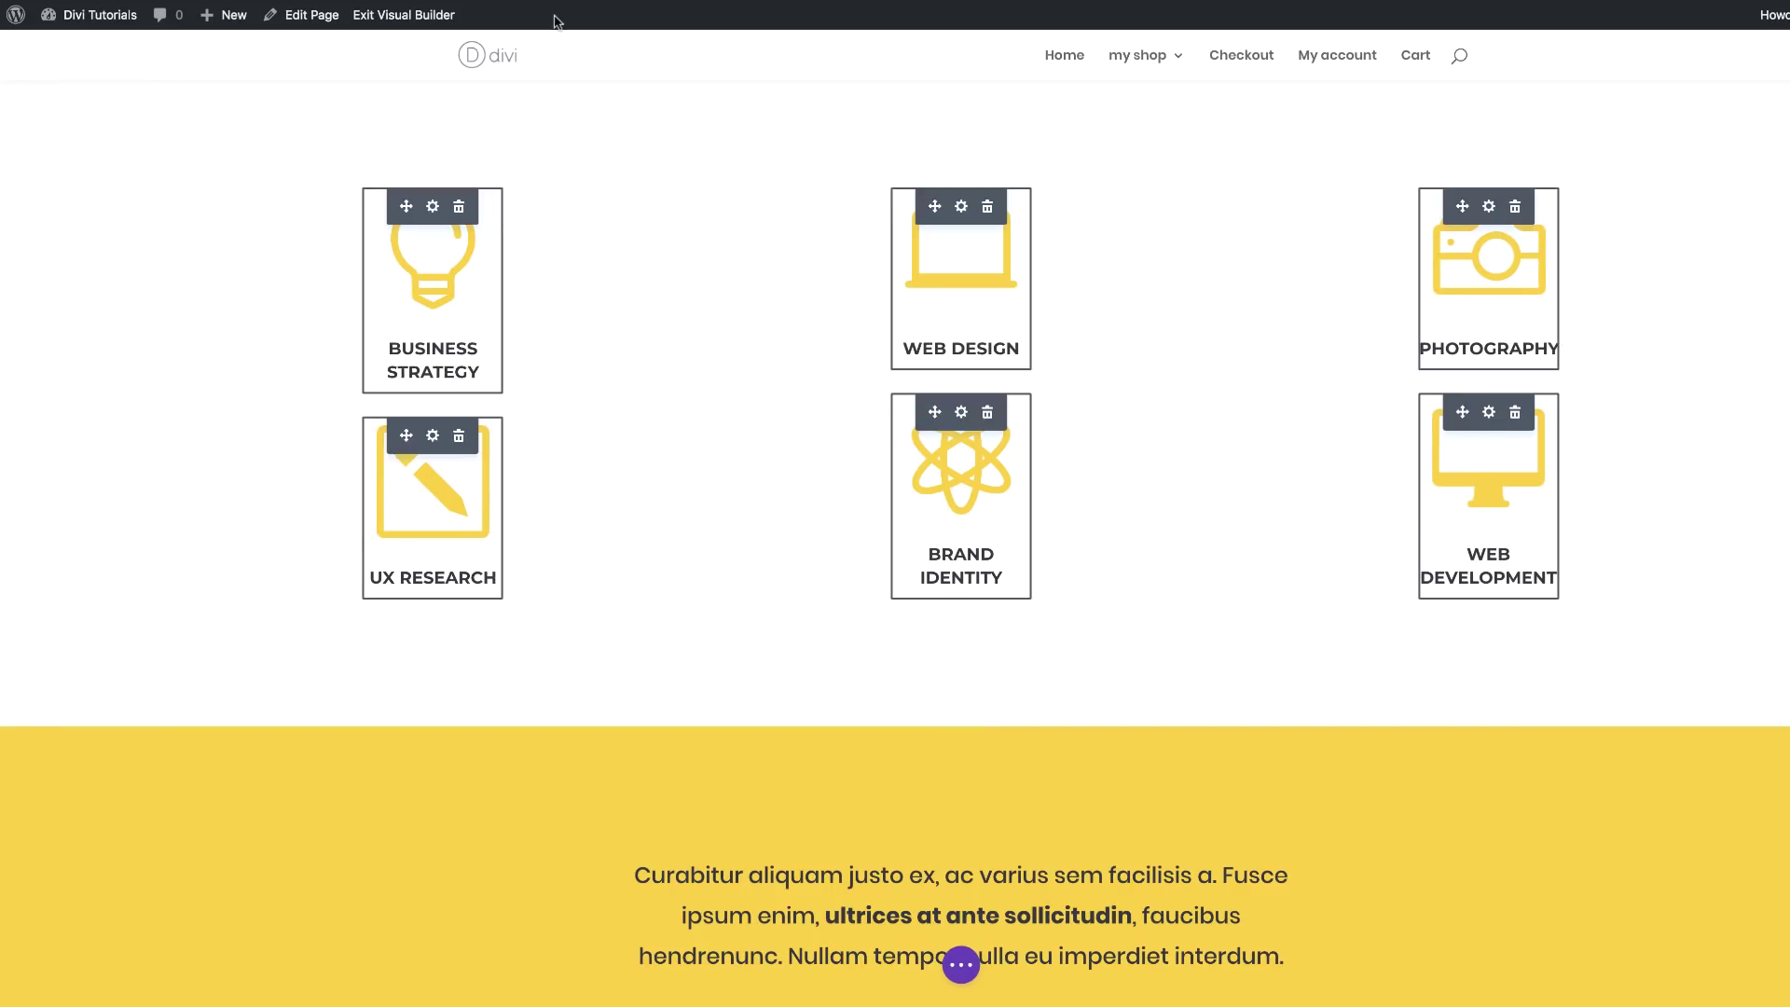
Give the services row a gutter width of 4 and a 750px custom width
{"action": "left_click", "coordinate": [239, 185]}
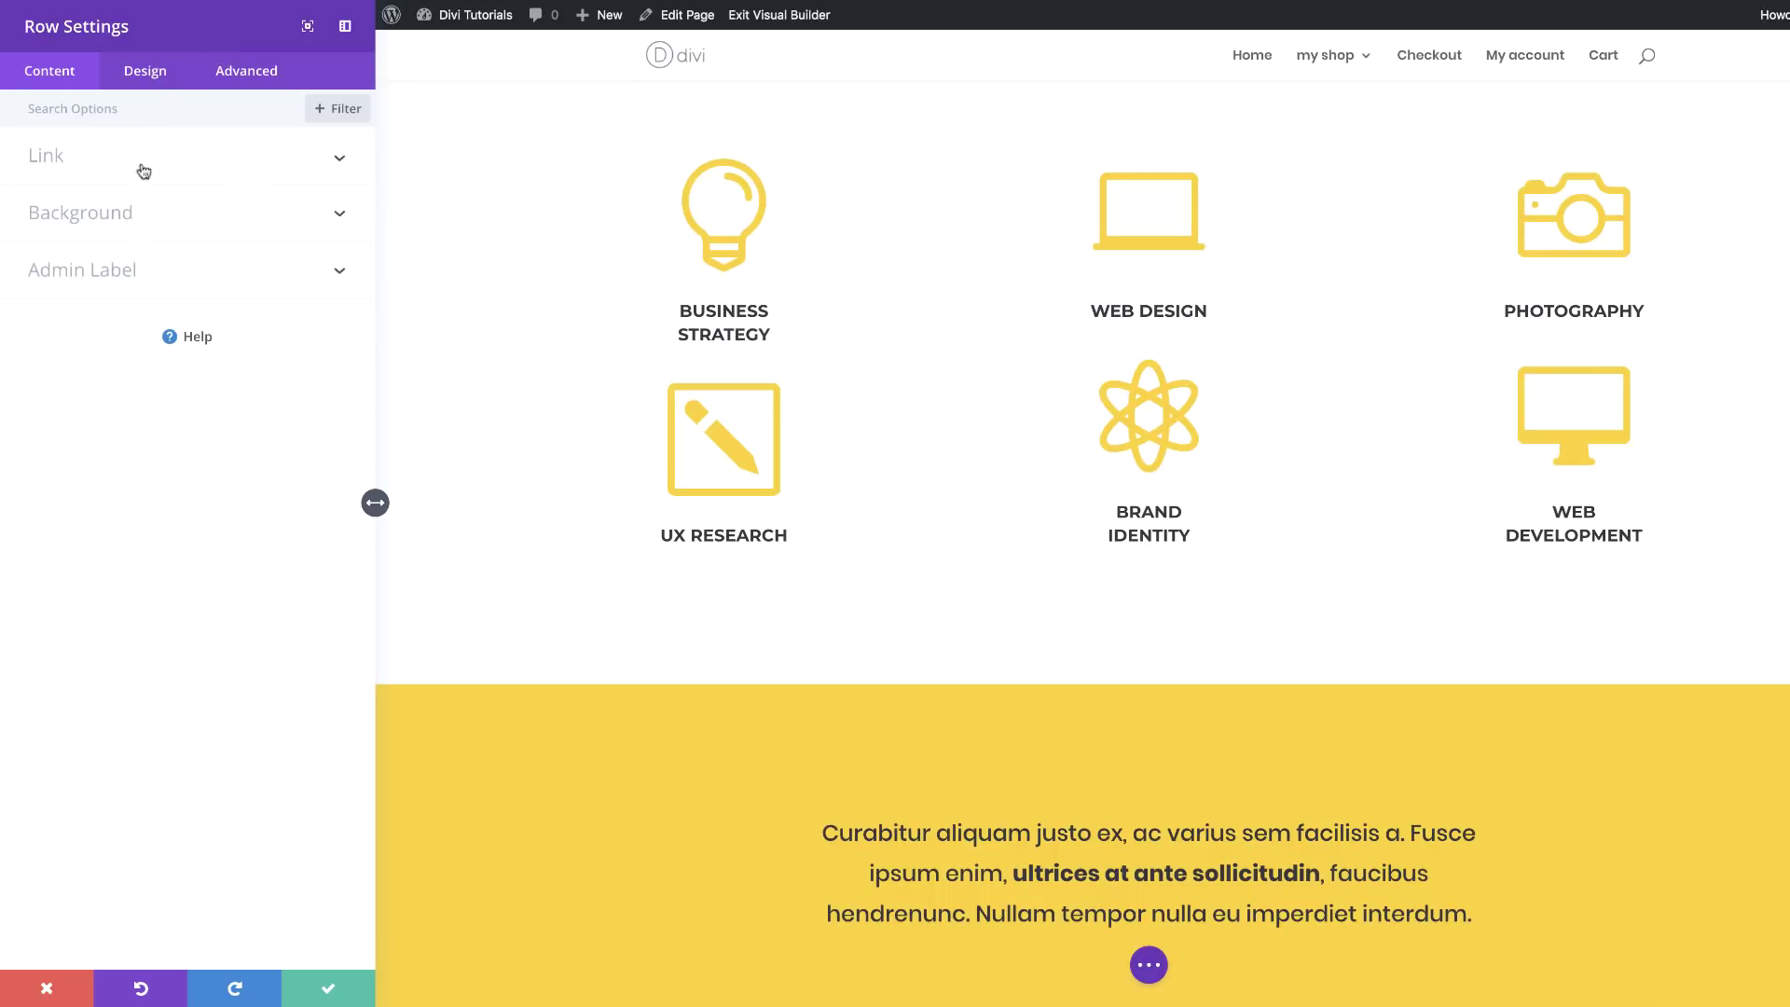
{"action": "left_click", "coordinate": [147, 71]}
{"action": "left_click", "coordinate": [76, 228]}
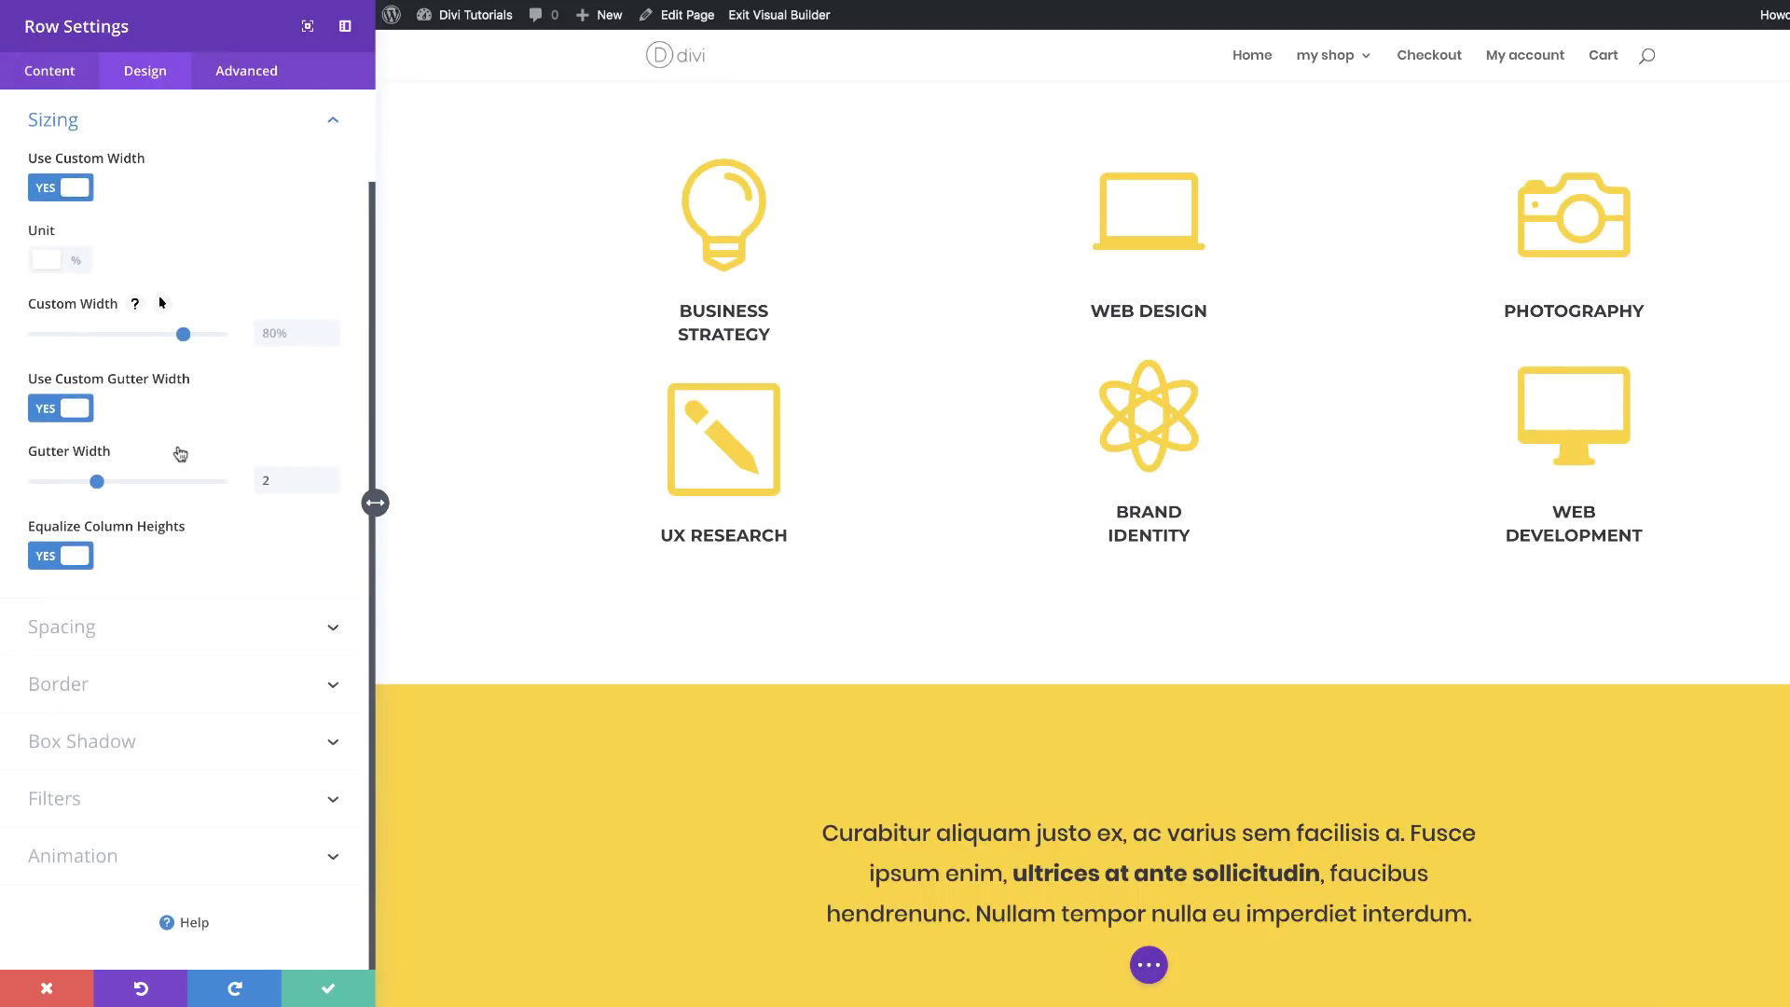
{"action": "double_click", "coordinate": [268, 480]}
{"action": "type", "text": "4"}
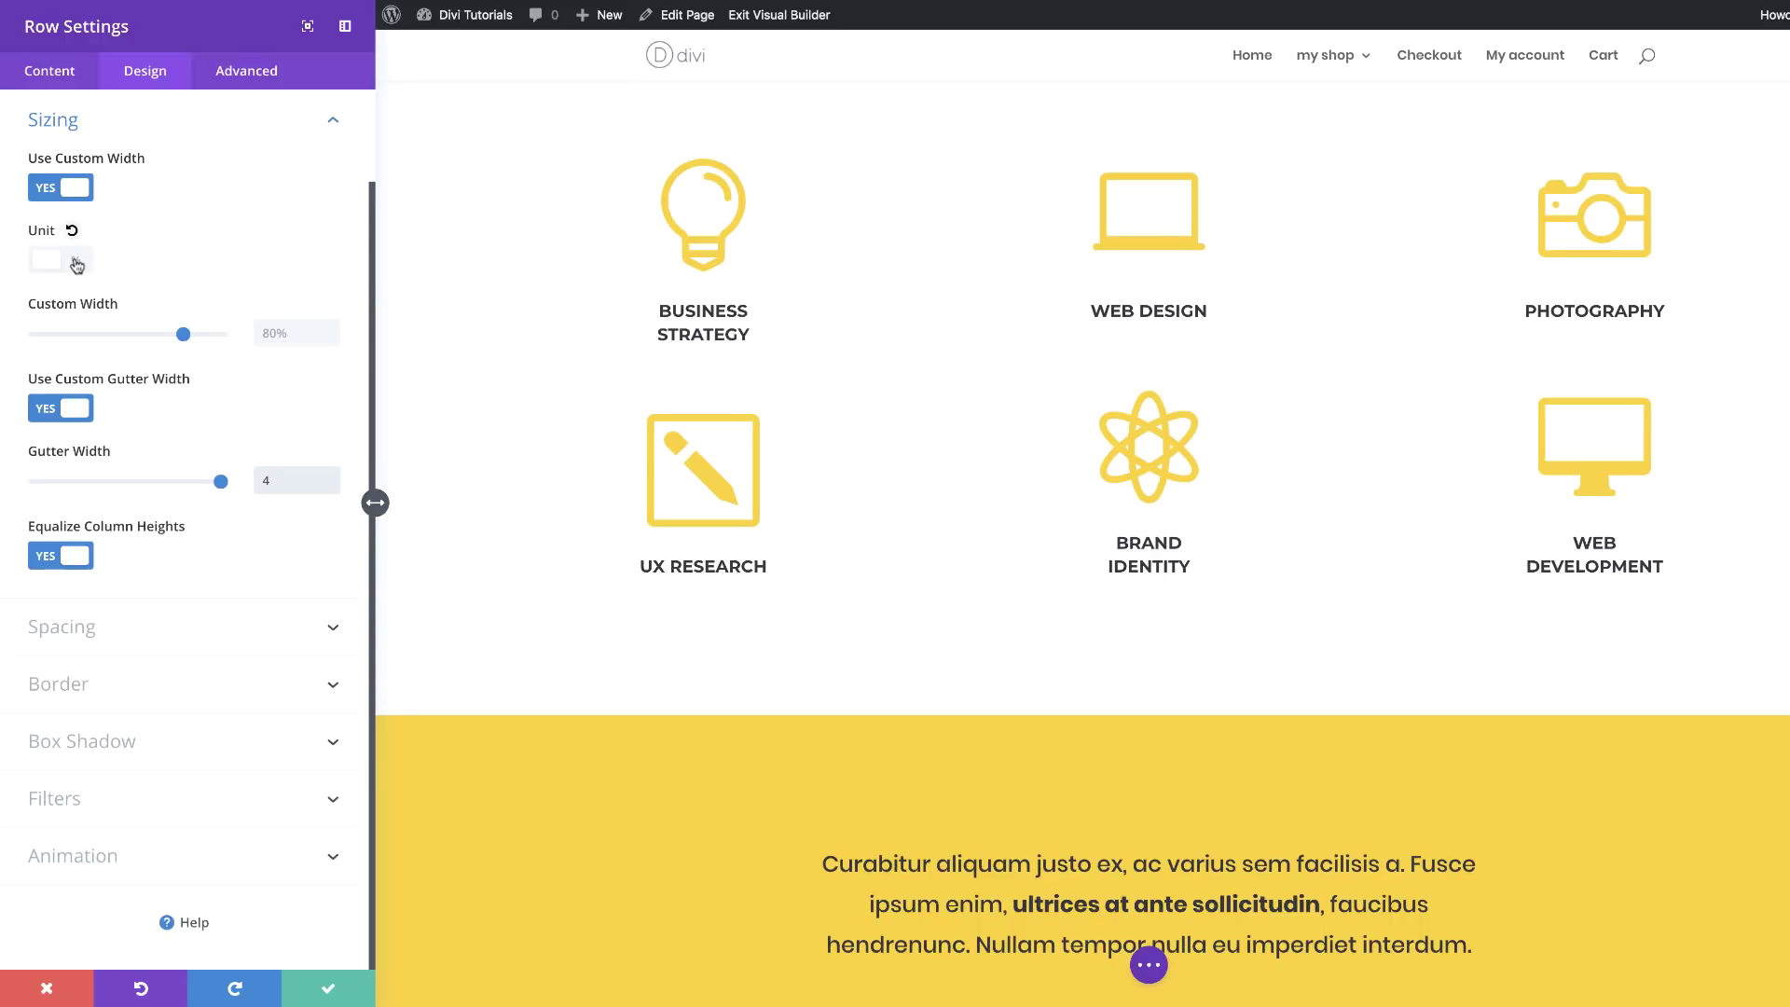
{"action": "left_click", "coordinate": [270, 334]}
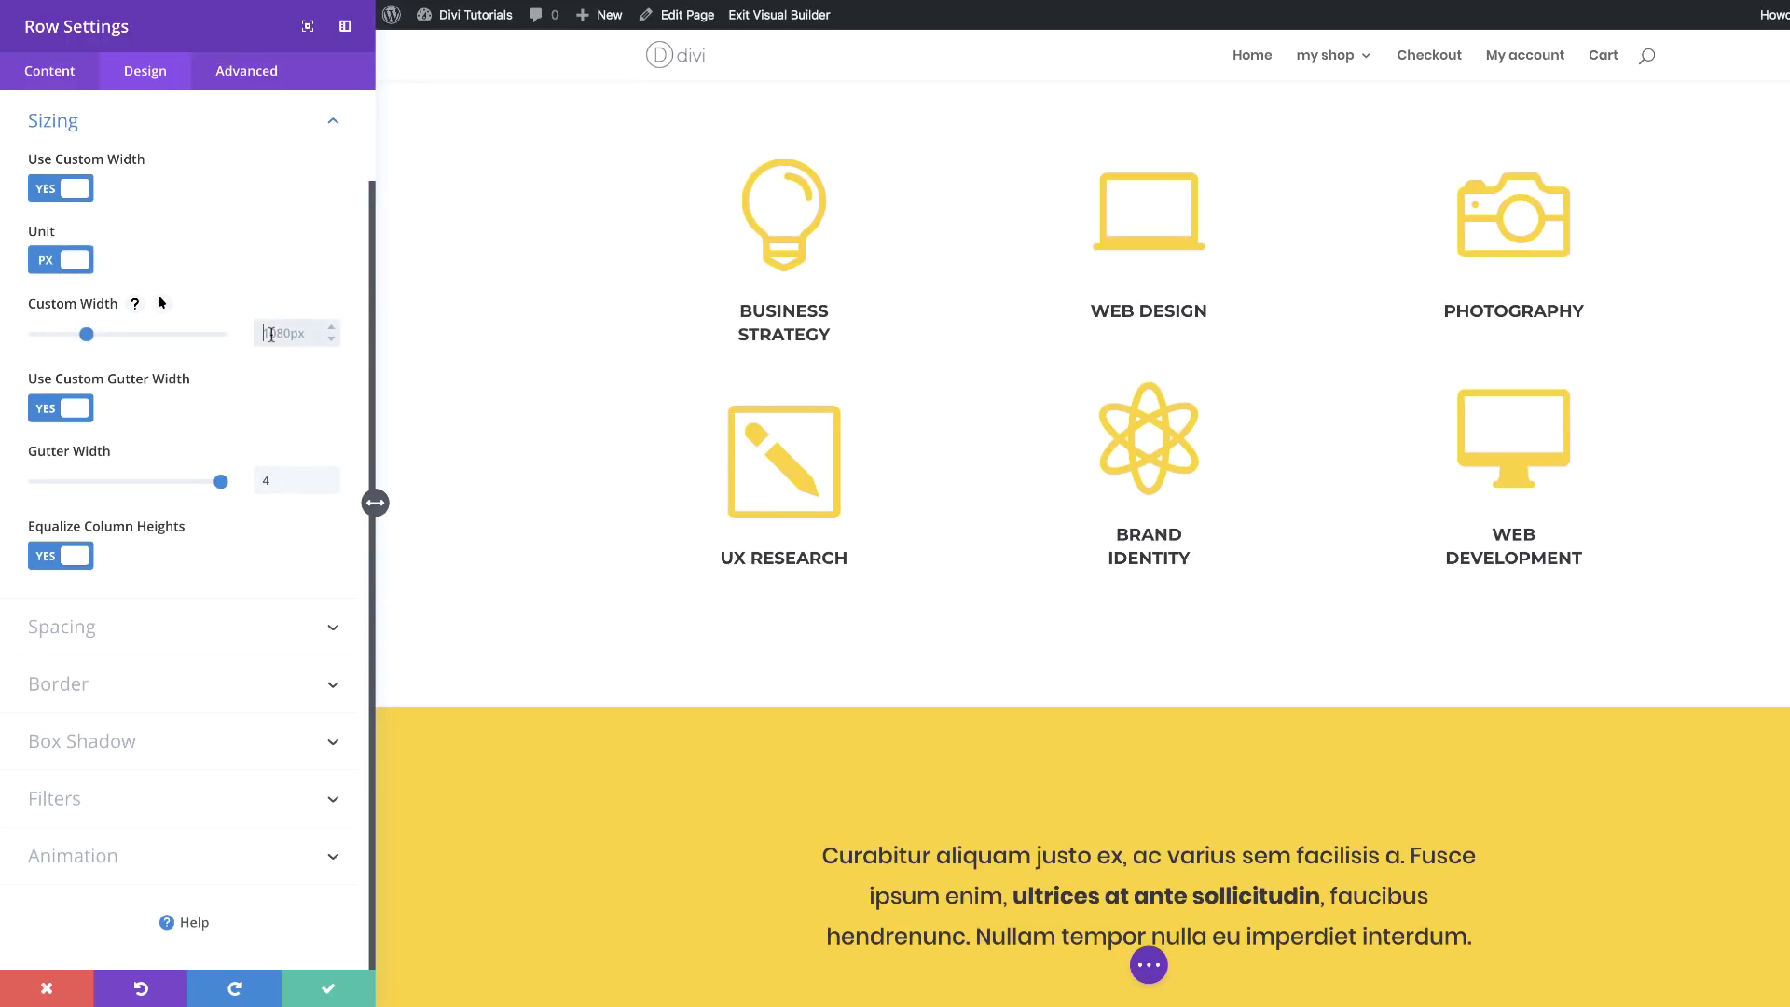
{"action": "type", "text": "750px"}
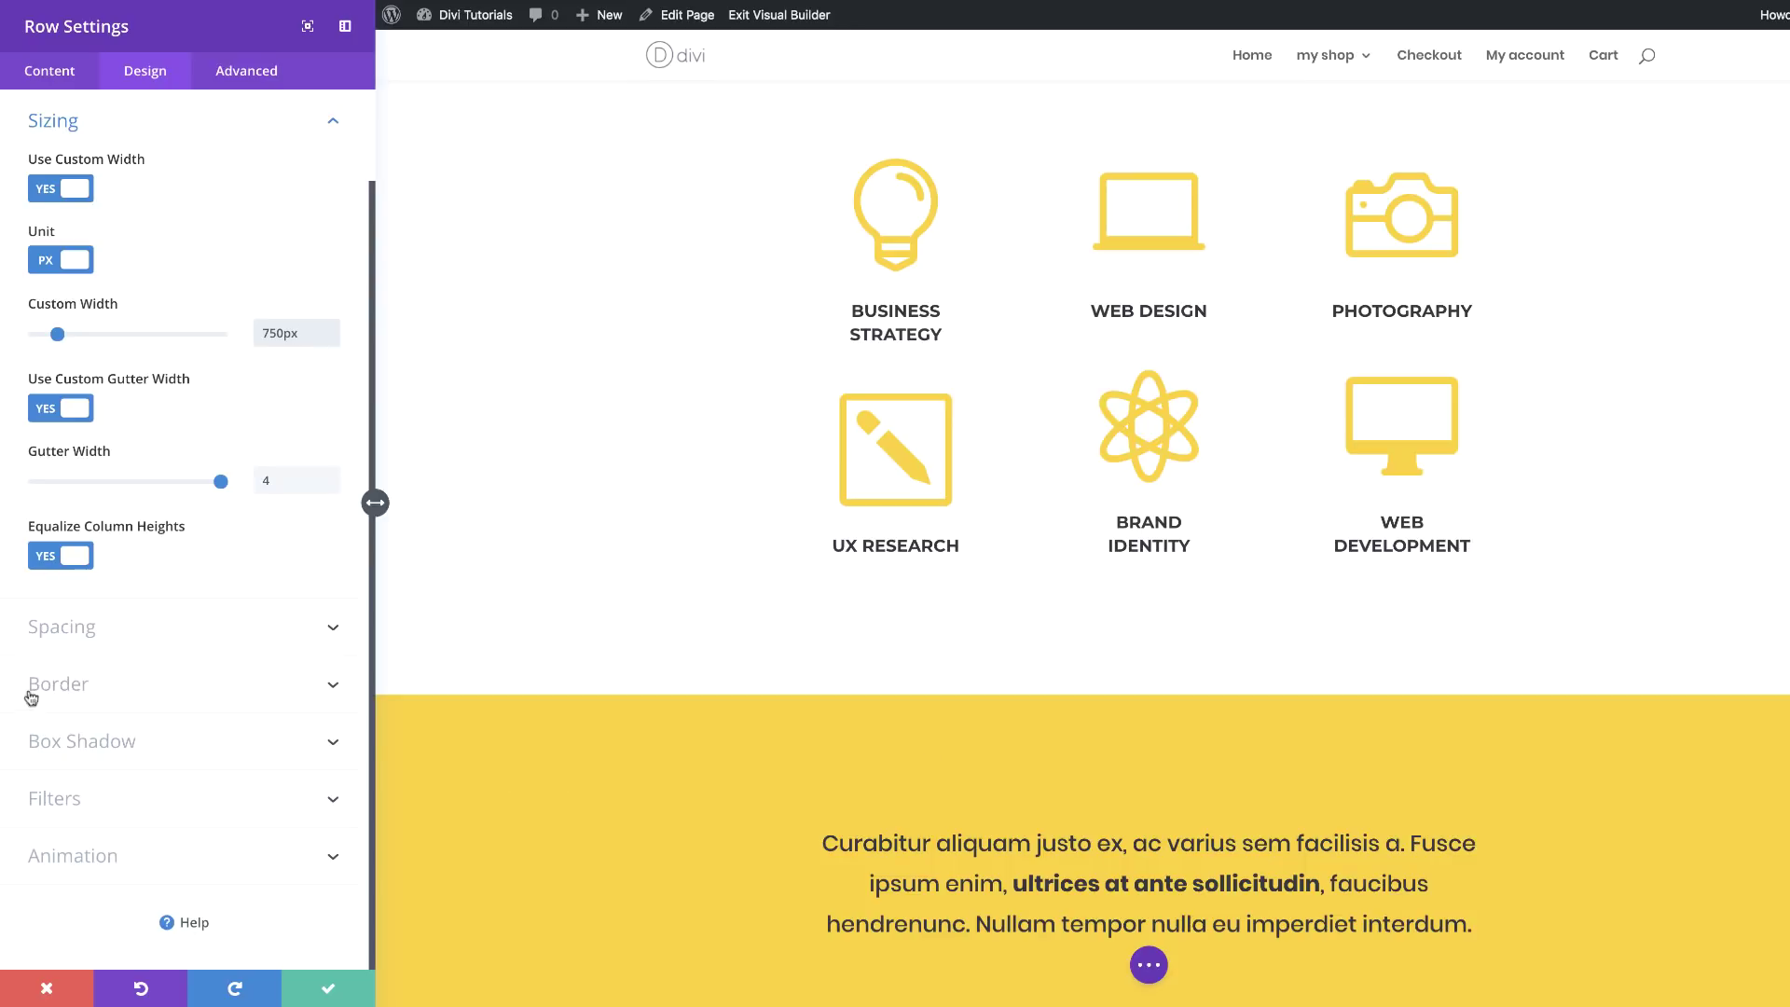
{"action": "left_click", "coordinate": [89, 627]}
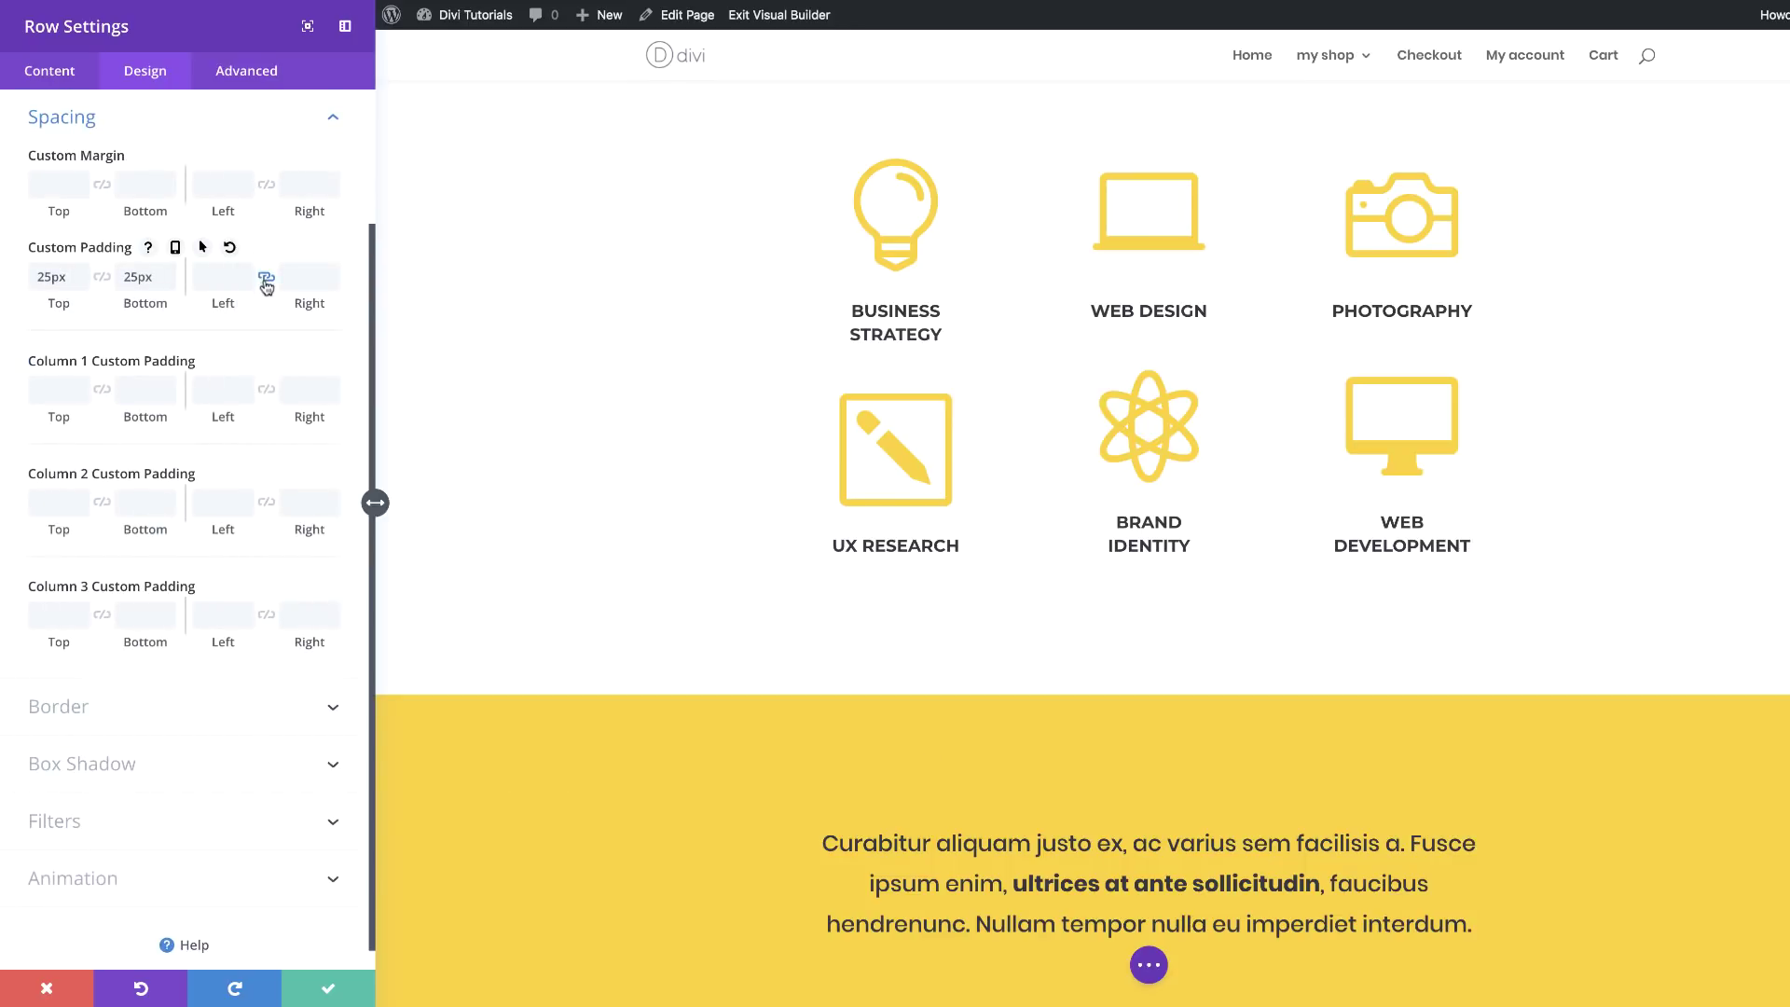
Set the row's left and right padding to 0px by default and 150px on hover, then save
{"action": "left_click", "coordinate": [196, 279]}
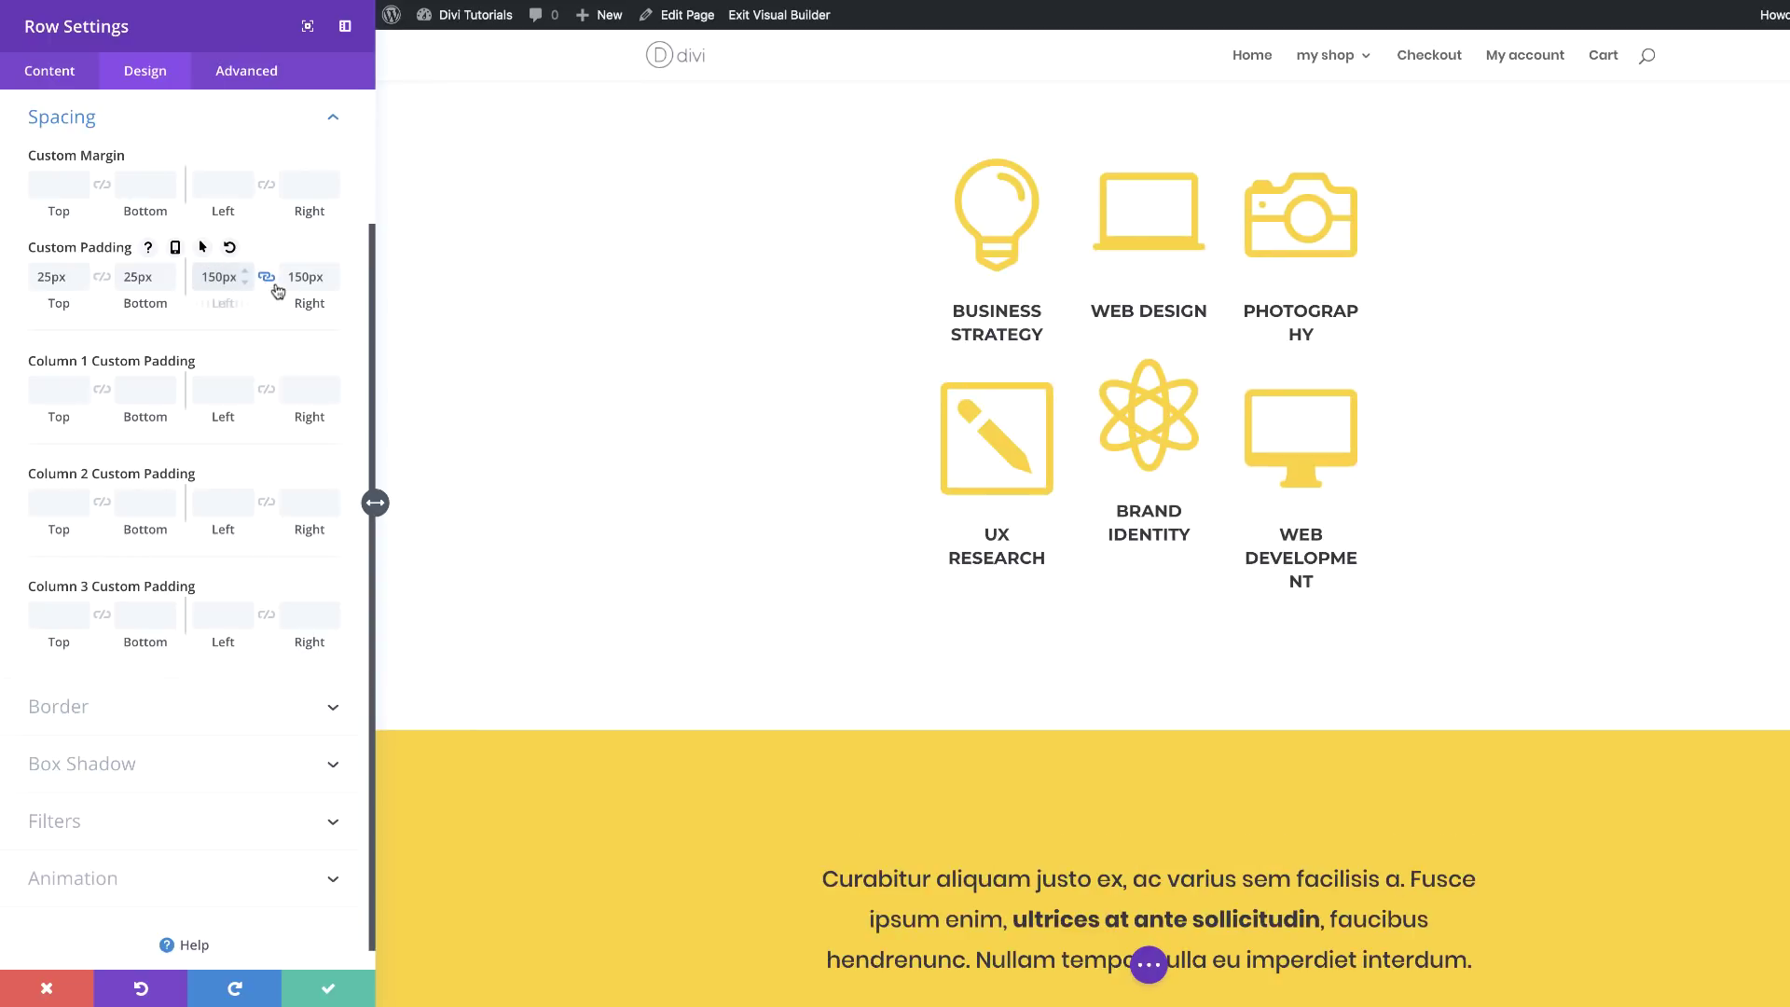
{"action": "left_click", "coordinate": [205, 249]}
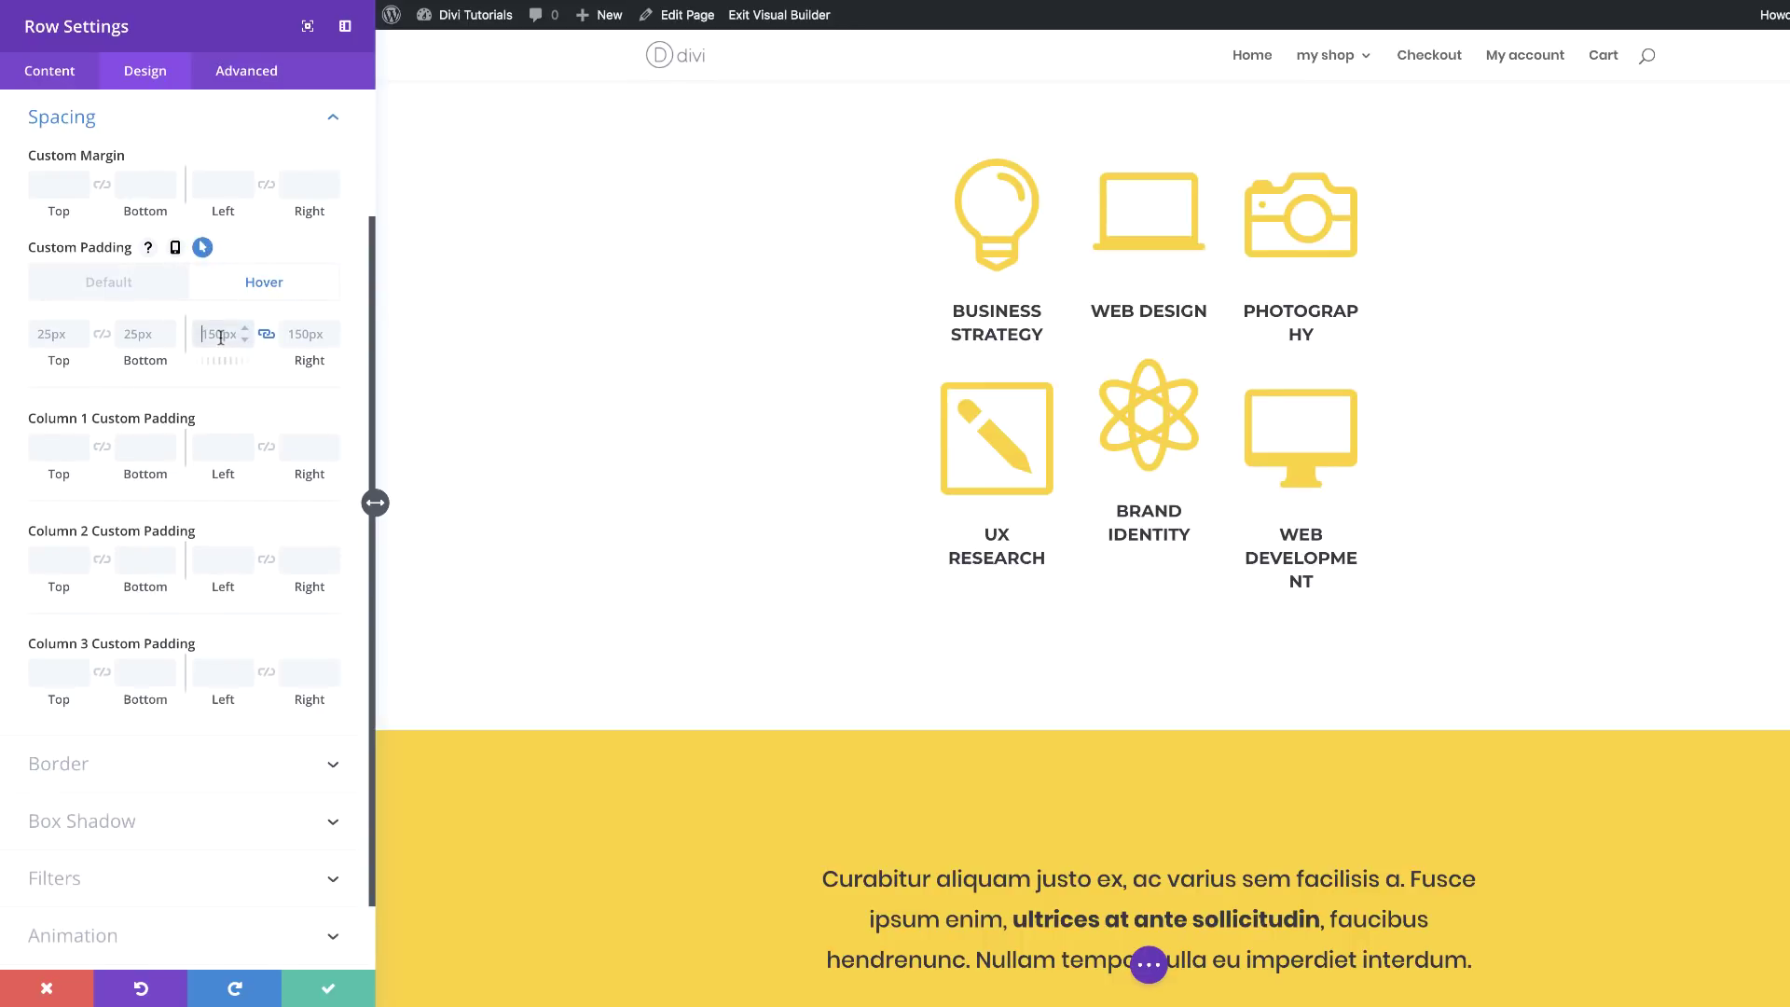
{"action": "left_click", "coordinate": [220, 336]}
{"action": "type", "text": "0"}
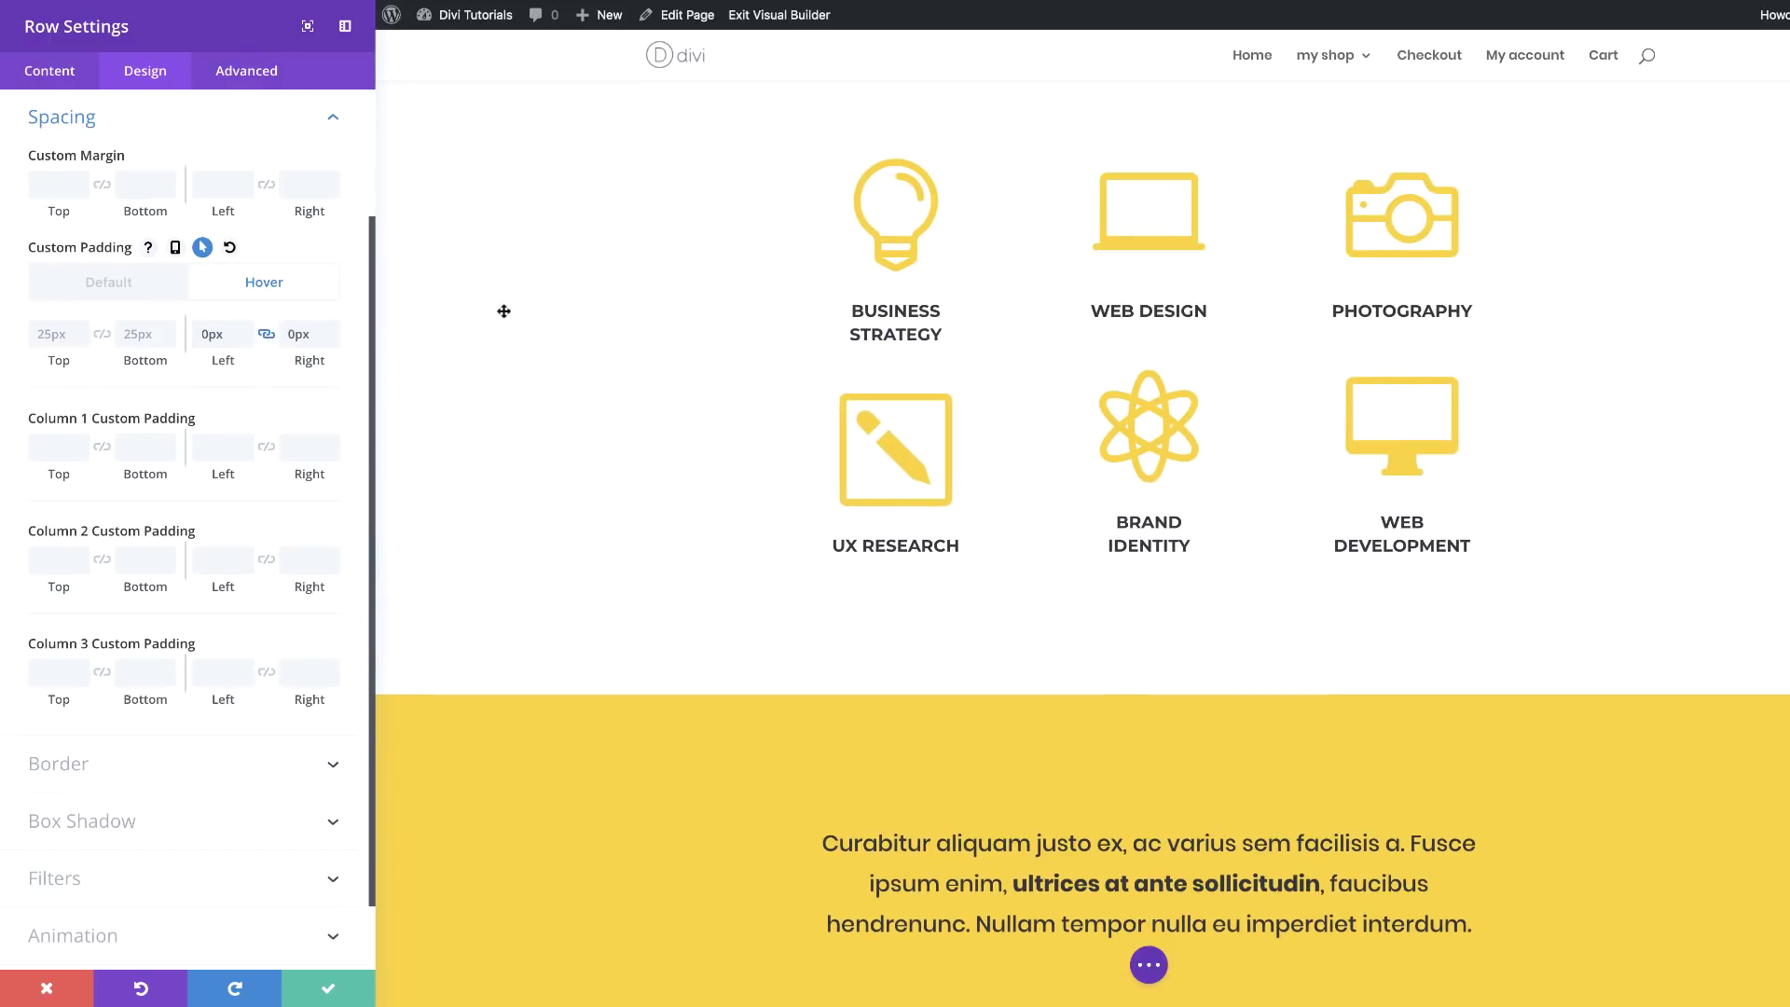
{"action": "left_click", "coordinate": [154, 291]}
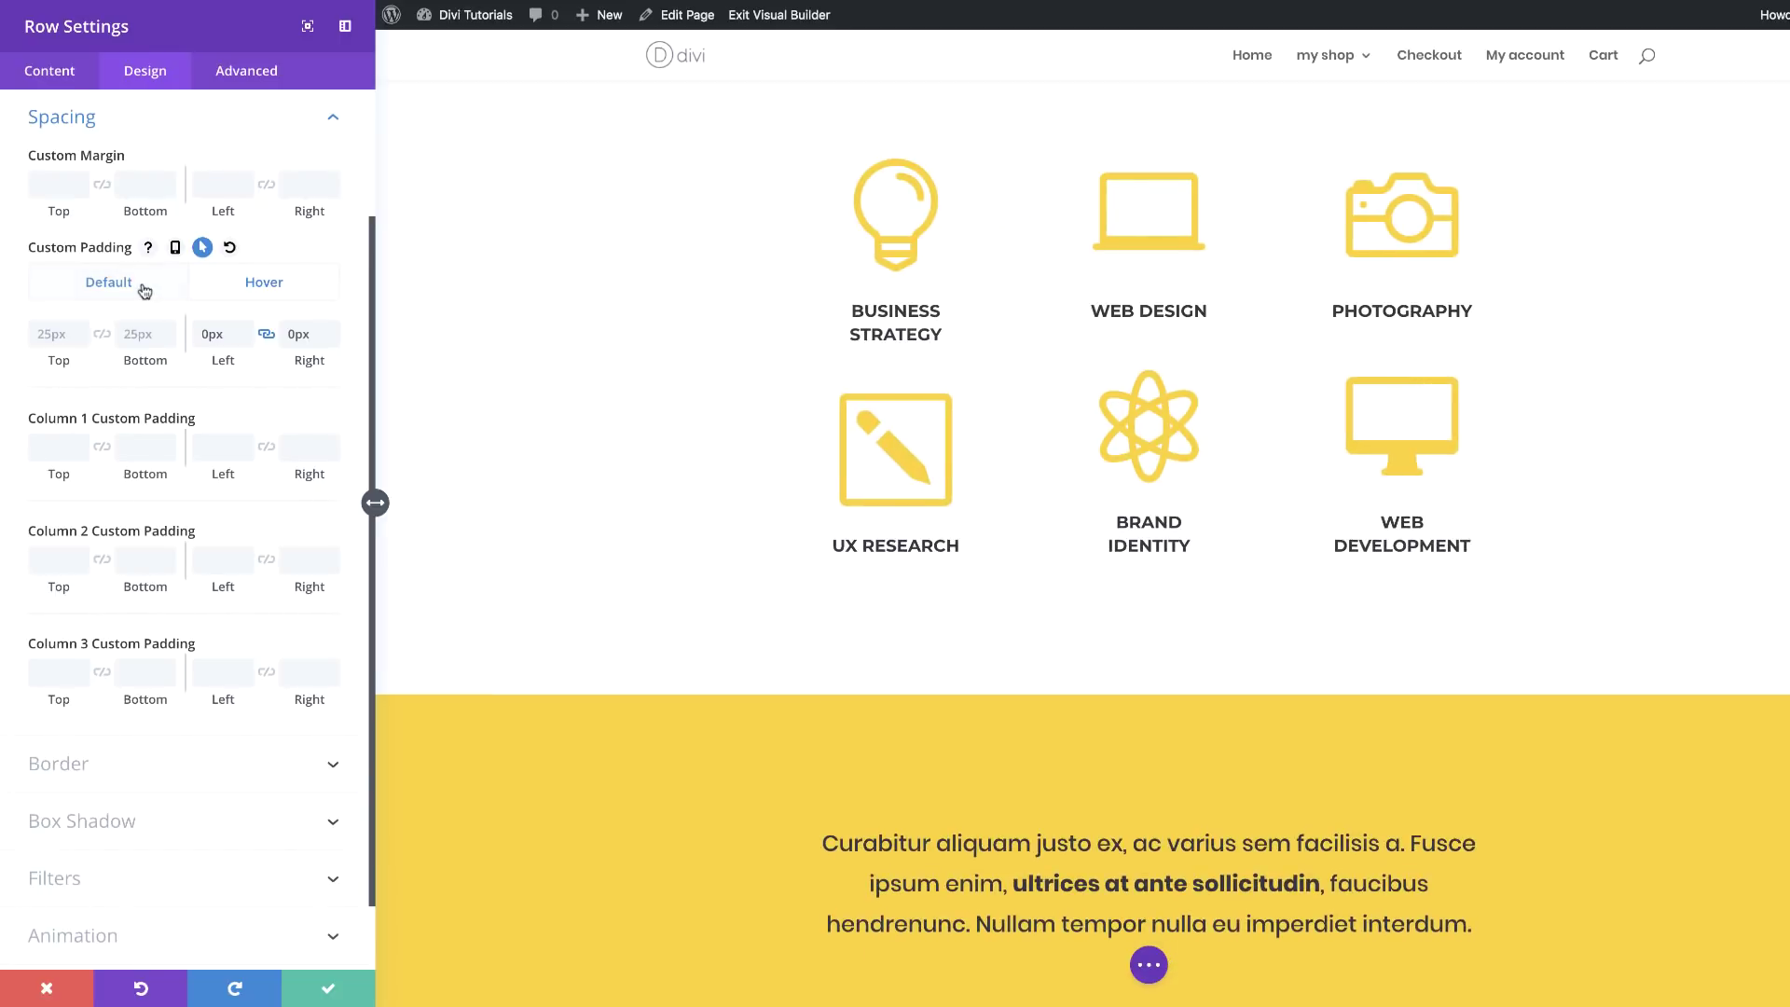
{"action": "left_click", "coordinate": [330, 993]}
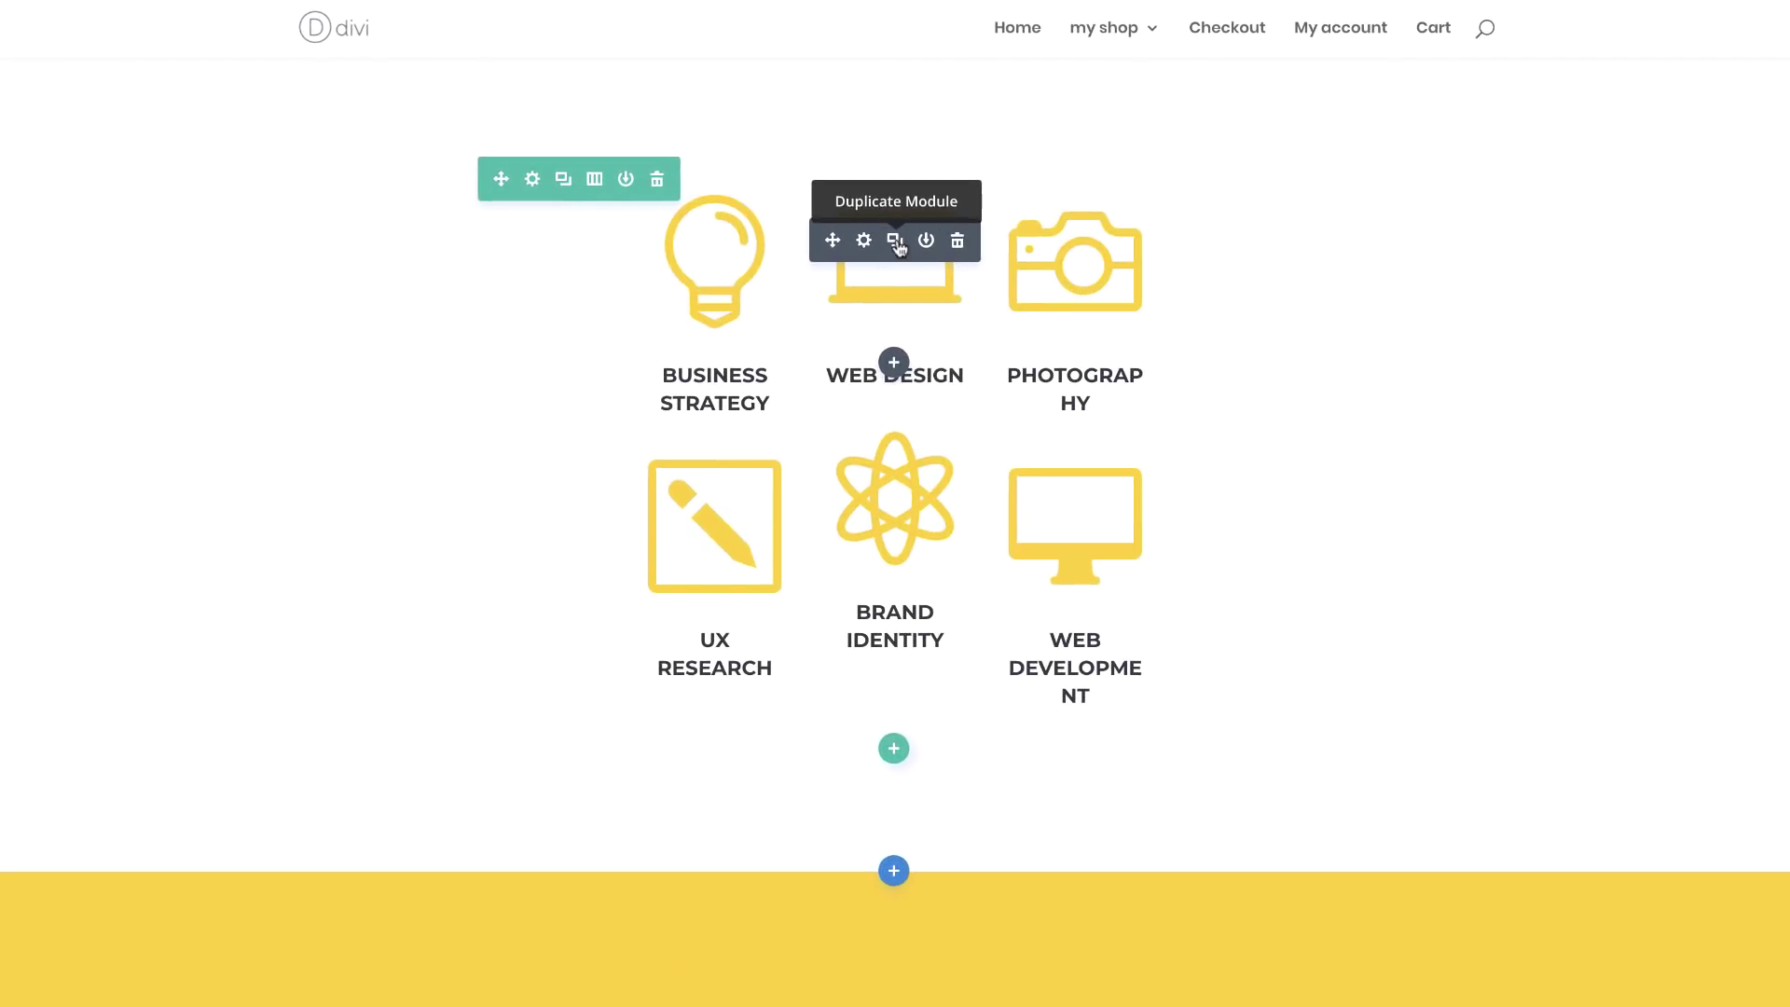
Duplicate the Web Design blurb and drag the copy under Brand Identity in the middle column
{"action": "left_click", "coordinate": [896, 242]}
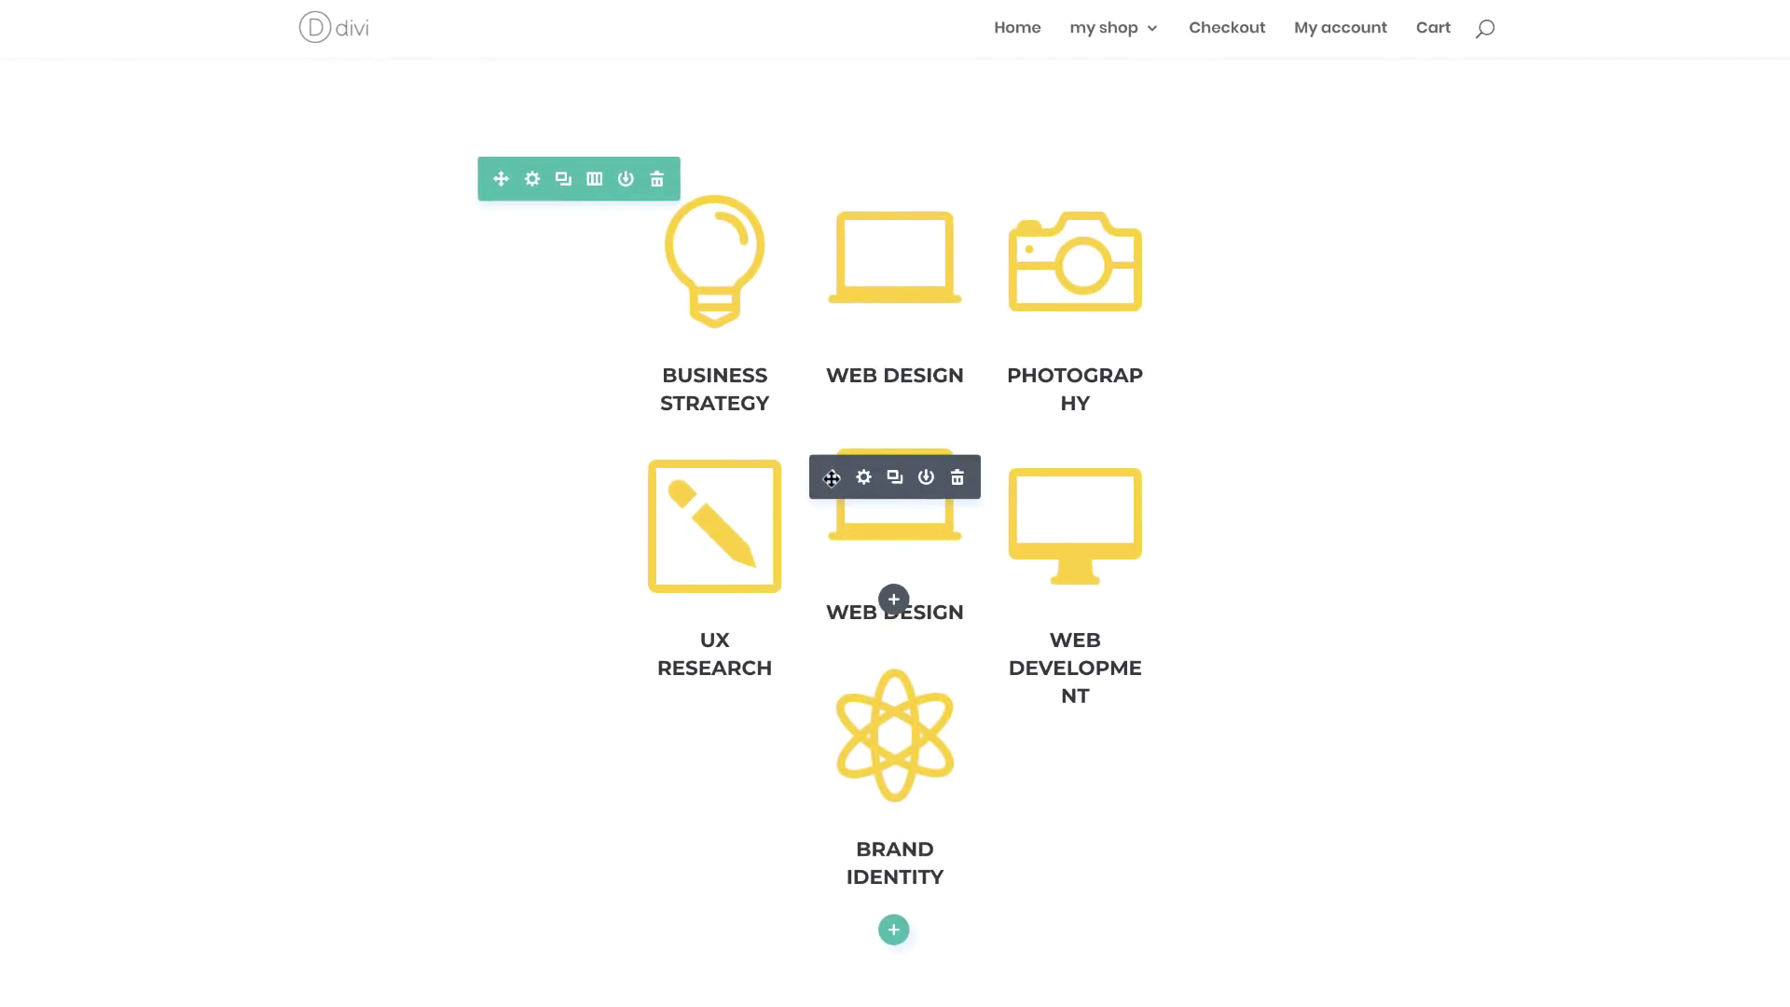
{"action": "left_click_drag", "start_coordinate": [832, 479], "coordinate": [864, 751]}
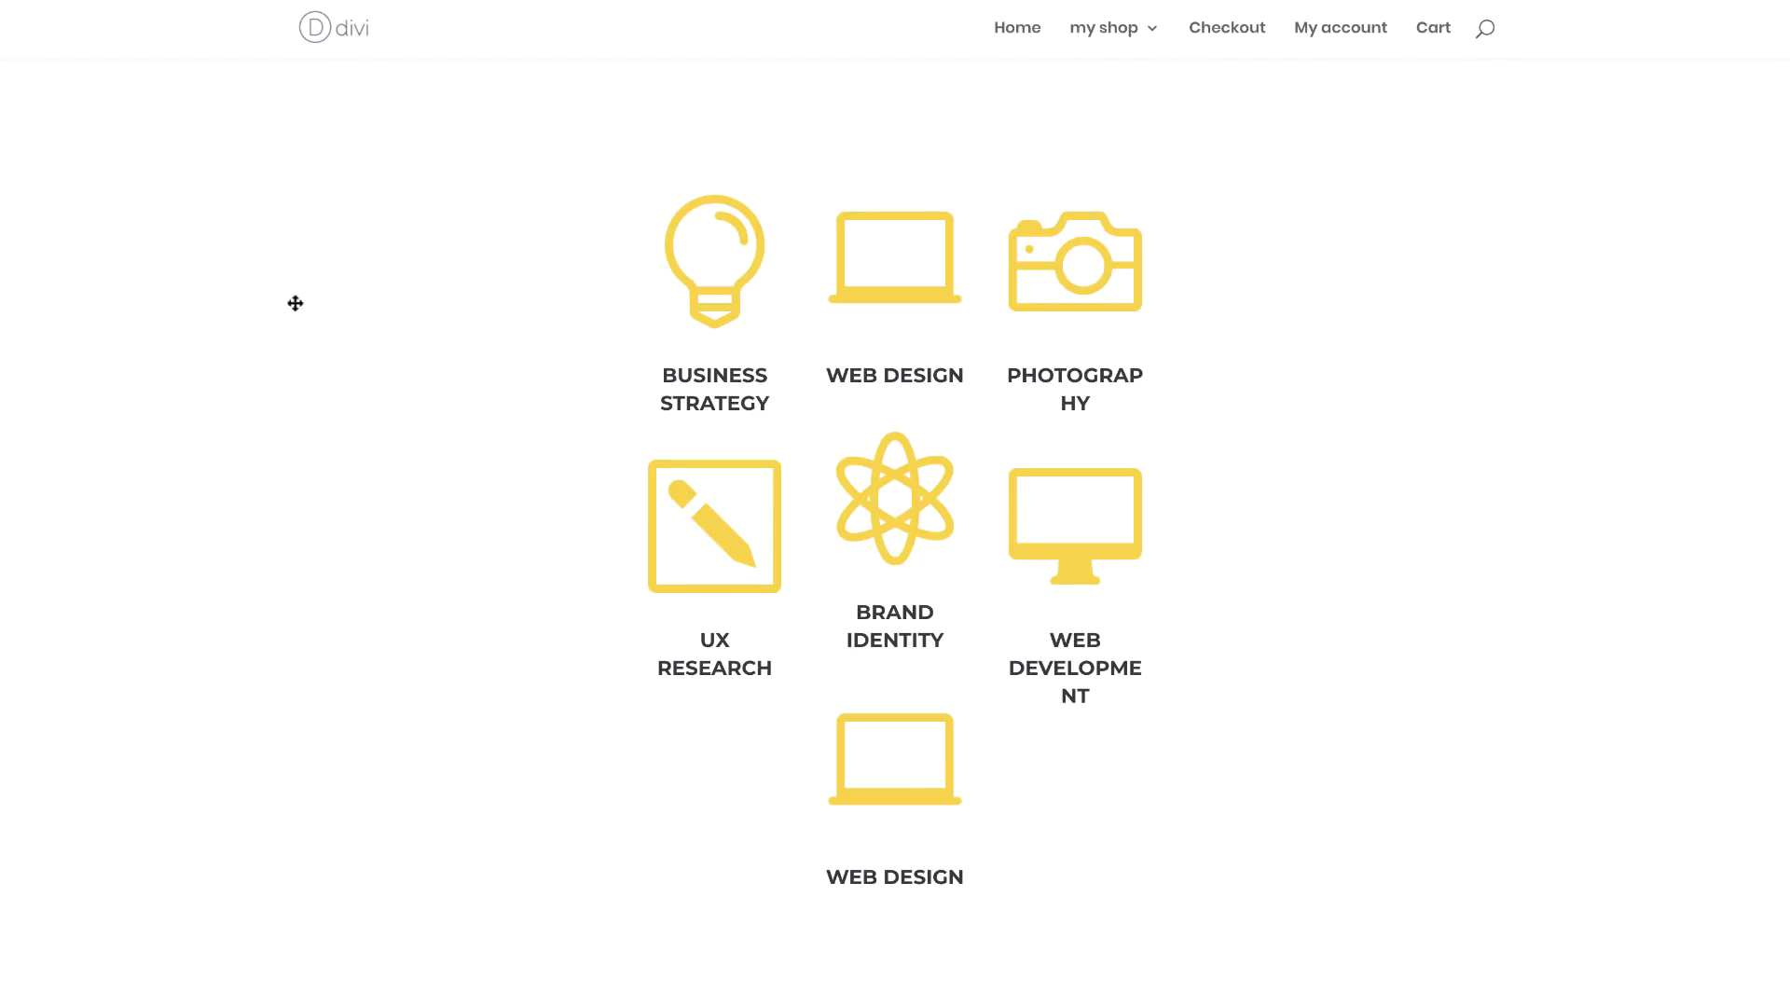
Add 'align-items: center;' to the services row's Main Element CSS, save, and exit the visual builder
{"action": "mouse_move", "coordinate": [610, 323]}
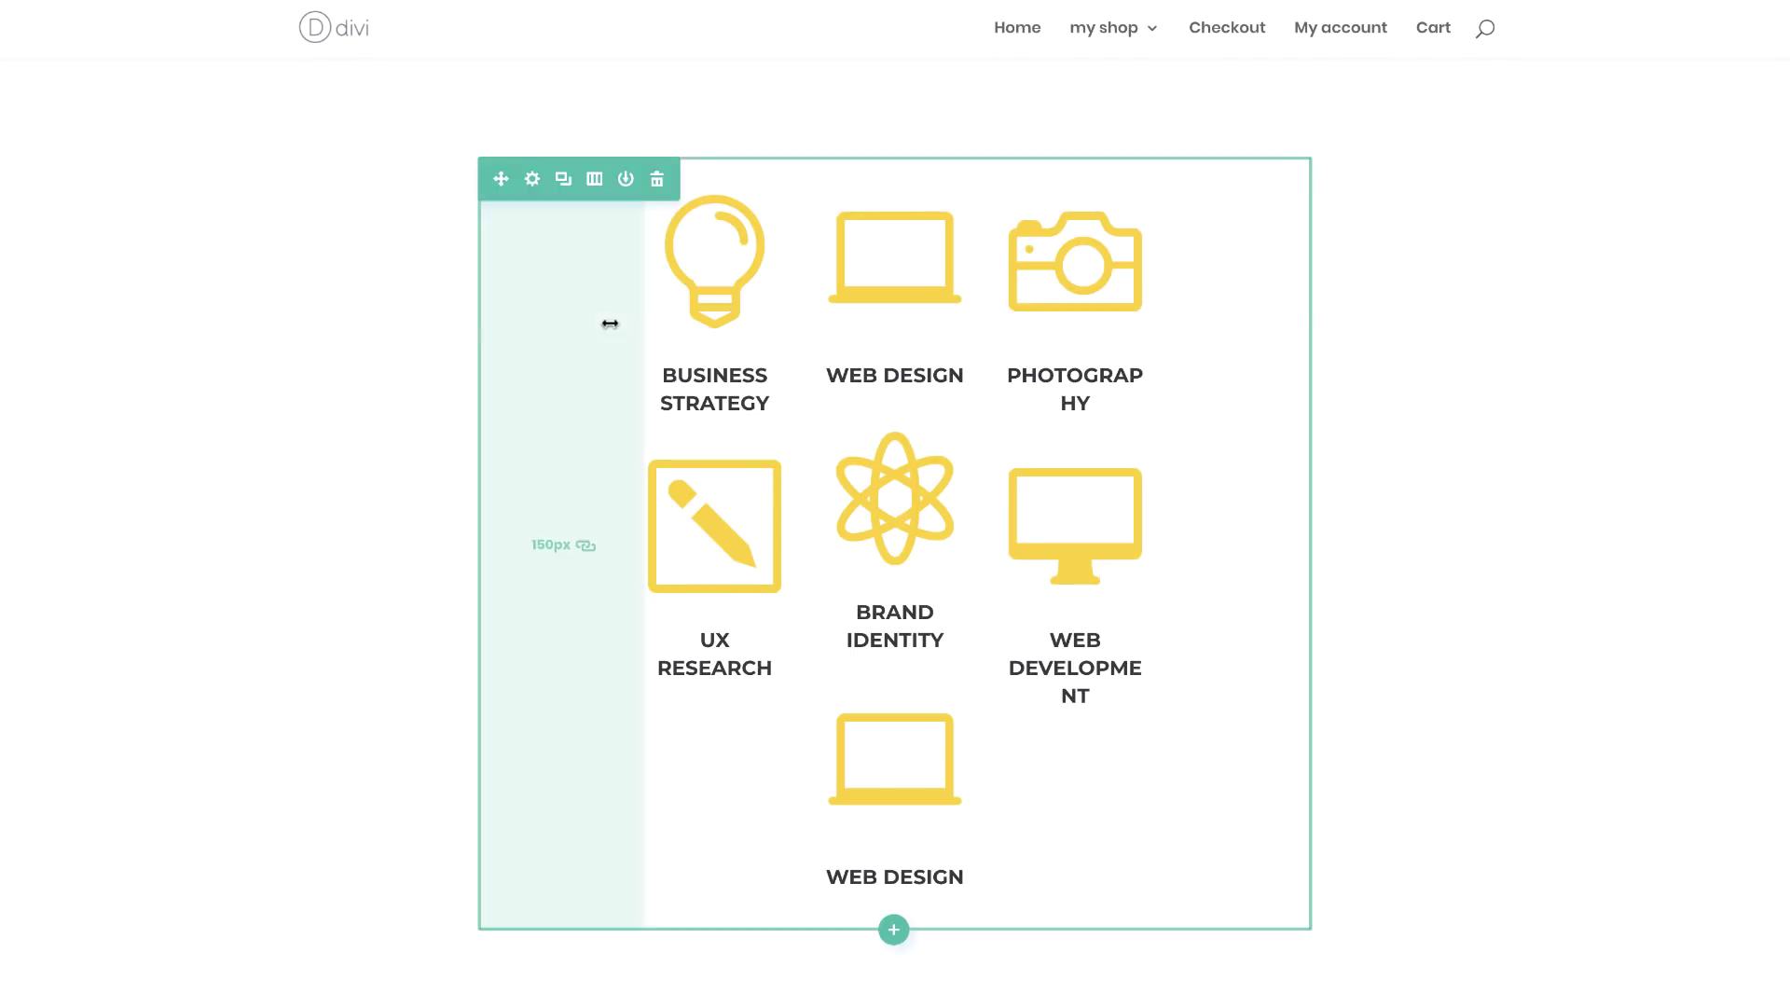
{"action": "left_click", "coordinate": [532, 179]}
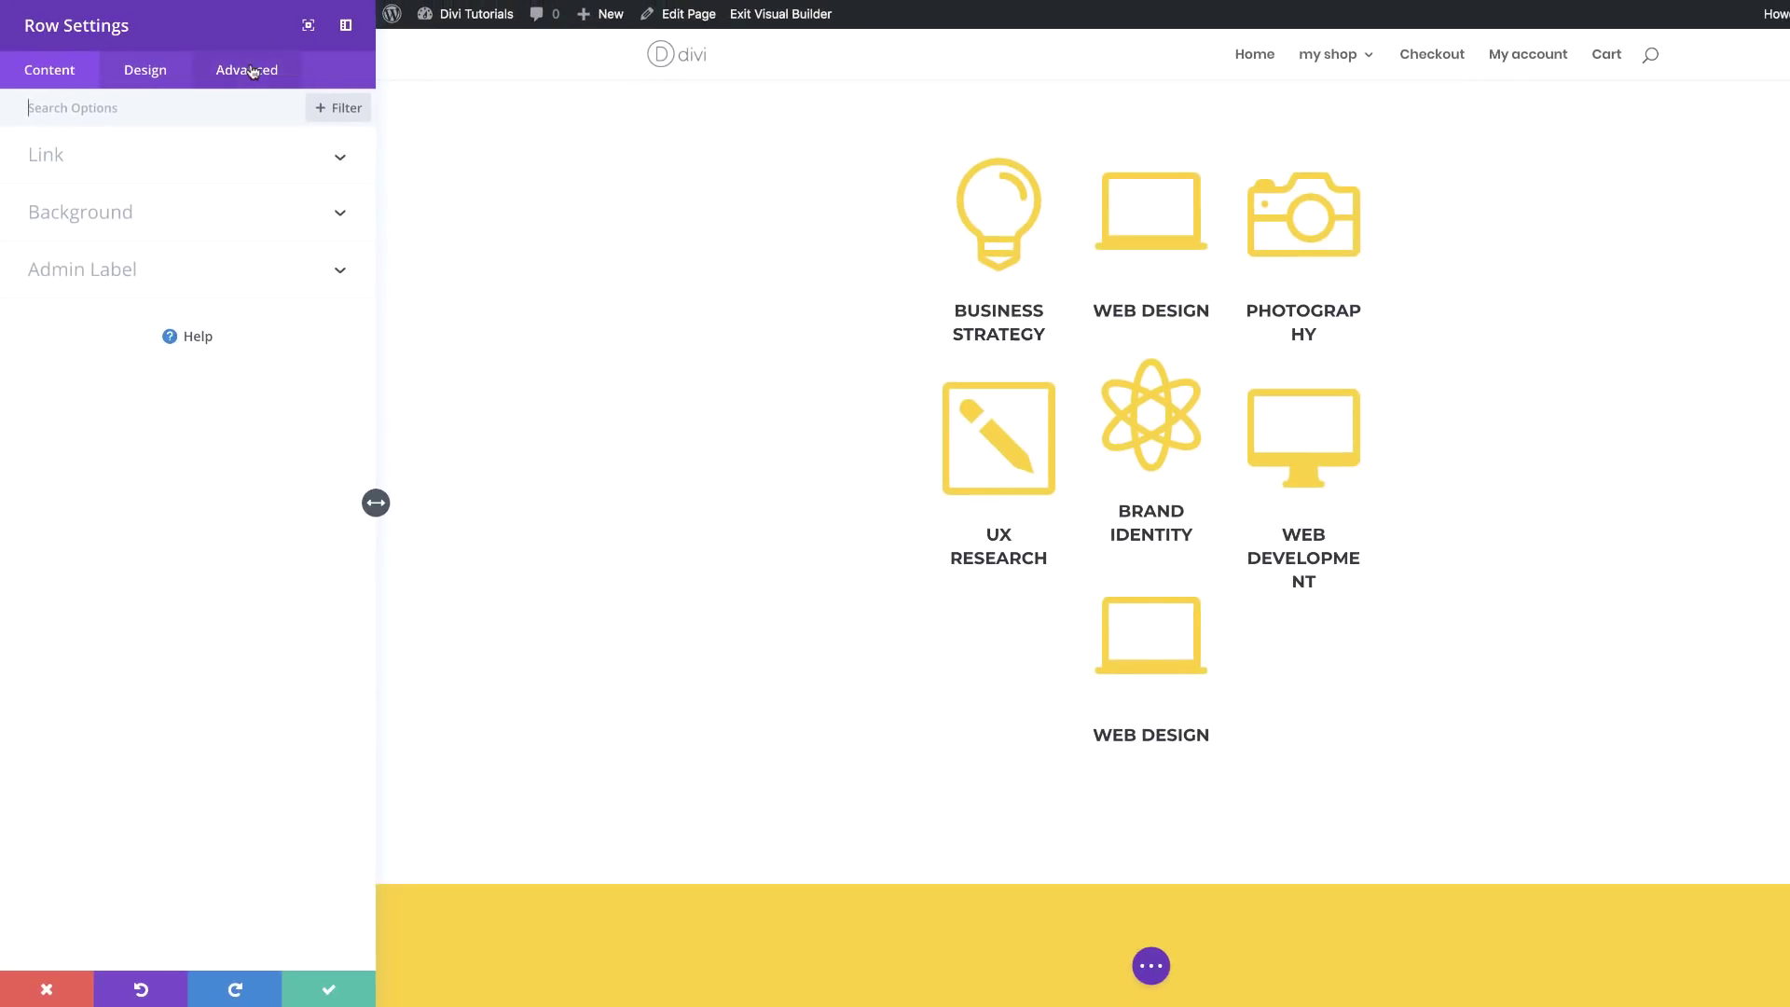
{"action": "left_click", "coordinate": [136, 56]}
{"action": "left_click", "coordinate": [117, 215]}
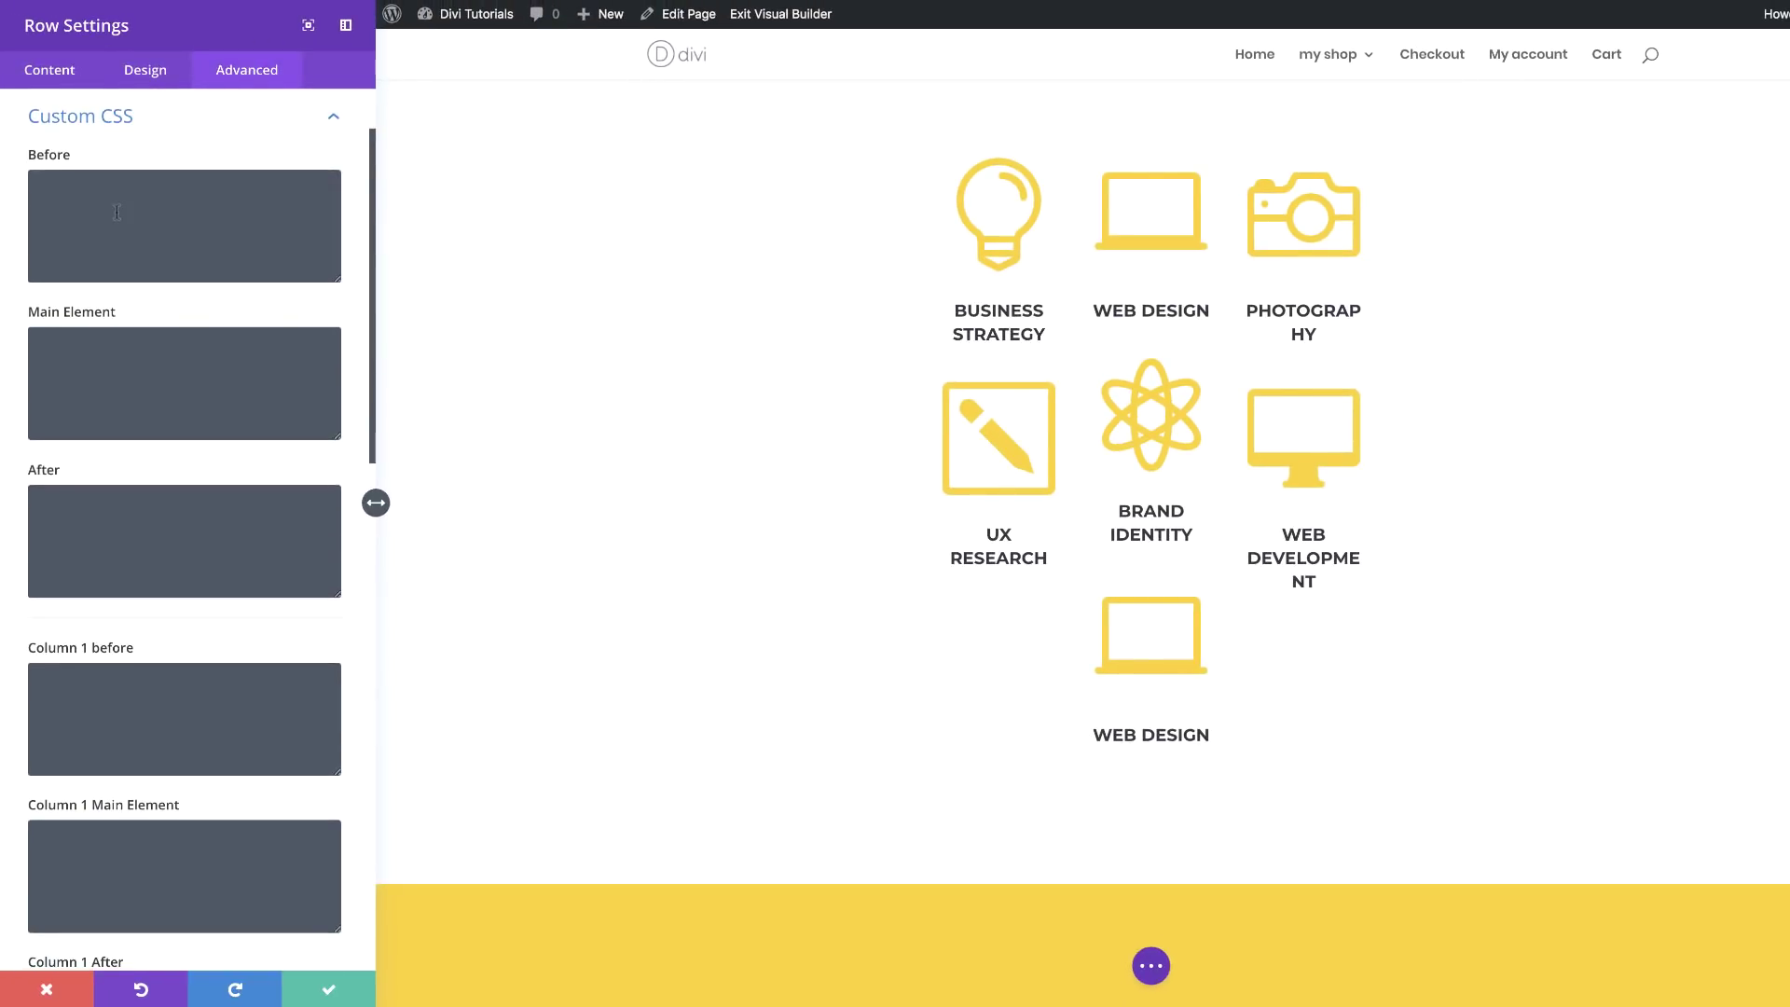
{"action": "left_click", "coordinate": [102, 345]}
{"action": "type", "text": "align-items: center;"}
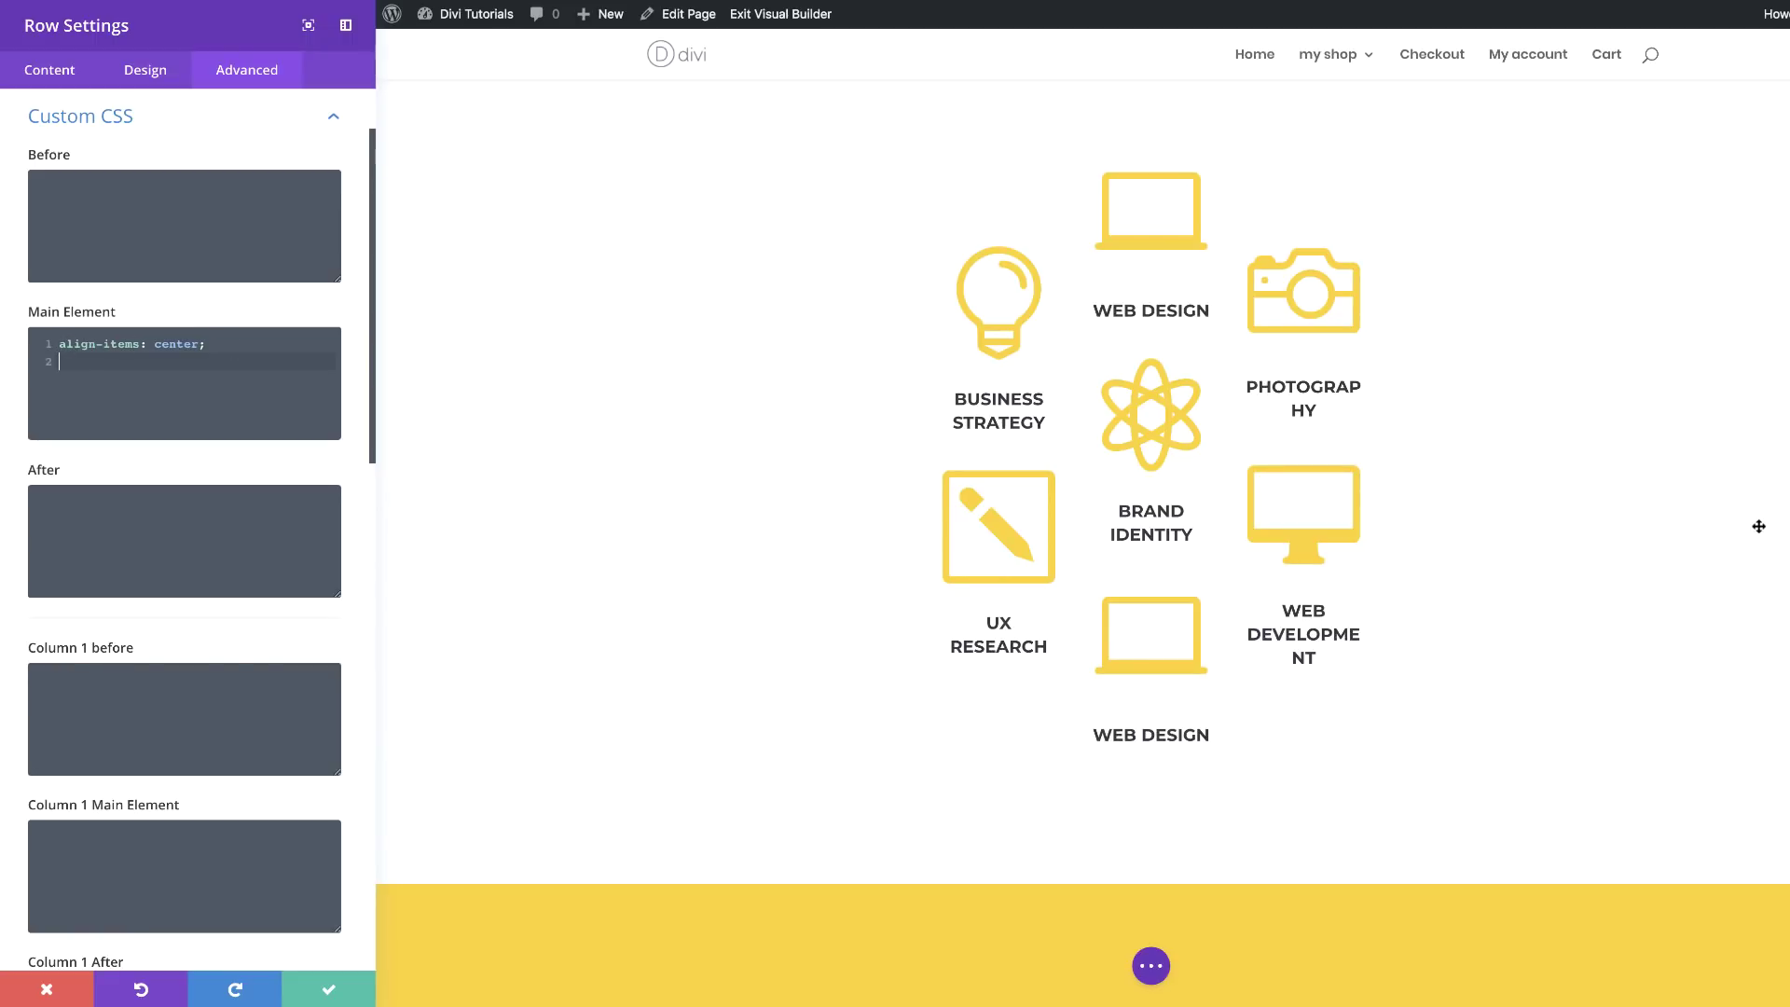
{"action": "left_click", "coordinate": [329, 988]}
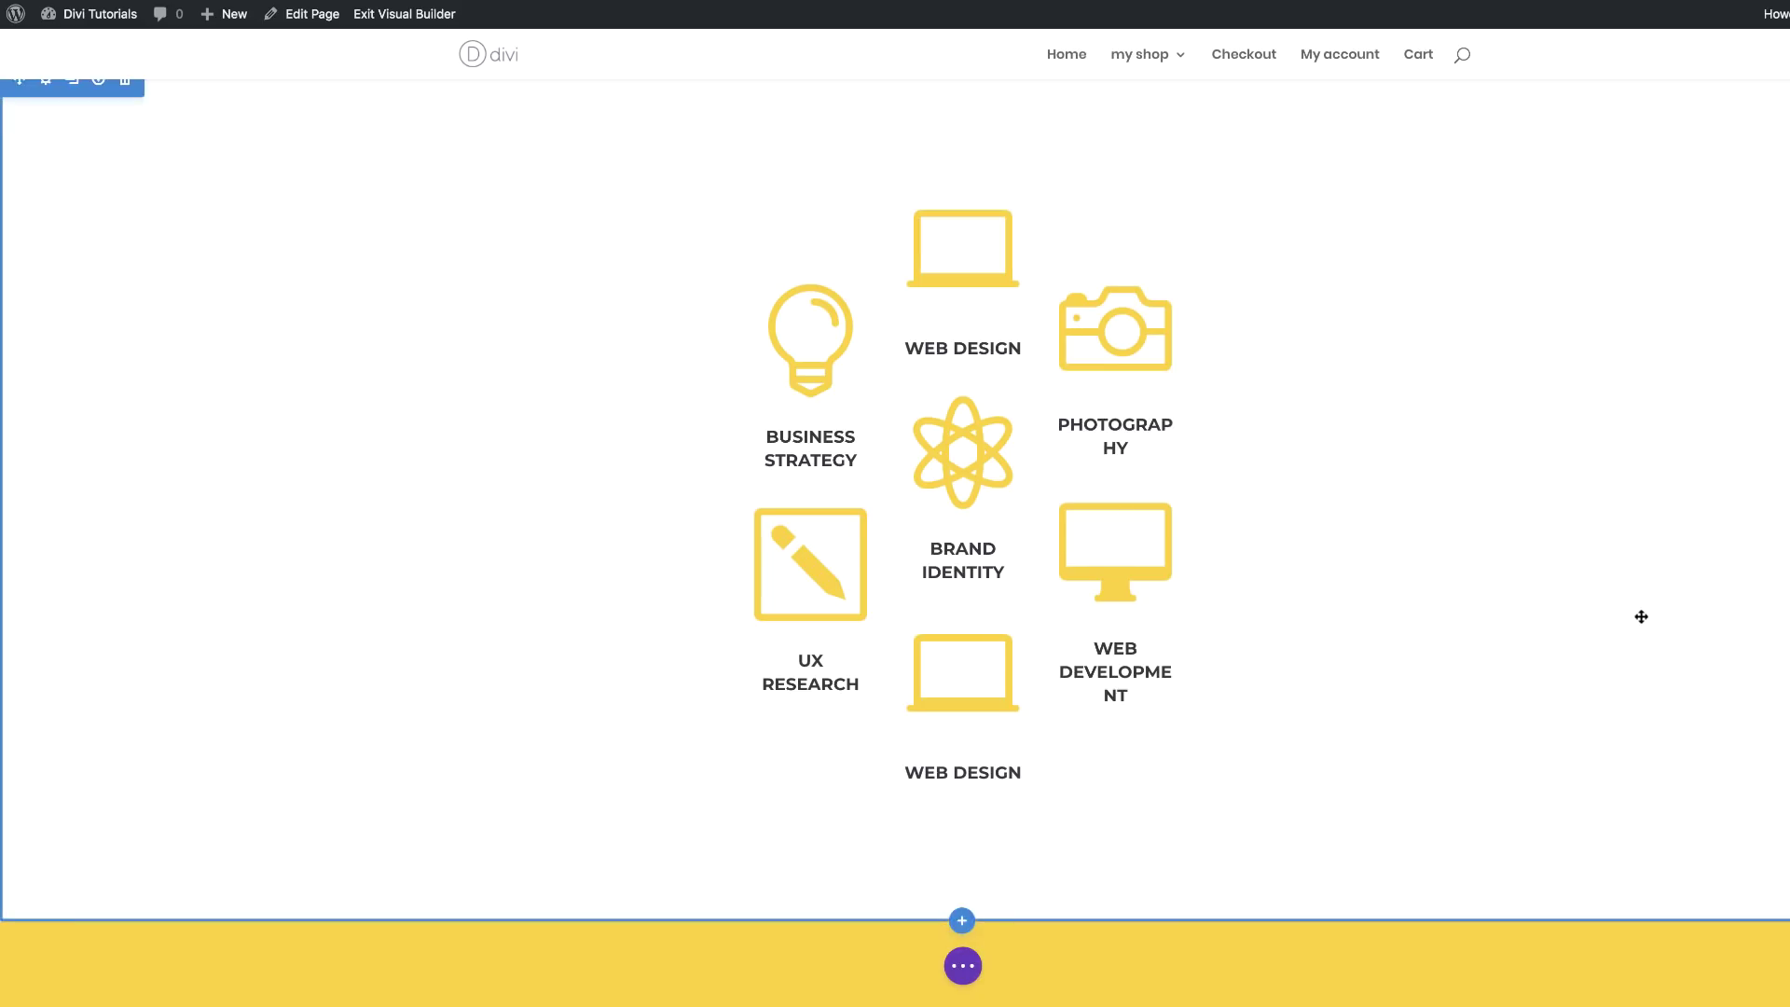
{"action": "key", "text": "t"}
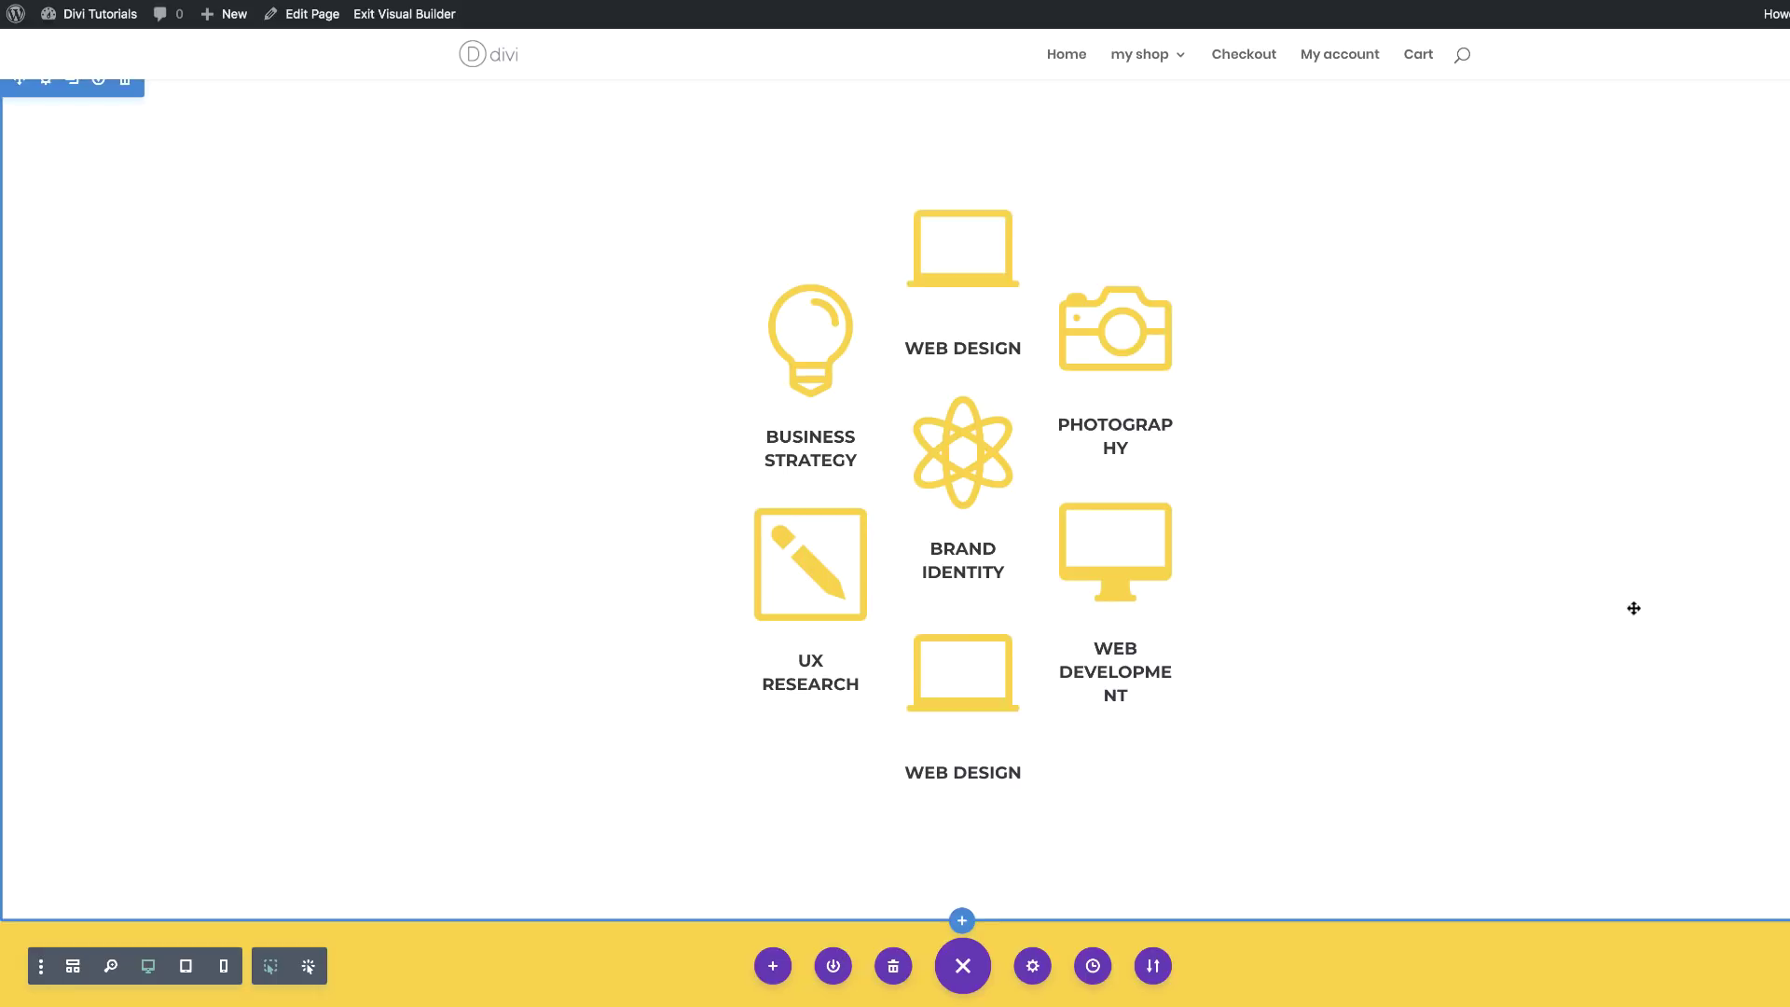
{"action": "left_click", "coordinate": [376, 16]}
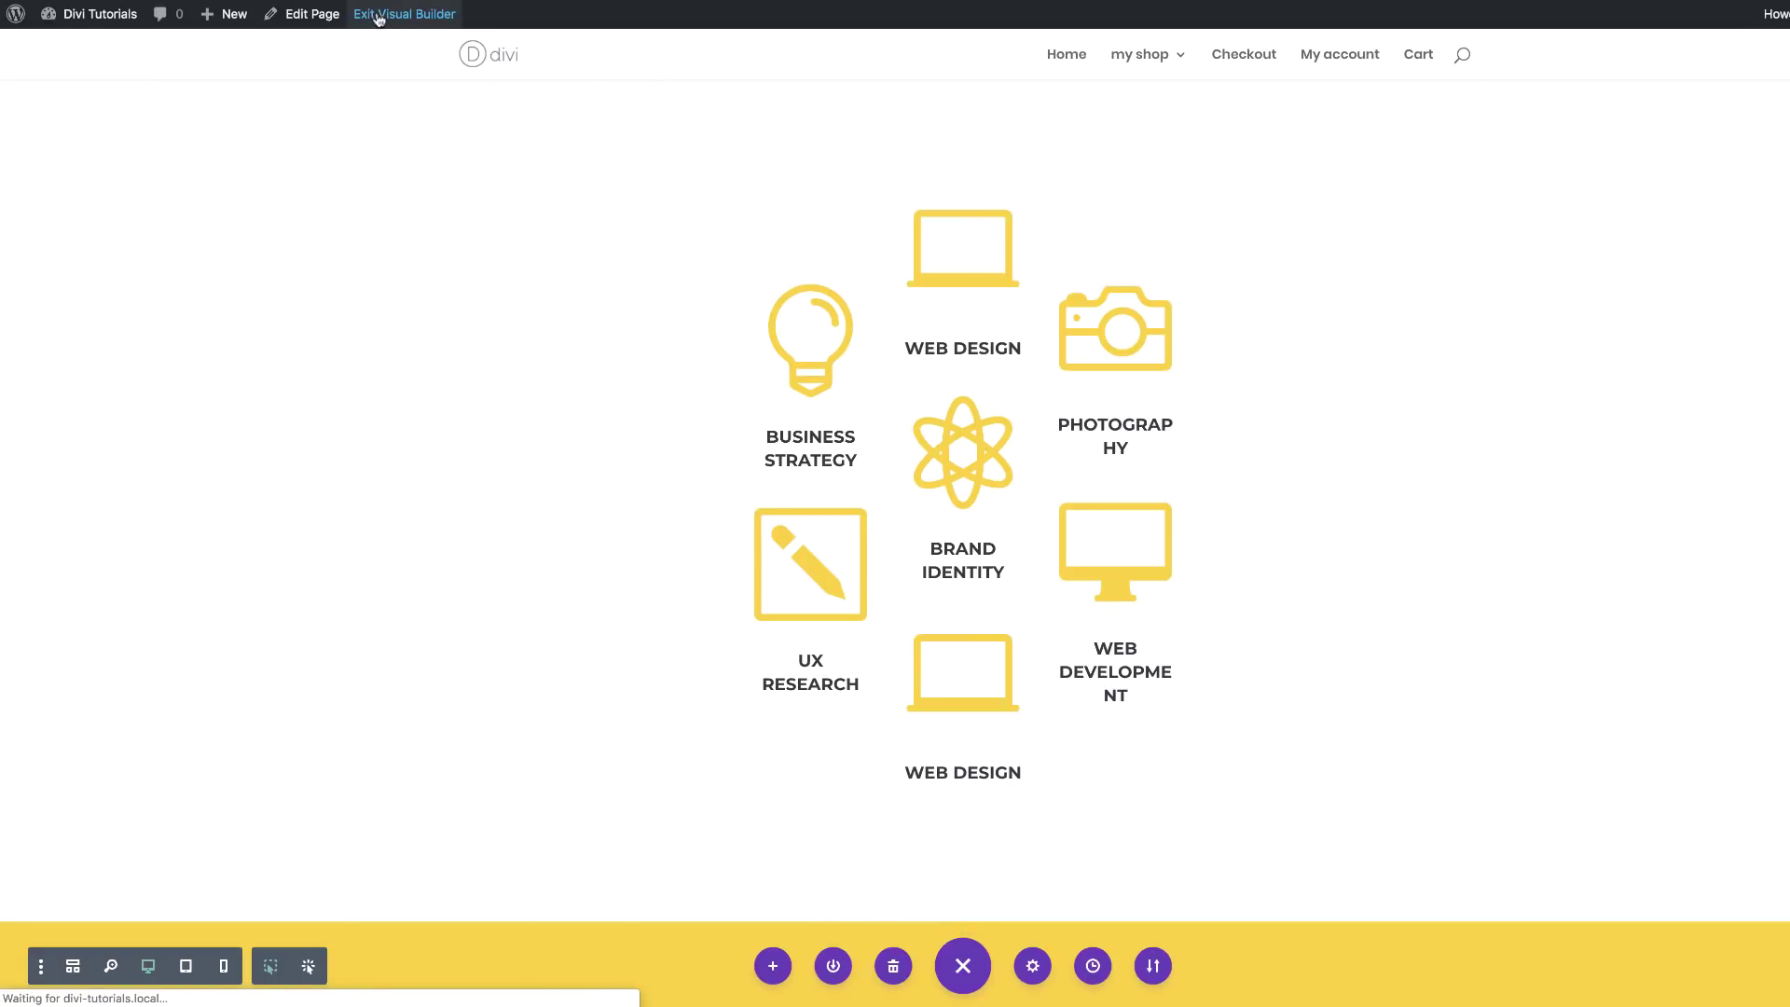
Check the staggered seven-icon cluster on the live page, then reopen the visual builder at the services row
{"action": "scroll", "coordinate": [433, 509], "scroll_direction": "down", "scroll_amount": 2}
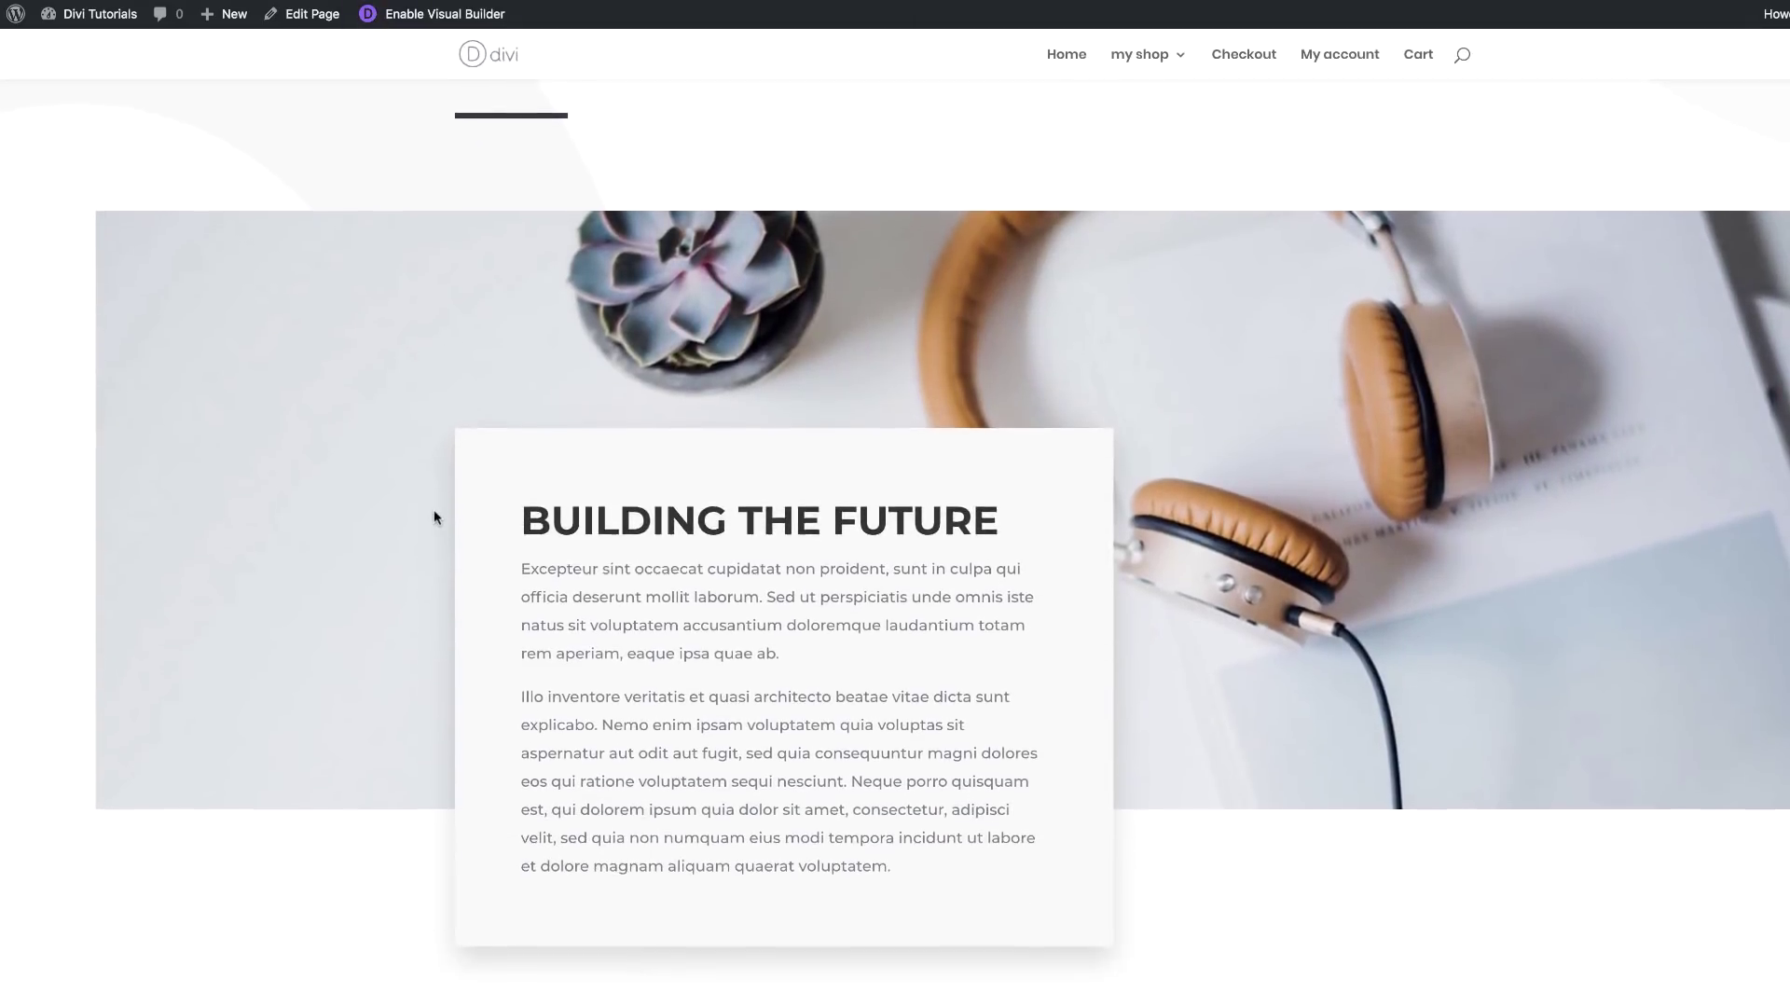
{"action": "scroll", "coordinate": [434, 509], "scroll_direction": "down", "scroll_amount": 8}
{"action": "scroll", "coordinate": [466, 543], "scroll_direction": "up", "scroll_amount": 1}
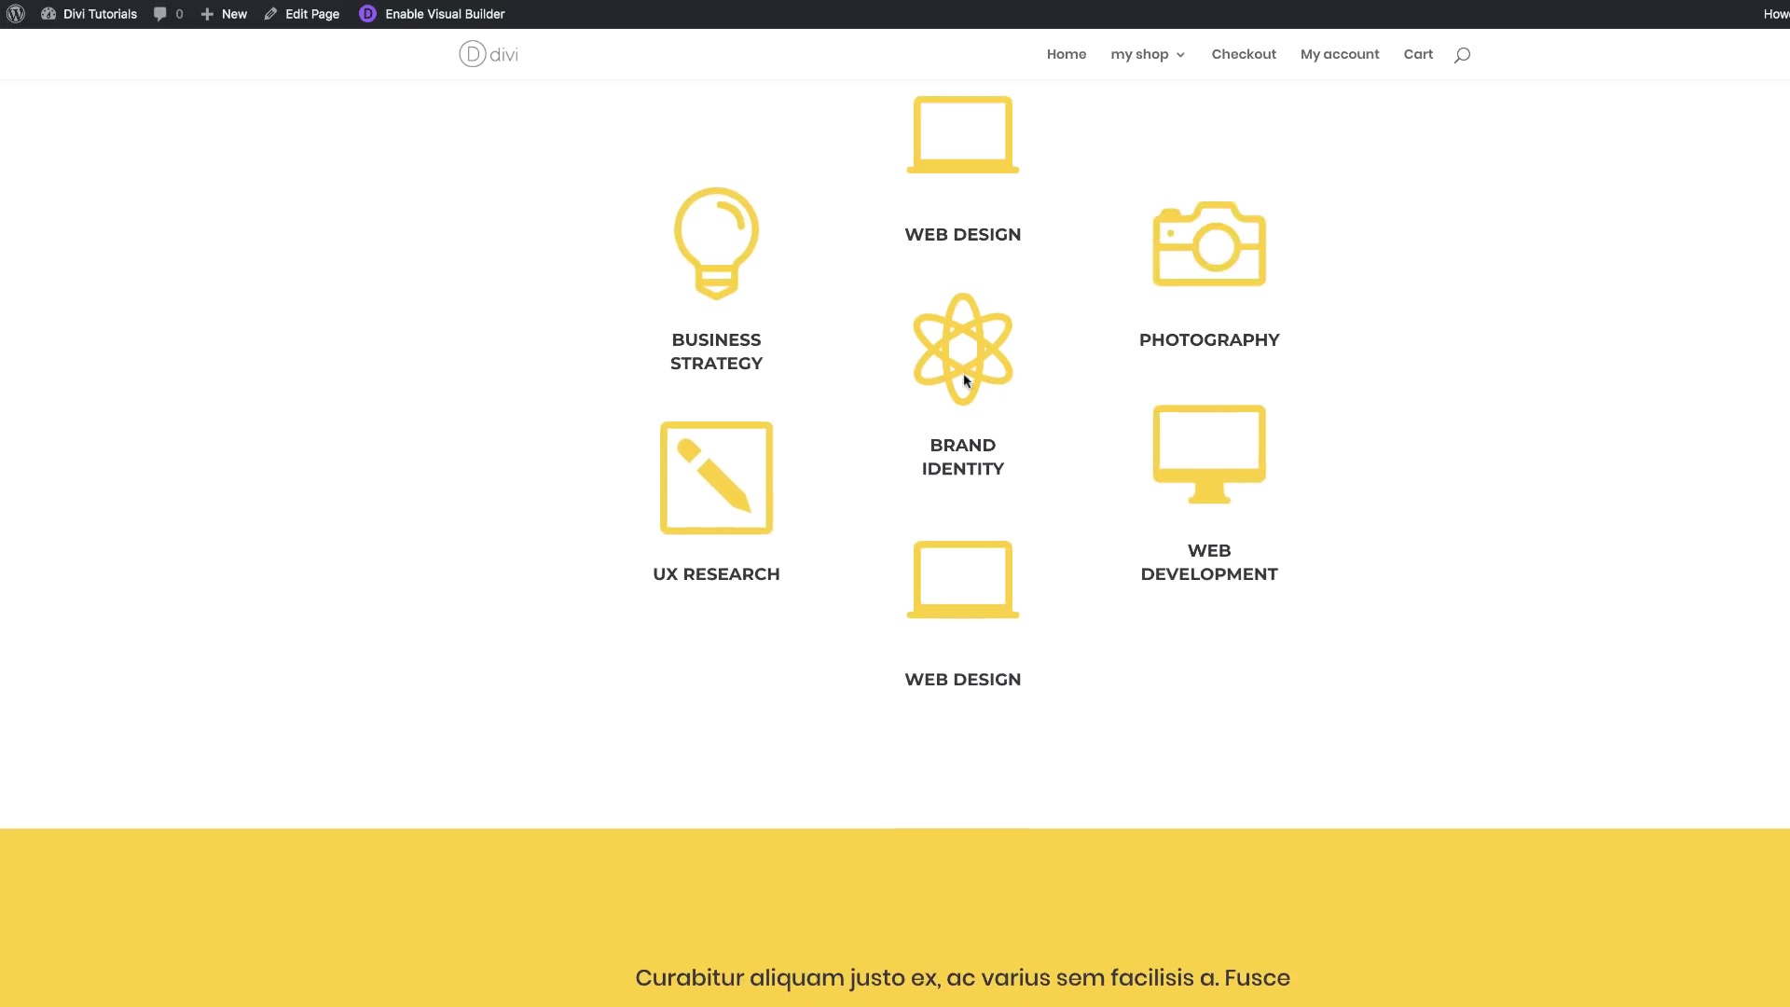
{"action": "left_click", "coordinate": [436, 19]}
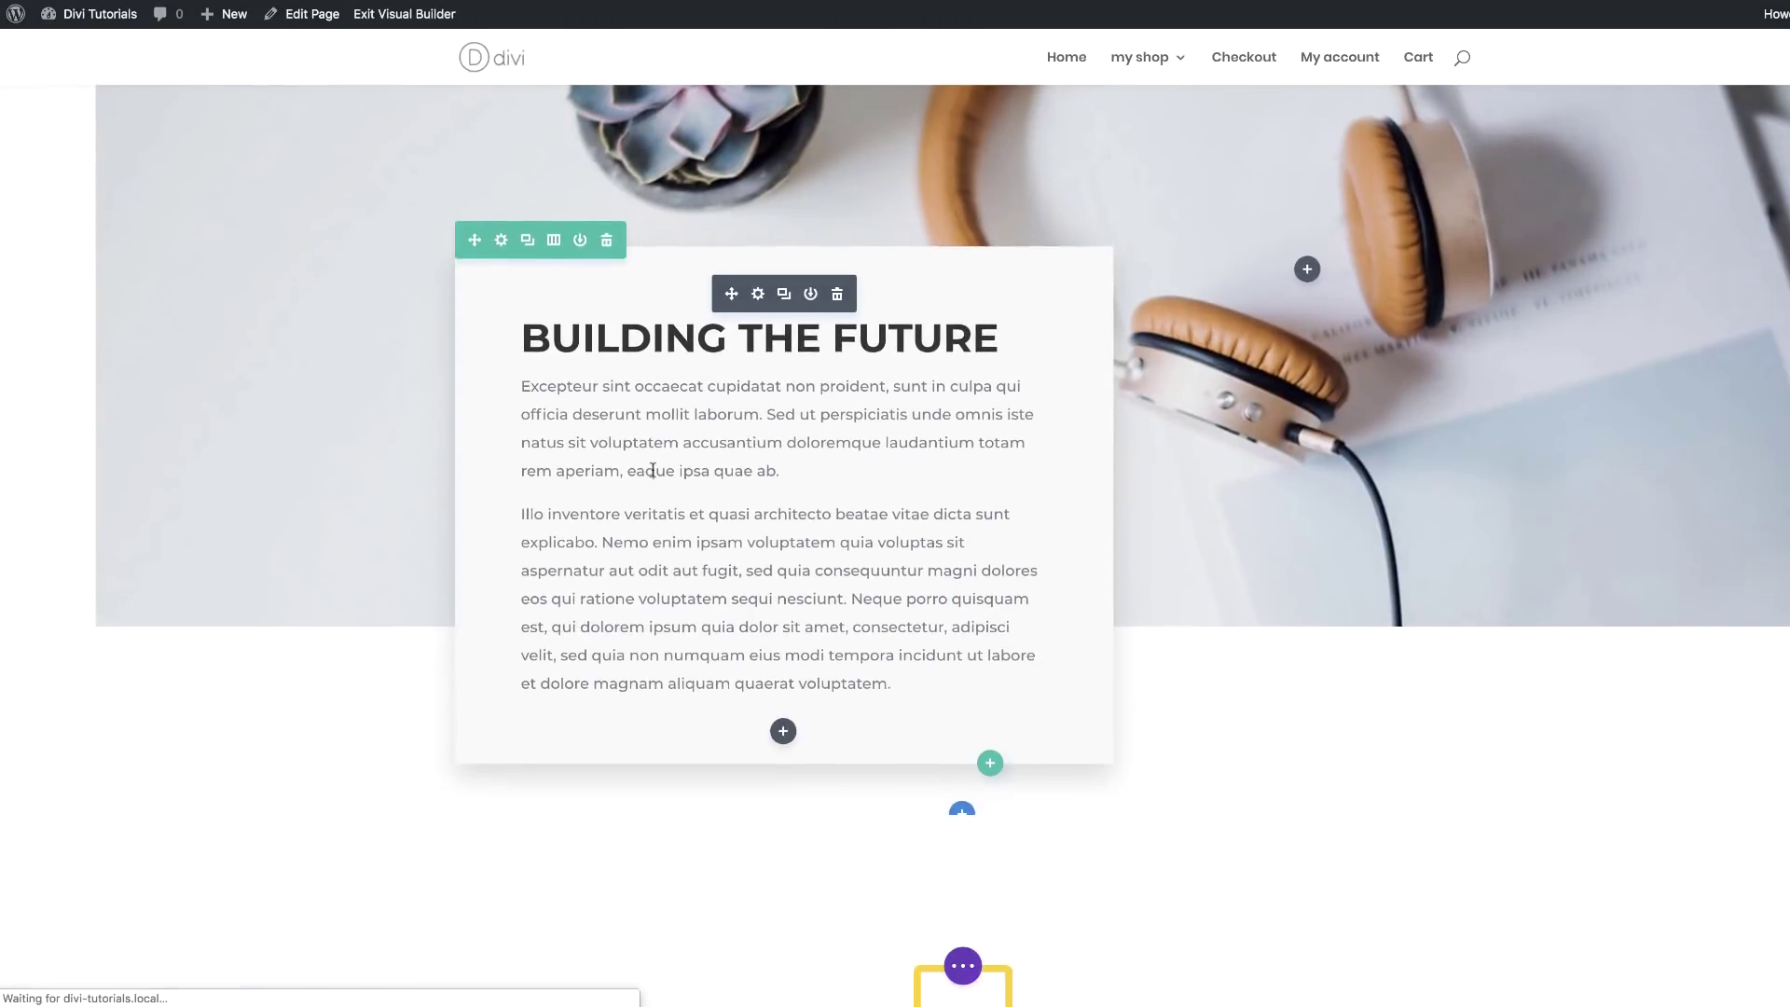
{"action": "scroll", "coordinate": [654, 471], "scroll_direction": "down", "scroll_amount": 3}
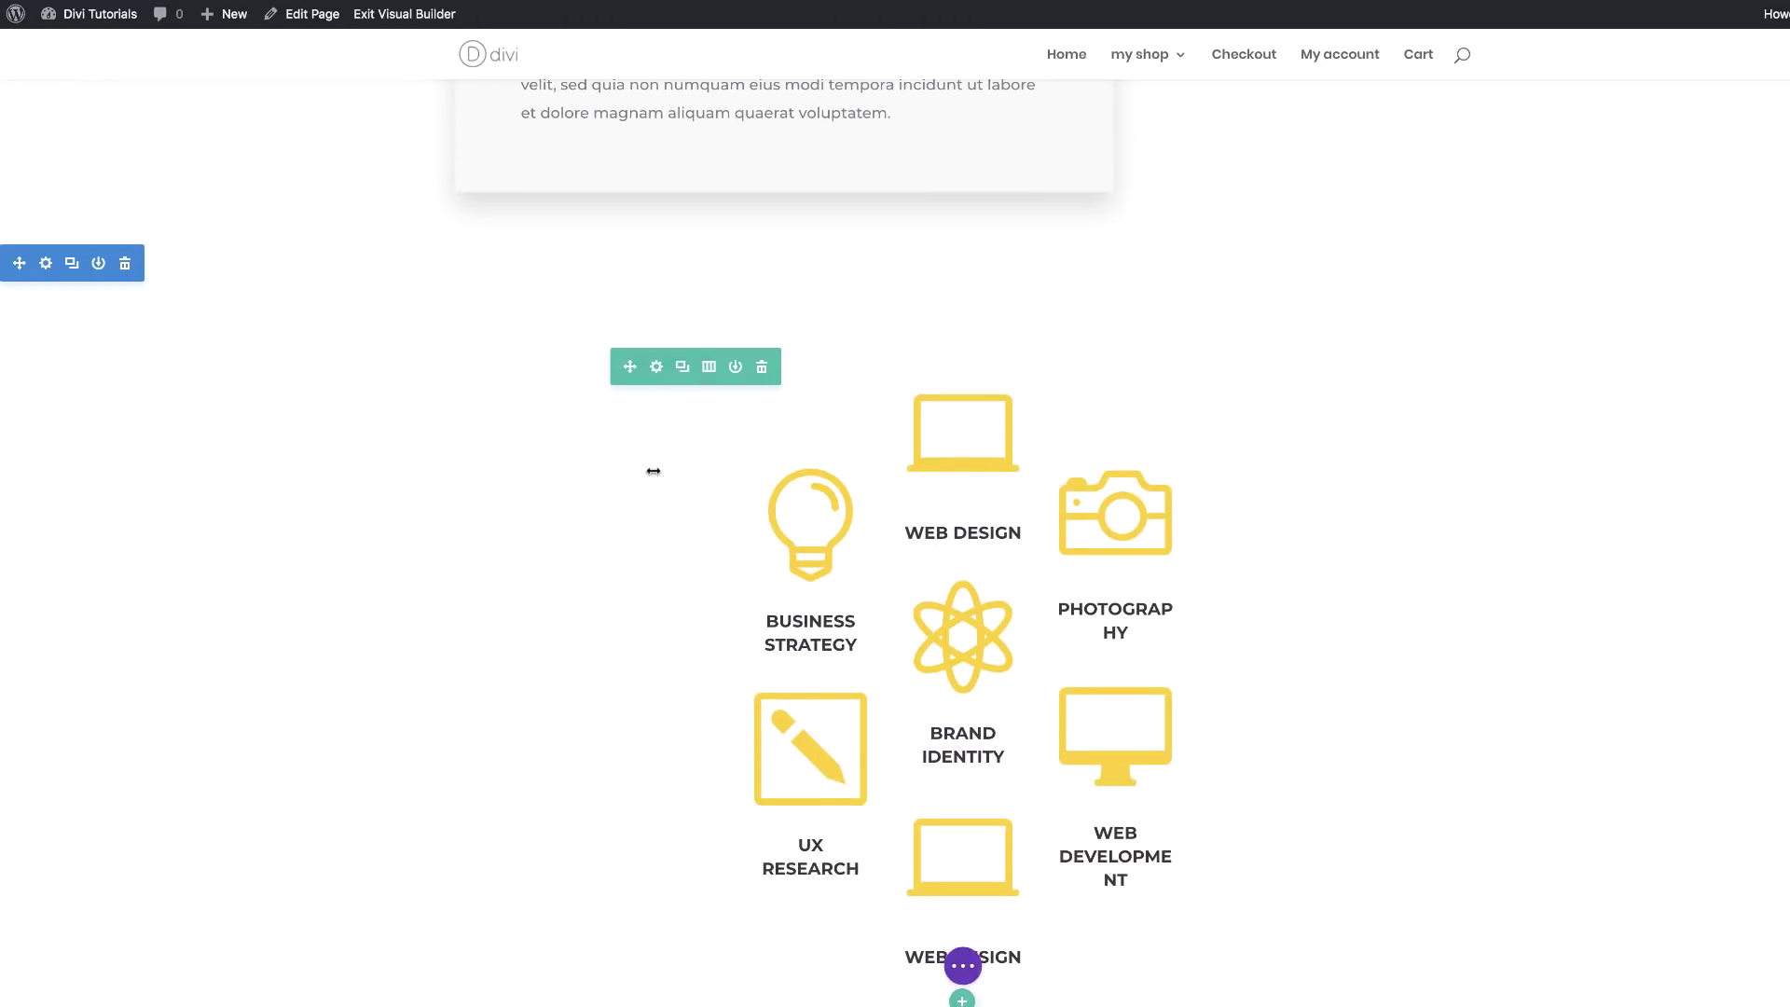
Set the service icon row's padding to 0px left and 300px right
{"action": "left_click", "coordinate": [657, 363]}
{"action": "left_click", "coordinate": [150, 78]}
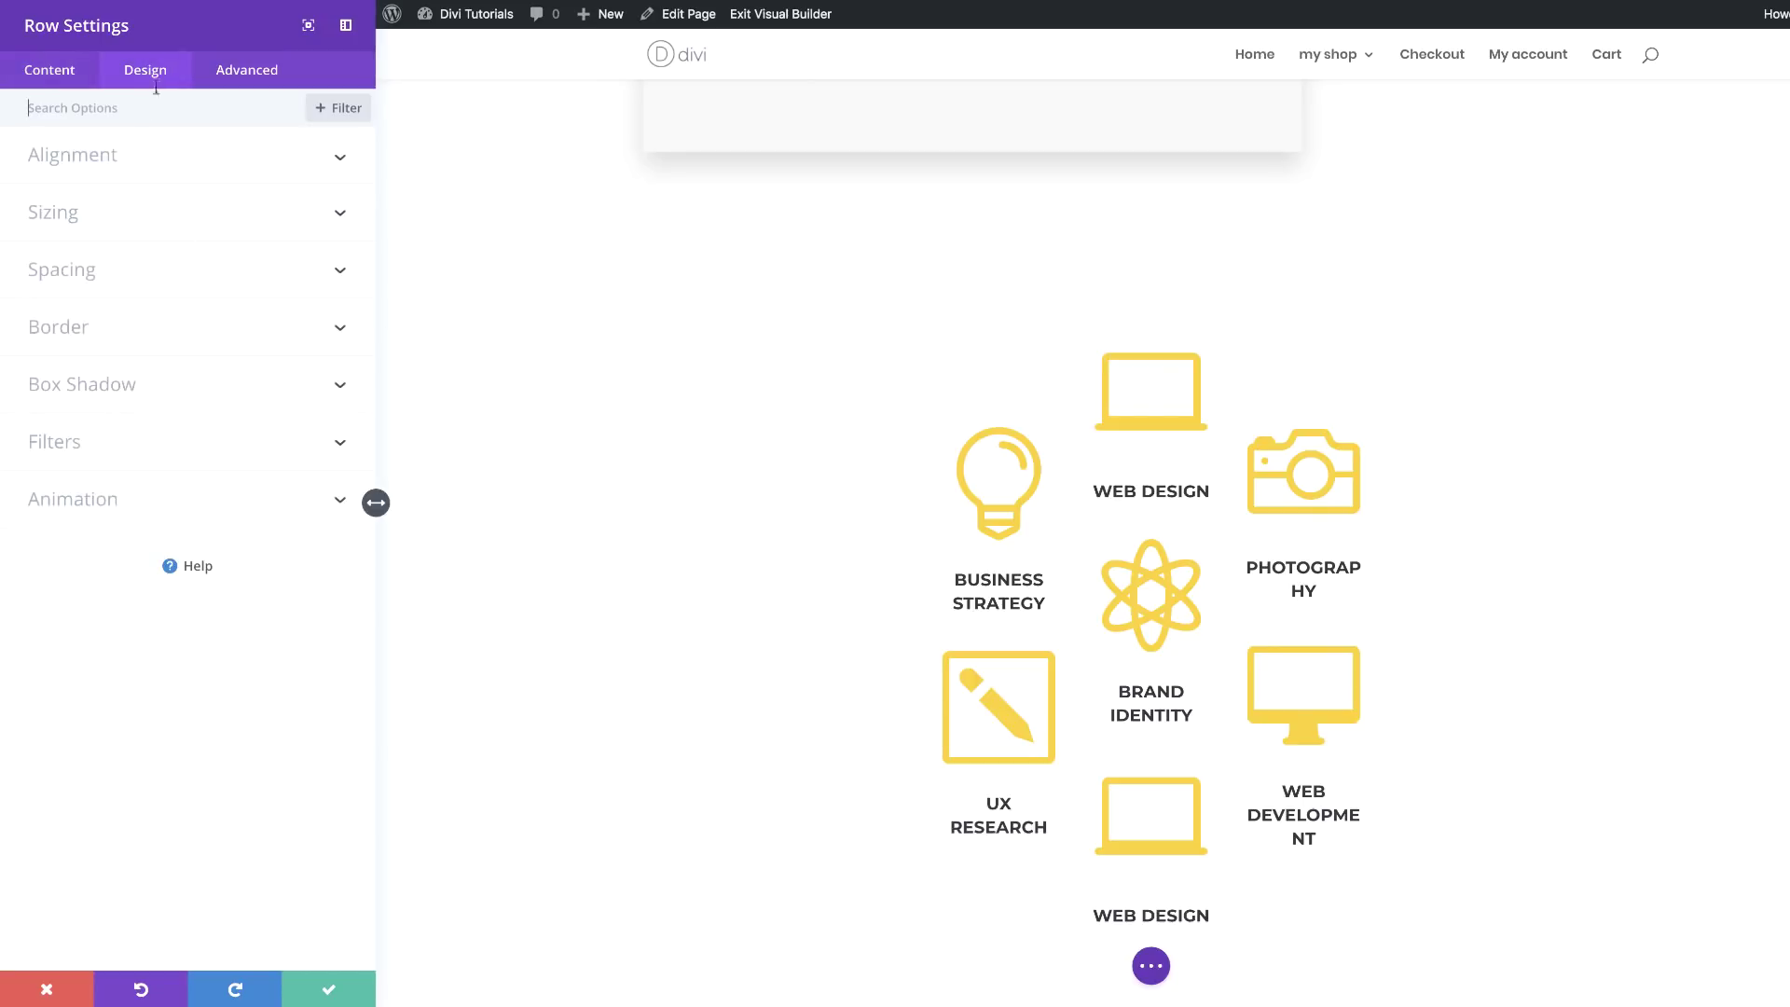
{"action": "left_click", "coordinate": [77, 273]}
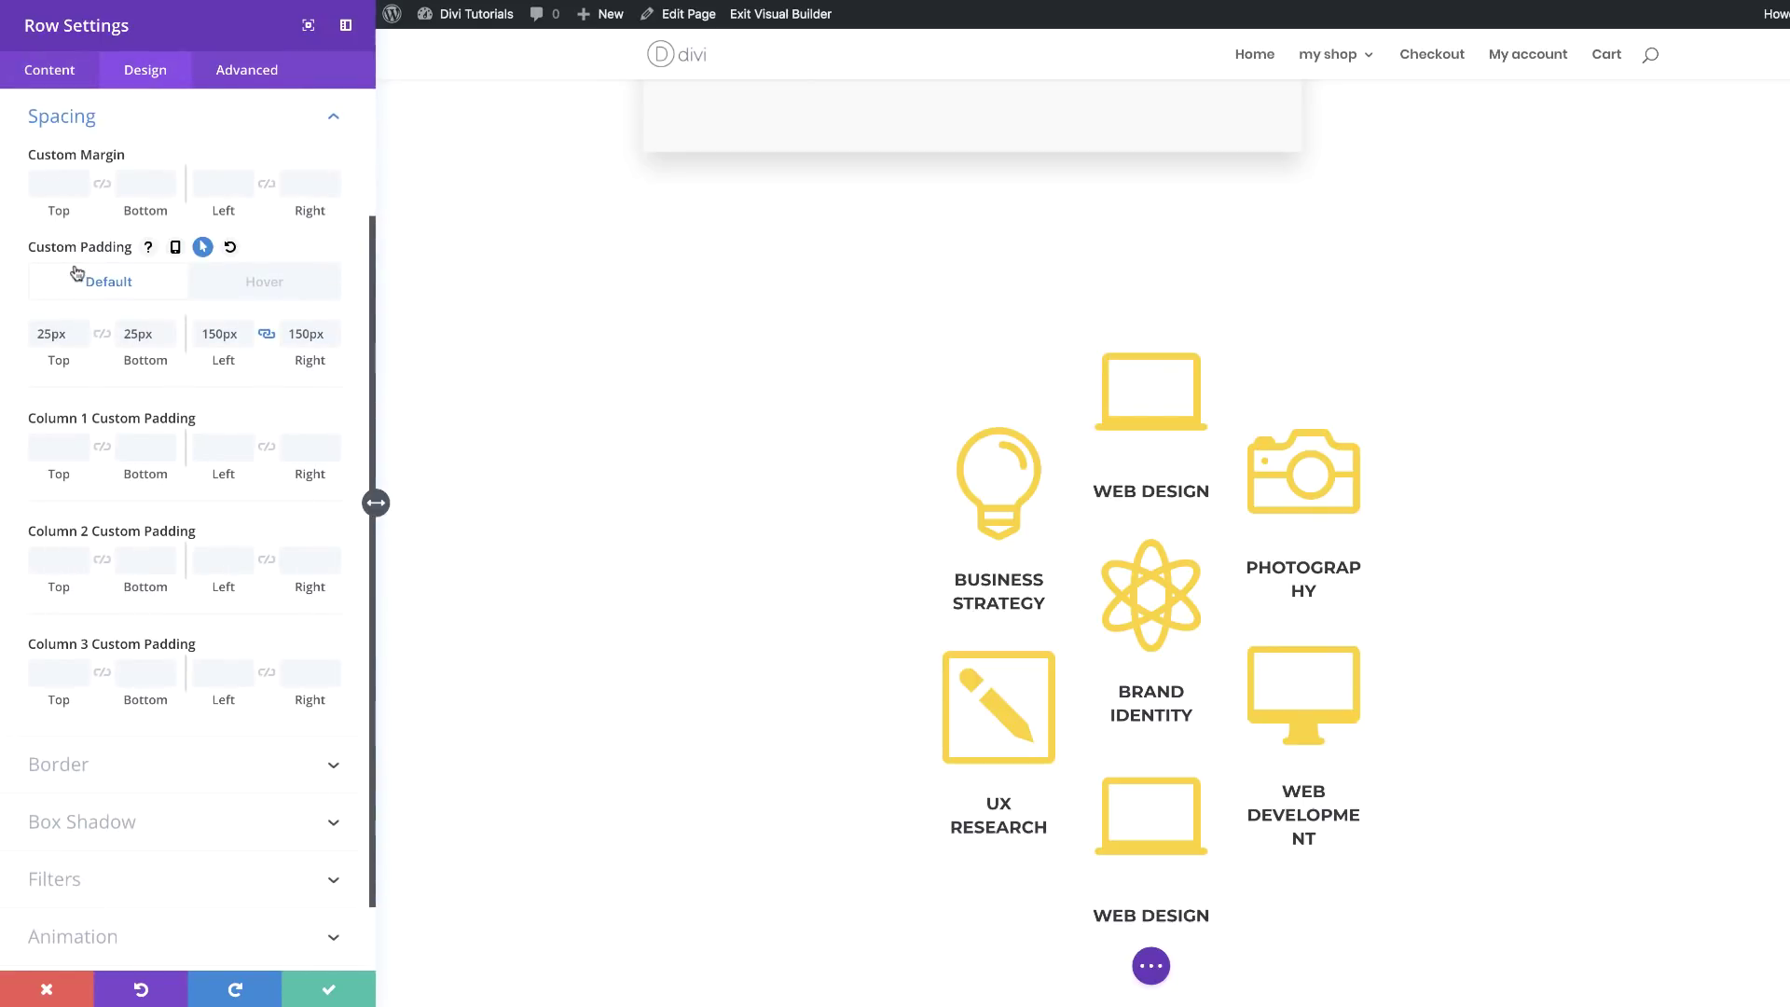
{"action": "double_click", "coordinate": [223, 334]}
{"action": "left_click_drag", "start_coordinate": [218, 333], "coordinate": [193, 334]}
{"action": "key", "text": "BackSpace"}
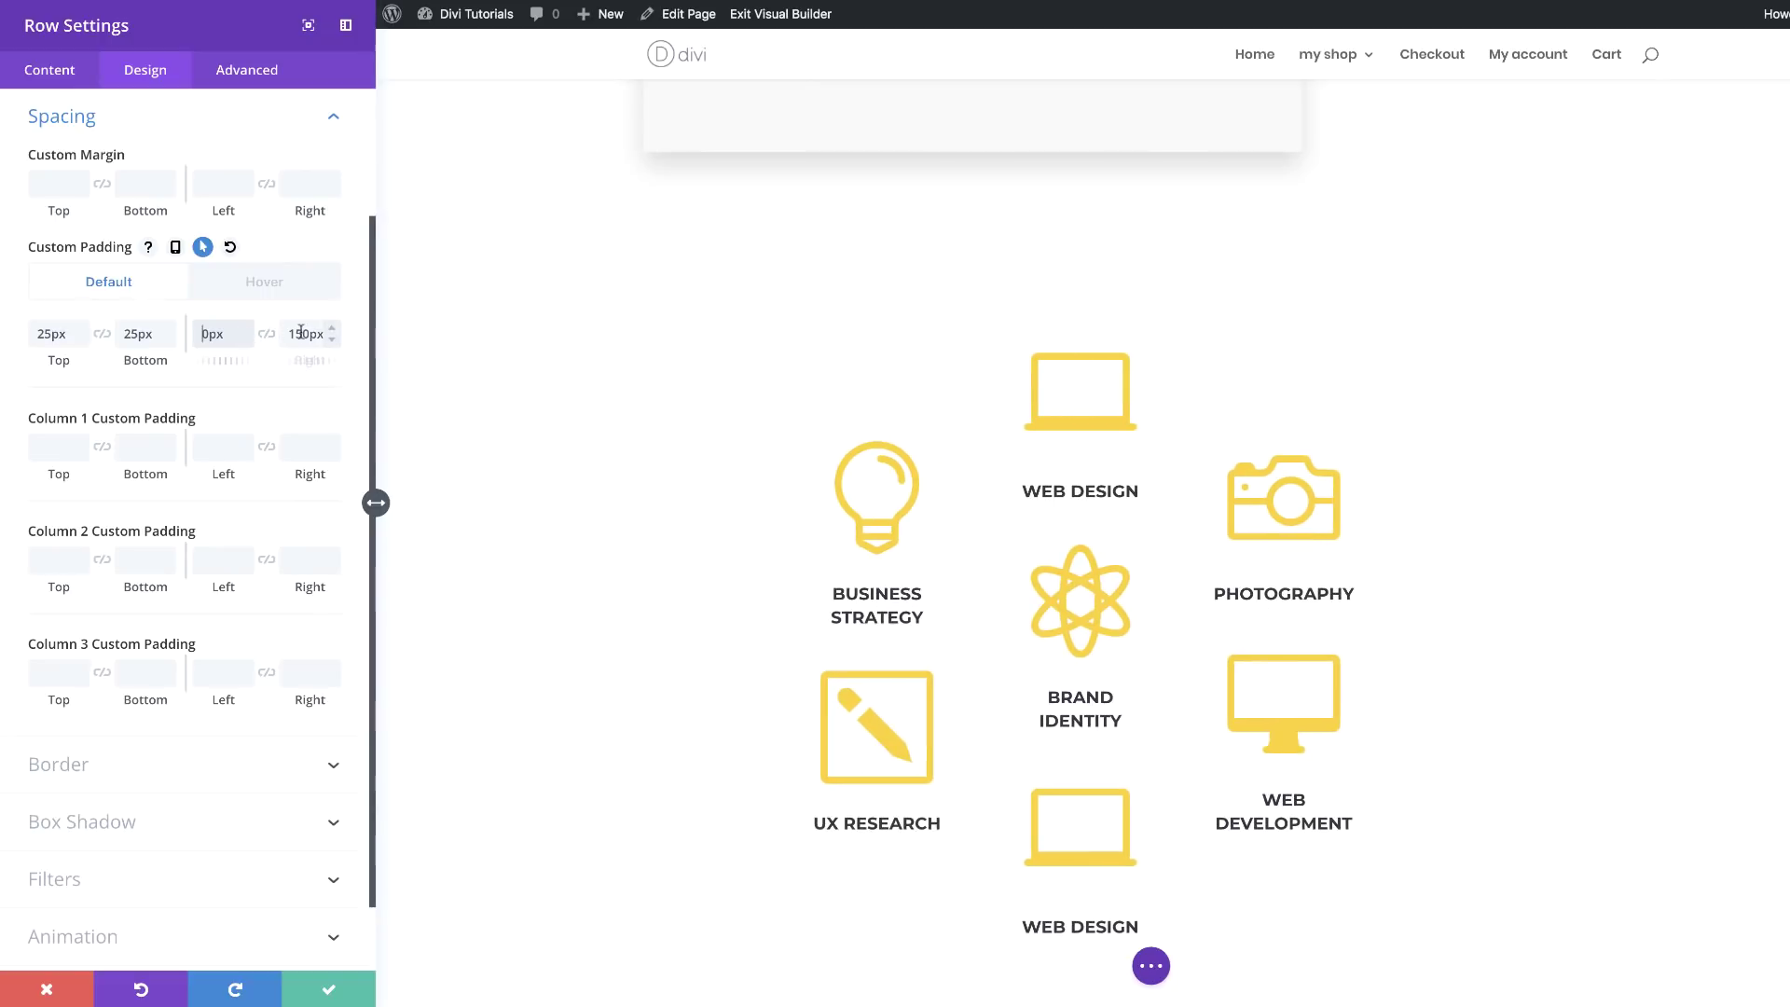
{"action": "left_click_drag", "start_coordinate": [288, 334], "coordinate": [305, 334]}
{"action": "key", "text": "BackSpace"}
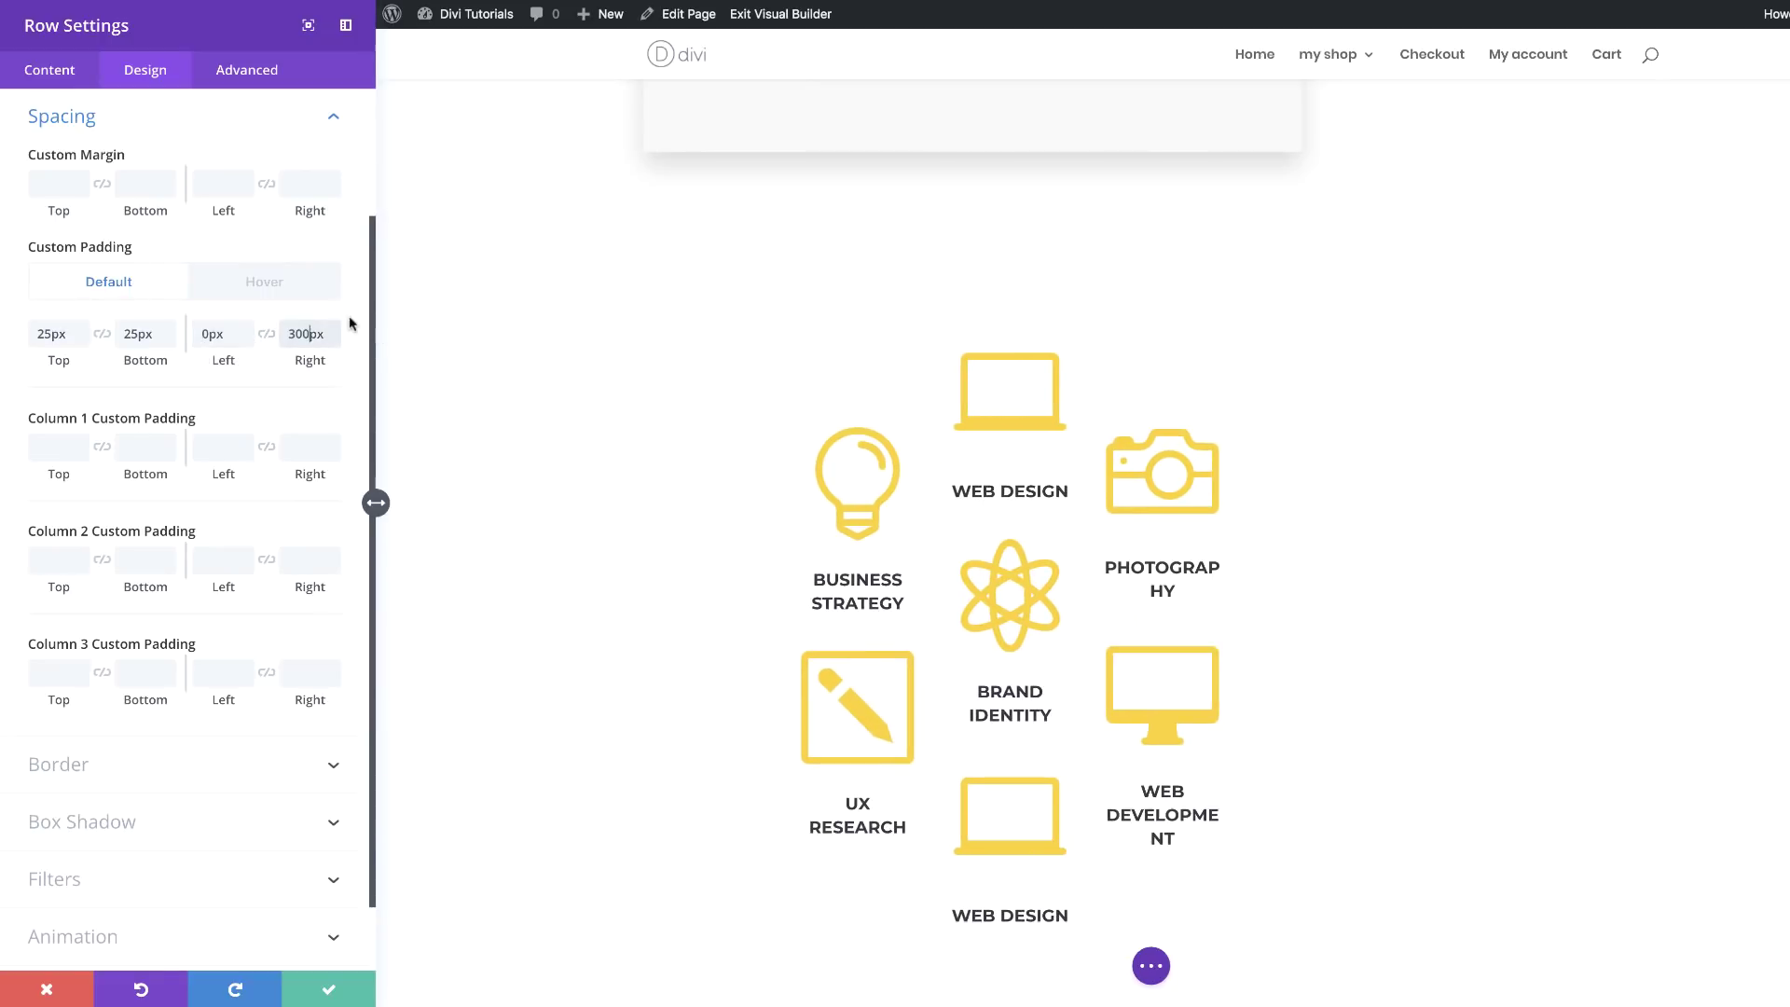
Compare the row's 0px-right hover padding against the default padding, then save the row
{"action": "left_click", "coordinate": [254, 283]}
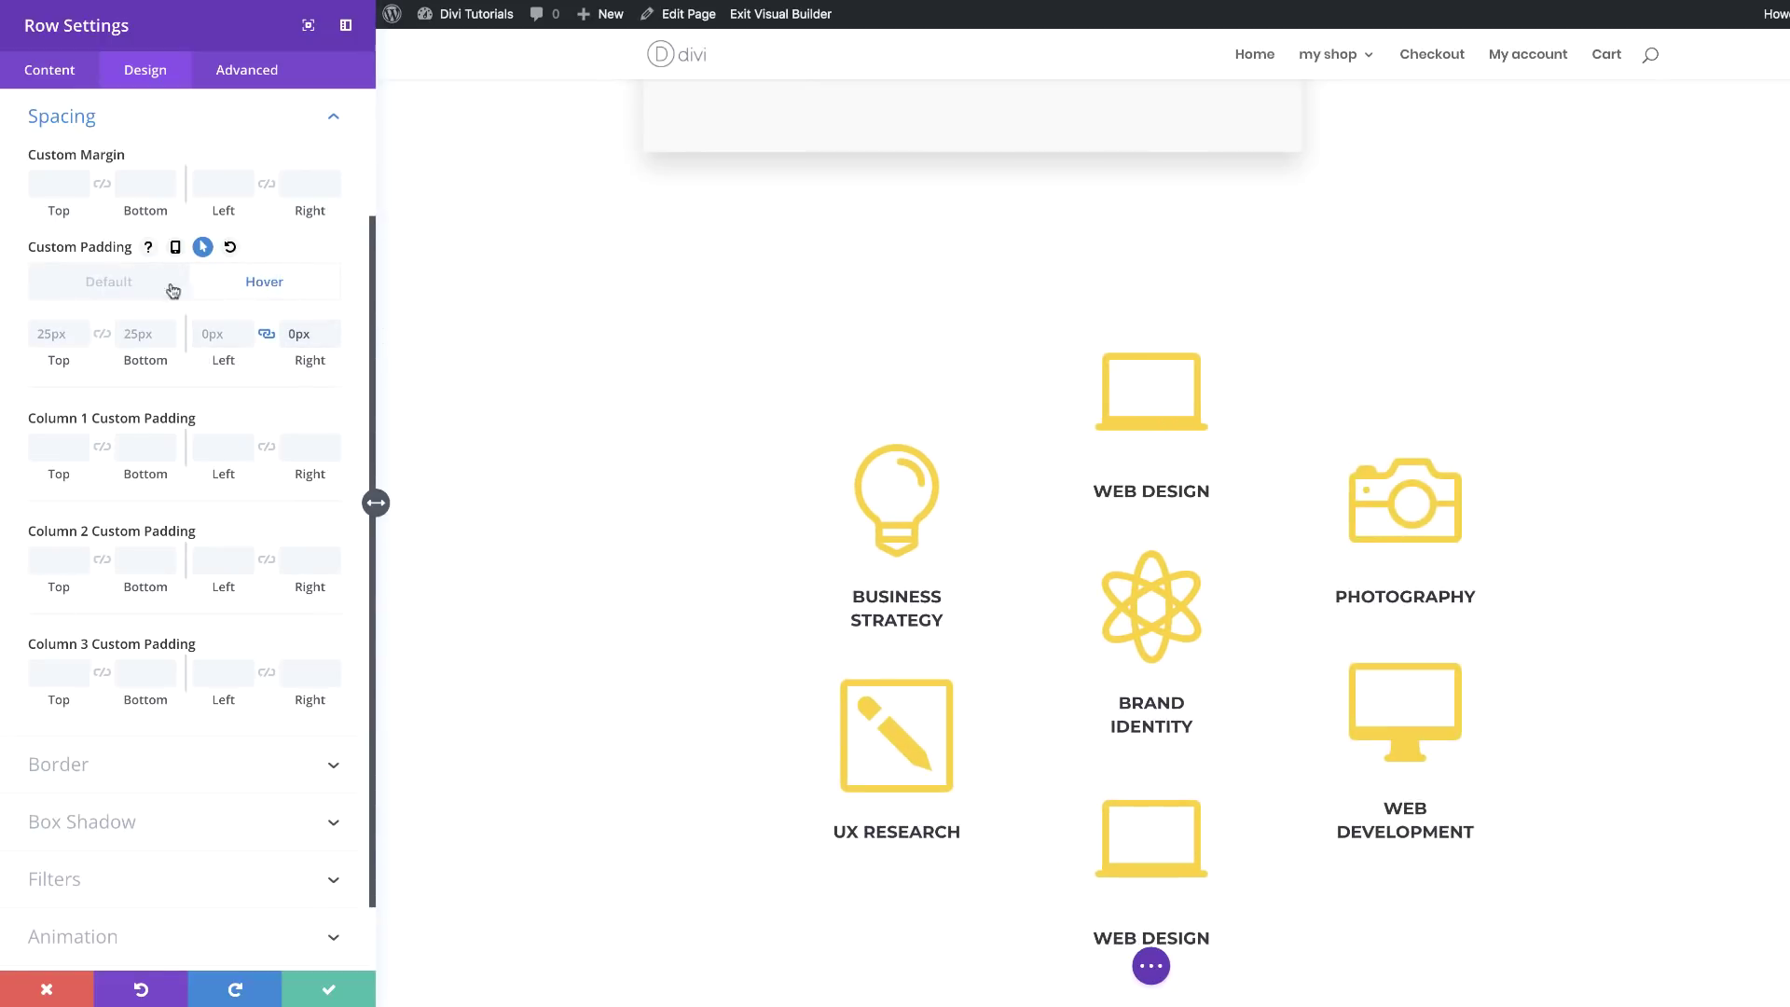
{"action": "left_click", "coordinate": [124, 284]}
{"action": "left_click", "coordinate": [267, 288]}
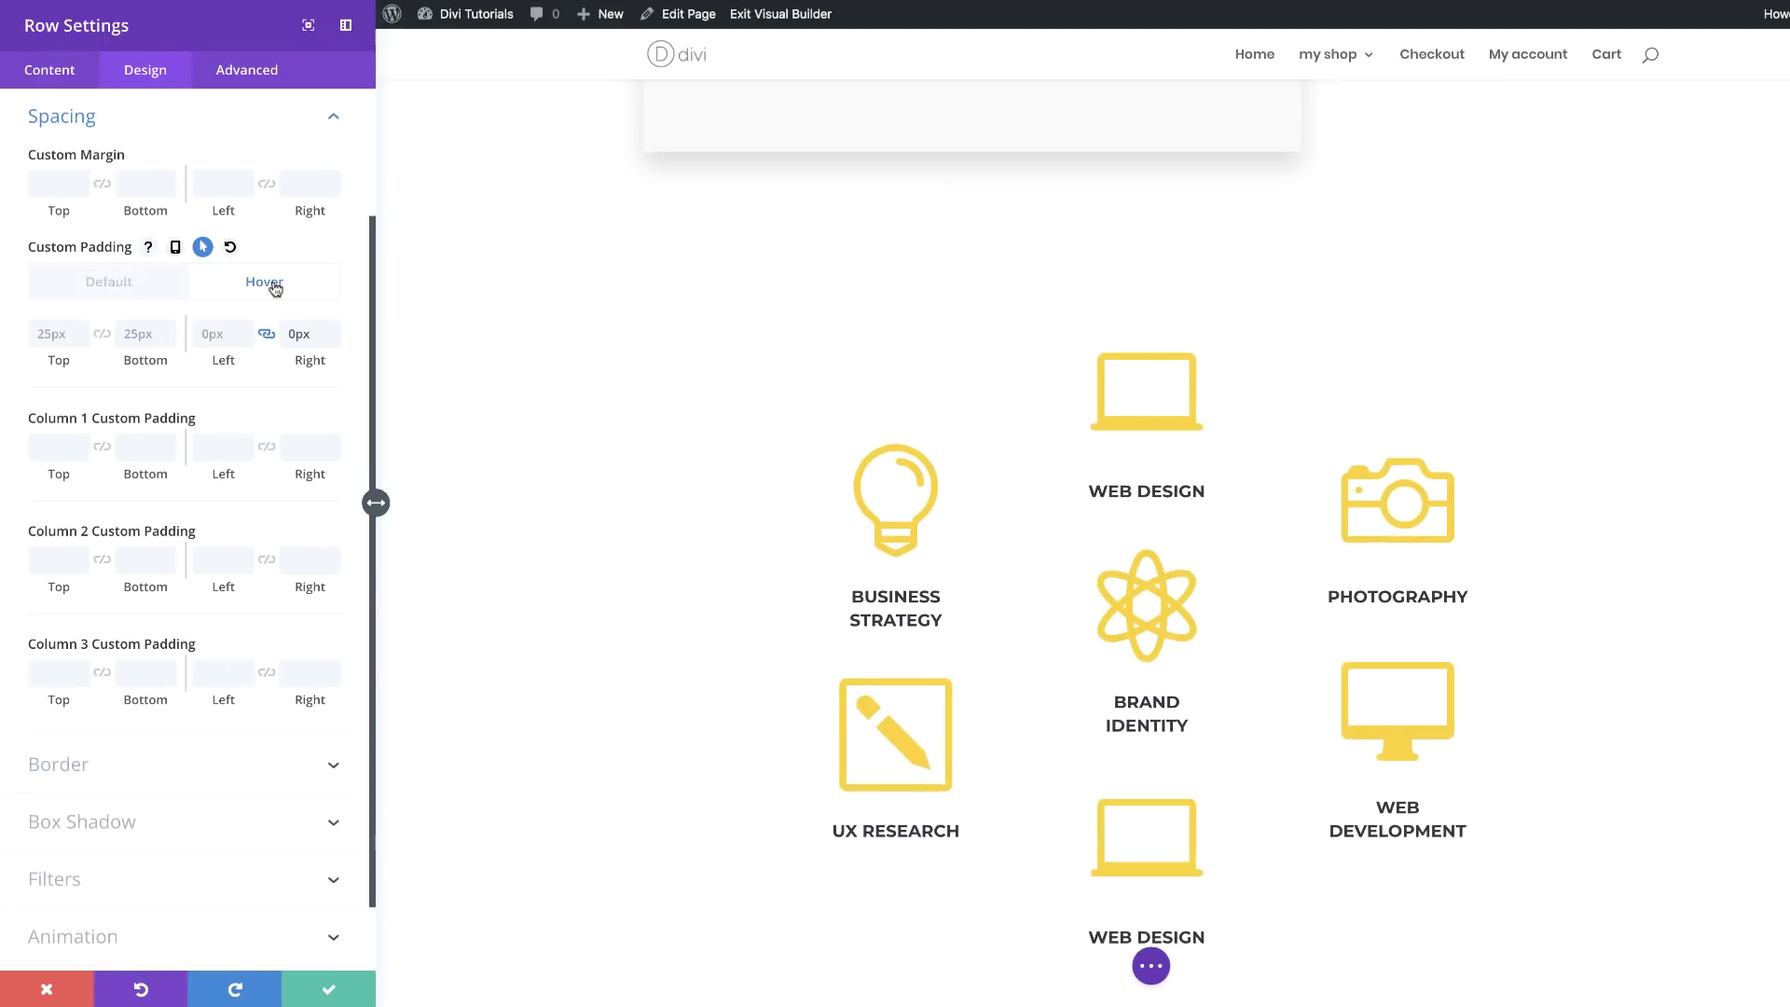
{"action": "left_click", "coordinate": [161, 292]}
{"action": "left_click", "coordinate": [270, 285]}
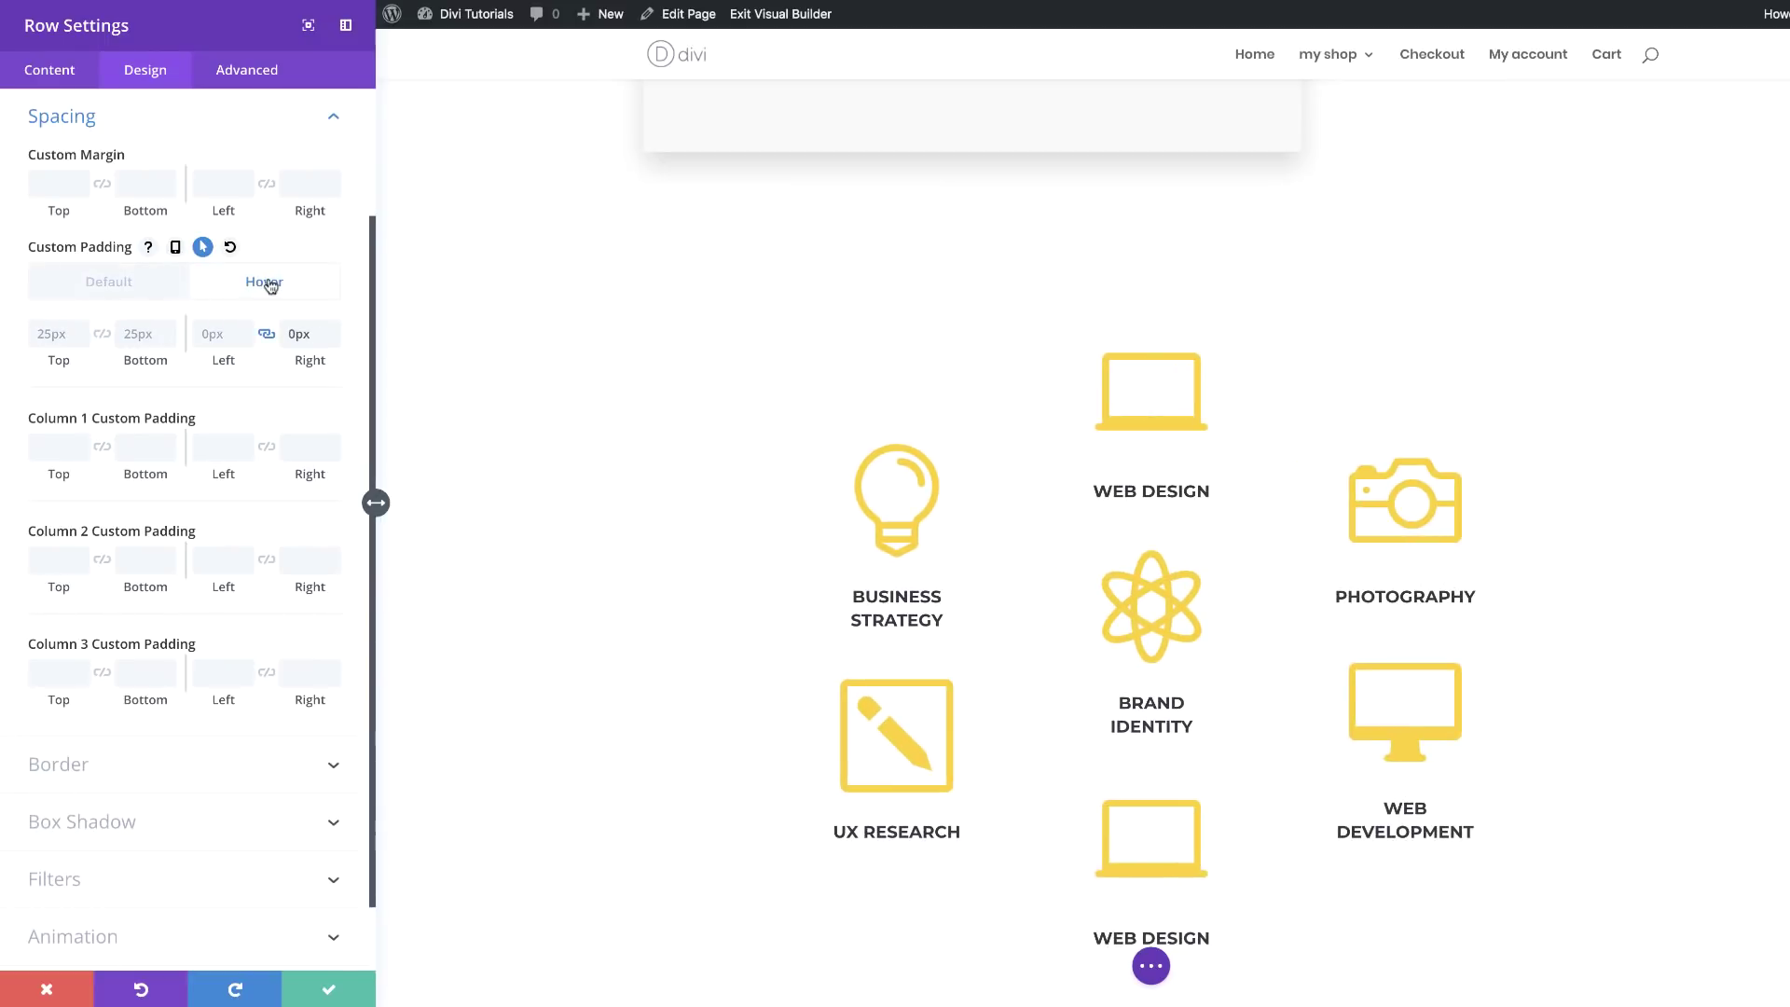
{"action": "left_click", "coordinate": [164, 288]}
{"action": "left_click", "coordinate": [251, 285]}
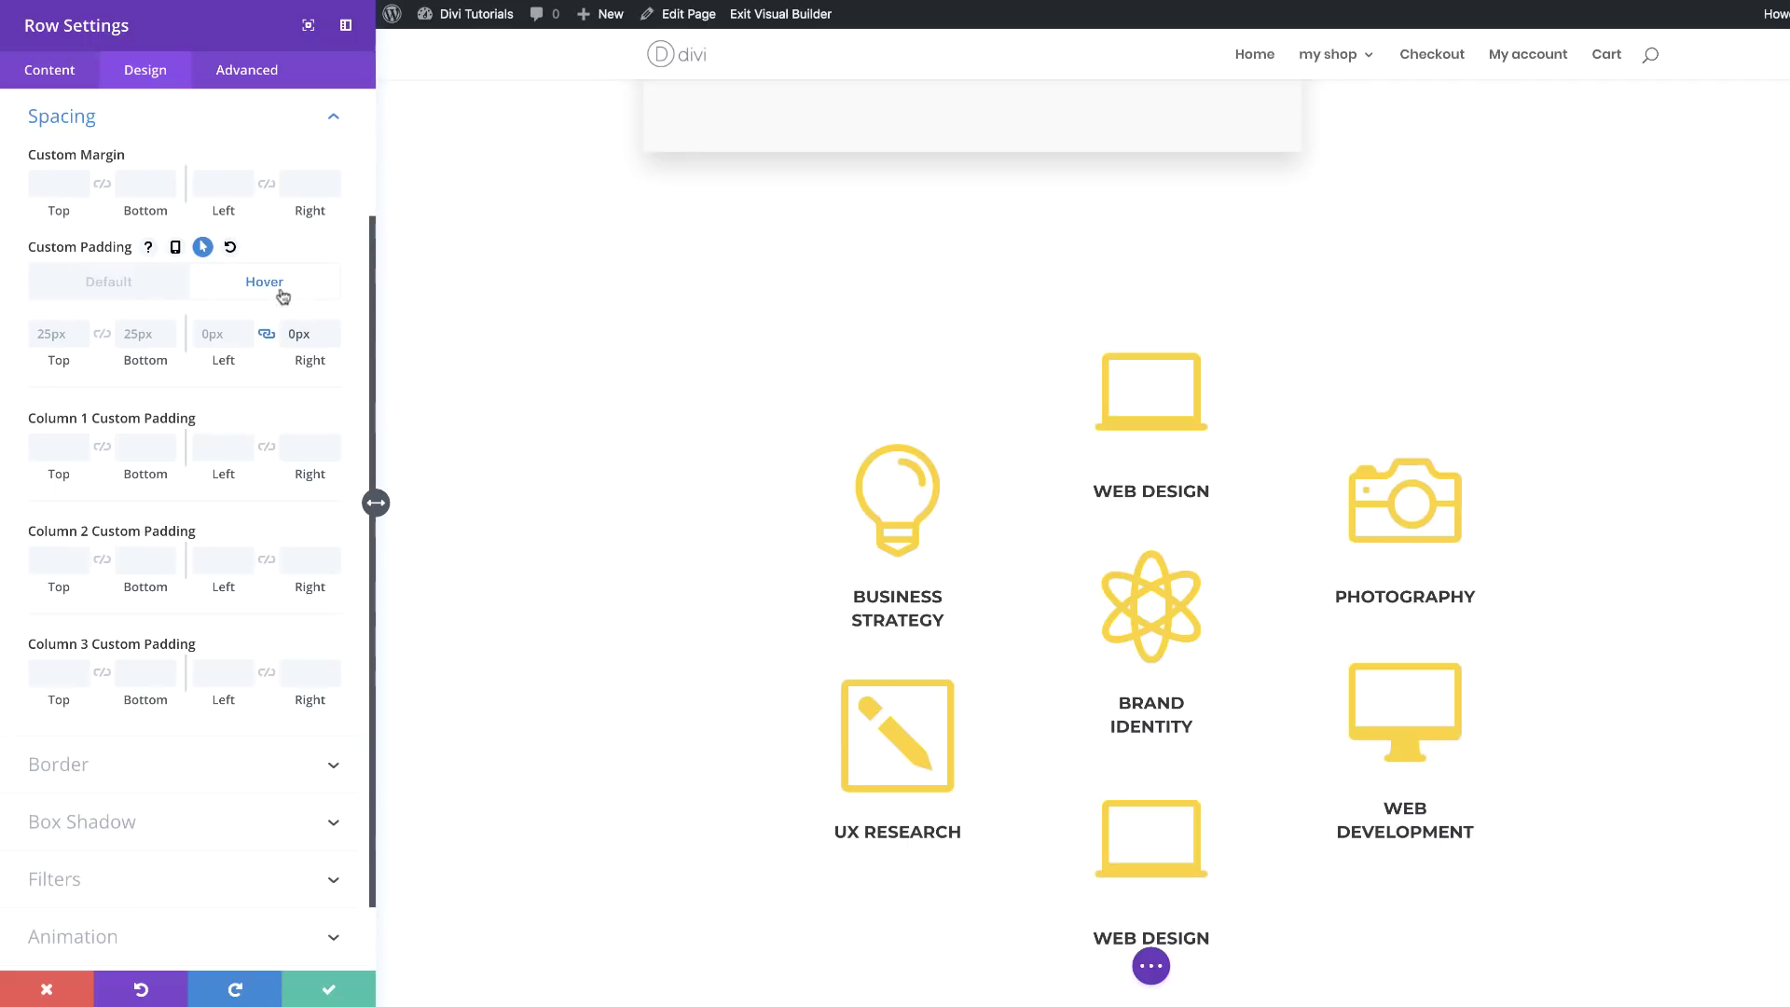
{"action": "left_click", "coordinate": [159, 288]}
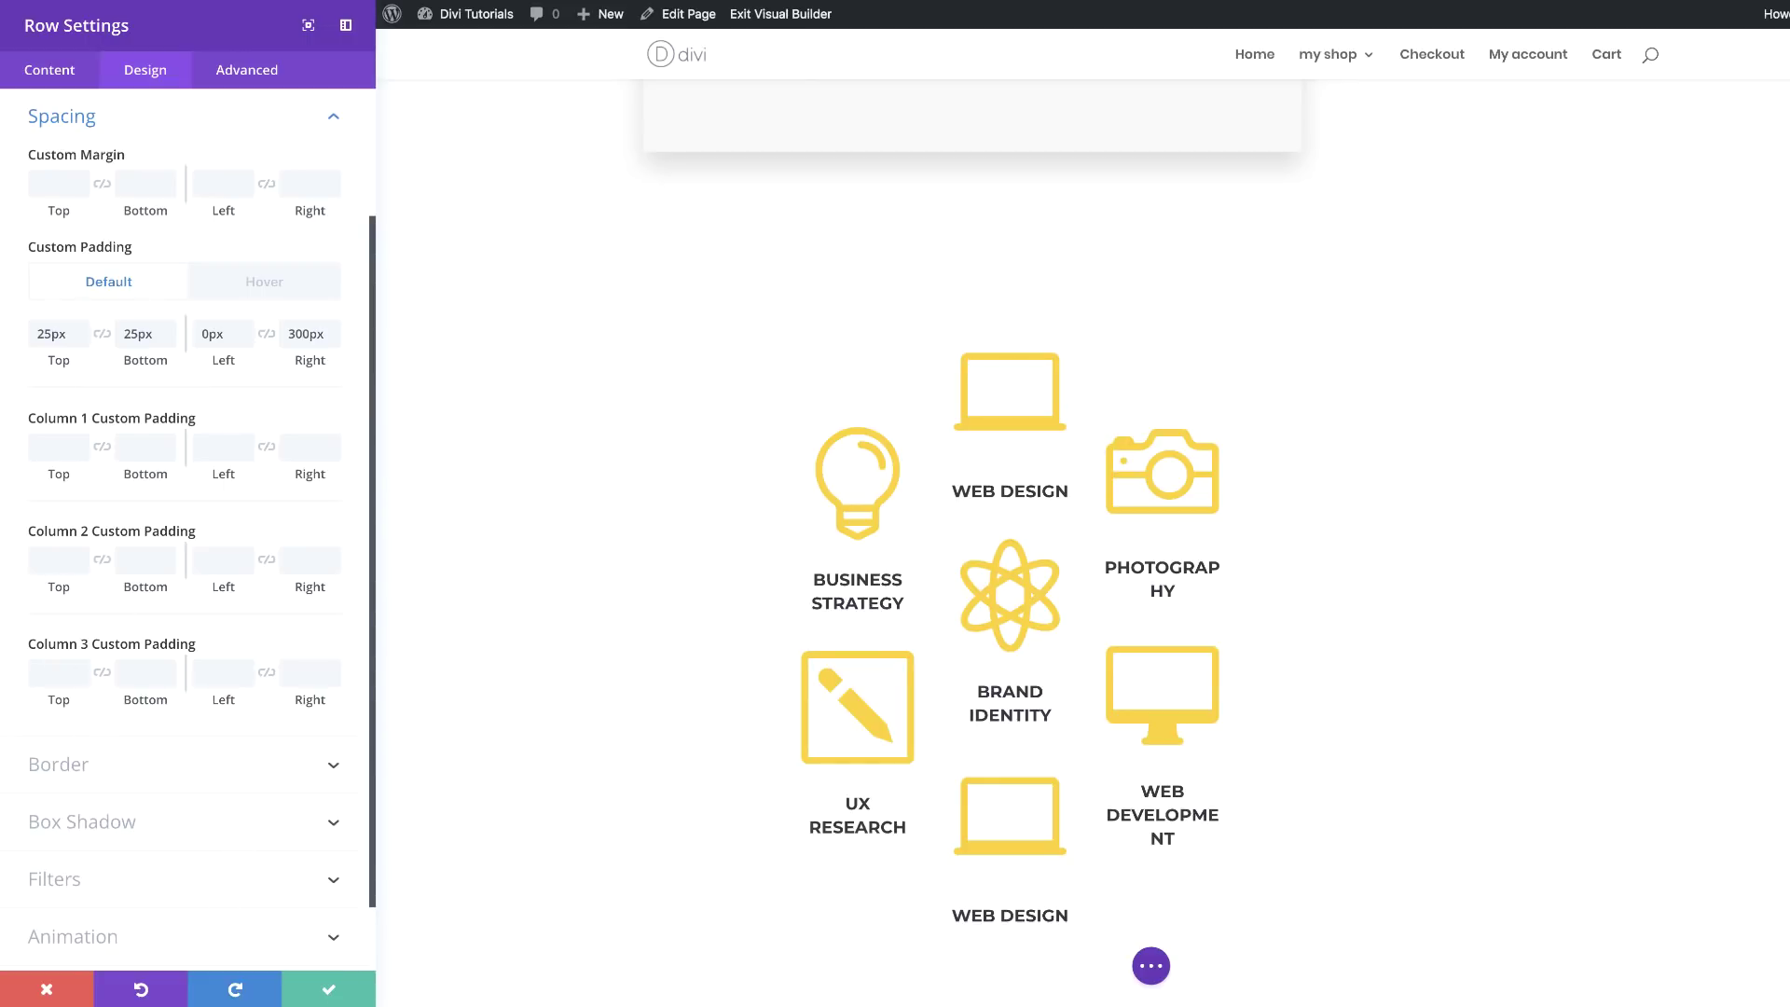
{"action": "left_click", "coordinate": [331, 991]}
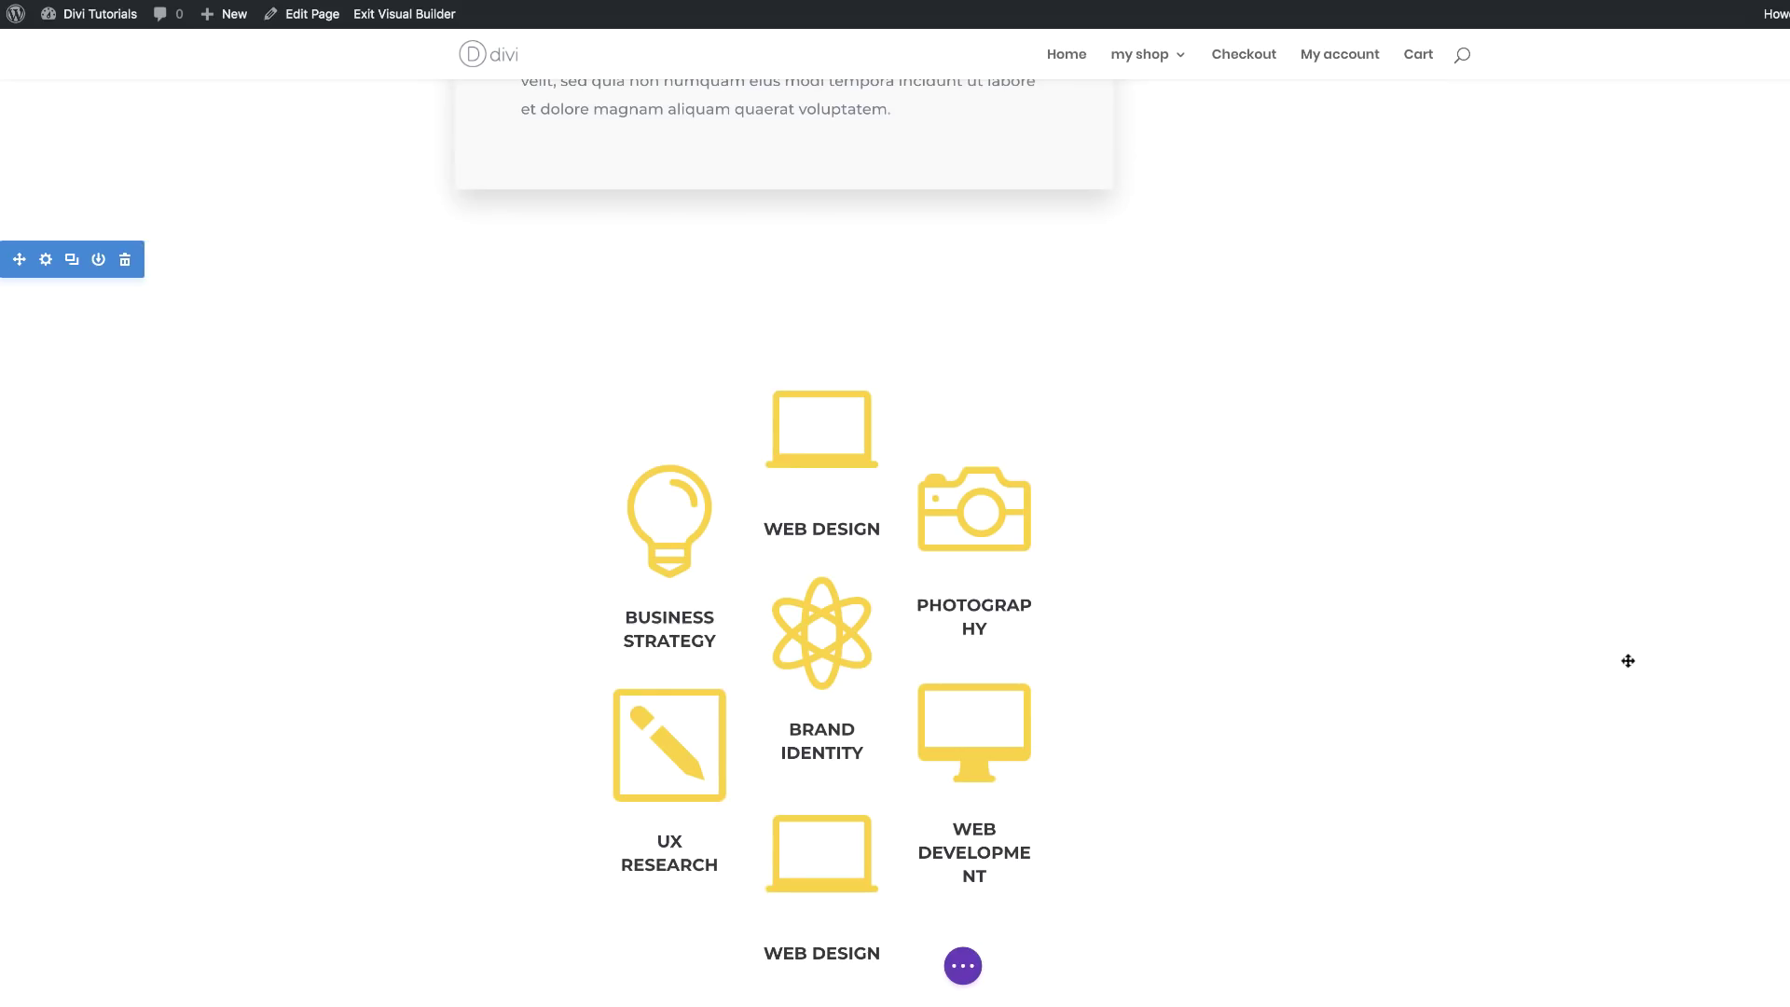
Select all five service blurbs (both Web Design, Web Development, UX Research, Business Strategy) for shared editing
{"action": "scroll", "coordinate": [1626, 659], "scroll_direction": "down", "scroll_amount": 3}
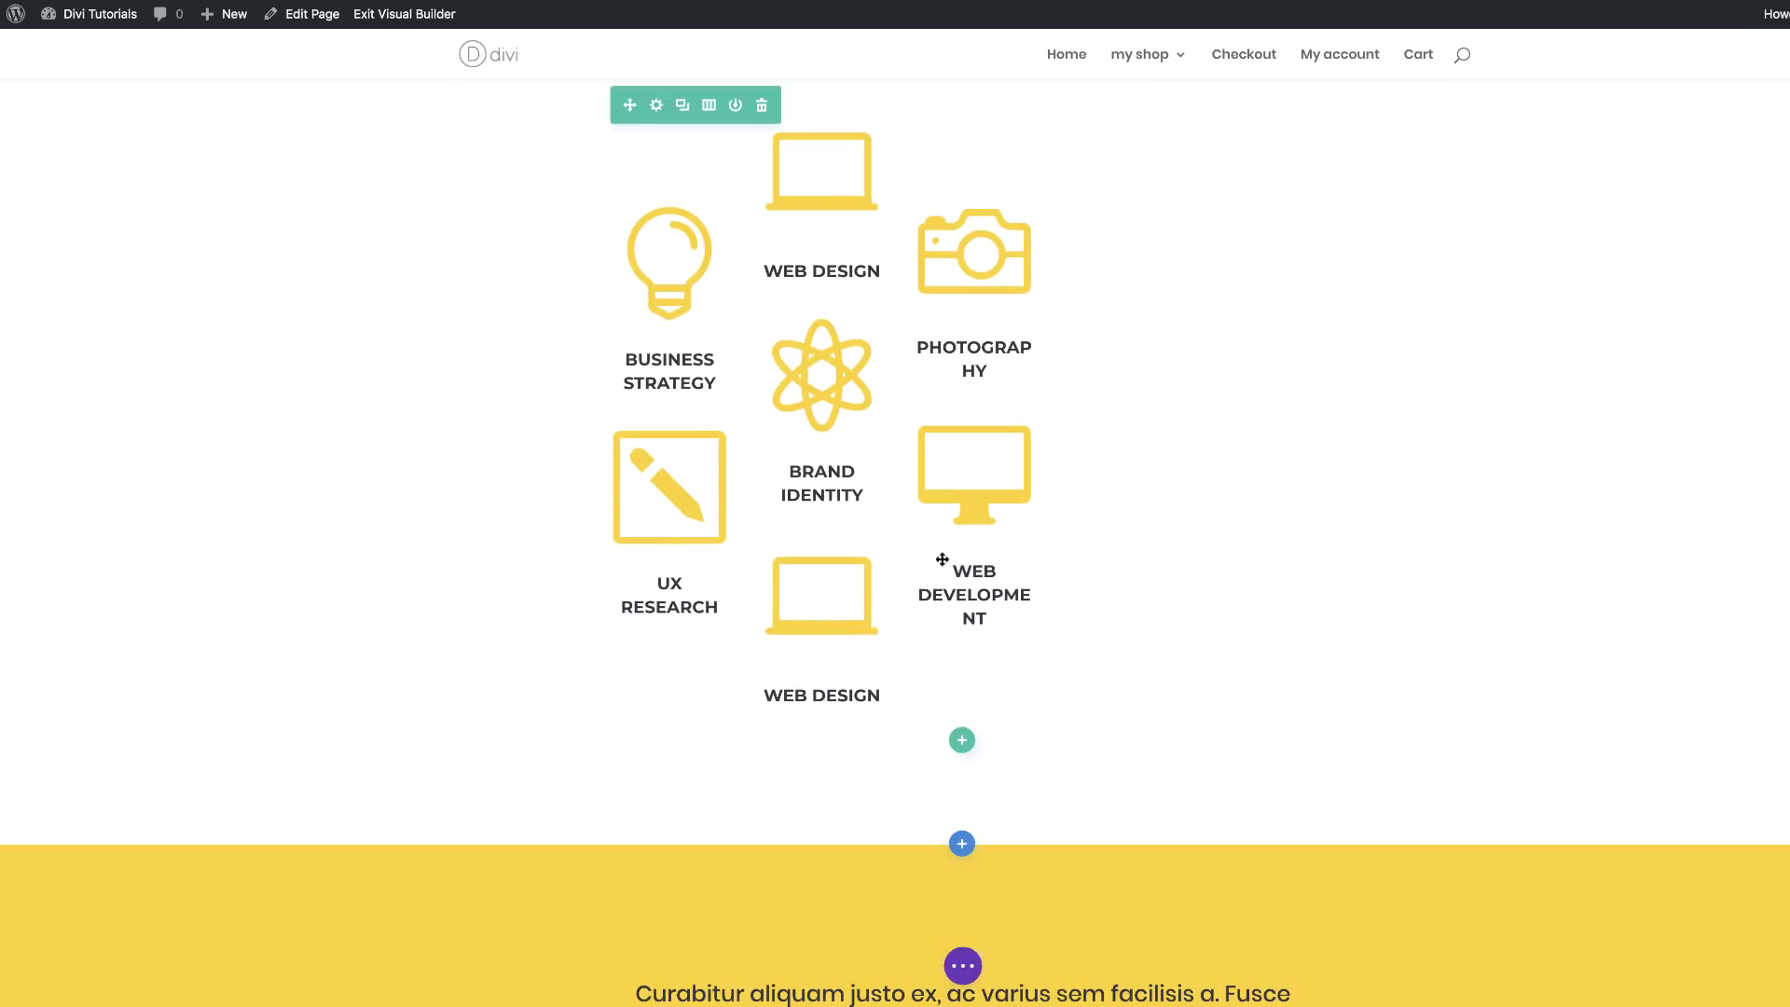
{"action": "mouse_move", "coordinate": [795, 206]}
{"action": "mouse_move", "coordinate": [973, 599]}
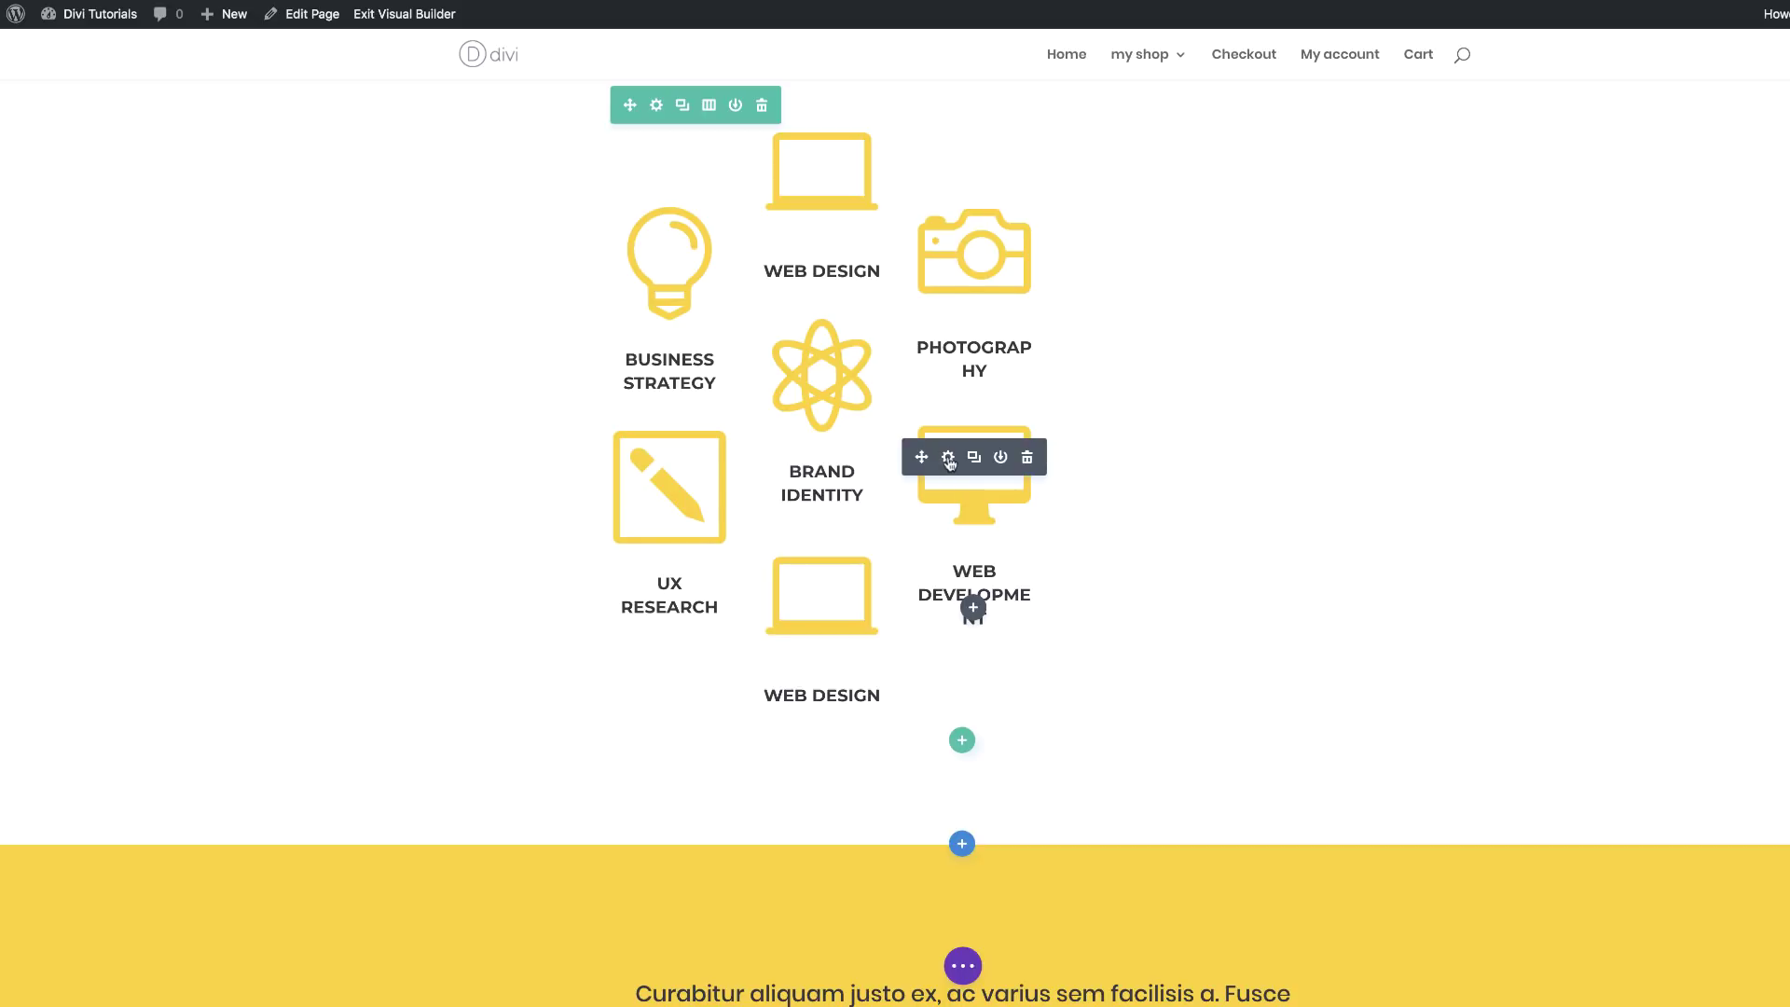
{"action": "left_click", "coordinate": [948, 457]}
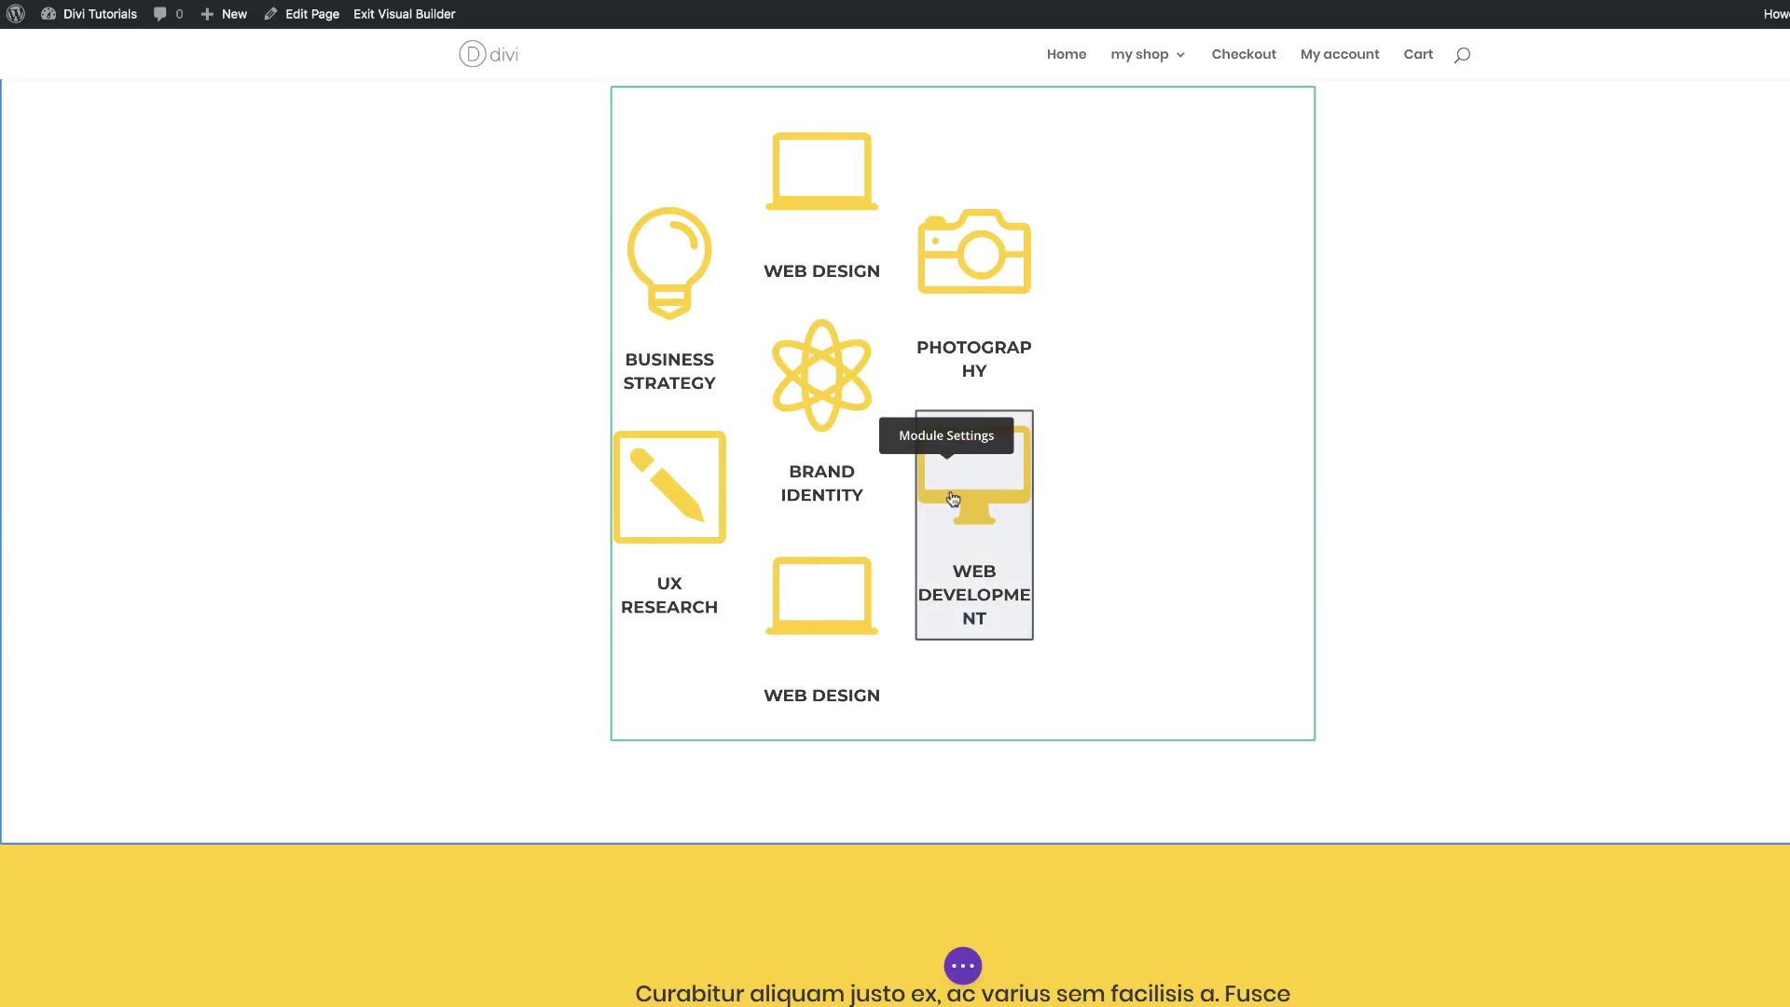
{"action": "left_click", "coordinate": [841, 584], "text": "super"}
{"action": "left_click", "coordinate": [669, 494], "text": "super"}
{"action": "left_click", "coordinate": [664, 279], "text": "super"}
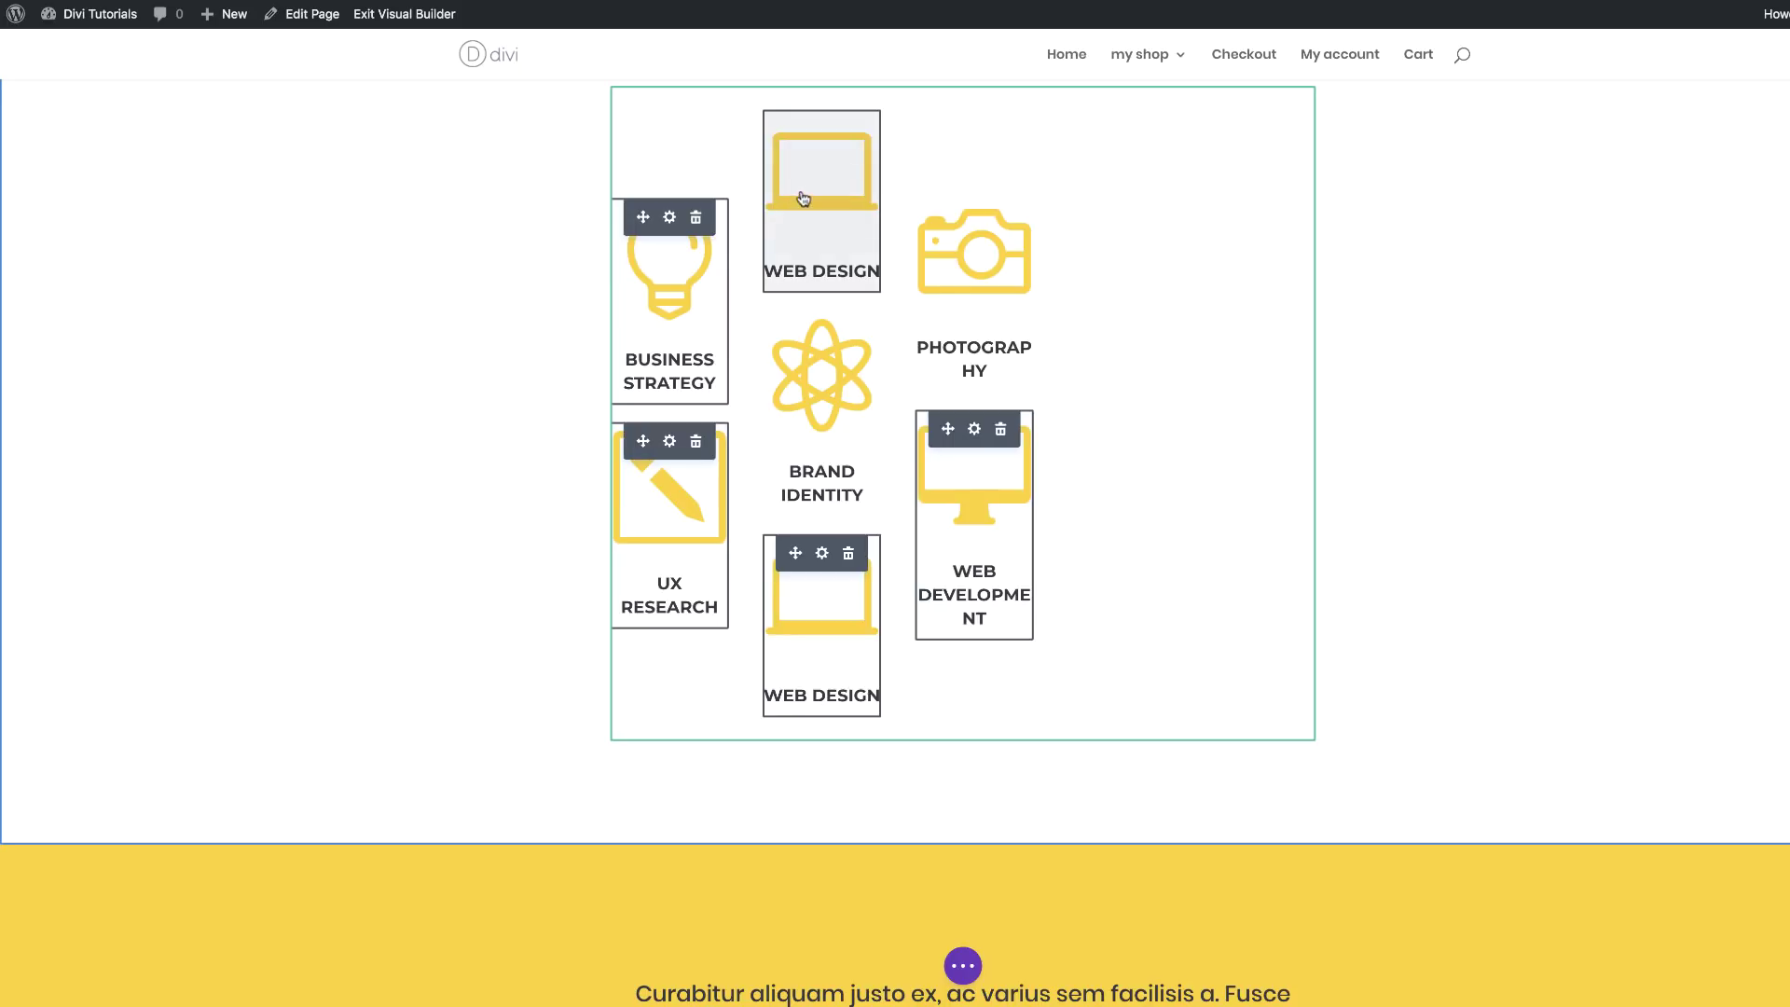
{"action": "left_click", "coordinate": [803, 198], "text": "super"}
{"action": "left_click", "coordinate": [974, 206]}
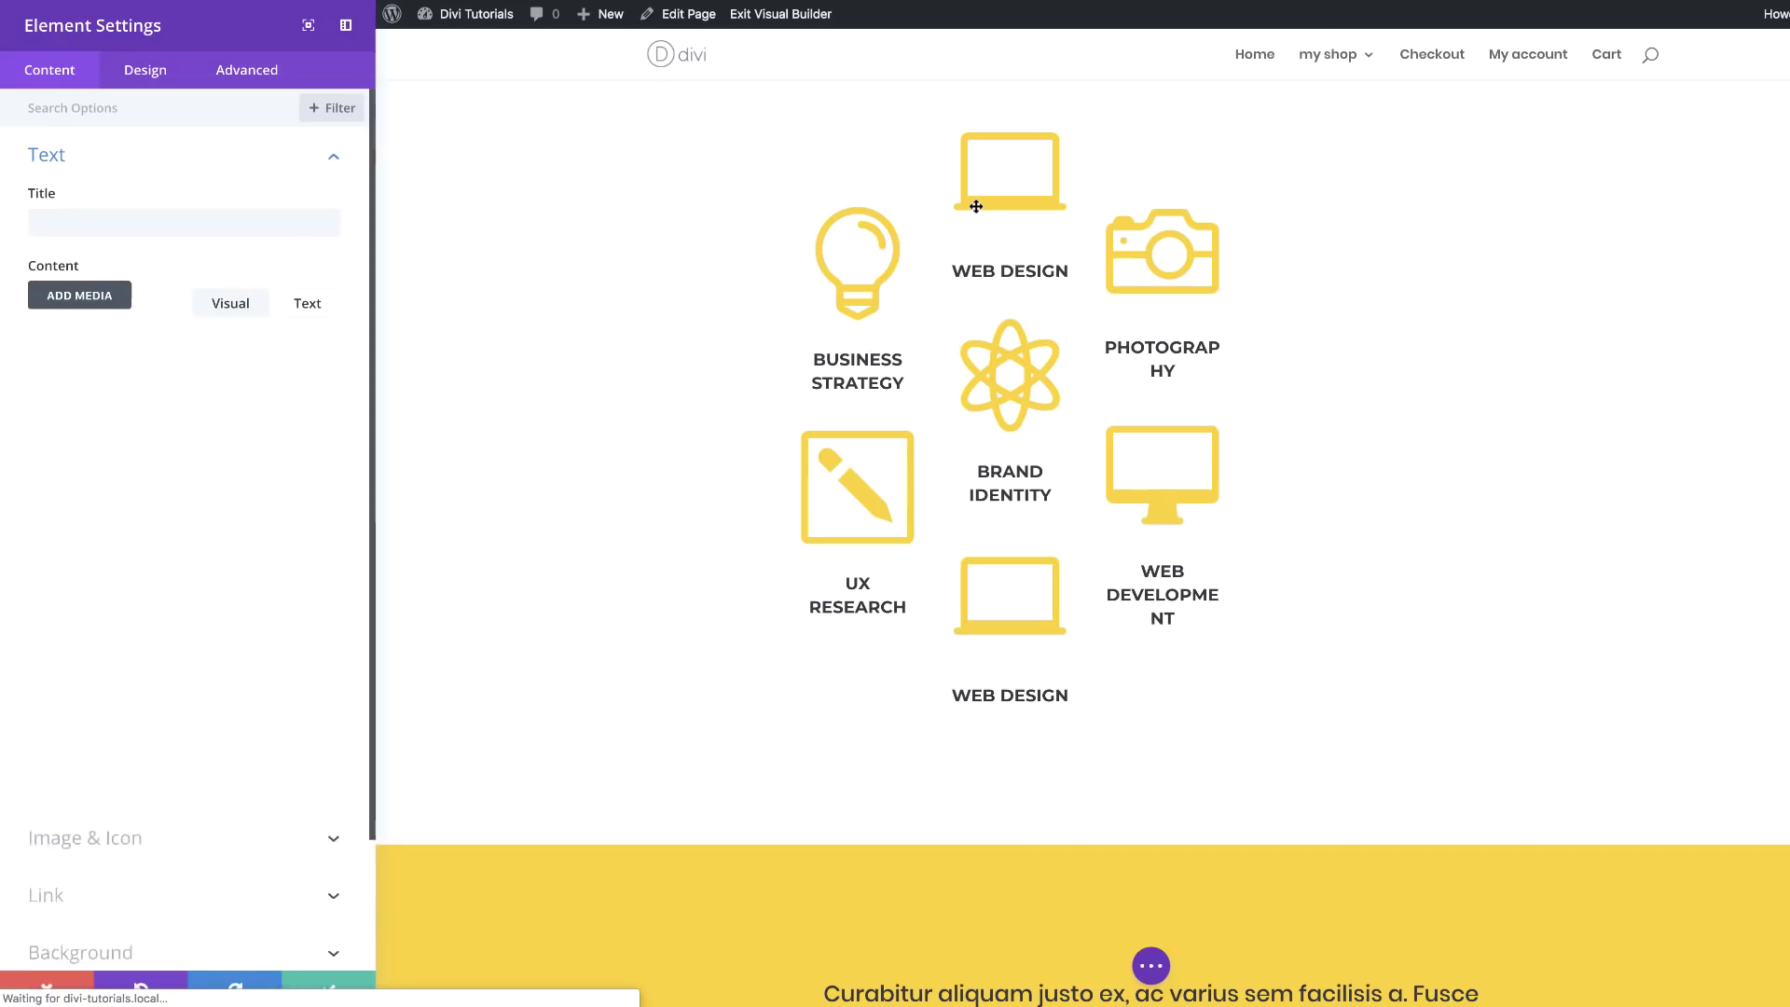
Shrink the blurbs' icon font size from 120px to 60px and save
{"action": "left_click", "coordinate": [147, 75]}
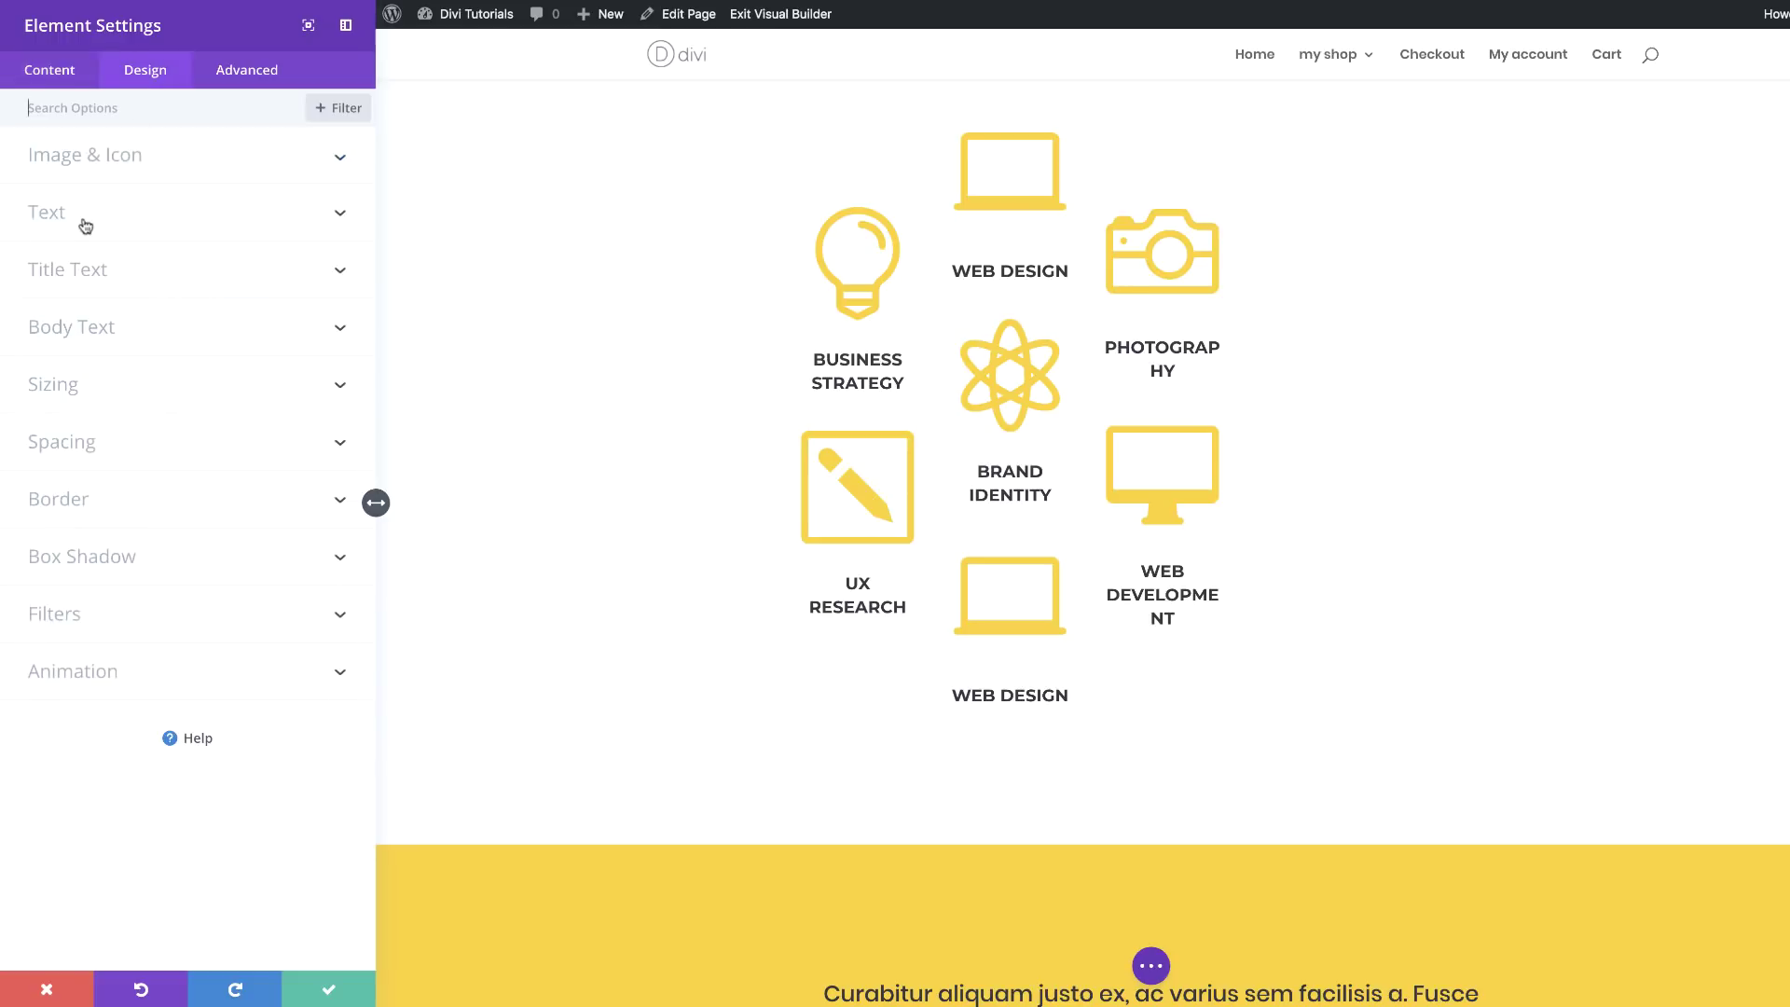
{"action": "left_click", "coordinate": [93, 159]}
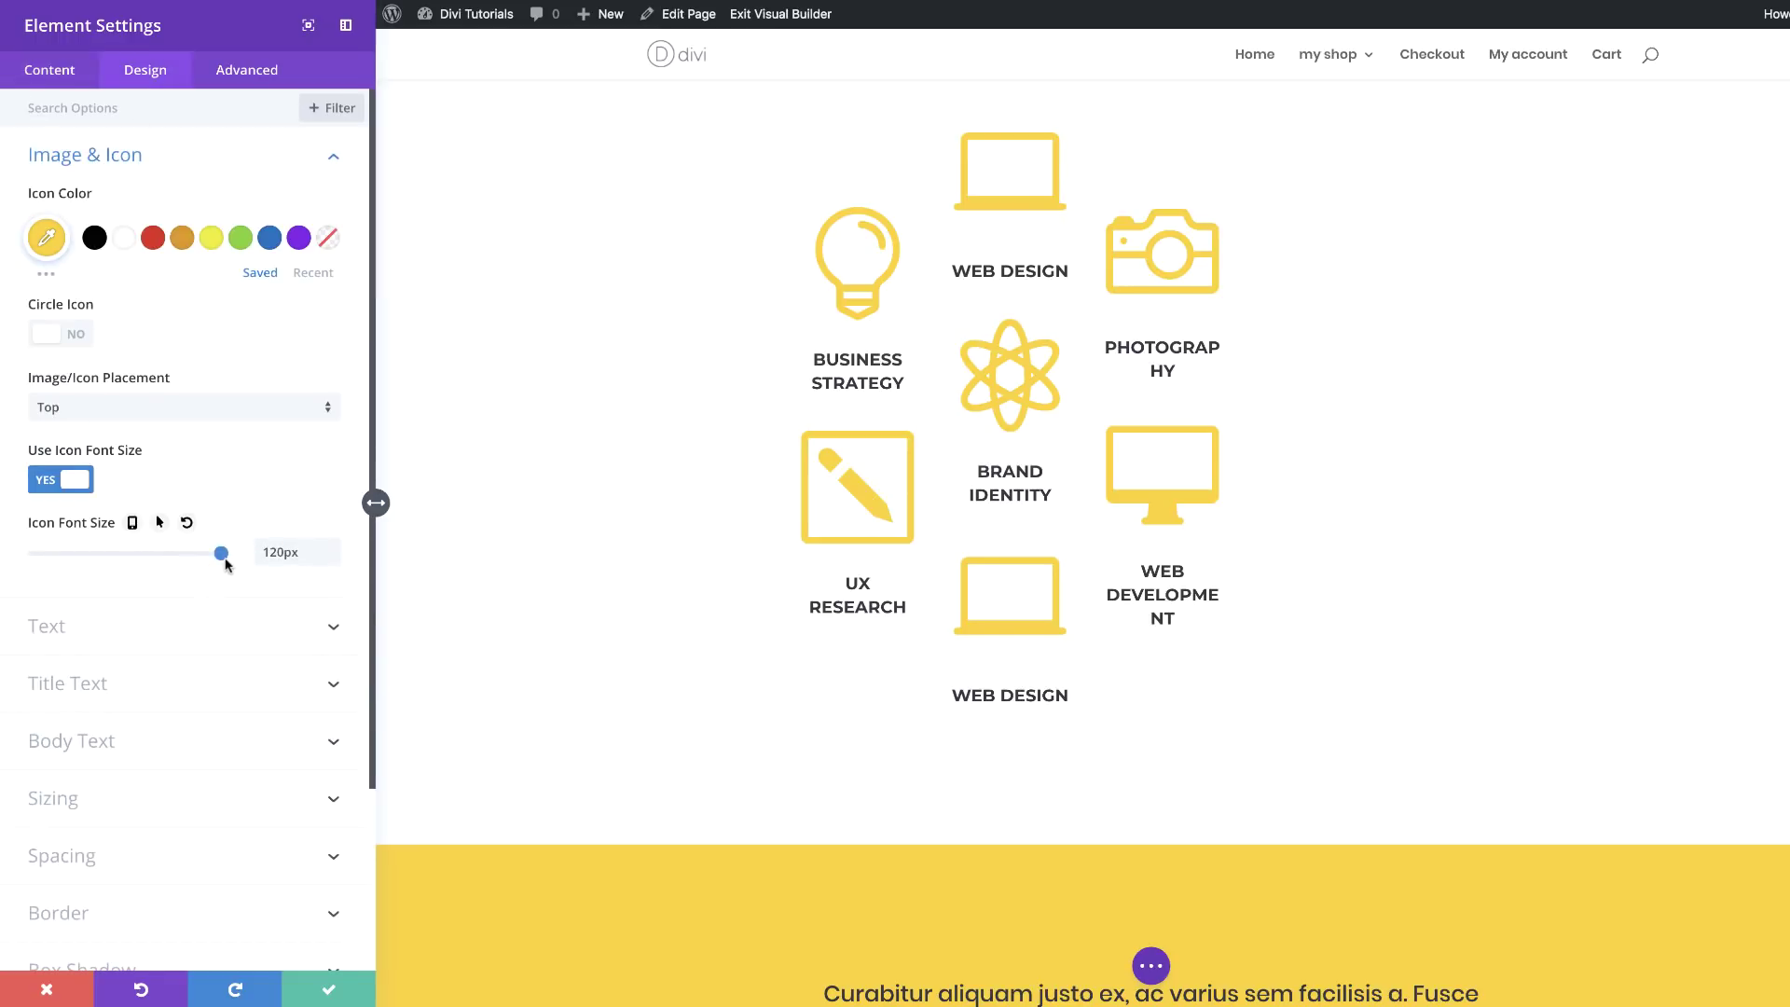
{"action": "left_click_drag", "start_coordinate": [221, 554], "coordinate": [129, 574]}
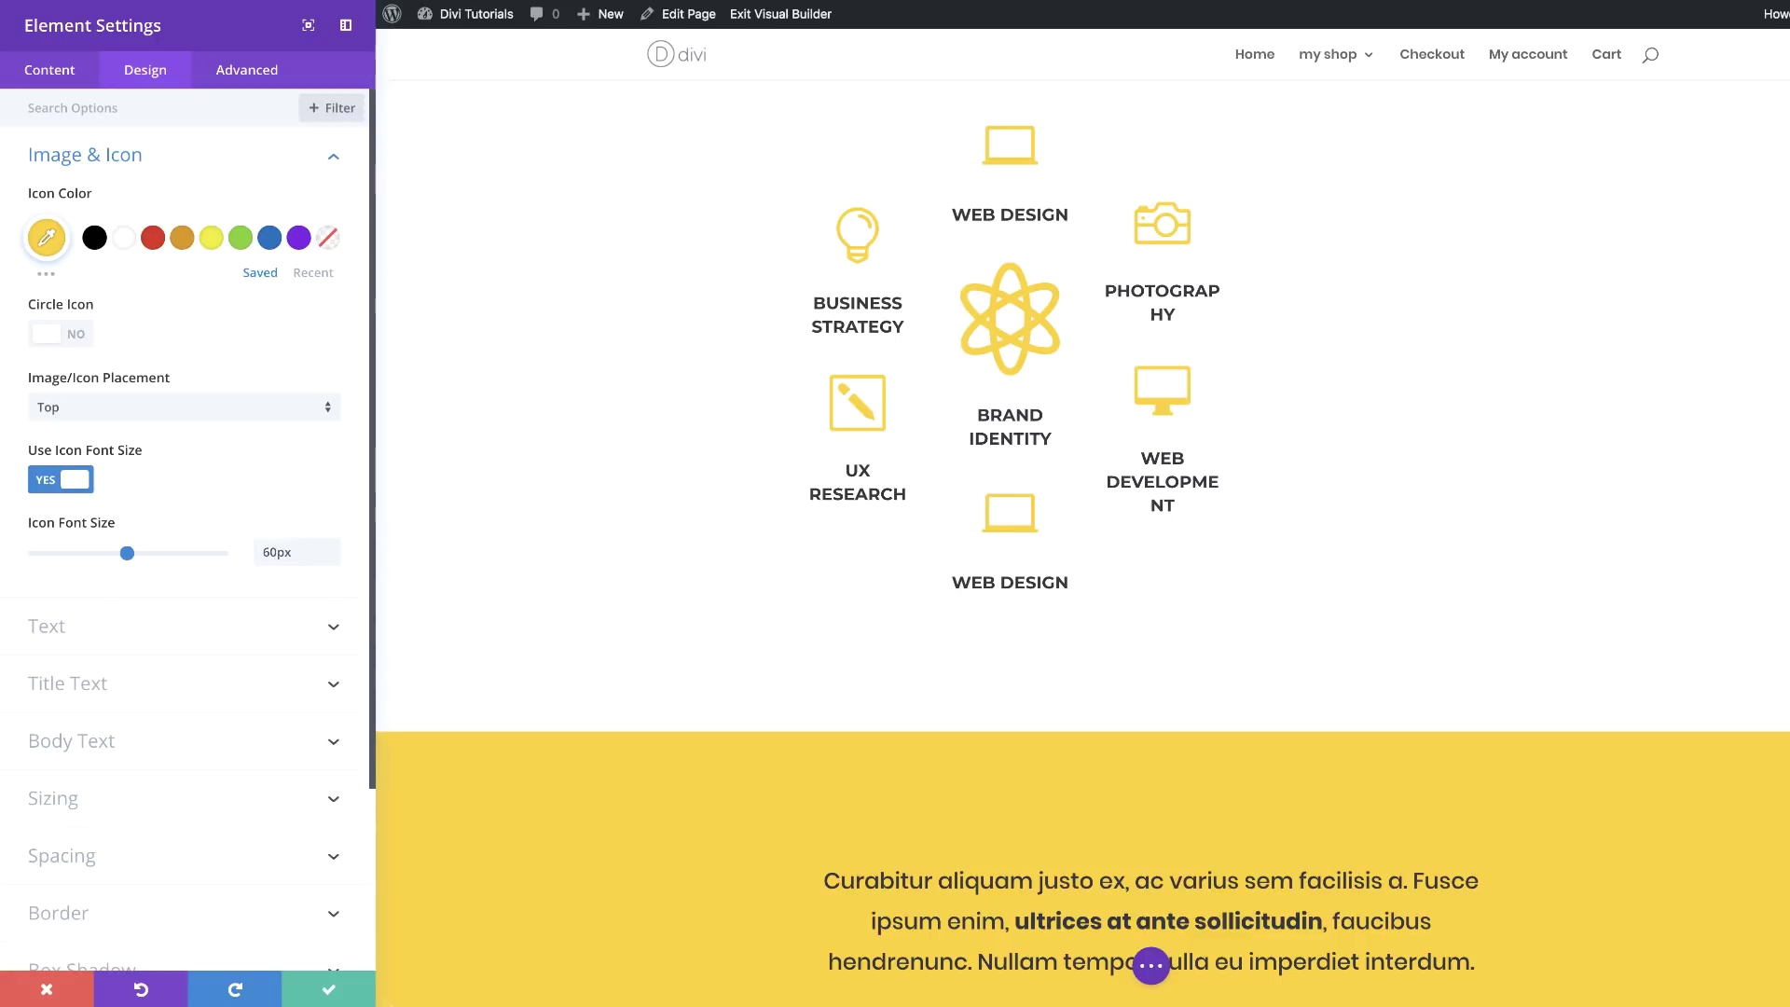
{"action": "left_click", "coordinate": [328, 994]}
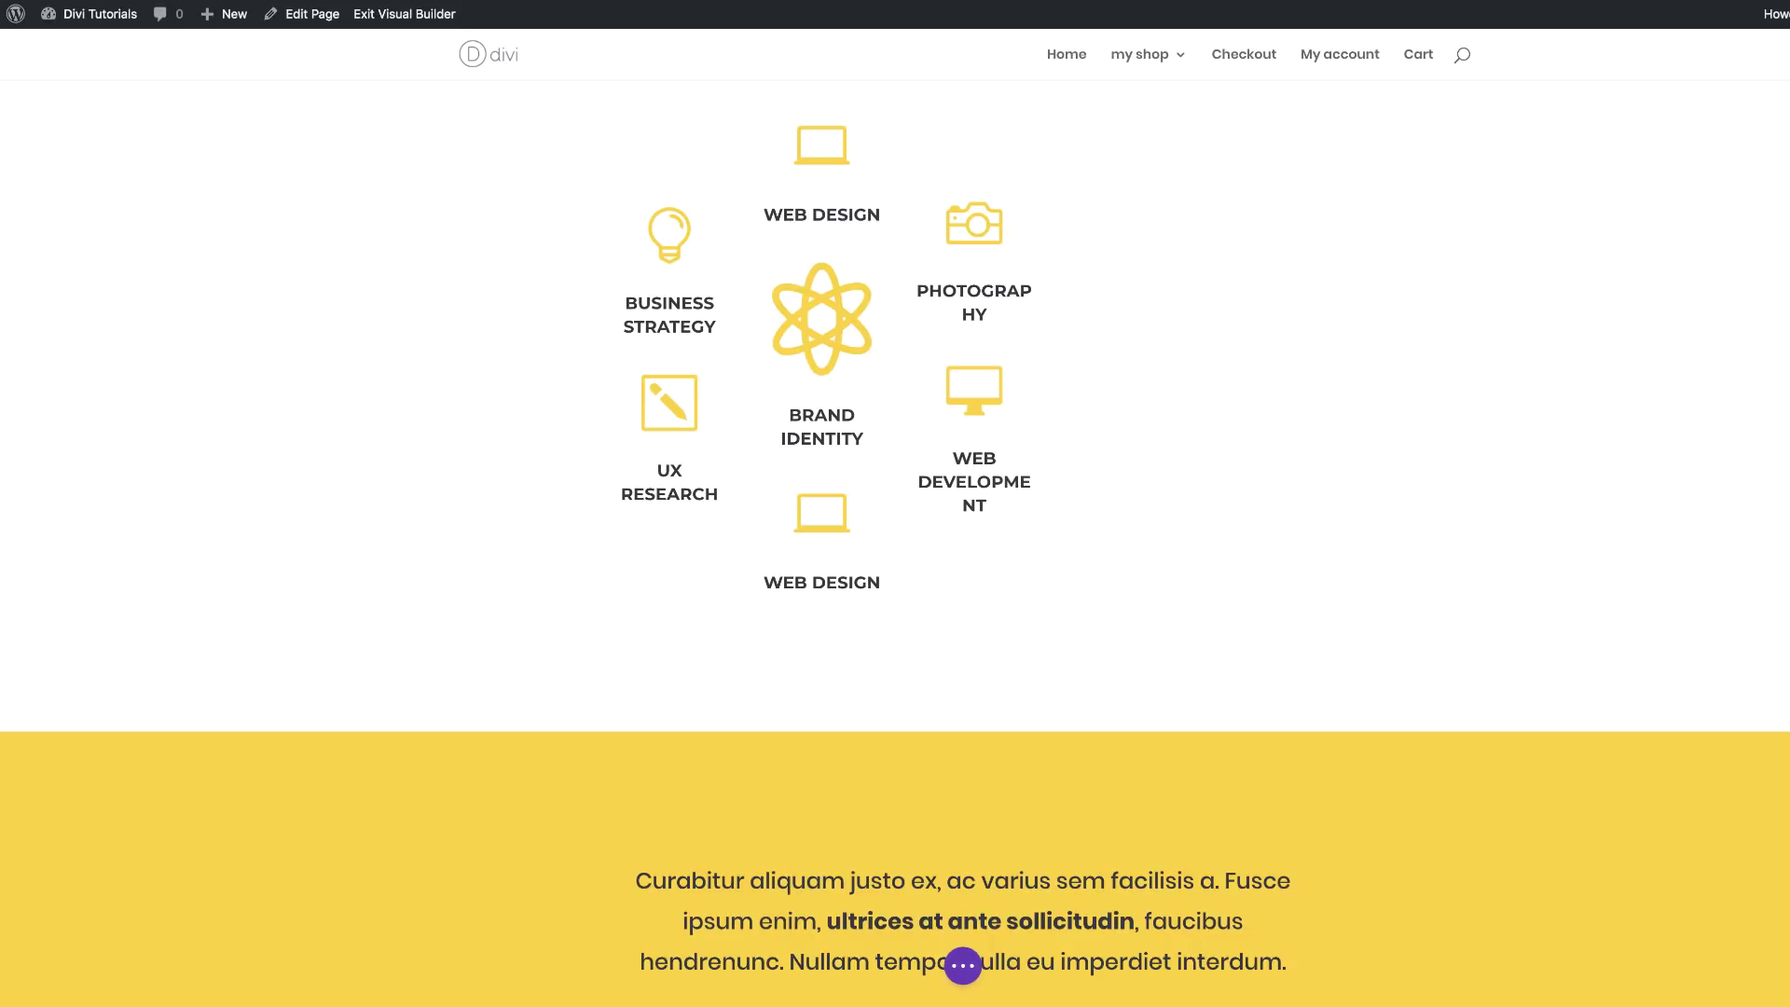
Add a one-column row under the Our Work images containing a Gallery module
{"action": "scroll", "coordinate": [1490, 647], "scroll_direction": "down", "scroll_amount": 5}
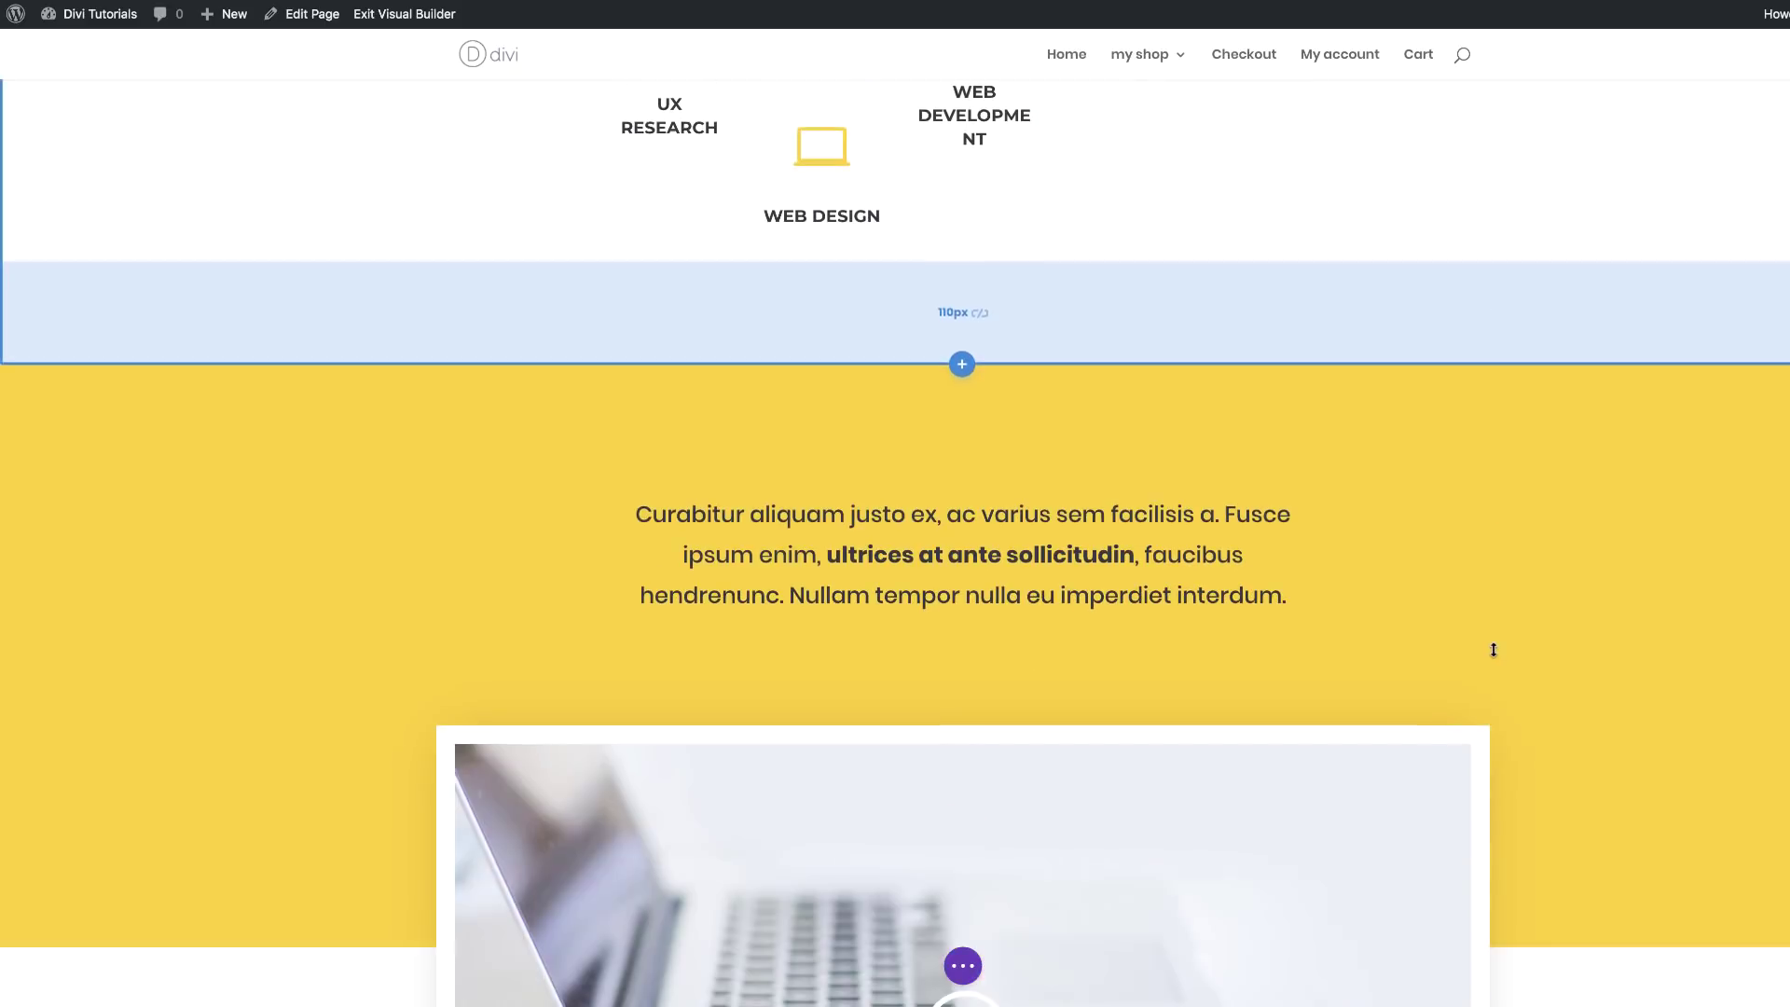
{"action": "scroll", "coordinate": [1493, 650], "scroll_direction": "down", "scroll_amount": 15}
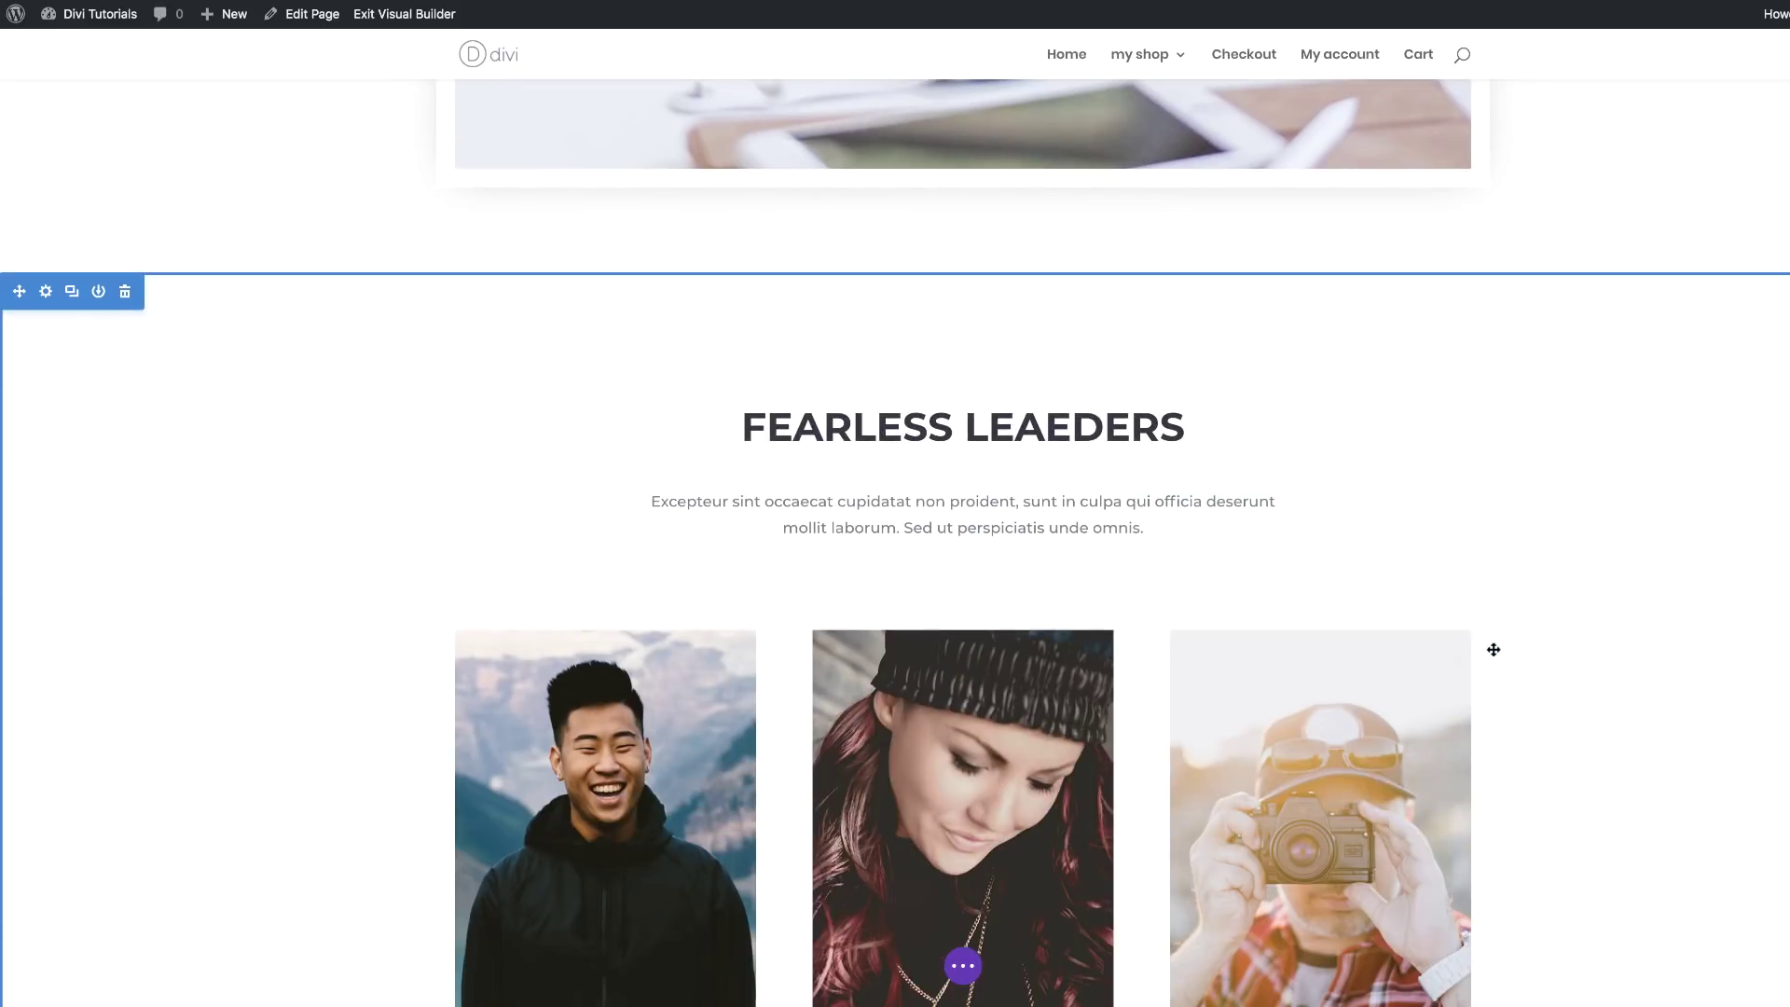
{"action": "scroll", "coordinate": [1493, 649], "scroll_direction": "down", "scroll_amount": 10}
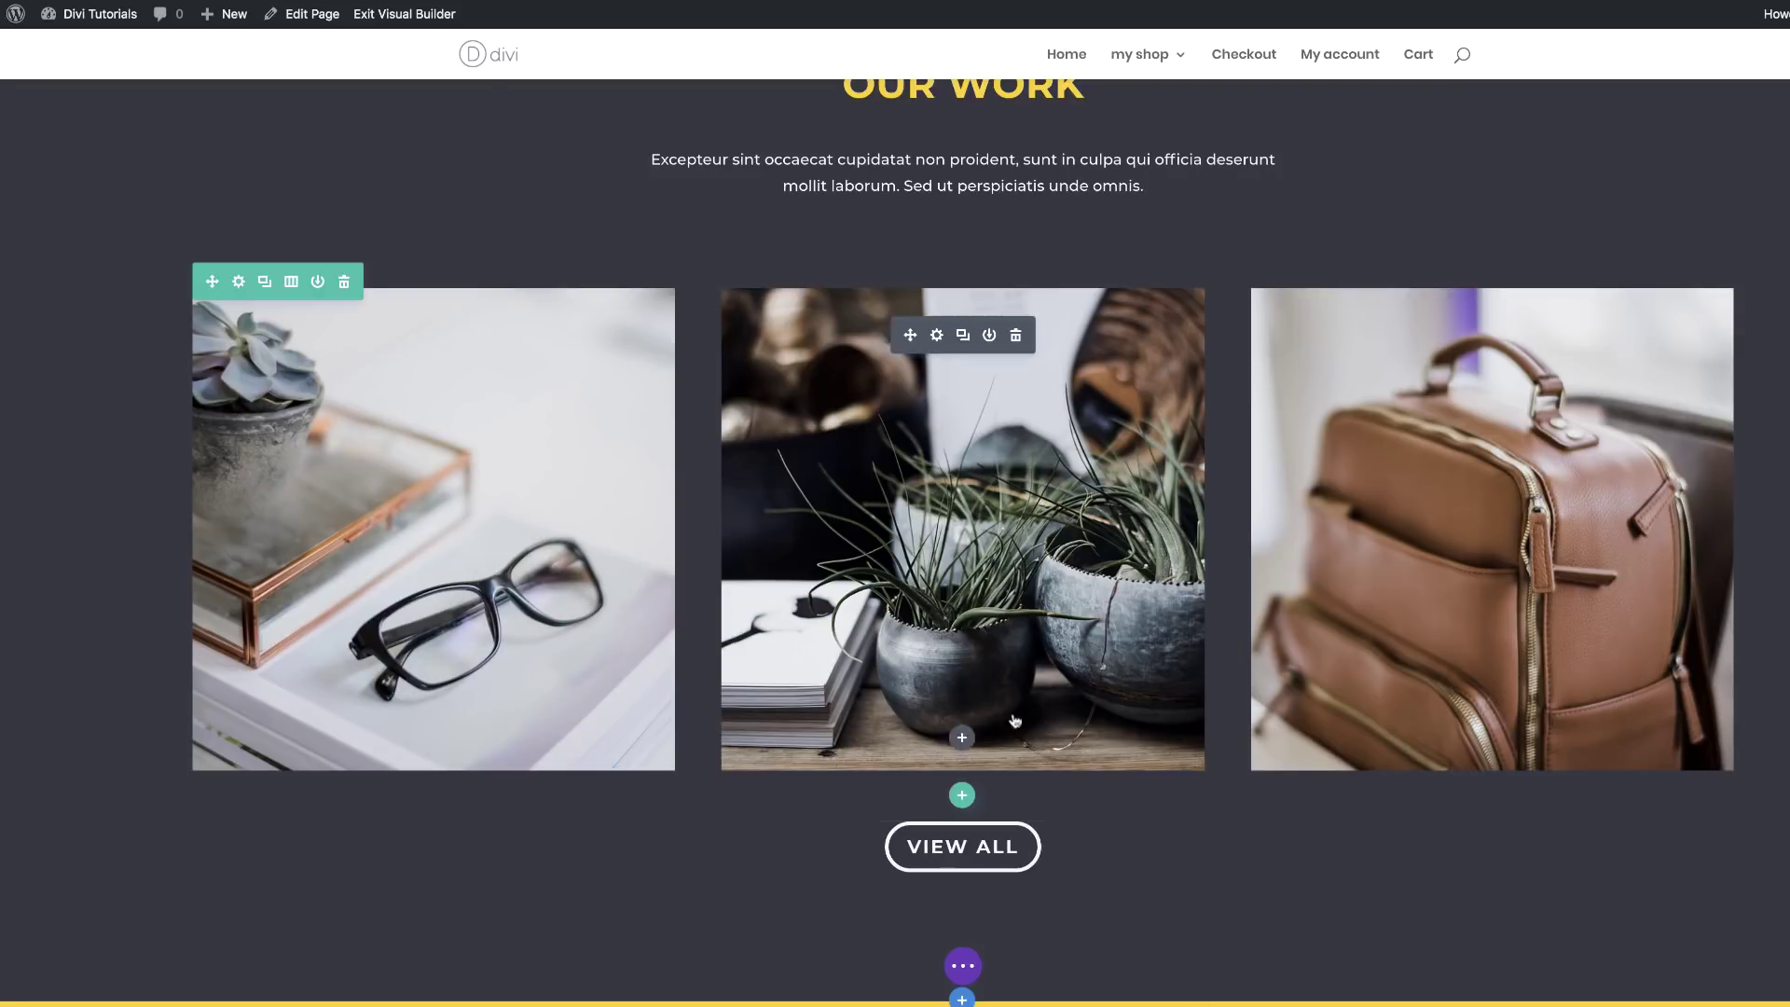
{"action": "left_click", "coordinate": [962, 796]}
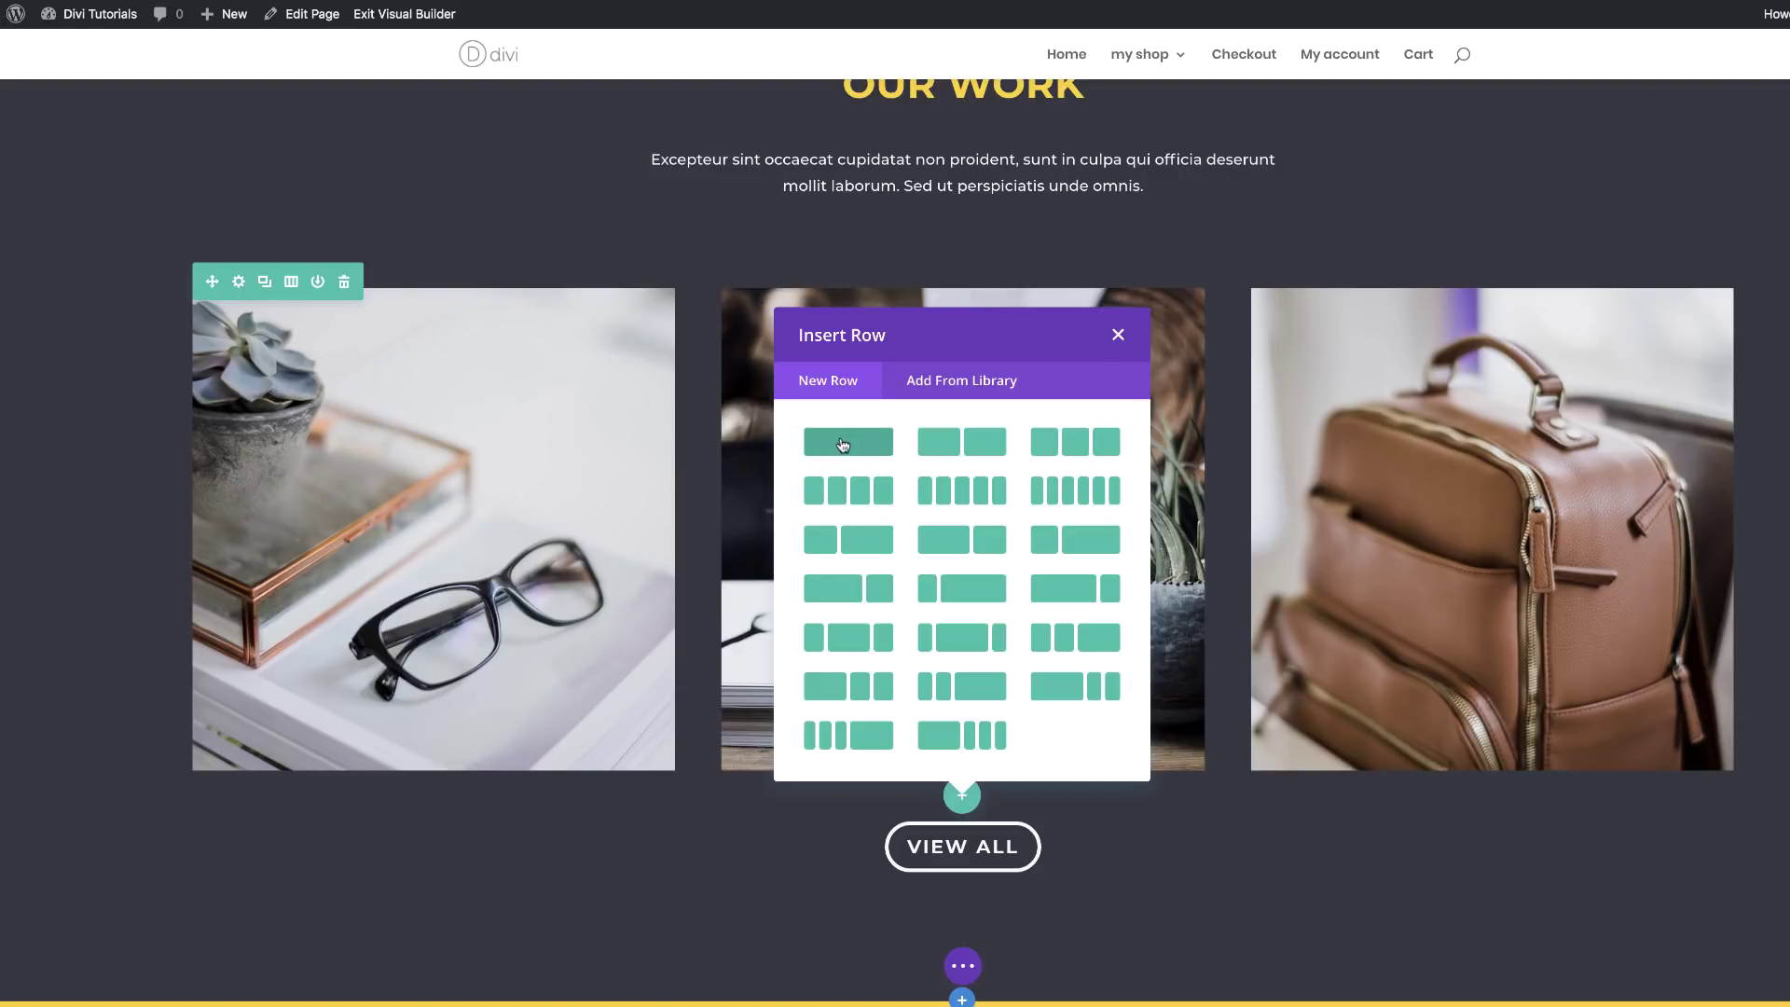
{"action": "left_click", "coordinate": [844, 444]}
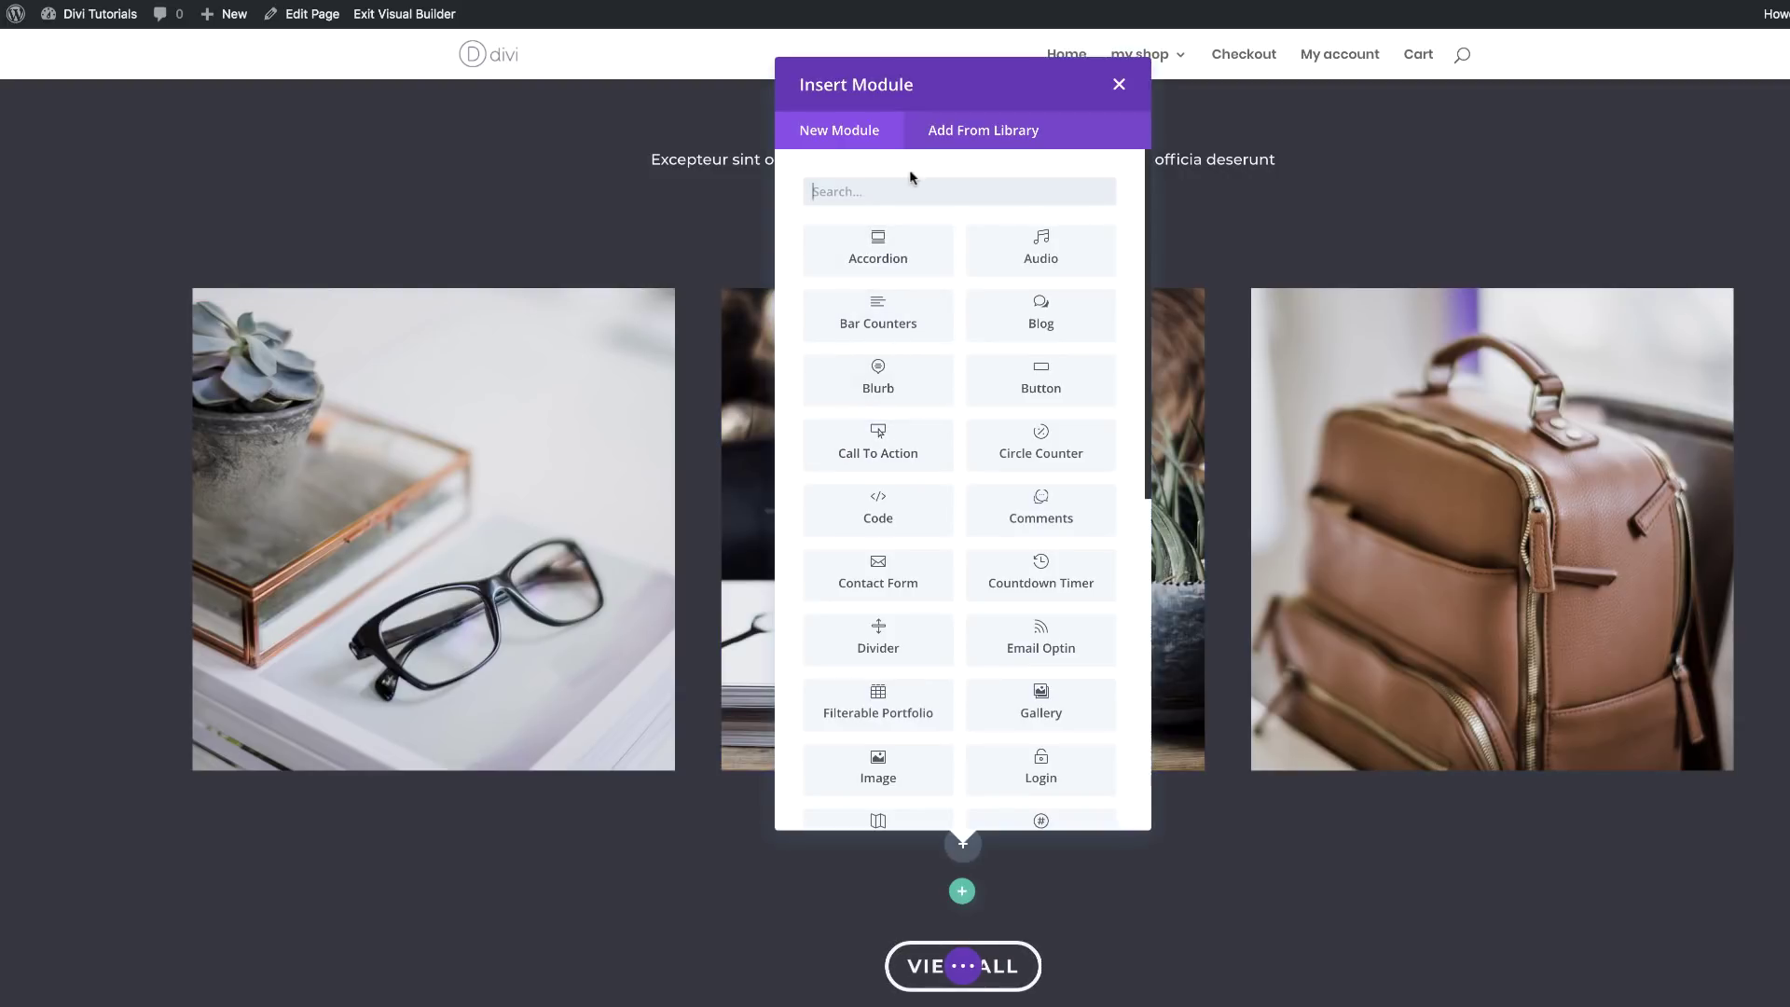
{"action": "left_click", "coordinate": [906, 190]}
{"action": "type", "text": "galle"}
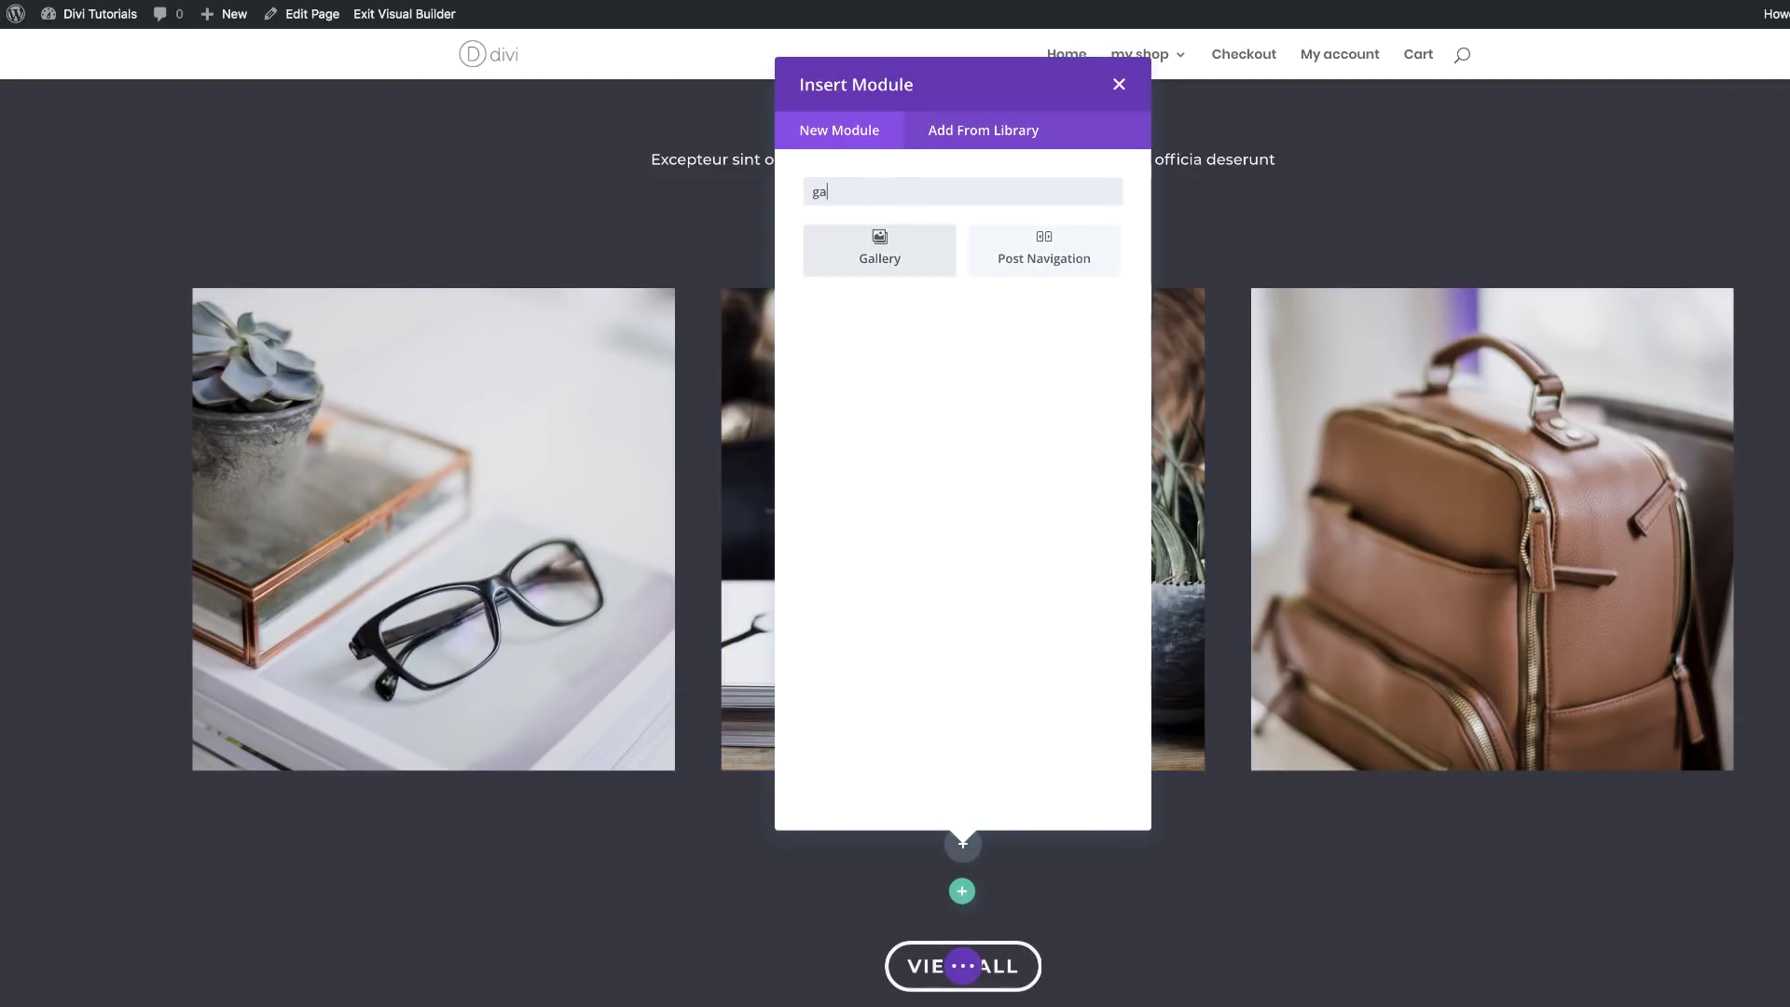
{"action": "left_click", "coordinate": [887, 254]}
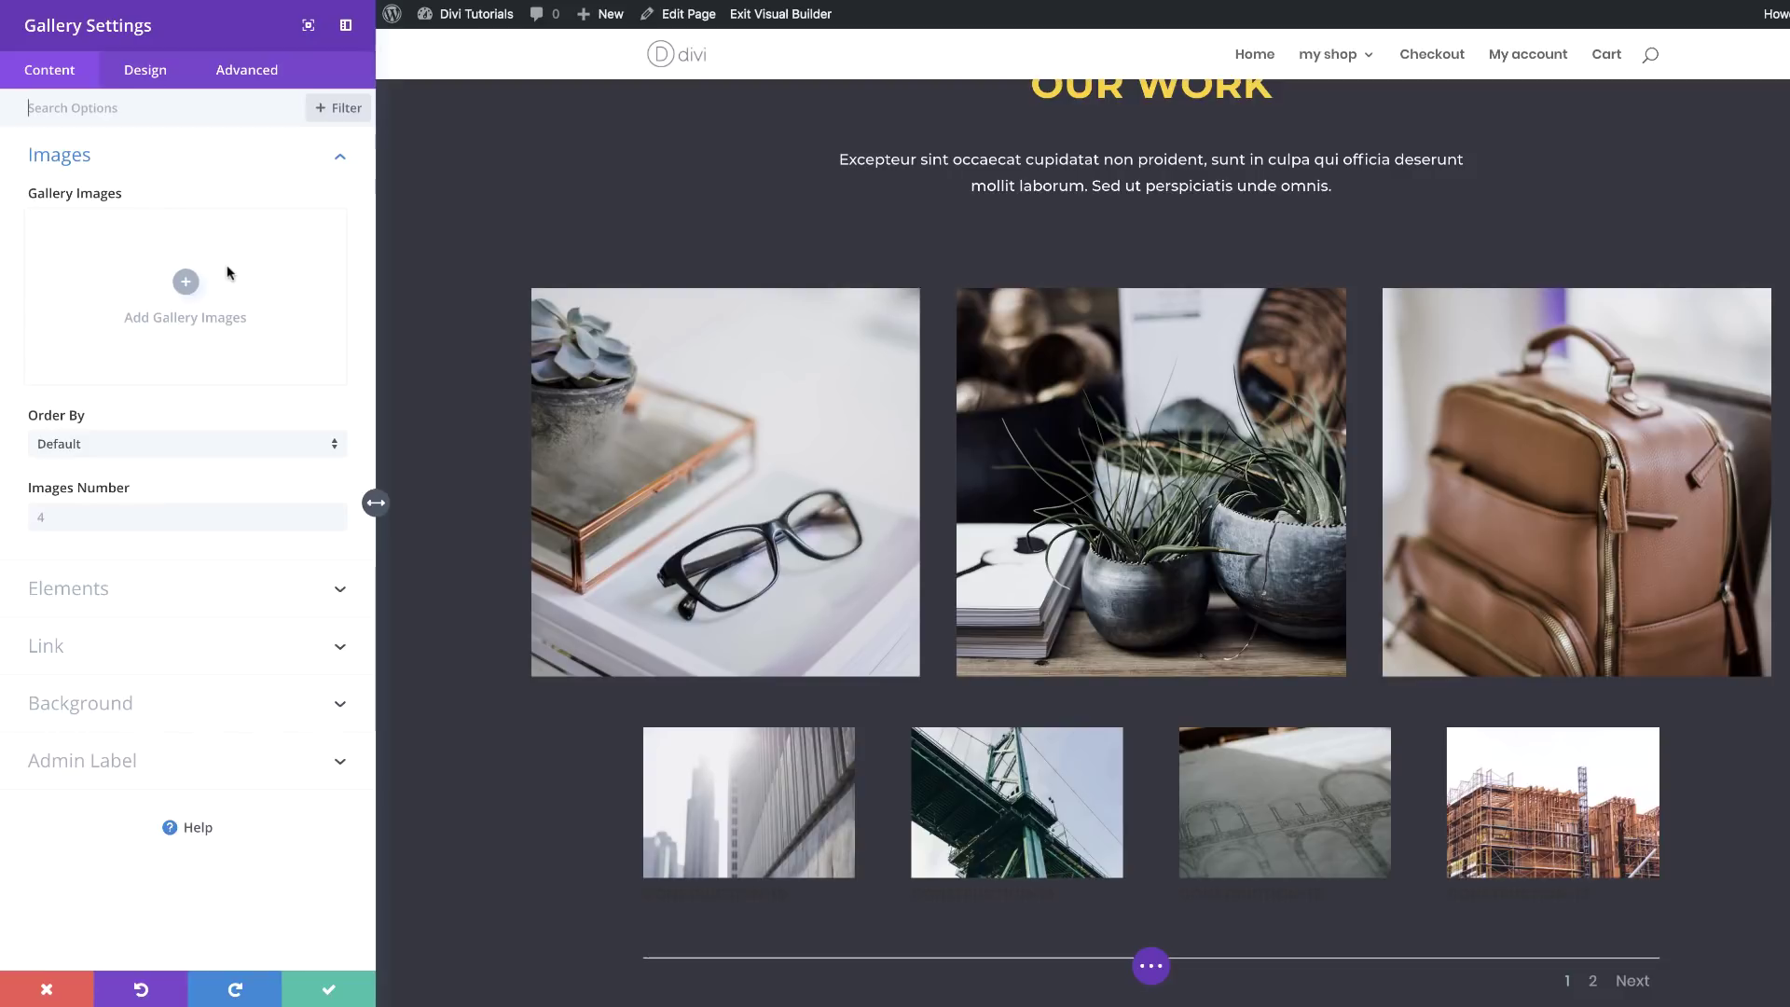
Turn off the gallery's titles, captions and pagination, and set Images Number to 4
{"action": "left_click", "coordinate": [98, 594]}
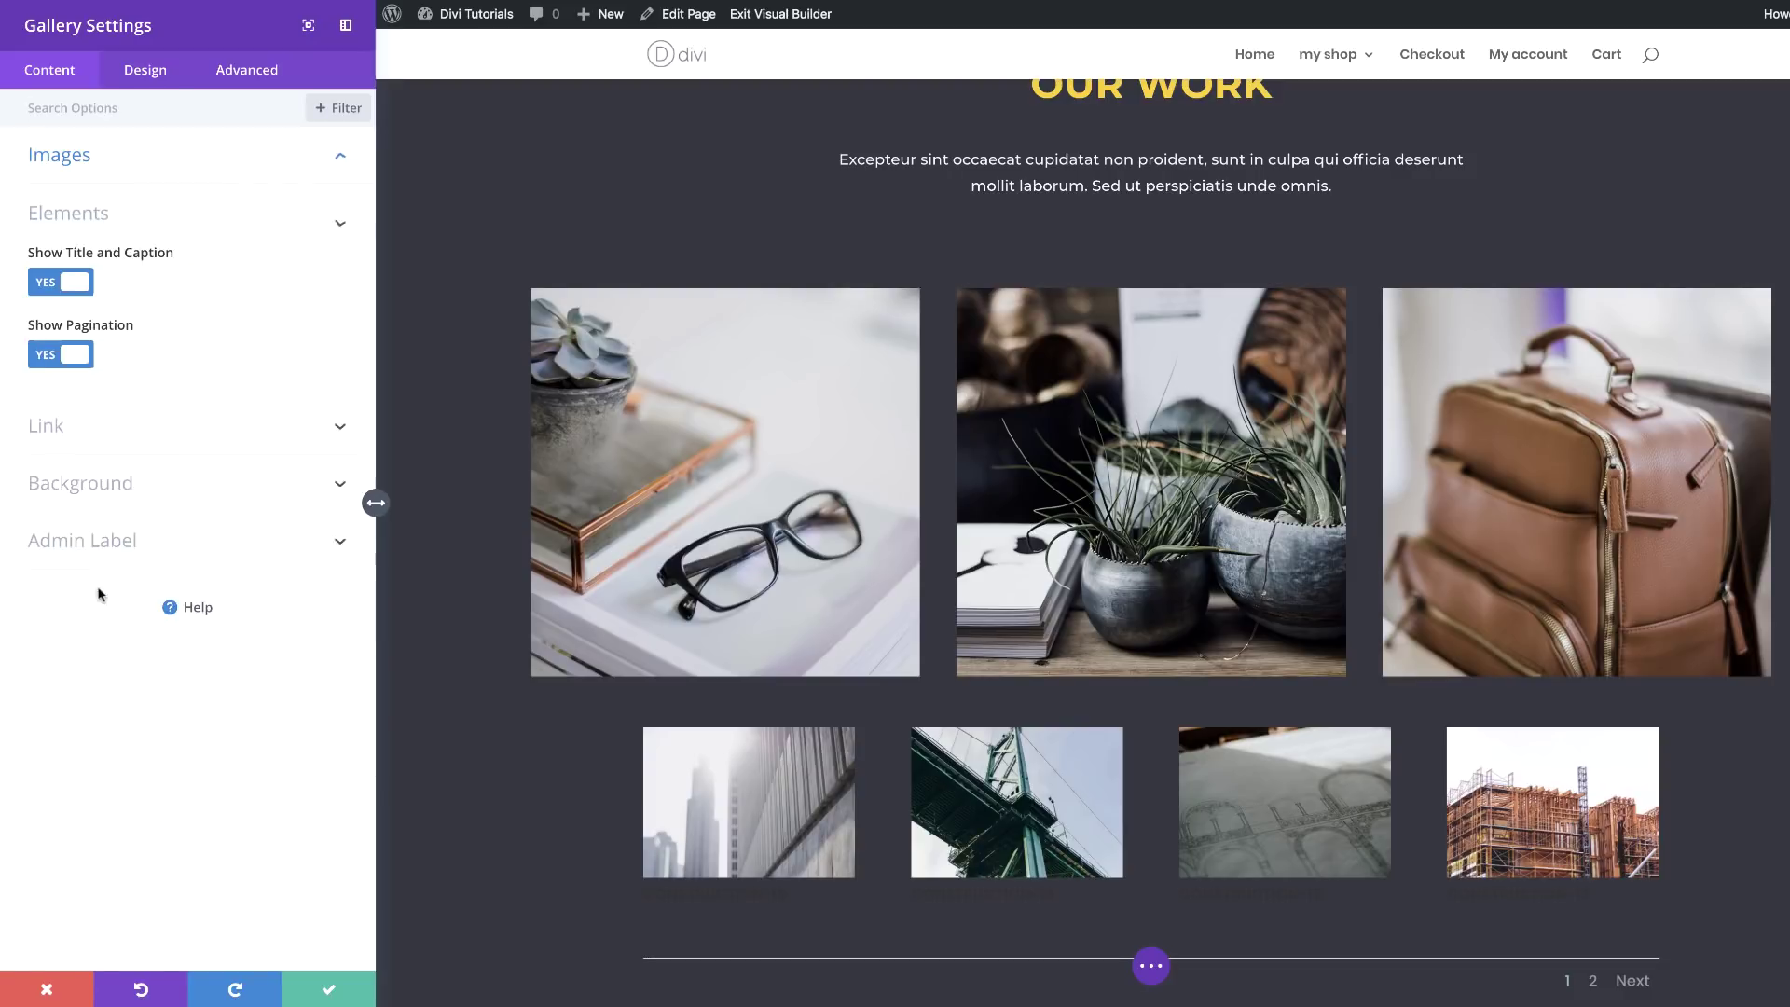
{"action": "left_click", "coordinate": [45, 293]}
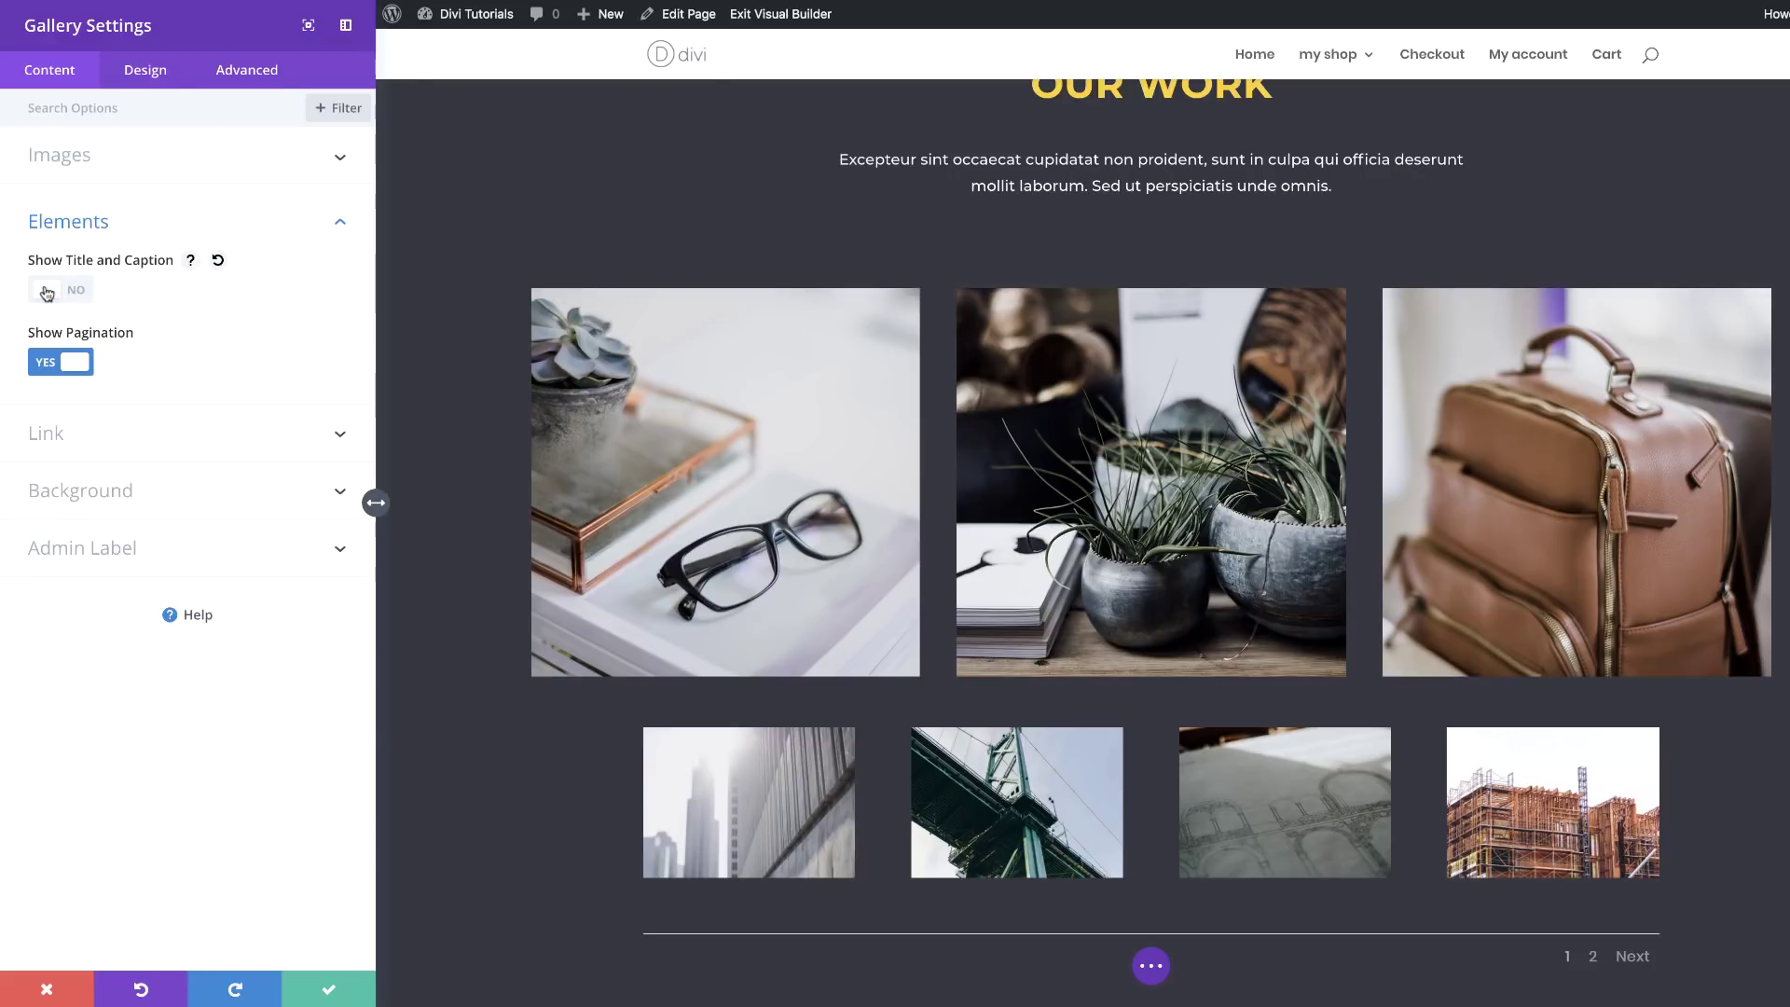
{"action": "left_click", "coordinate": [45, 366]}
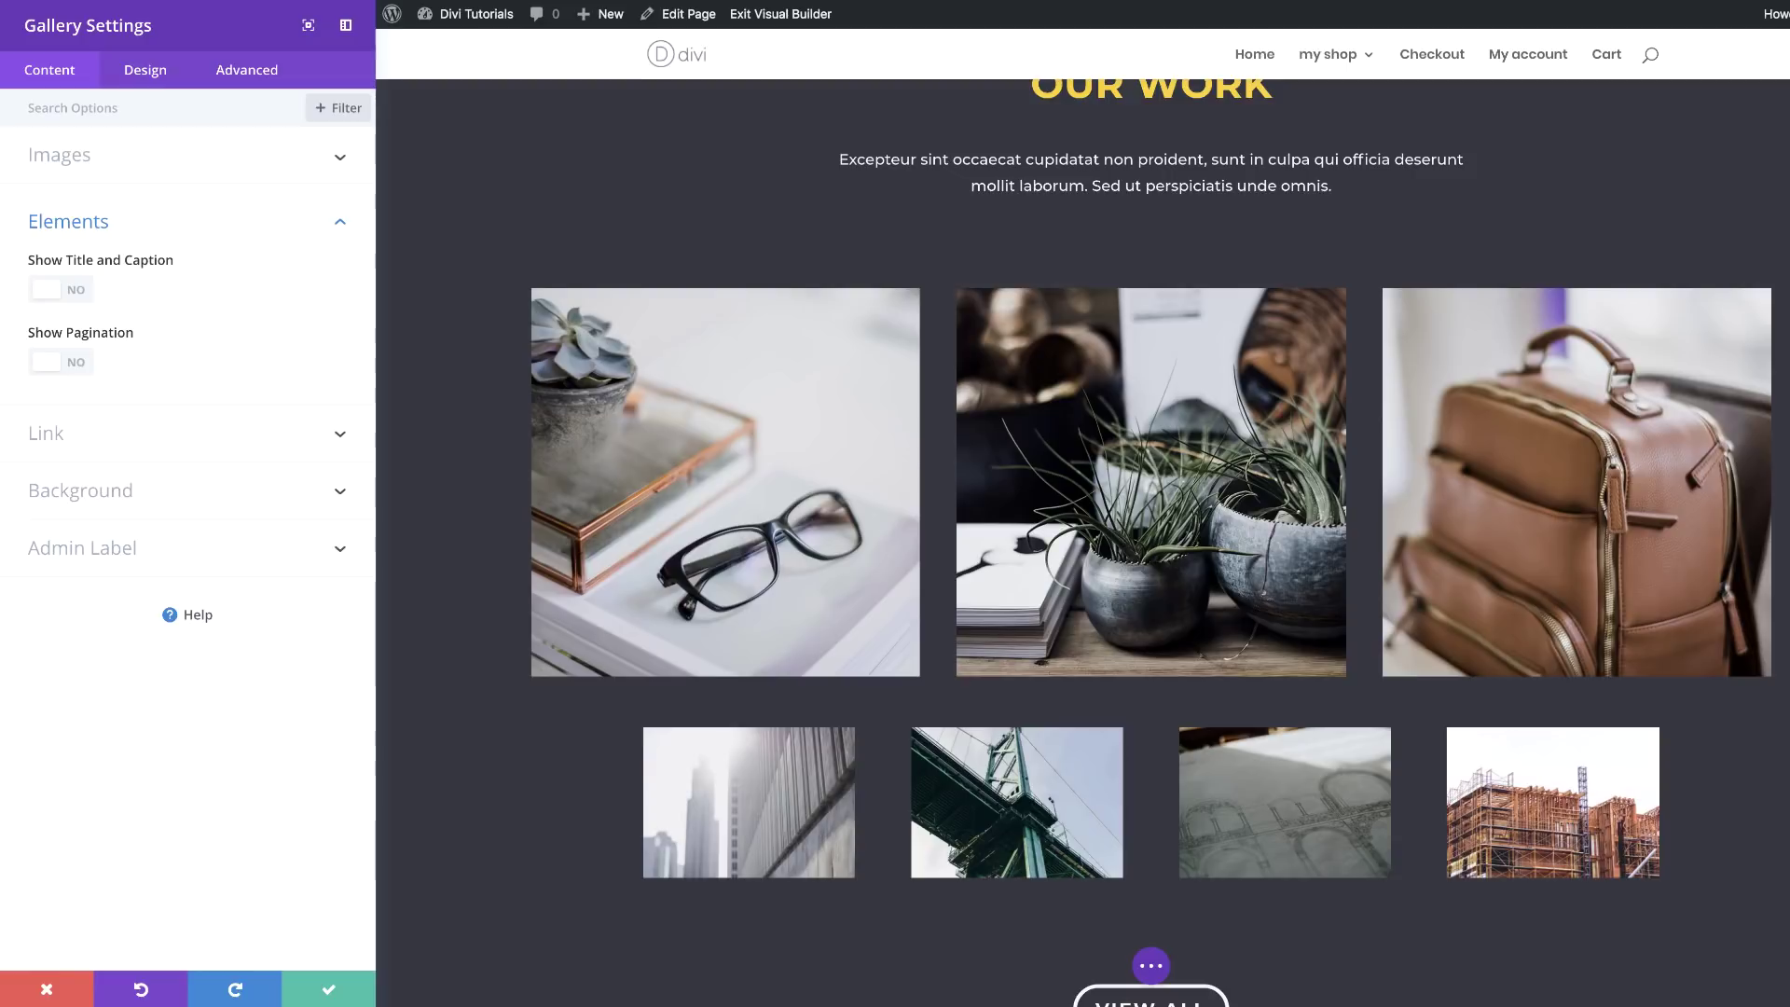
{"action": "left_click", "coordinate": [78, 161]}
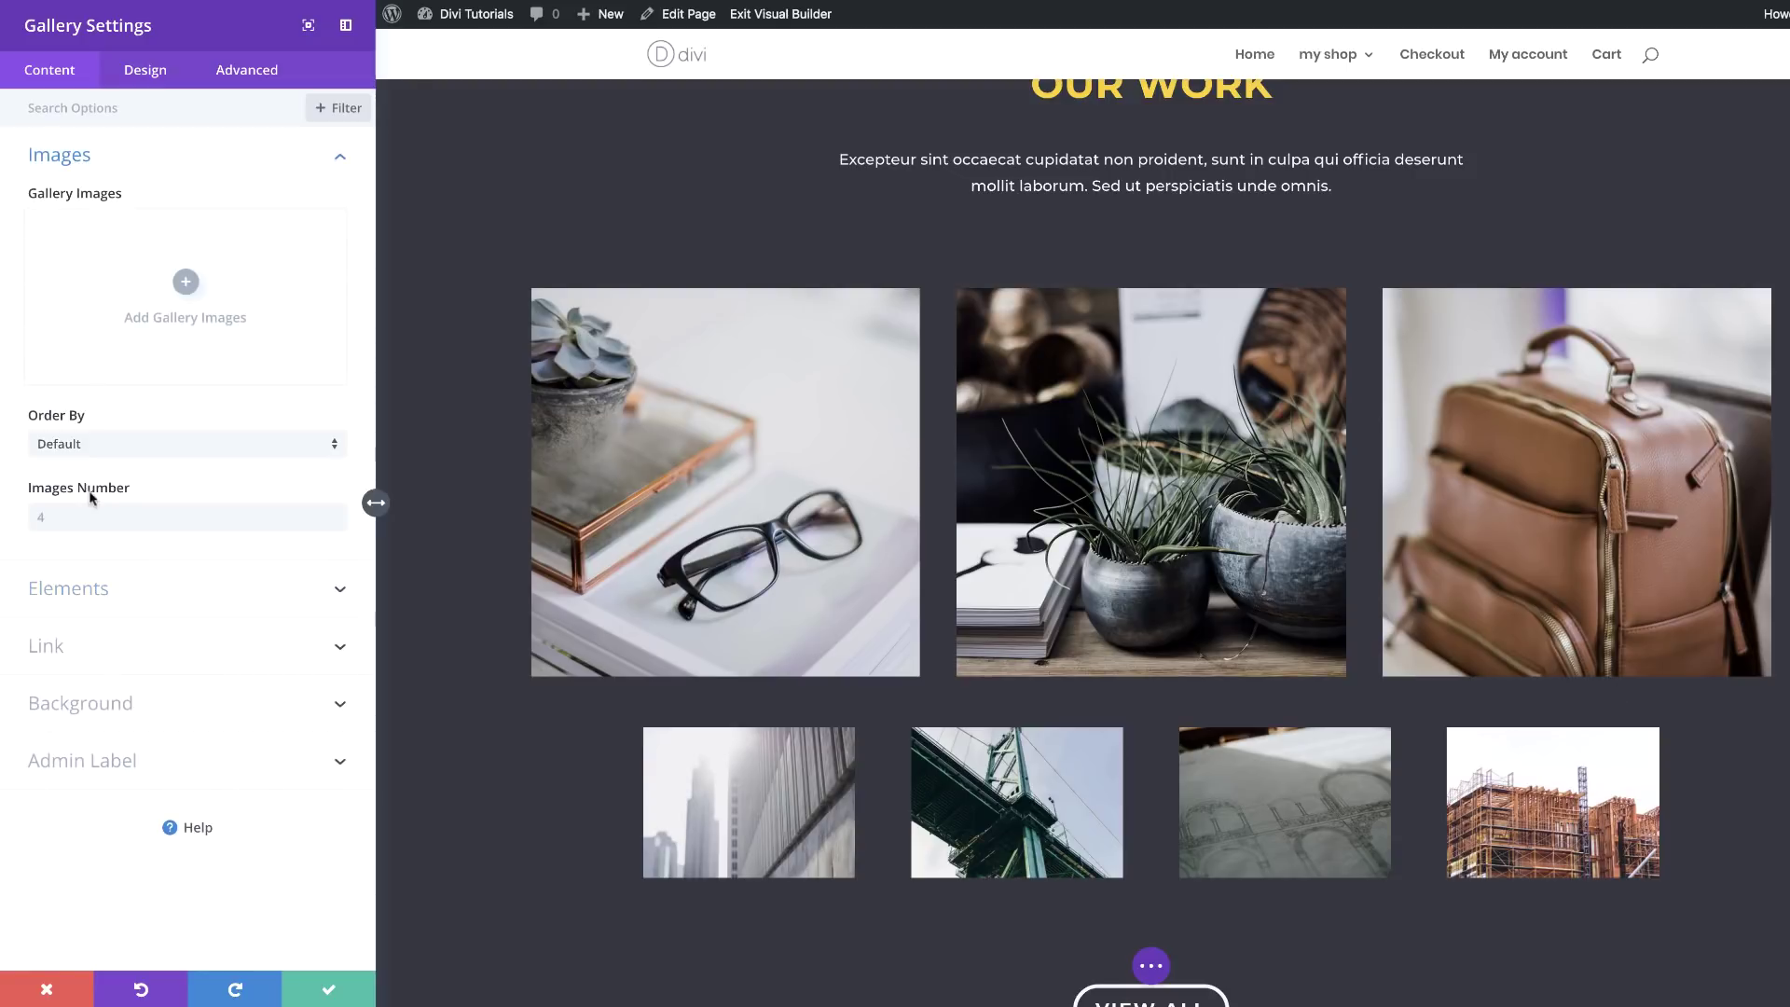
{"action": "left_click", "coordinate": [52, 514]}
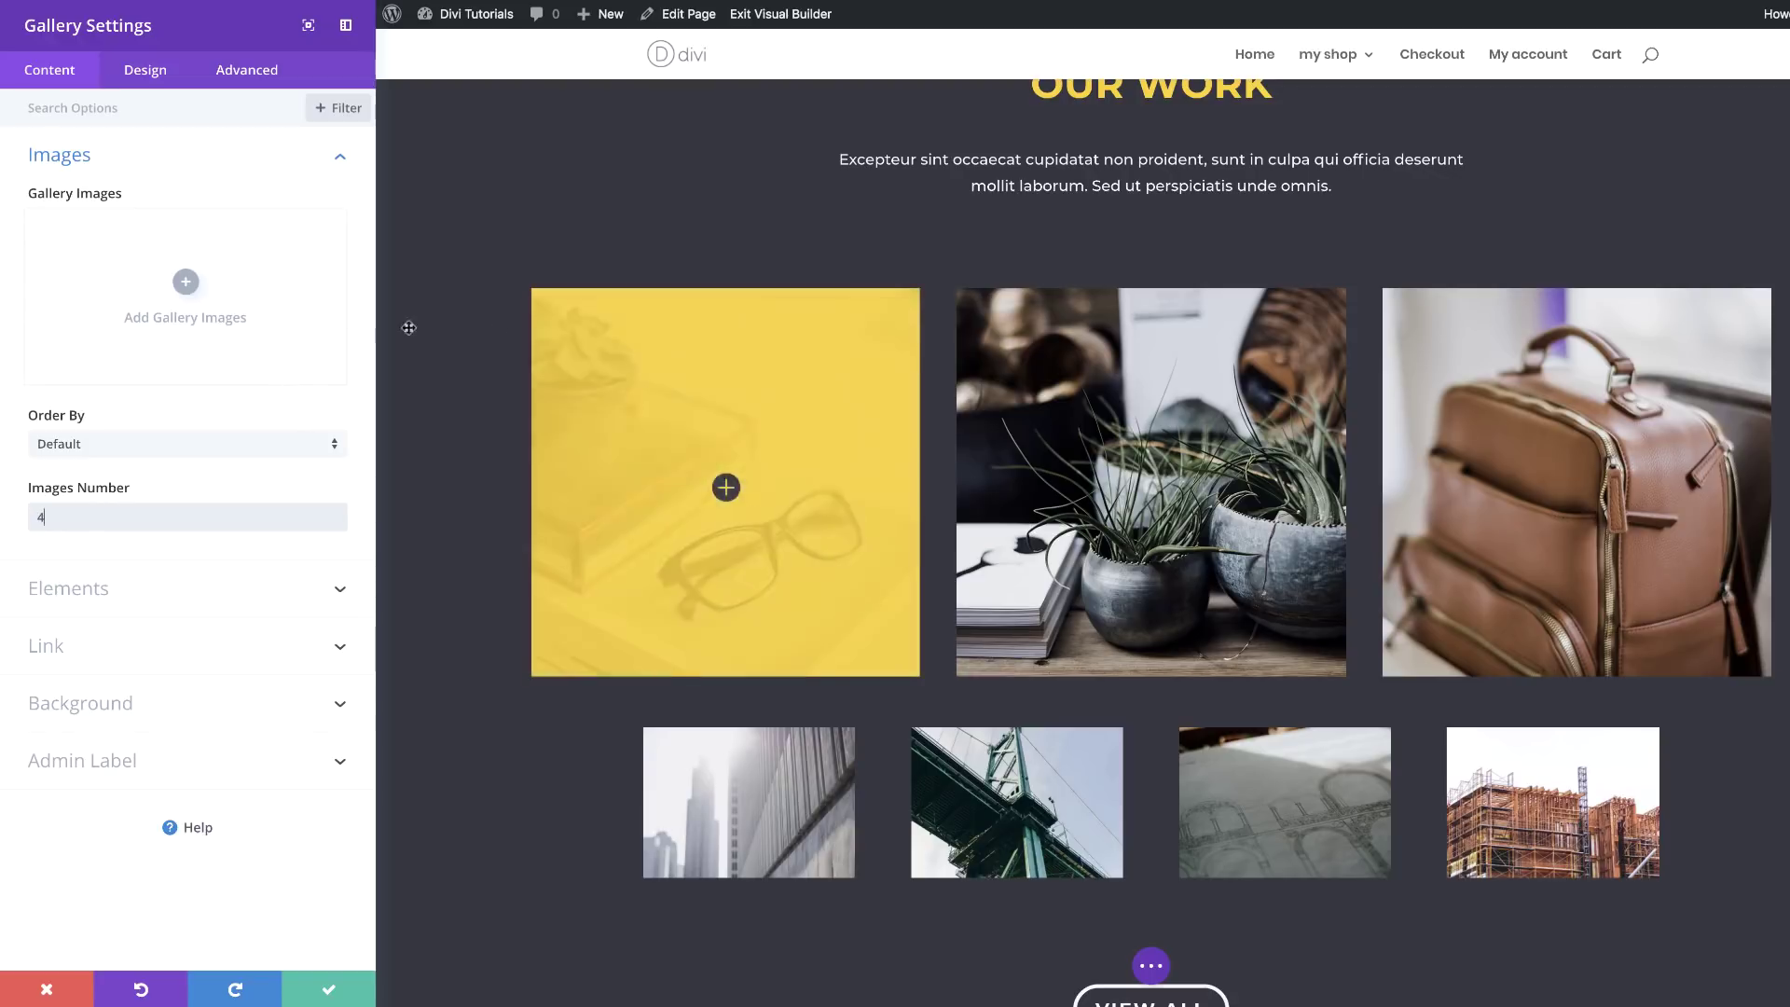
{"action": "left_click", "coordinate": [187, 283]}
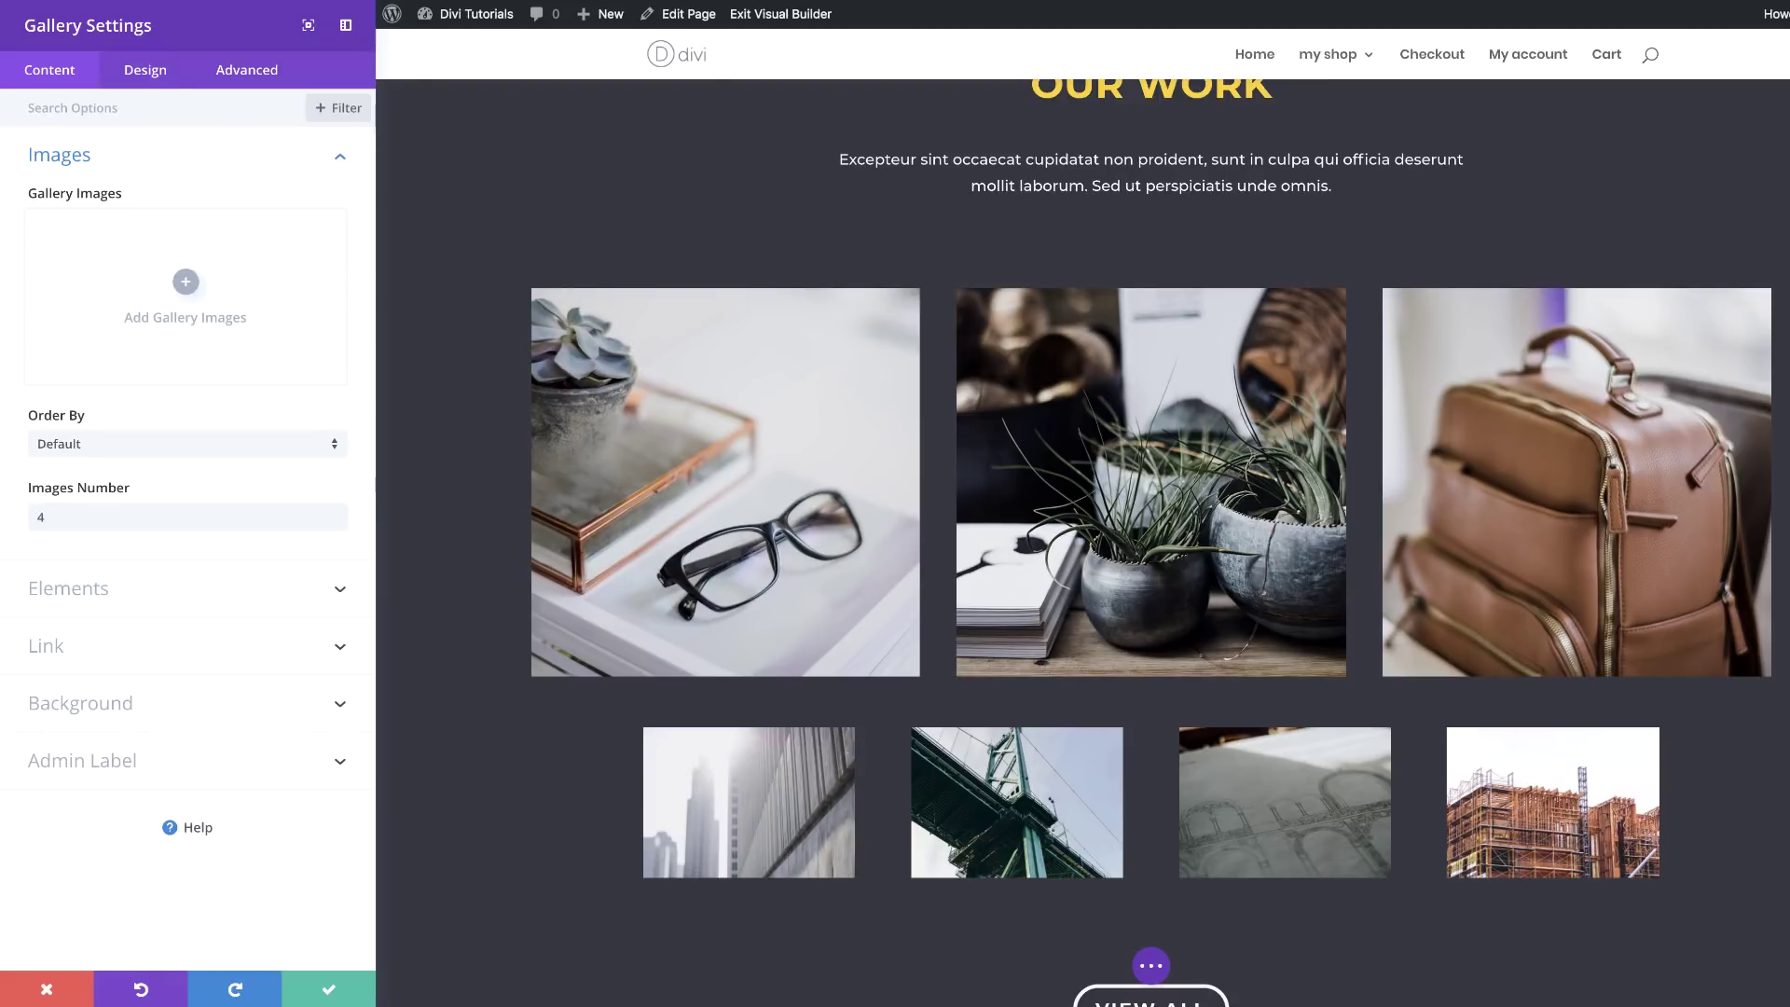
{"action": "left_click", "coordinate": [147, 74]}
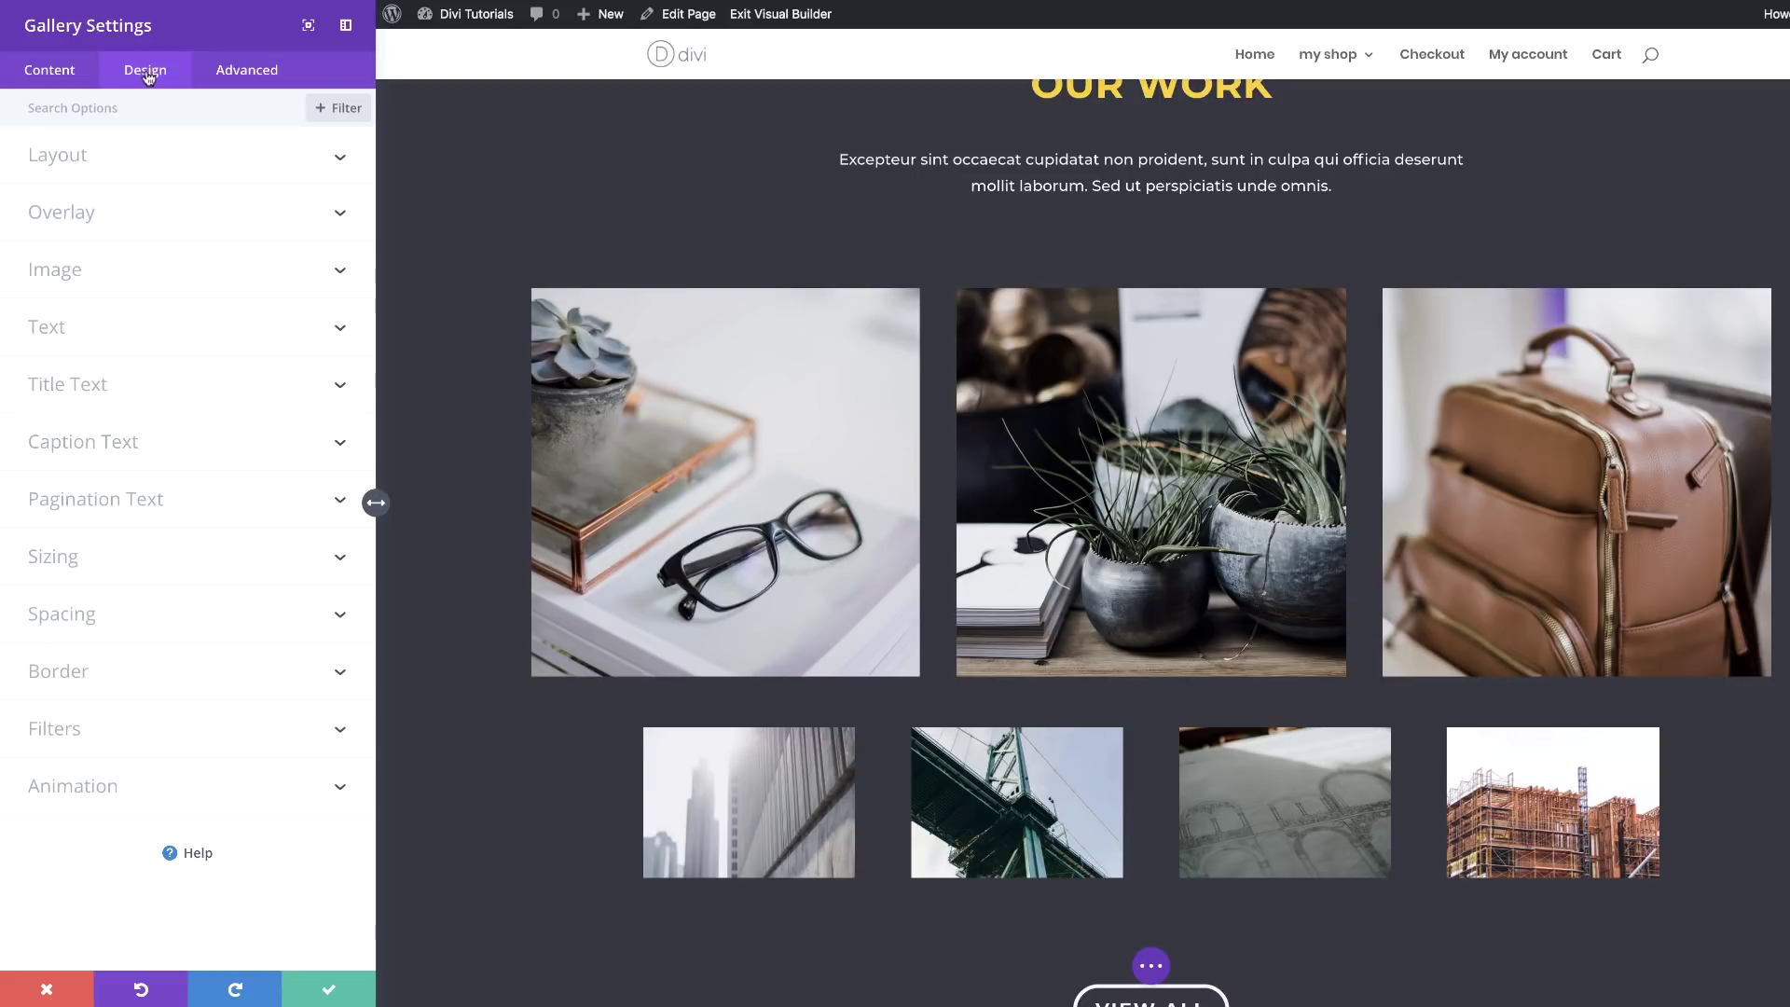
Set the gallery's zoom icon colour to #353740 and hover overlay to rgba(252,210,29,0.92)
{"action": "left_click", "coordinate": [86, 215]}
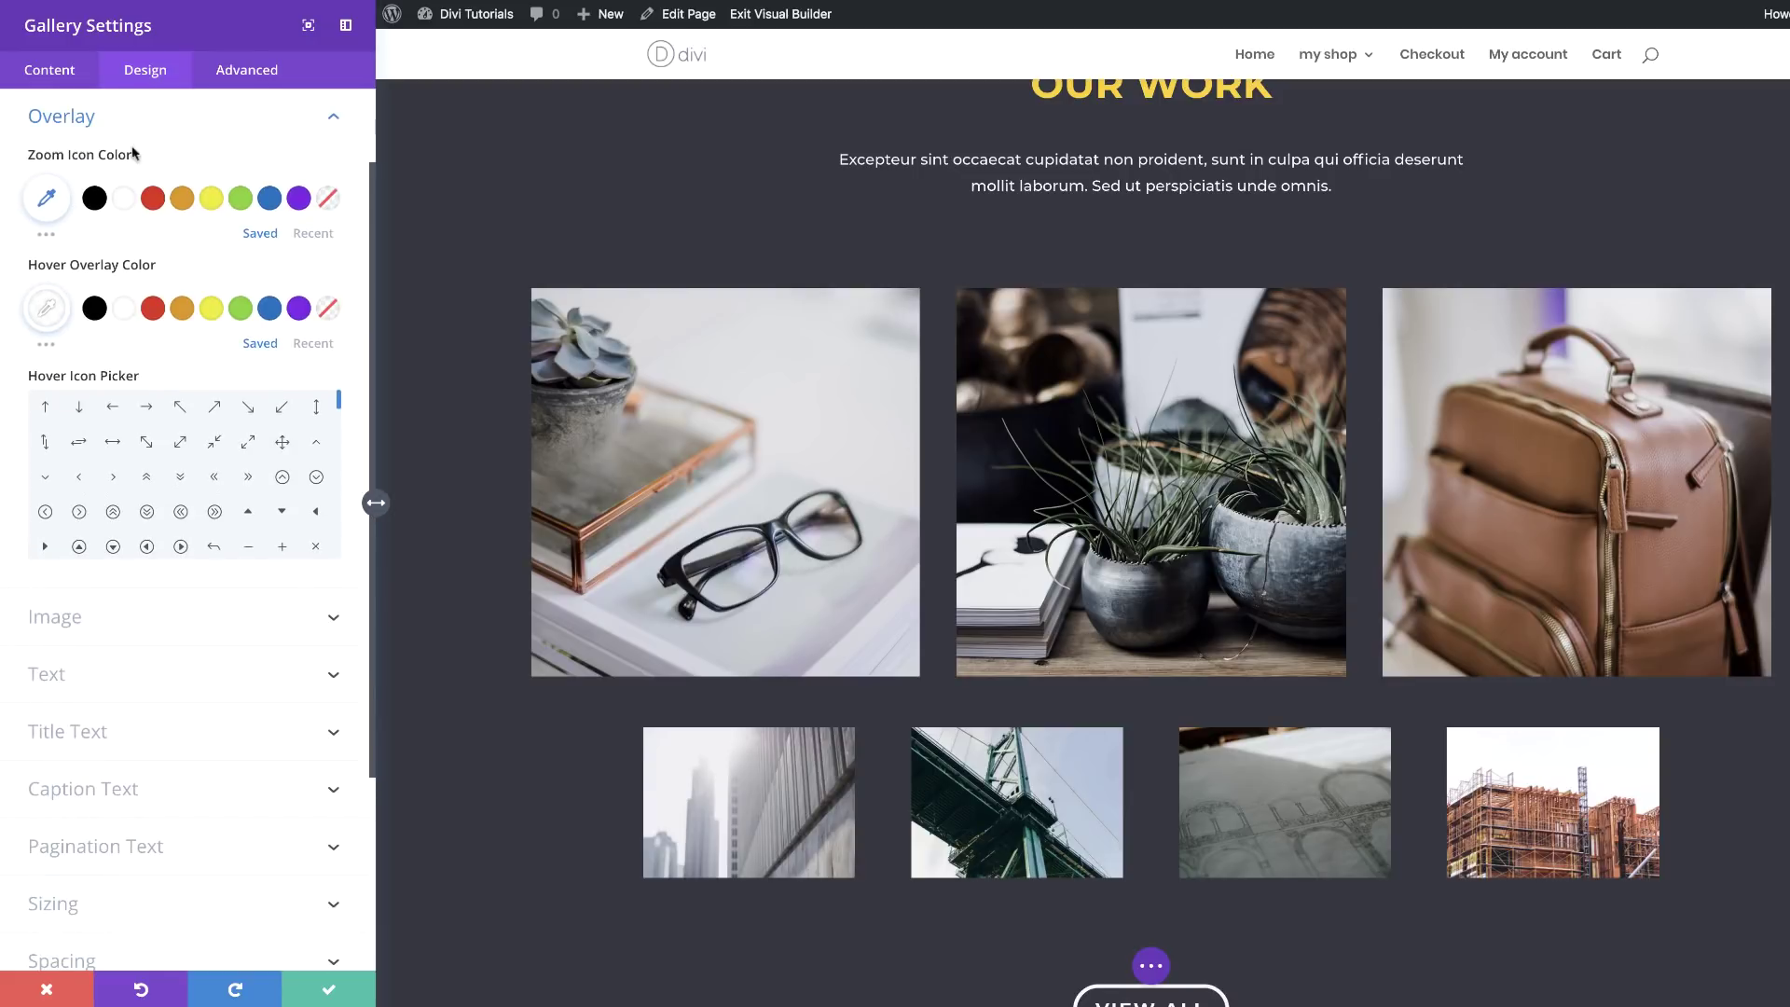
{"action": "left_click", "coordinate": [48, 200]}
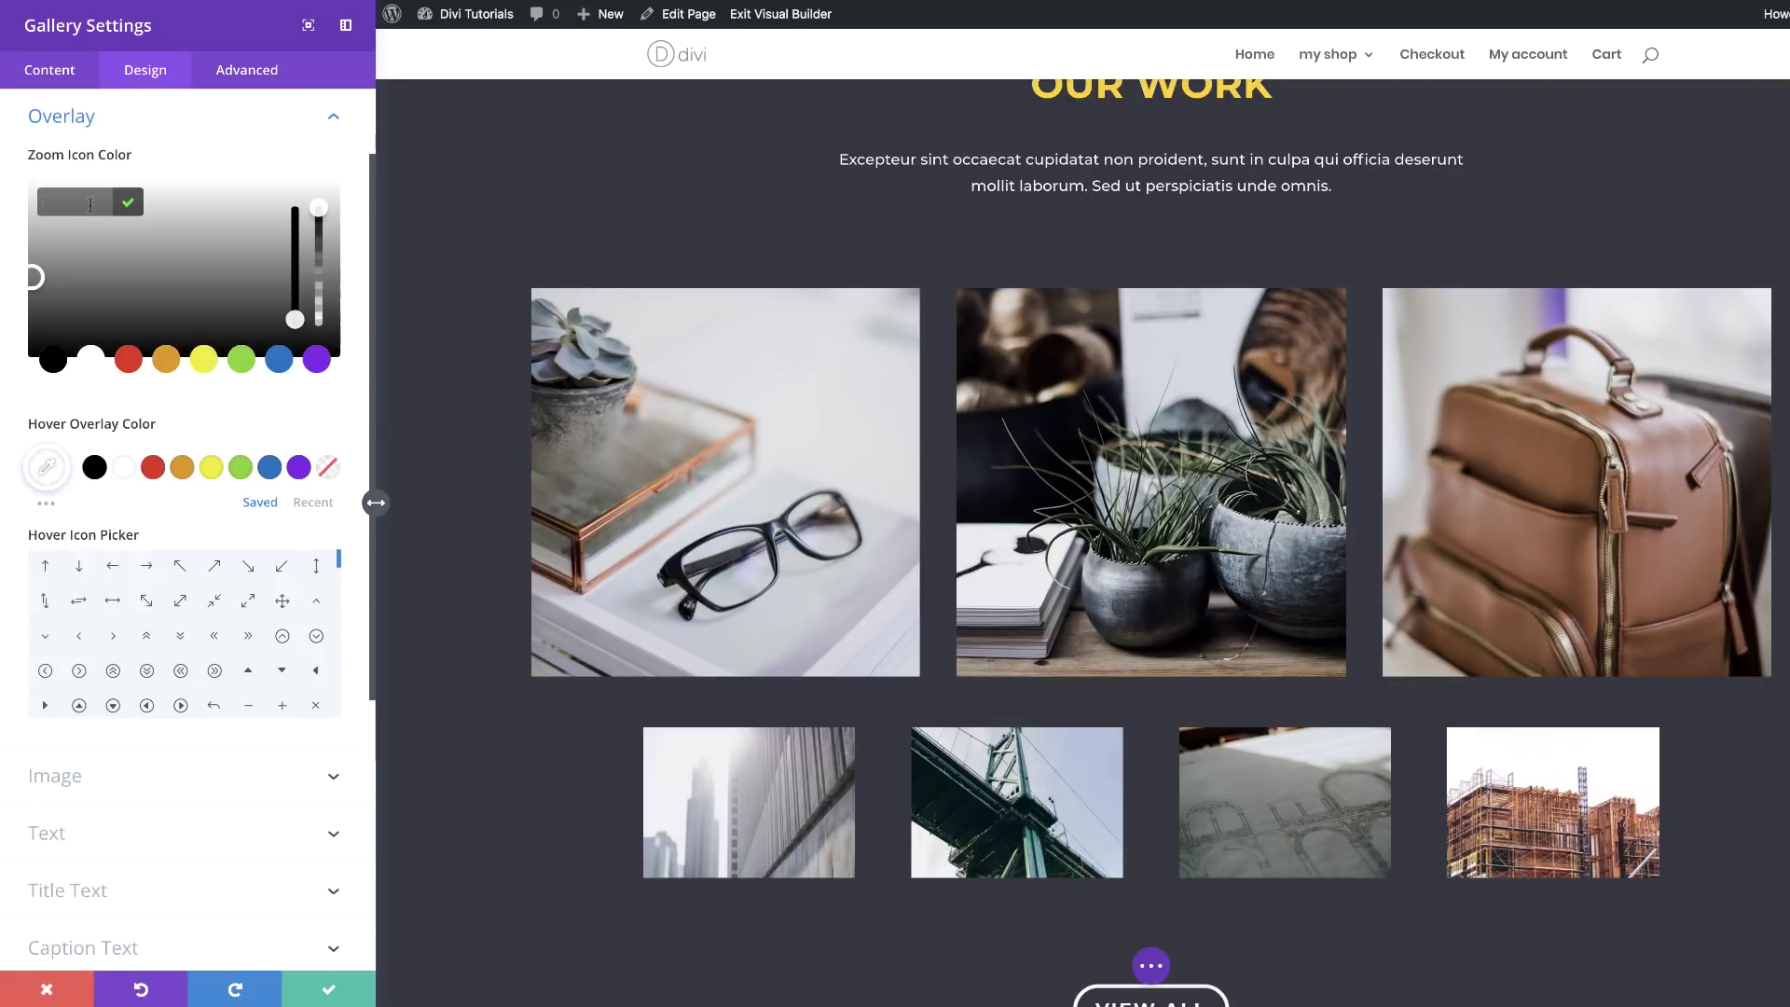
{"action": "left_click", "coordinate": [90, 204]}
{"action": "type", "text": "#353740"}
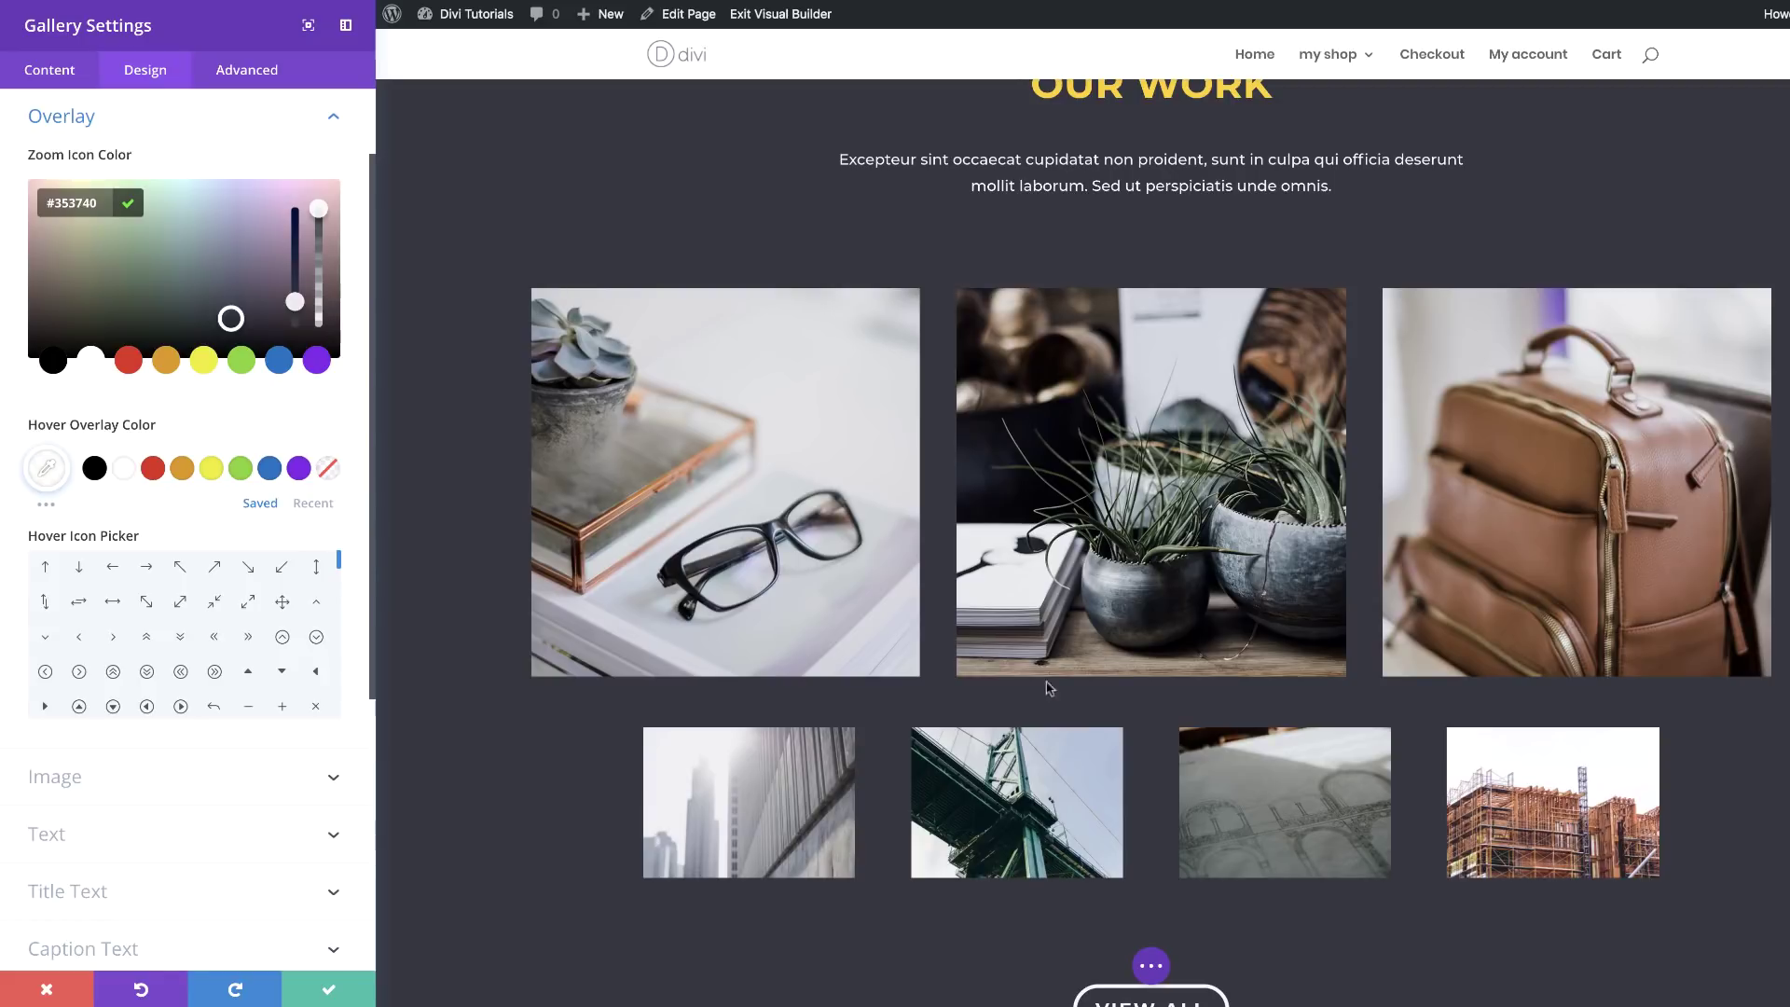
{"action": "left_click", "coordinate": [48, 472]}
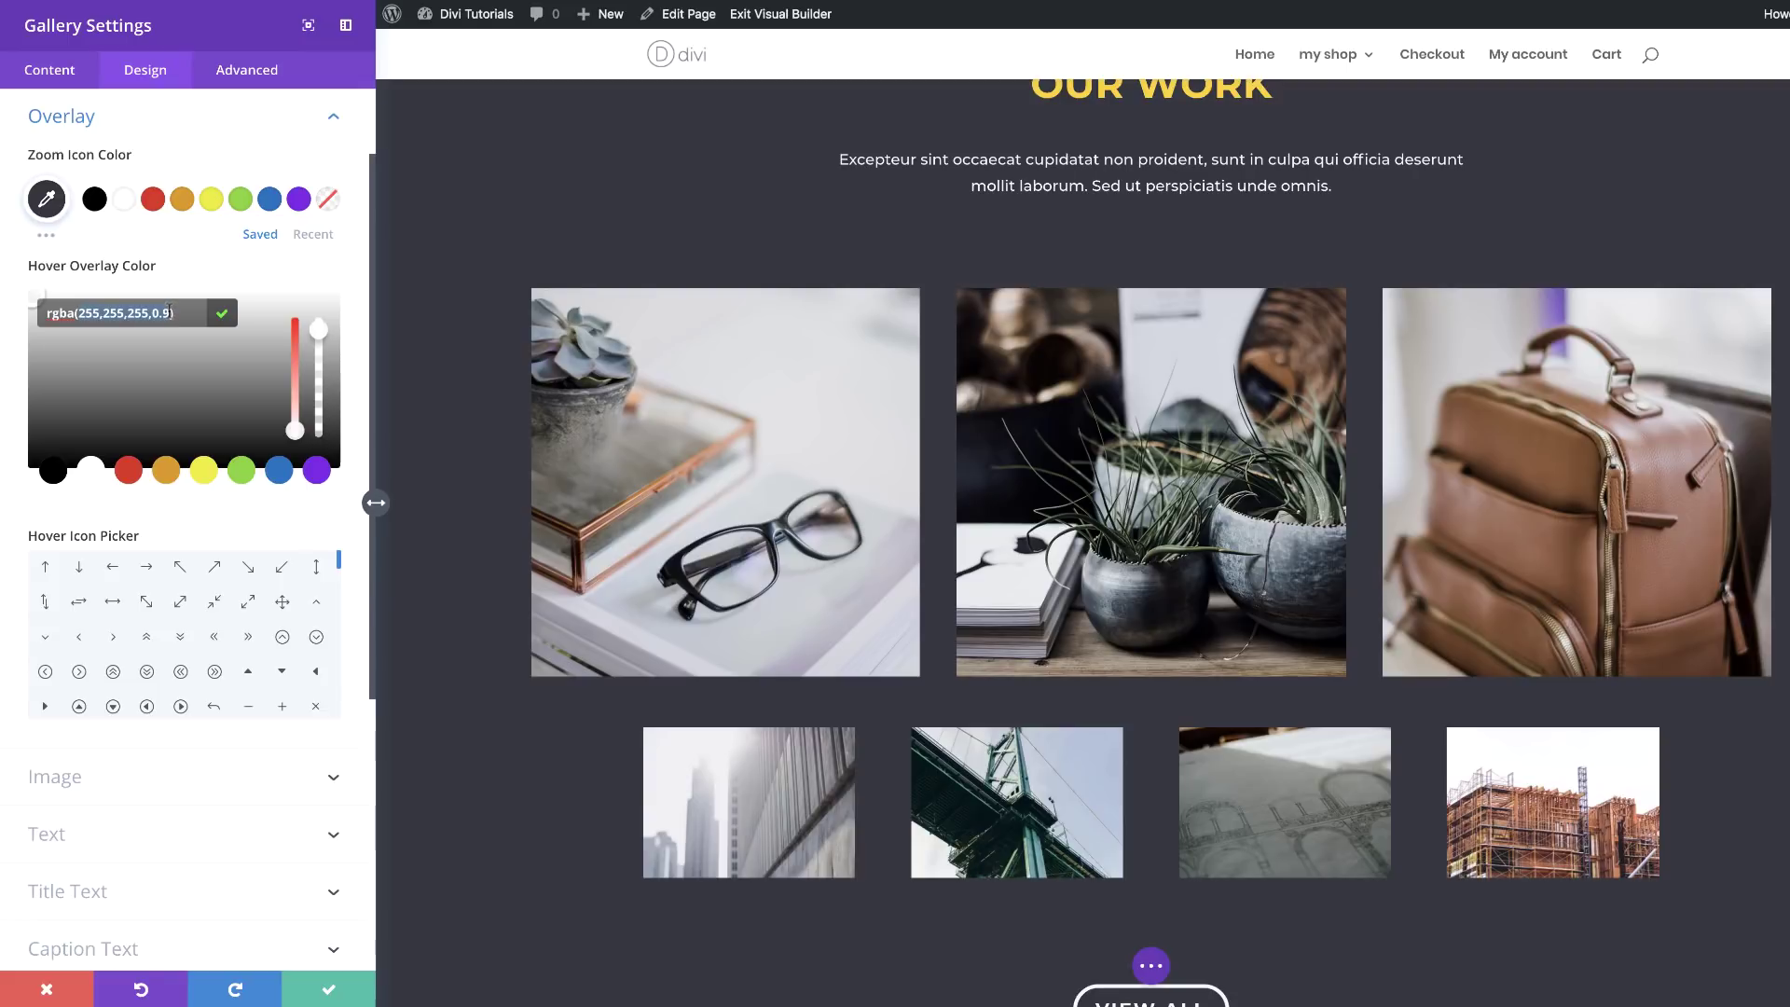
{"action": "type", "text": "252,210,29,0.92"}
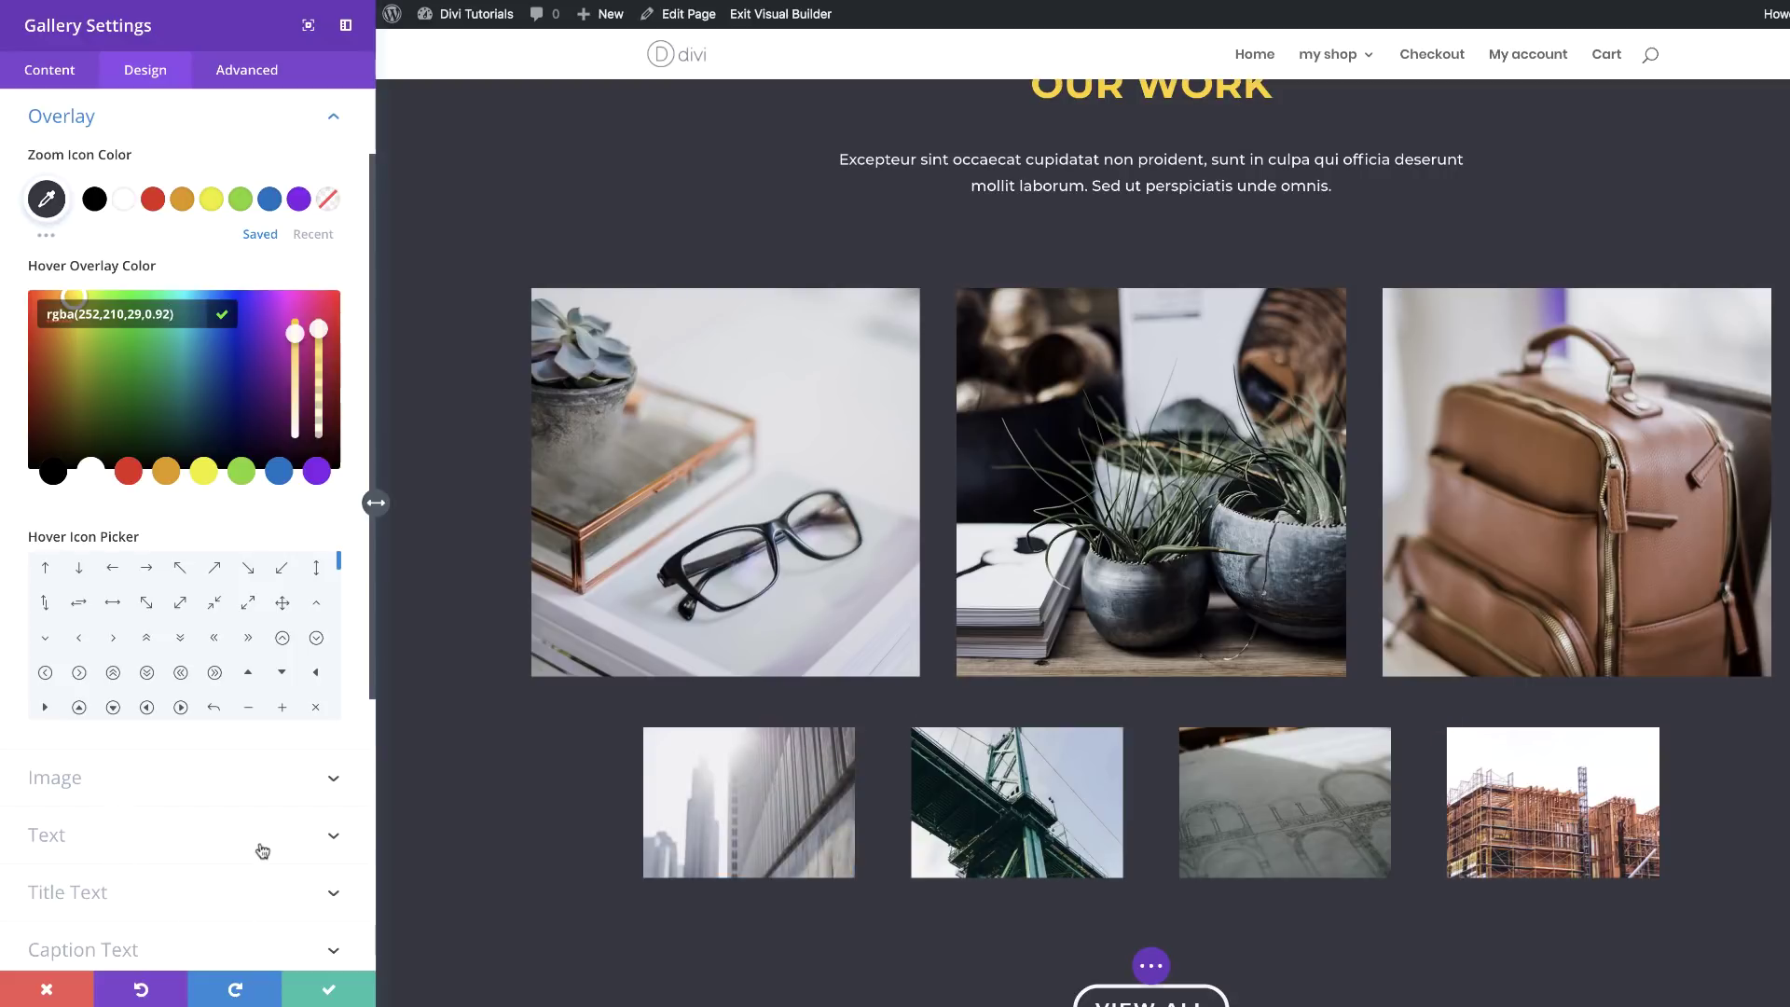
{"action": "scroll", "coordinate": [268, 848], "scroll_direction": "down", "scroll_amount": 1}
{"action": "scroll", "coordinate": [270, 852], "scroll_direction": "down", "scroll_amount": 5}
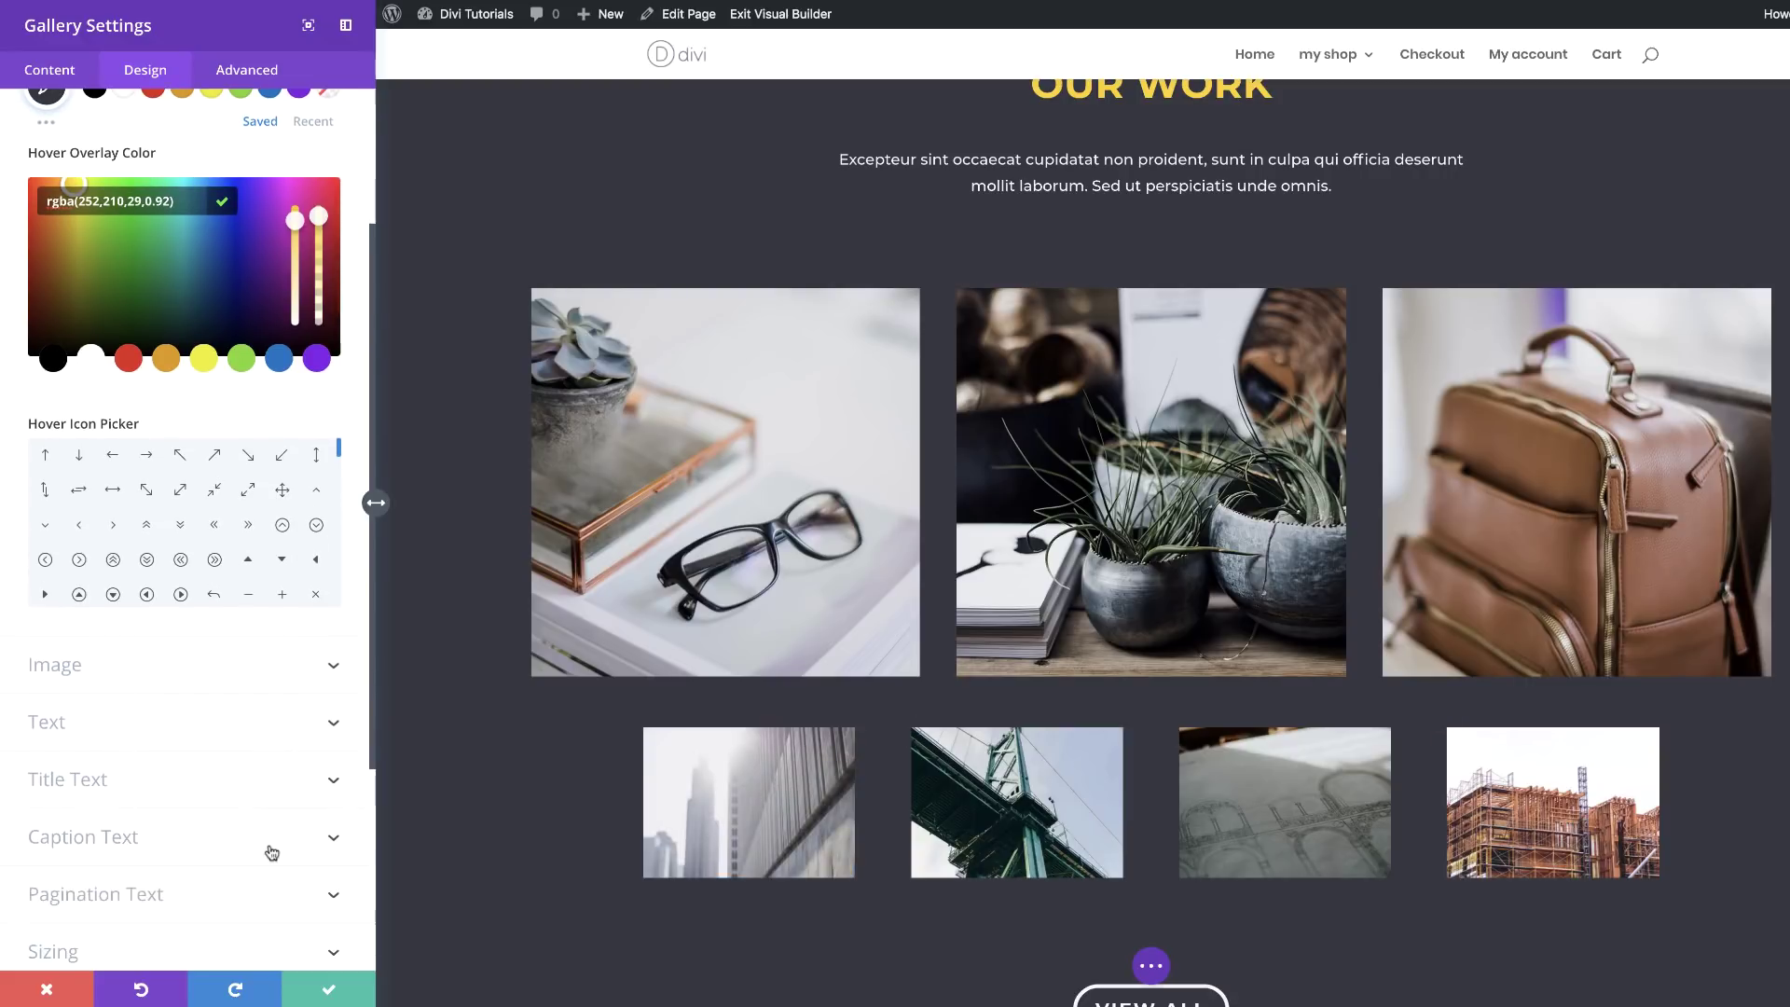
Set the gallery width to 40% by default and 100% on hover
{"action": "left_click", "coordinate": [221, 783]}
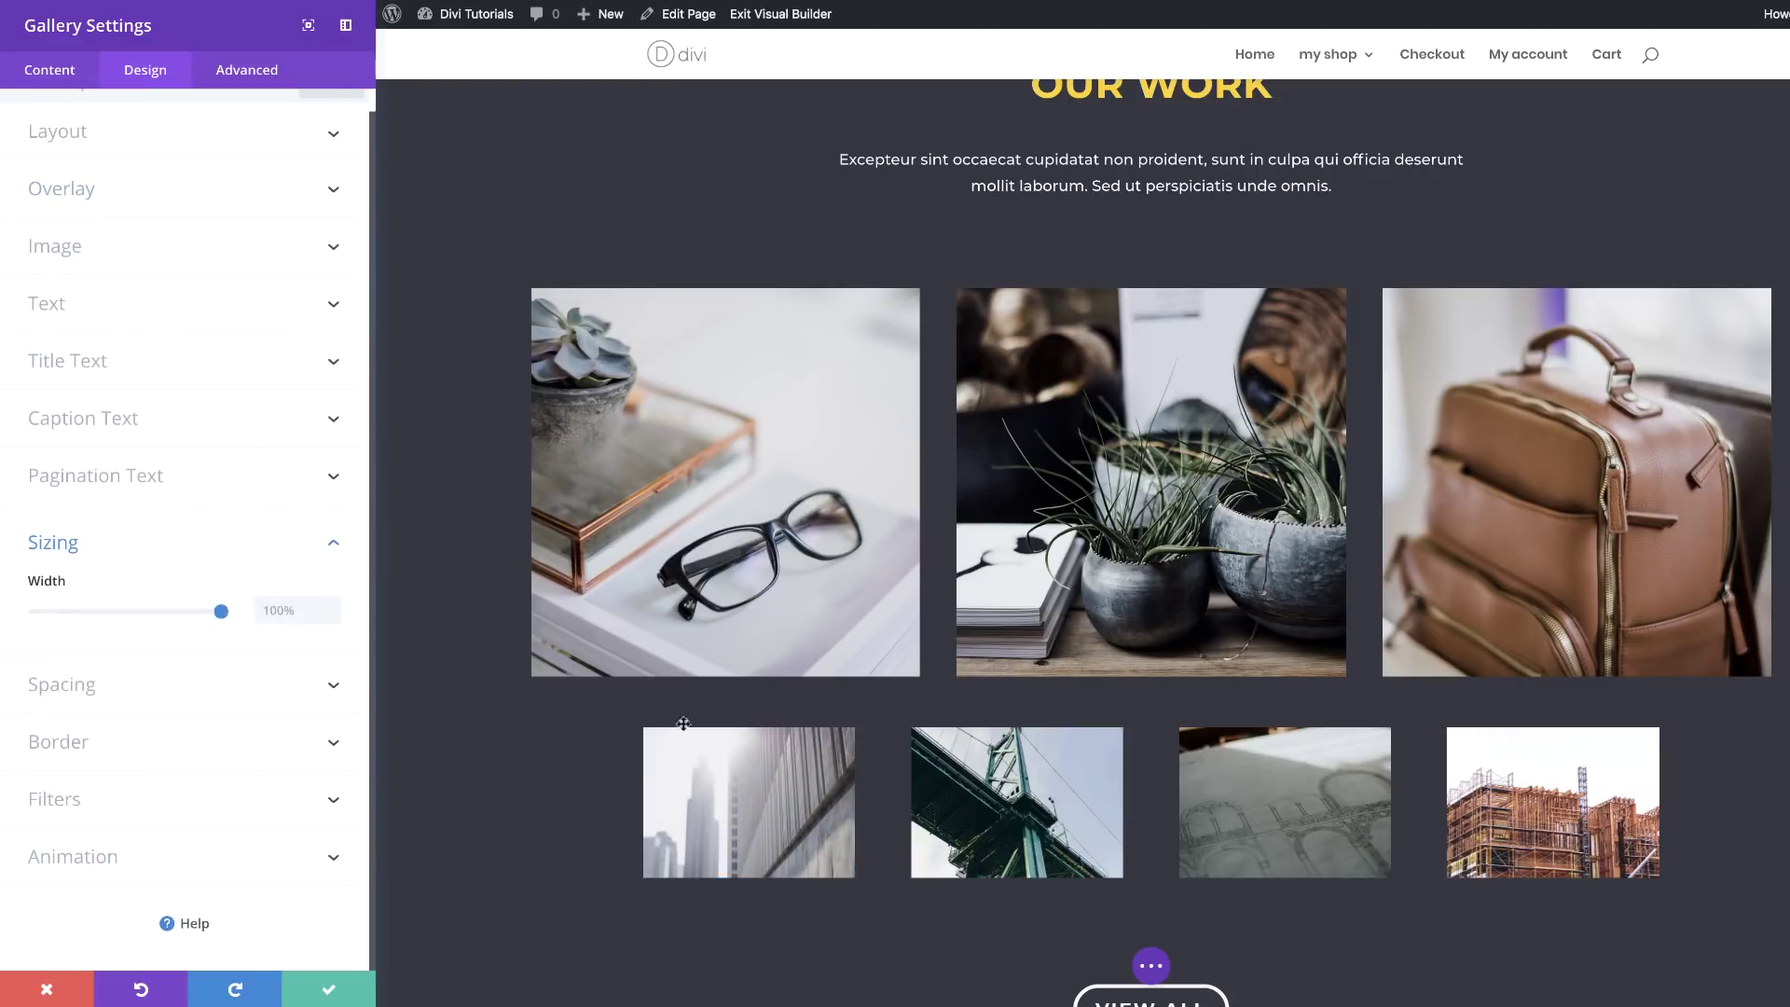
{"action": "left_click", "coordinate": [334, 617]}
{"action": "type", "text": "40%"}
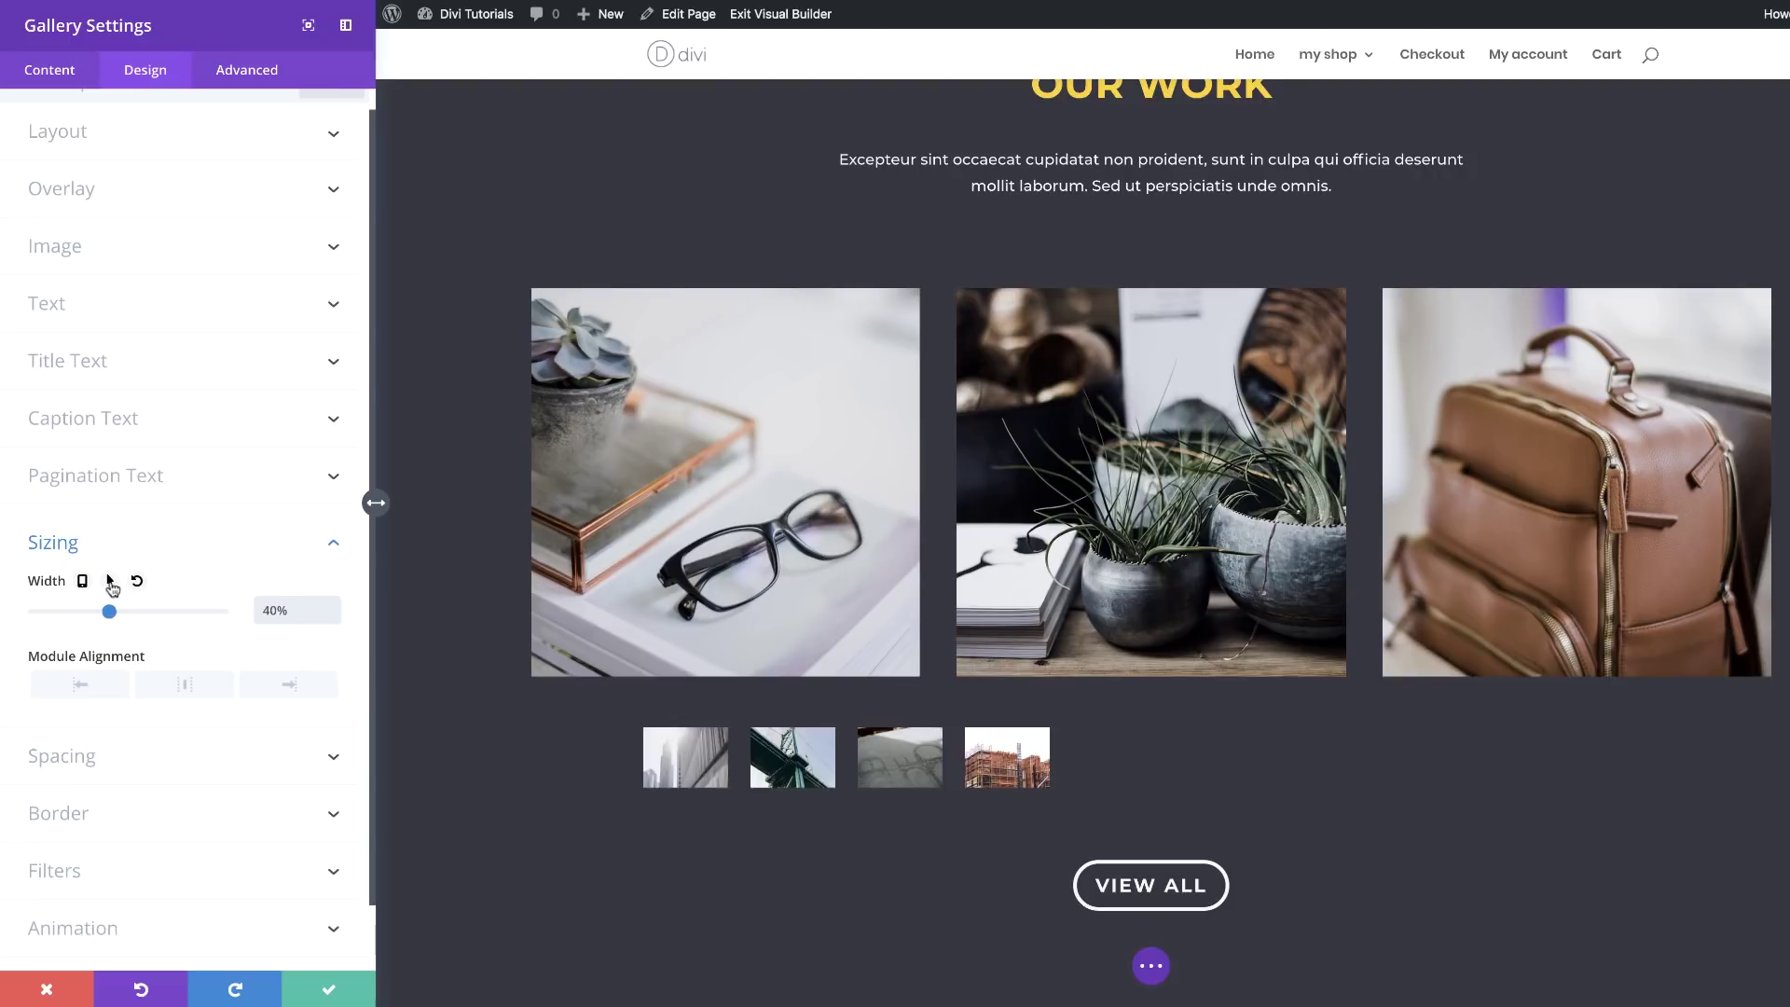
{"action": "left_click", "coordinate": [111, 582]}
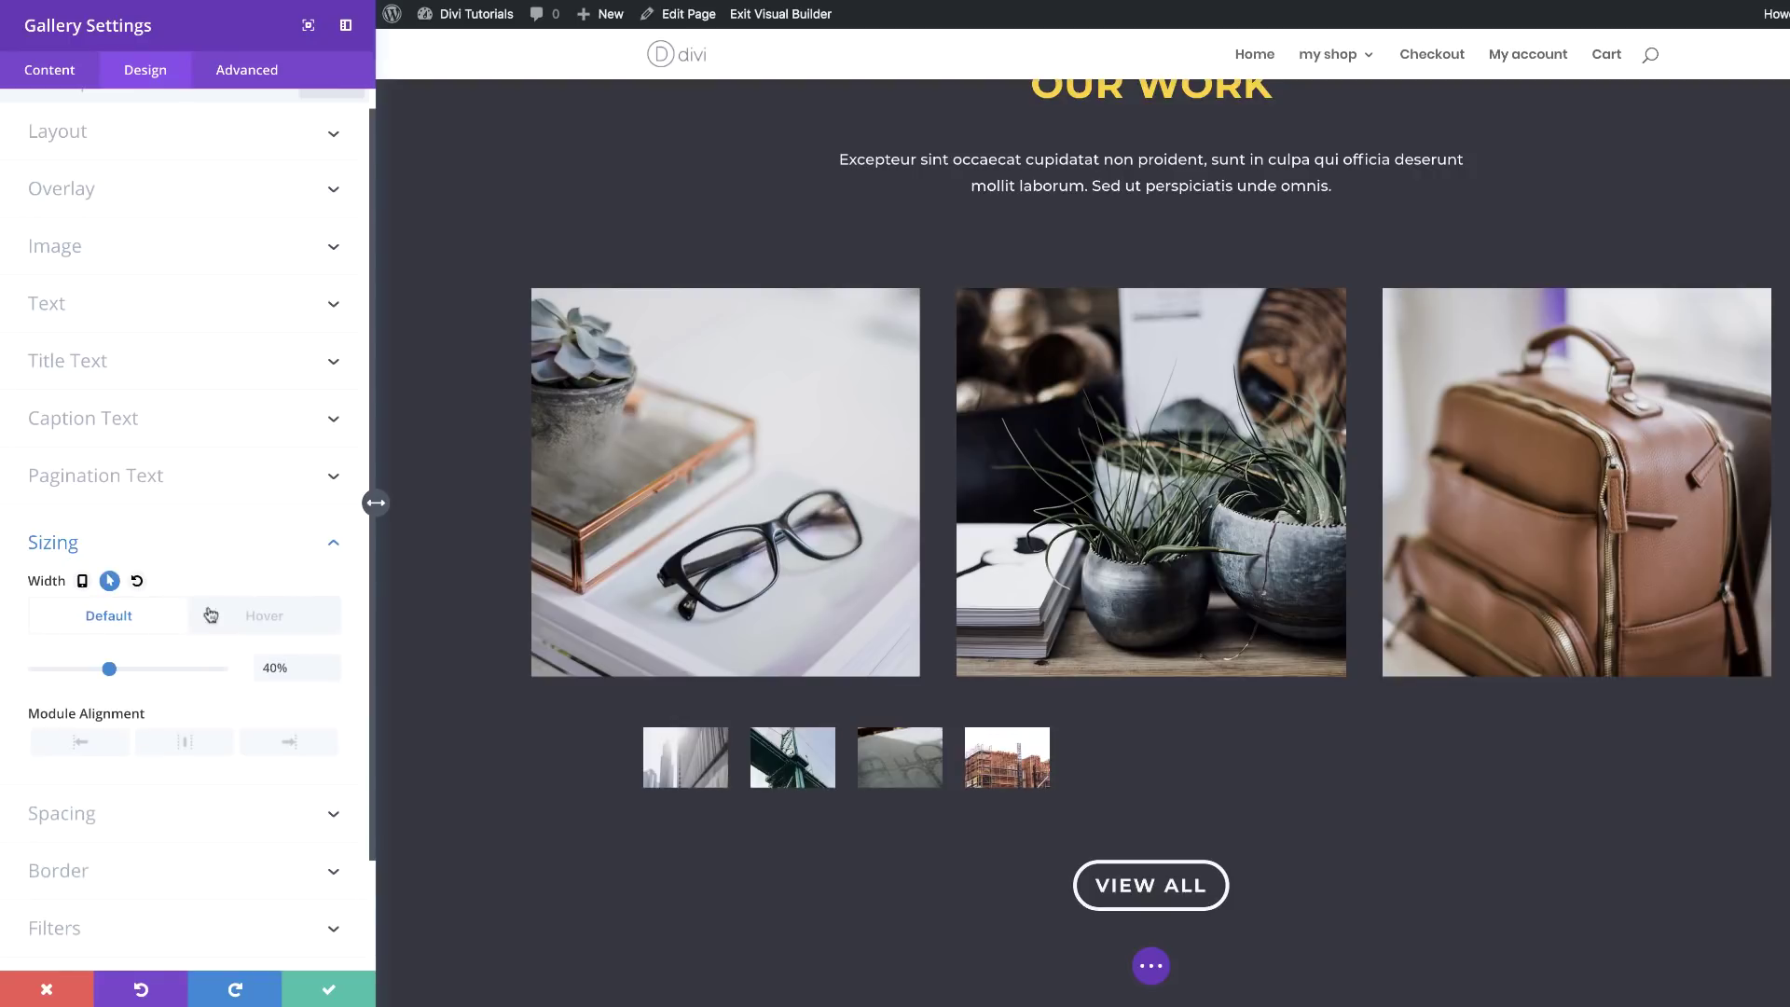
{"action": "left_click", "coordinate": [298, 628]}
{"action": "left_click", "coordinate": [268, 669]}
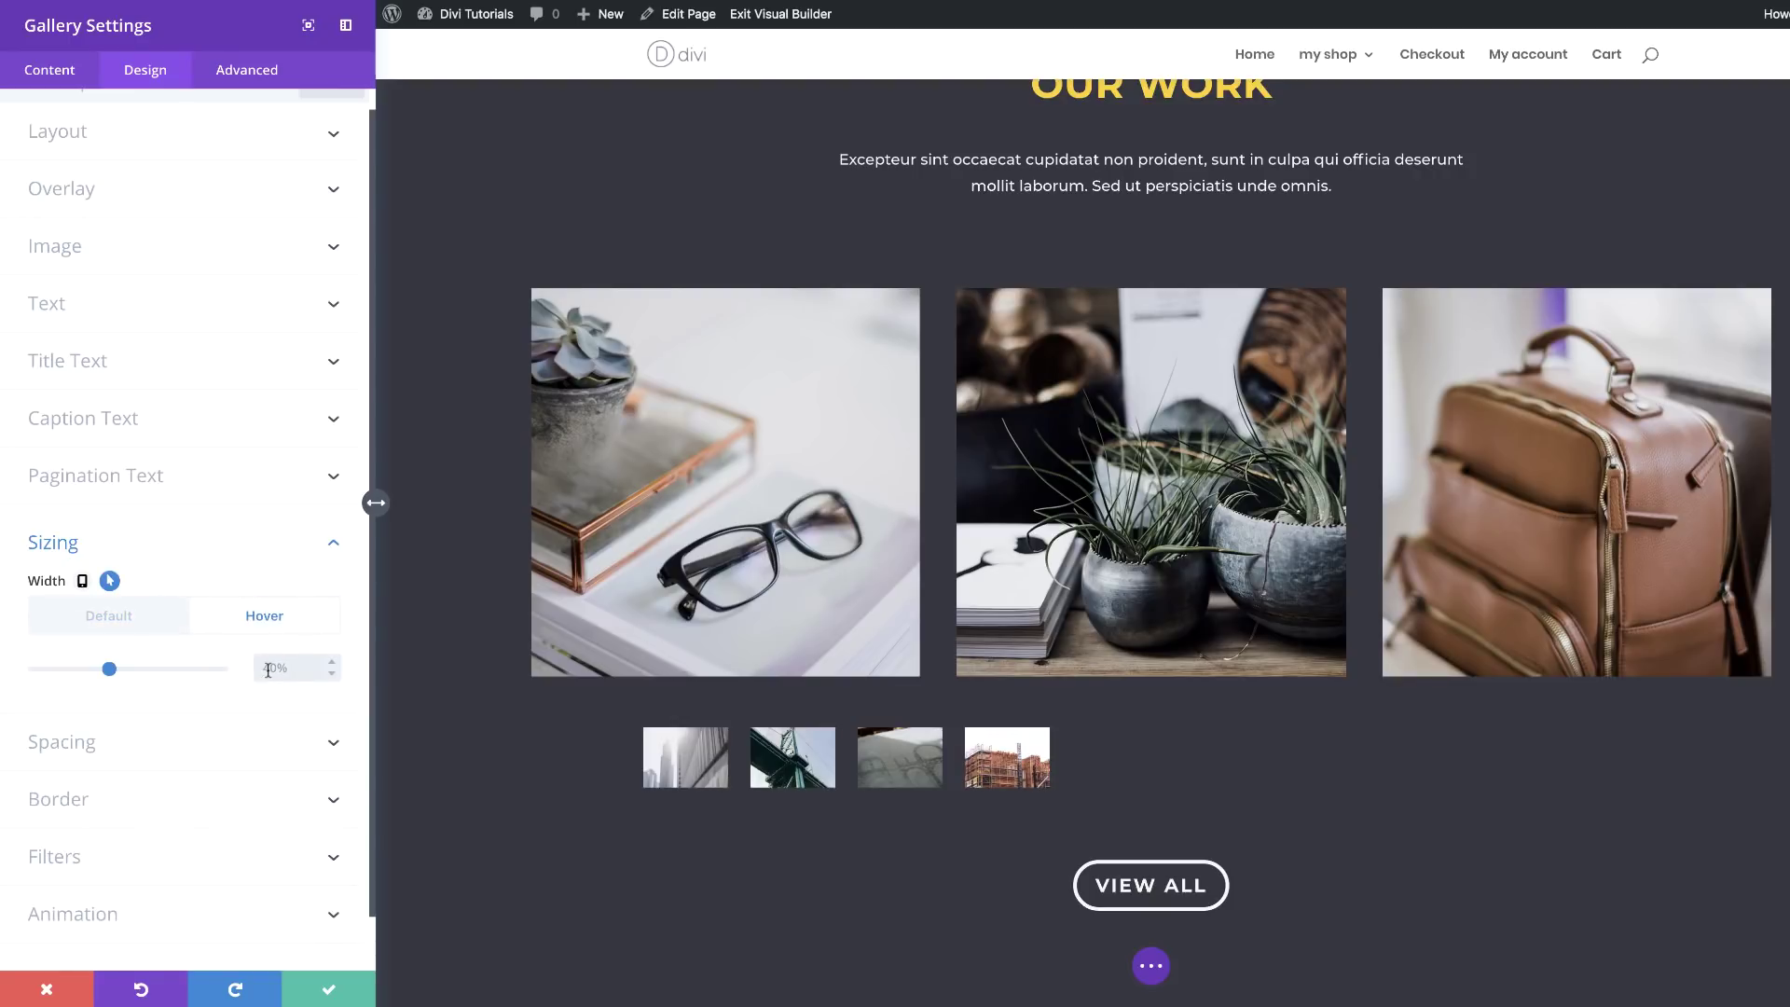
{"action": "type", "text": "100"}
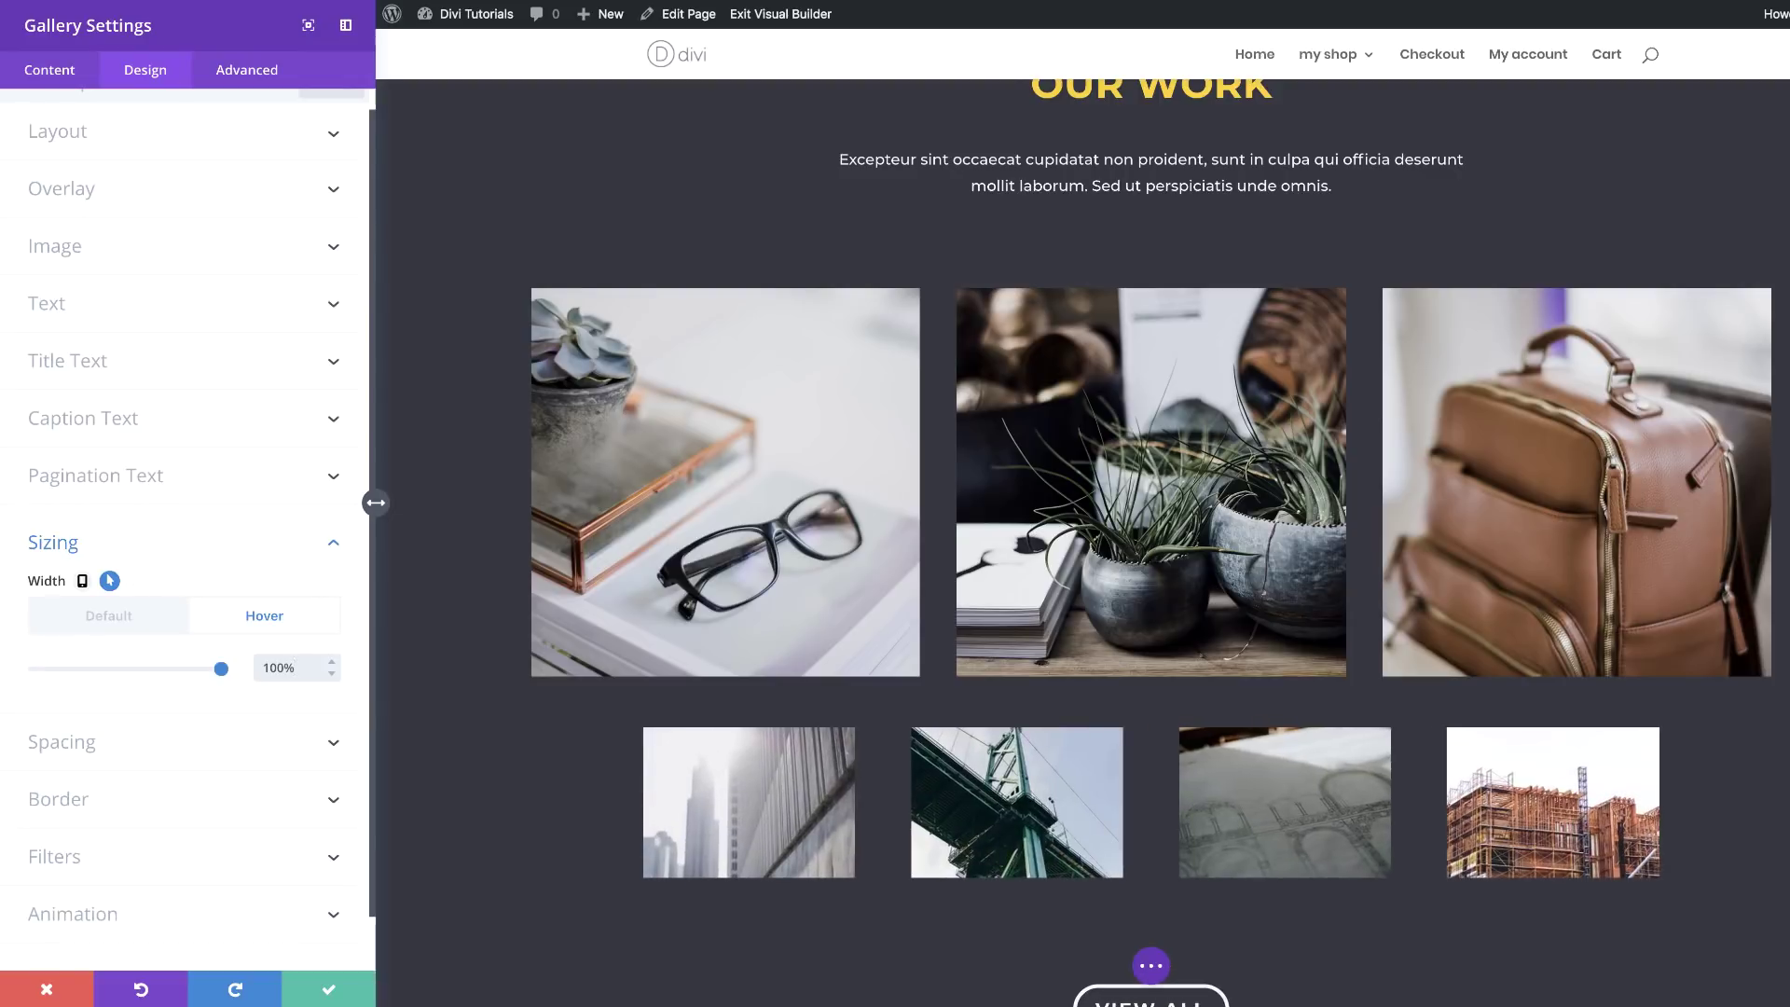
Compare the 40% default and 100% hover widths, then close the gallery settings
{"action": "left_click", "coordinate": [135, 614]}
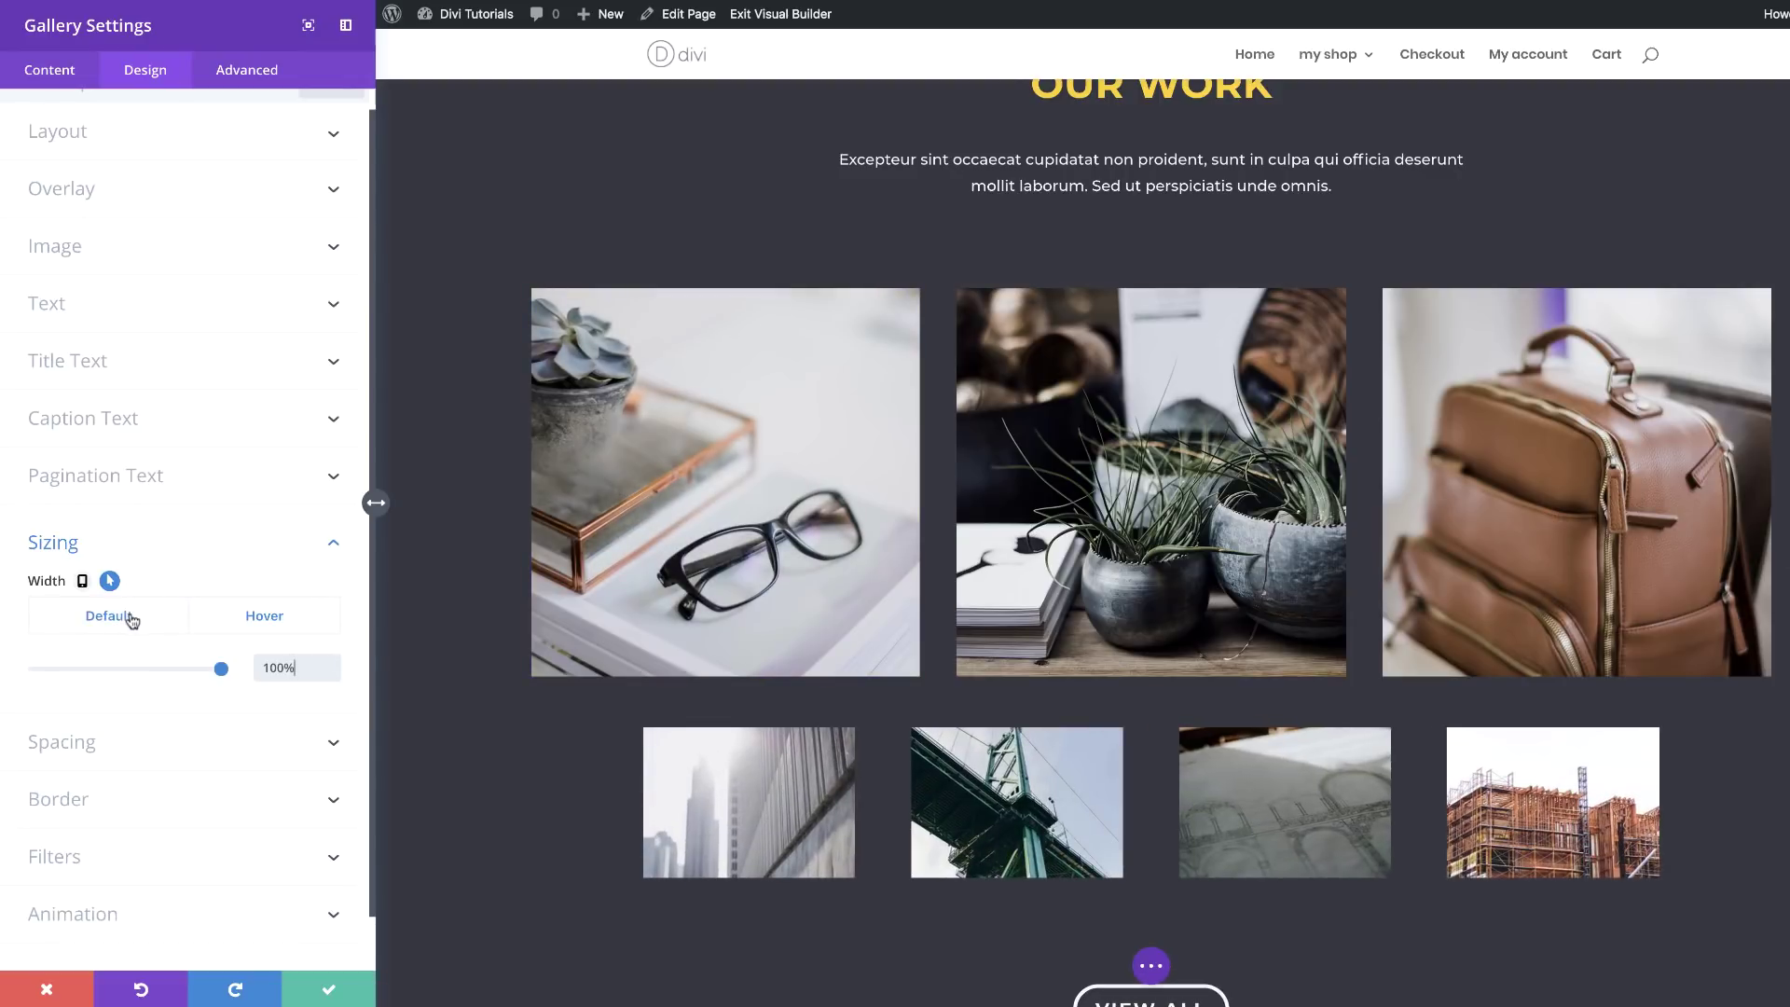
{"action": "left_click", "coordinate": [131, 621]}
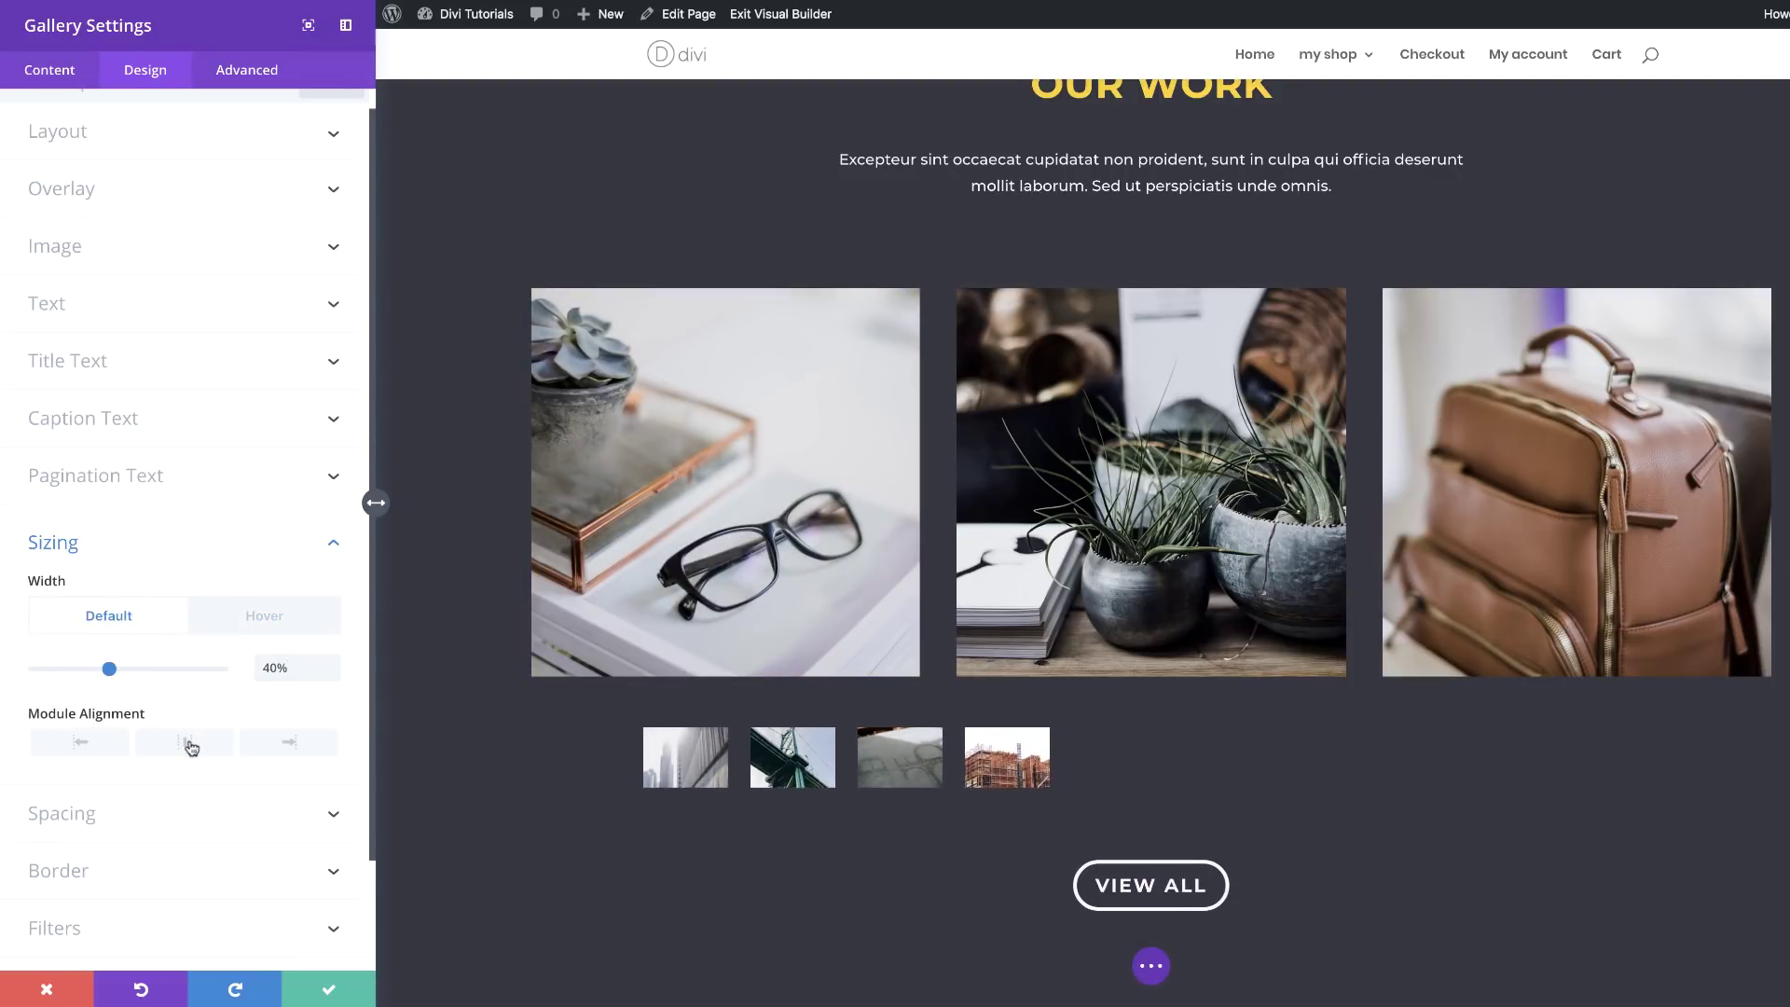
{"action": "left_click", "coordinate": [270, 619]}
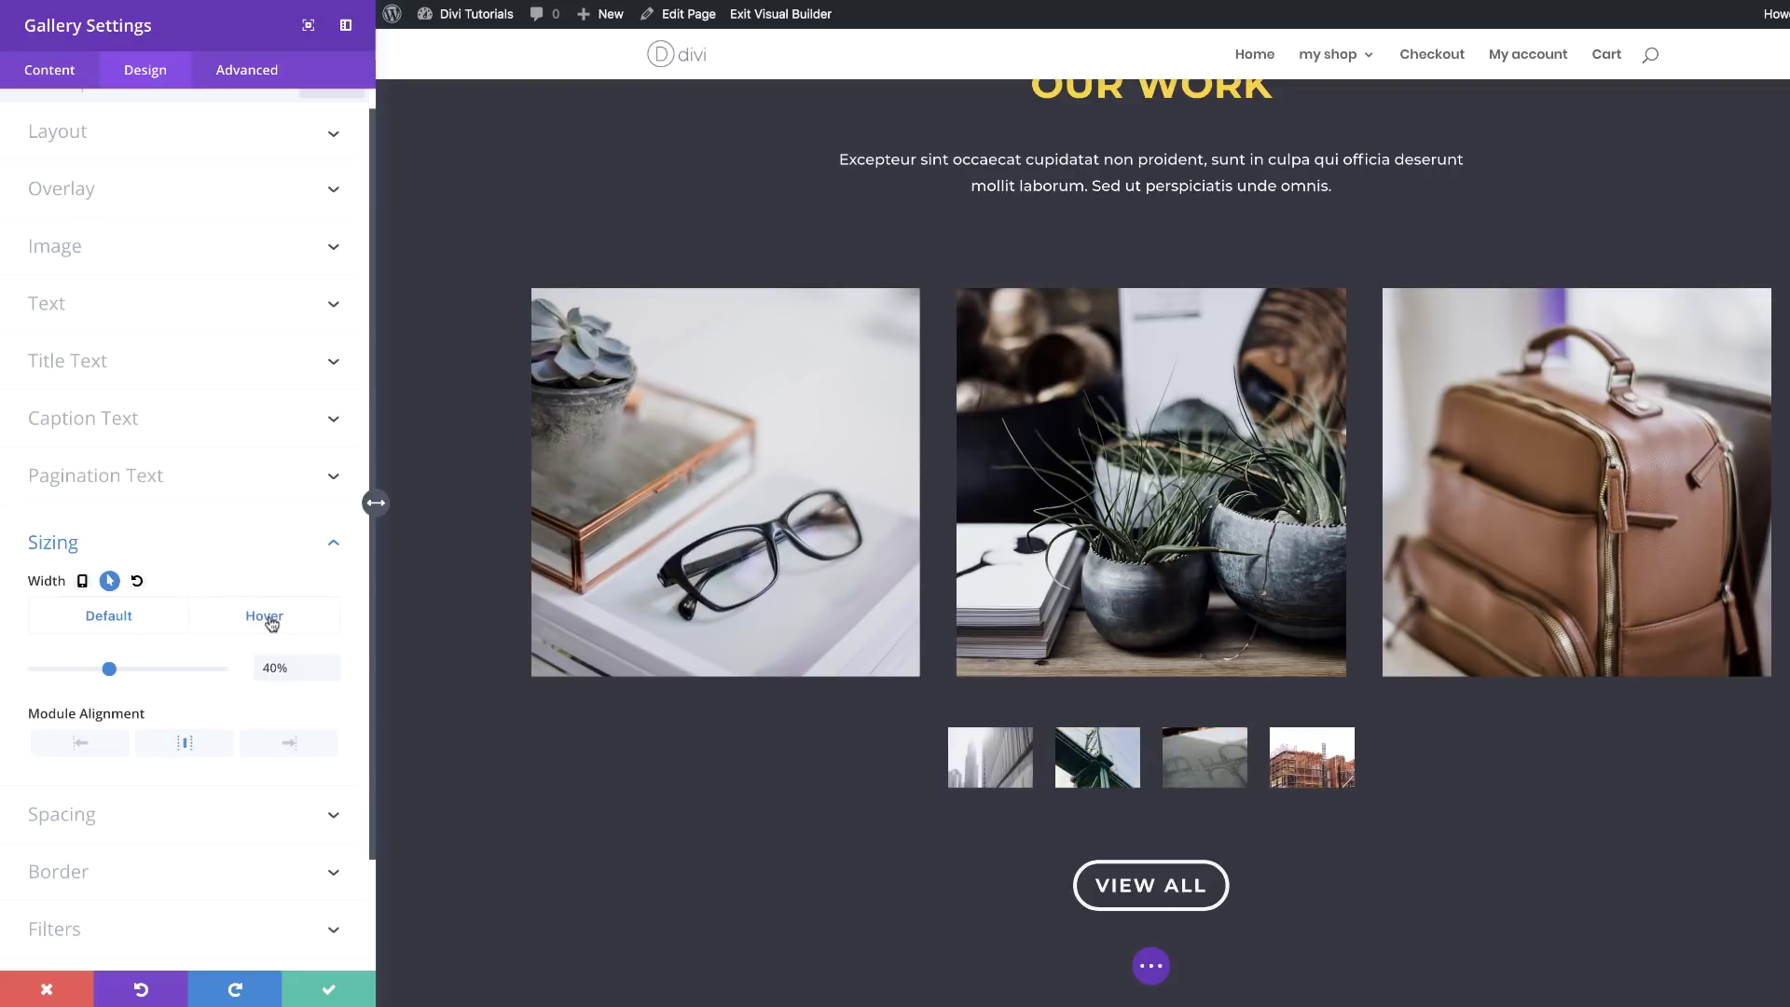
{"action": "left_click", "coordinate": [127, 618]}
{"action": "left_click", "coordinate": [234, 621]}
{"action": "left_click", "coordinate": [151, 623]}
{"action": "left_click", "coordinate": [259, 618]}
{"action": "left_click", "coordinate": [156, 628]}
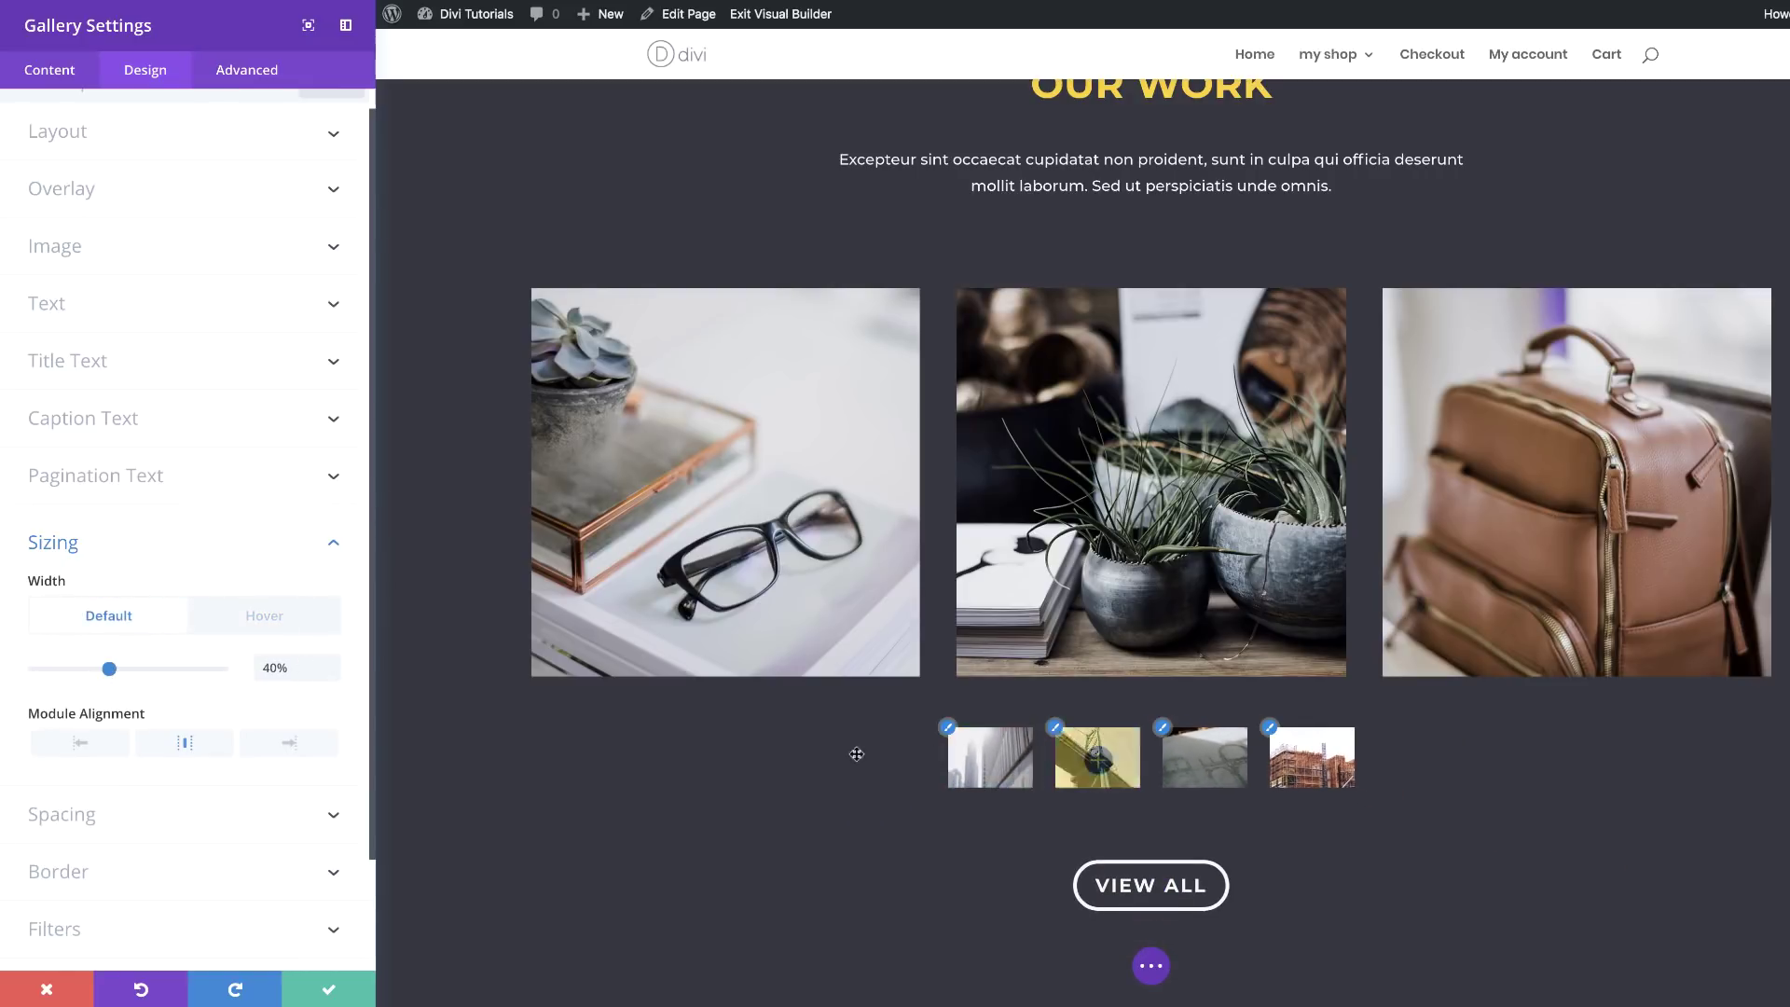
{"action": "left_click", "coordinate": [283, 620]}
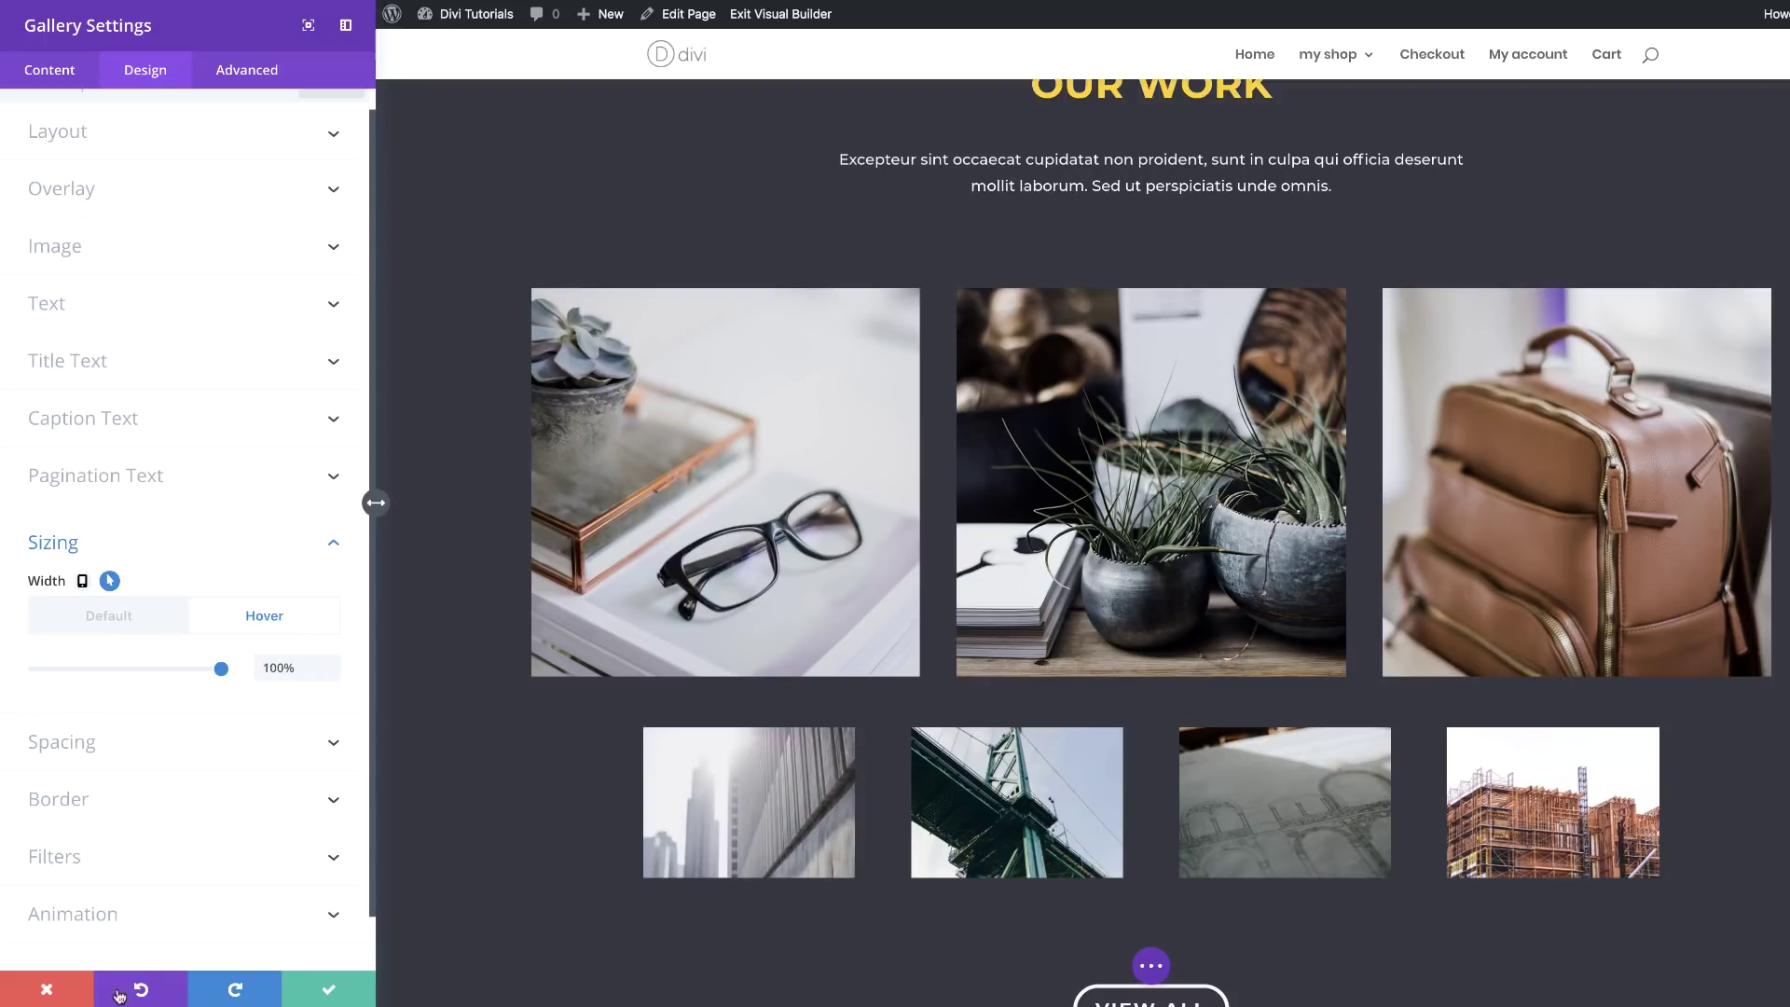
{"action": "left_click", "coordinate": [331, 992]}
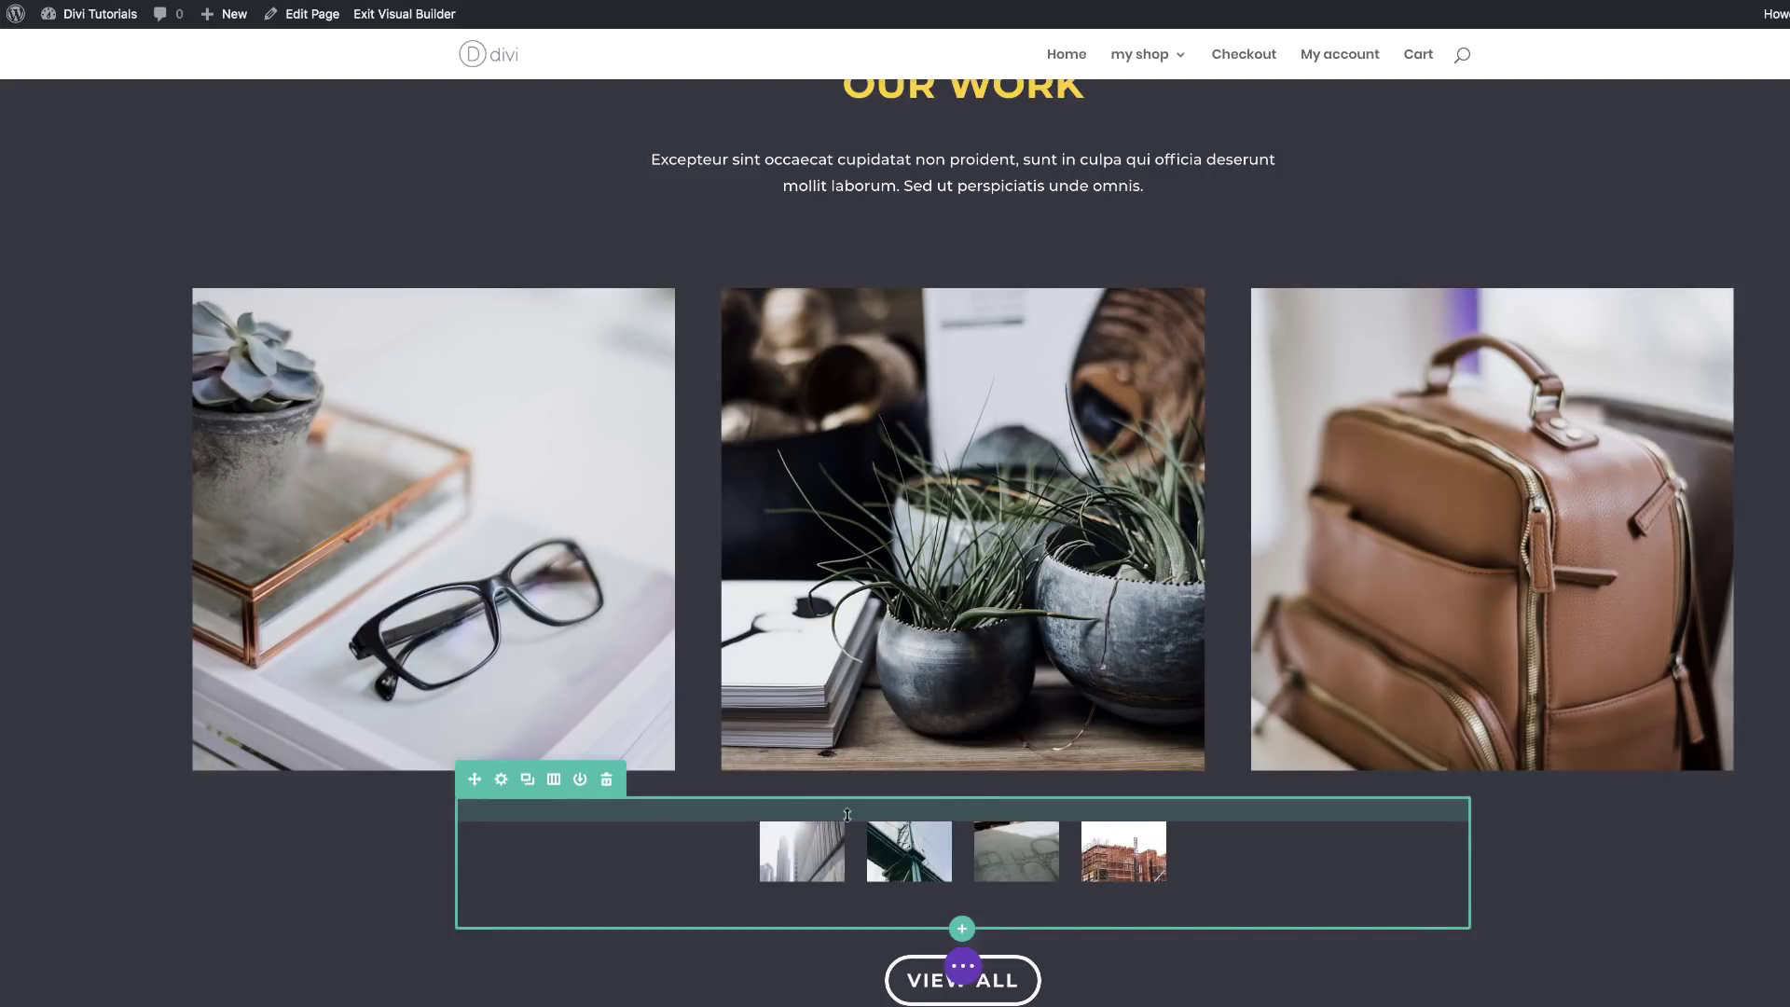
Give the Our Work row an 80% custom width, gutter width 2 and equalized column heights
{"action": "left_click", "coordinate": [500, 779]}
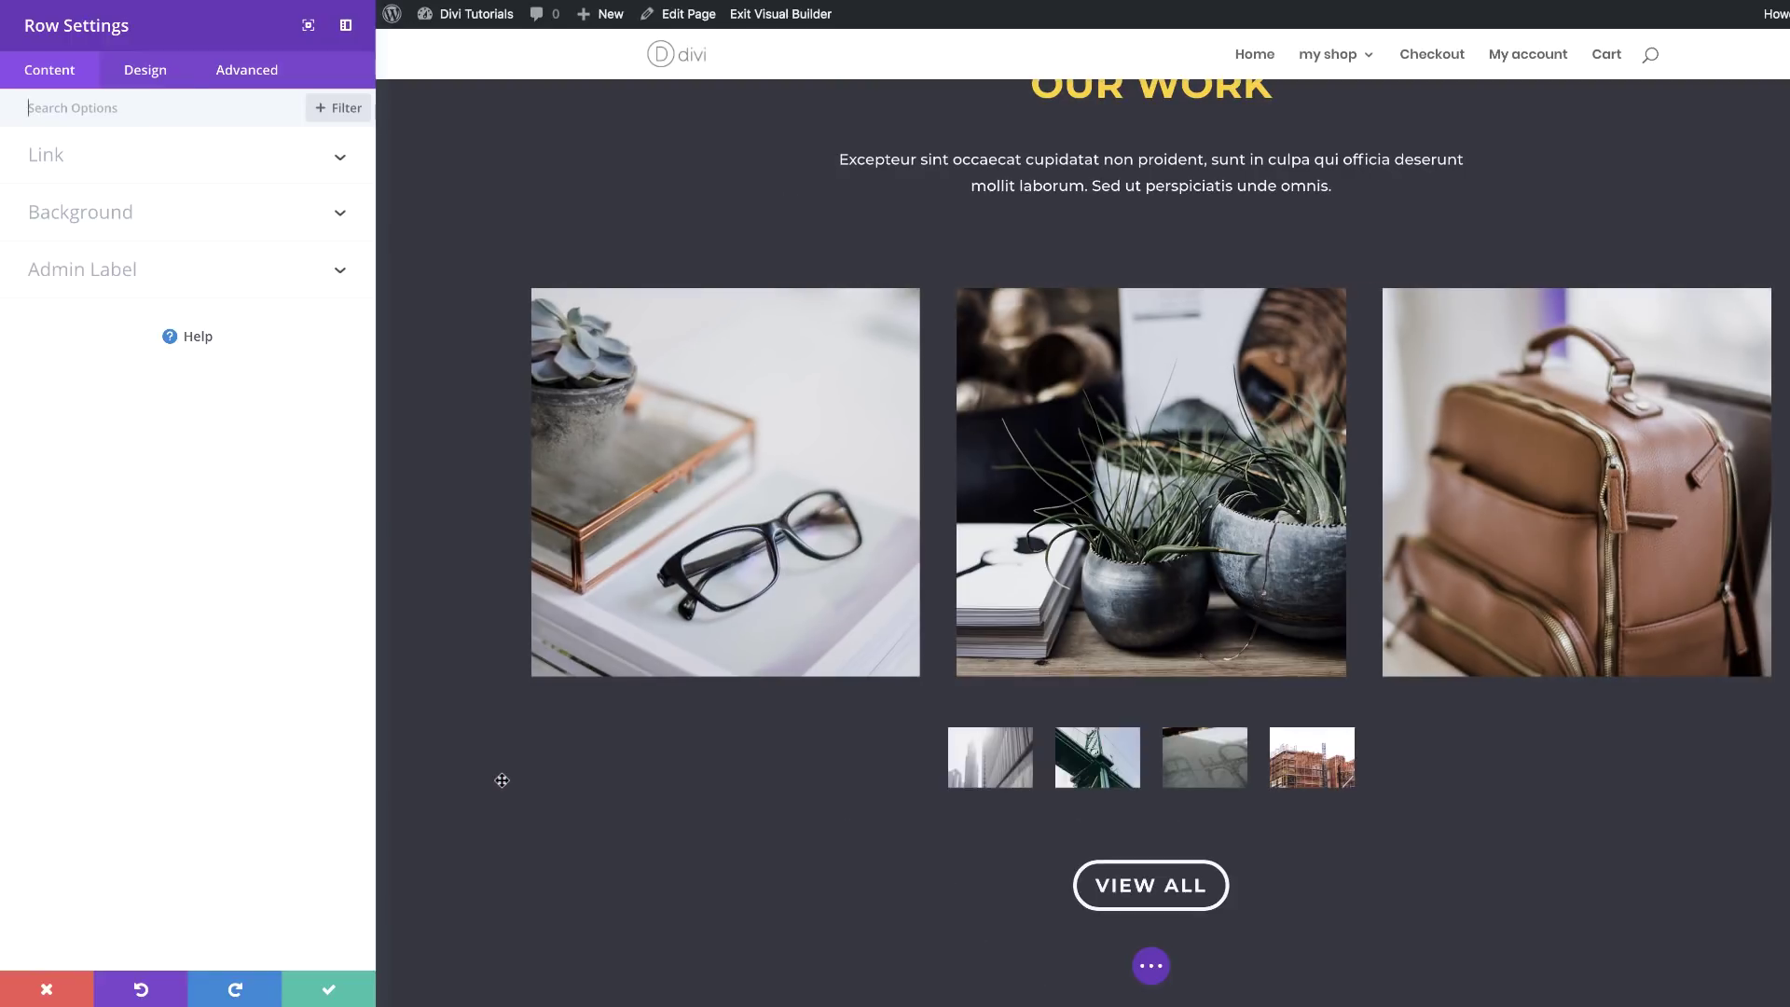
{"action": "left_click", "coordinate": [147, 73]}
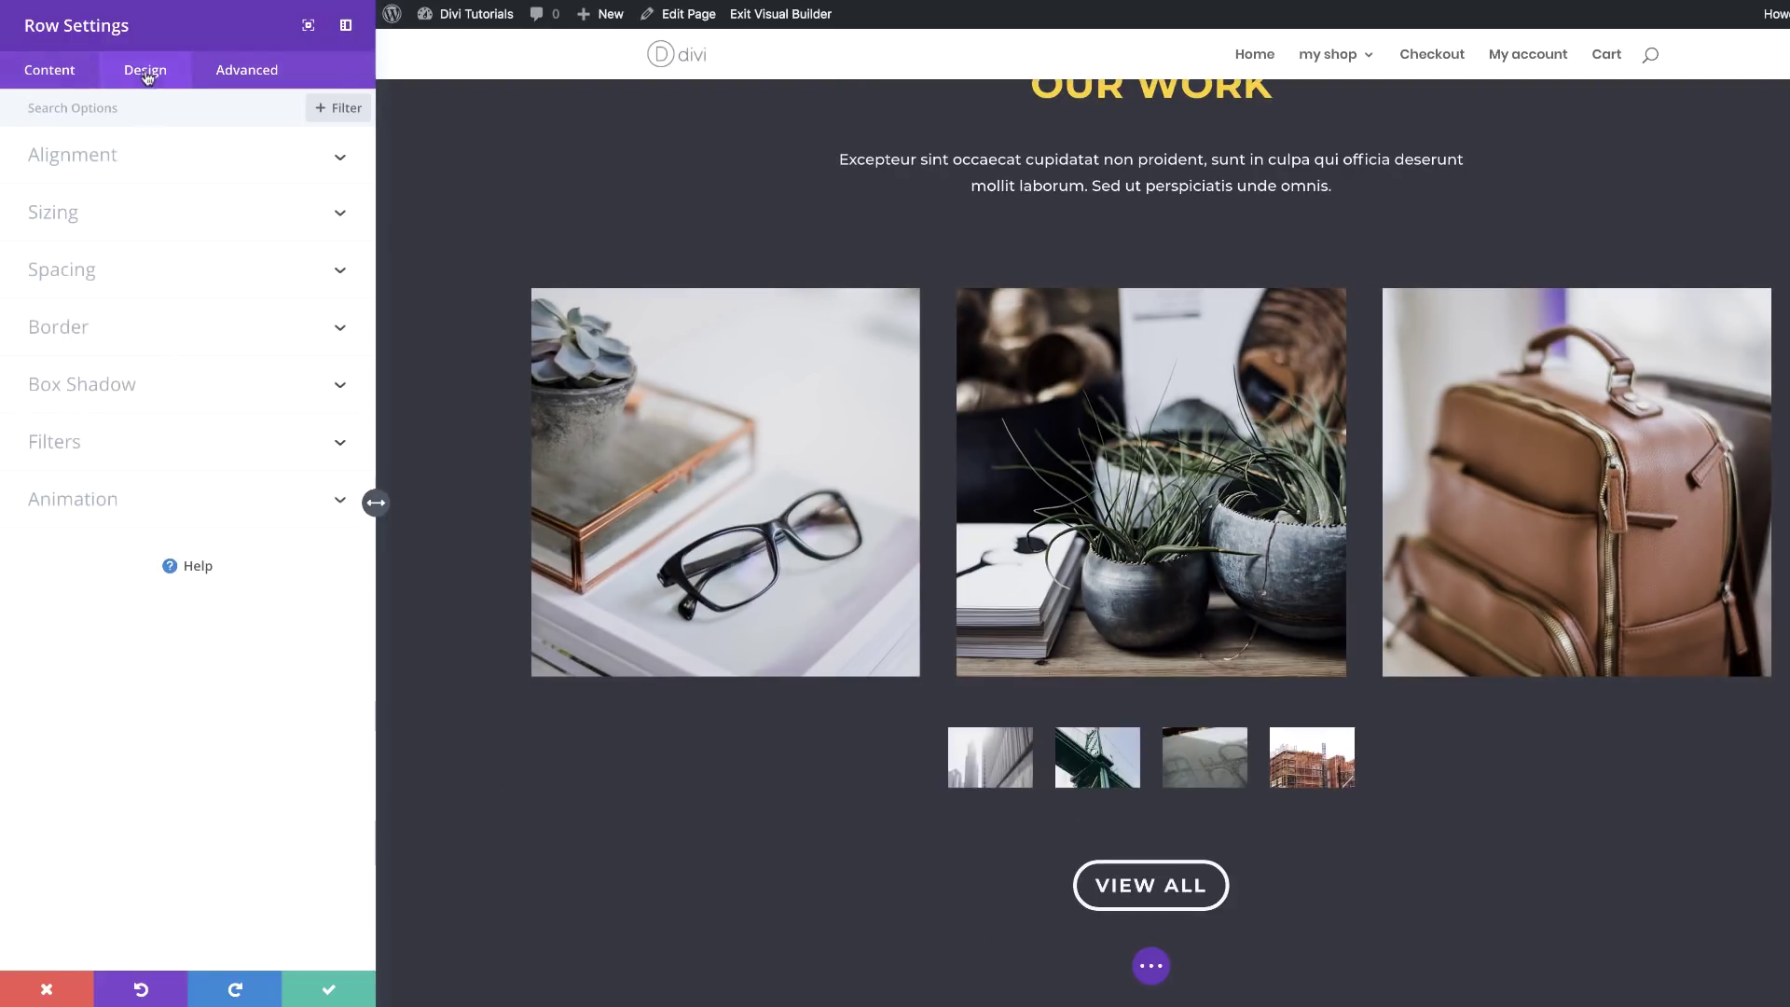
{"action": "left_click", "coordinate": [72, 224]}
{"action": "left_click", "coordinate": [79, 363]}
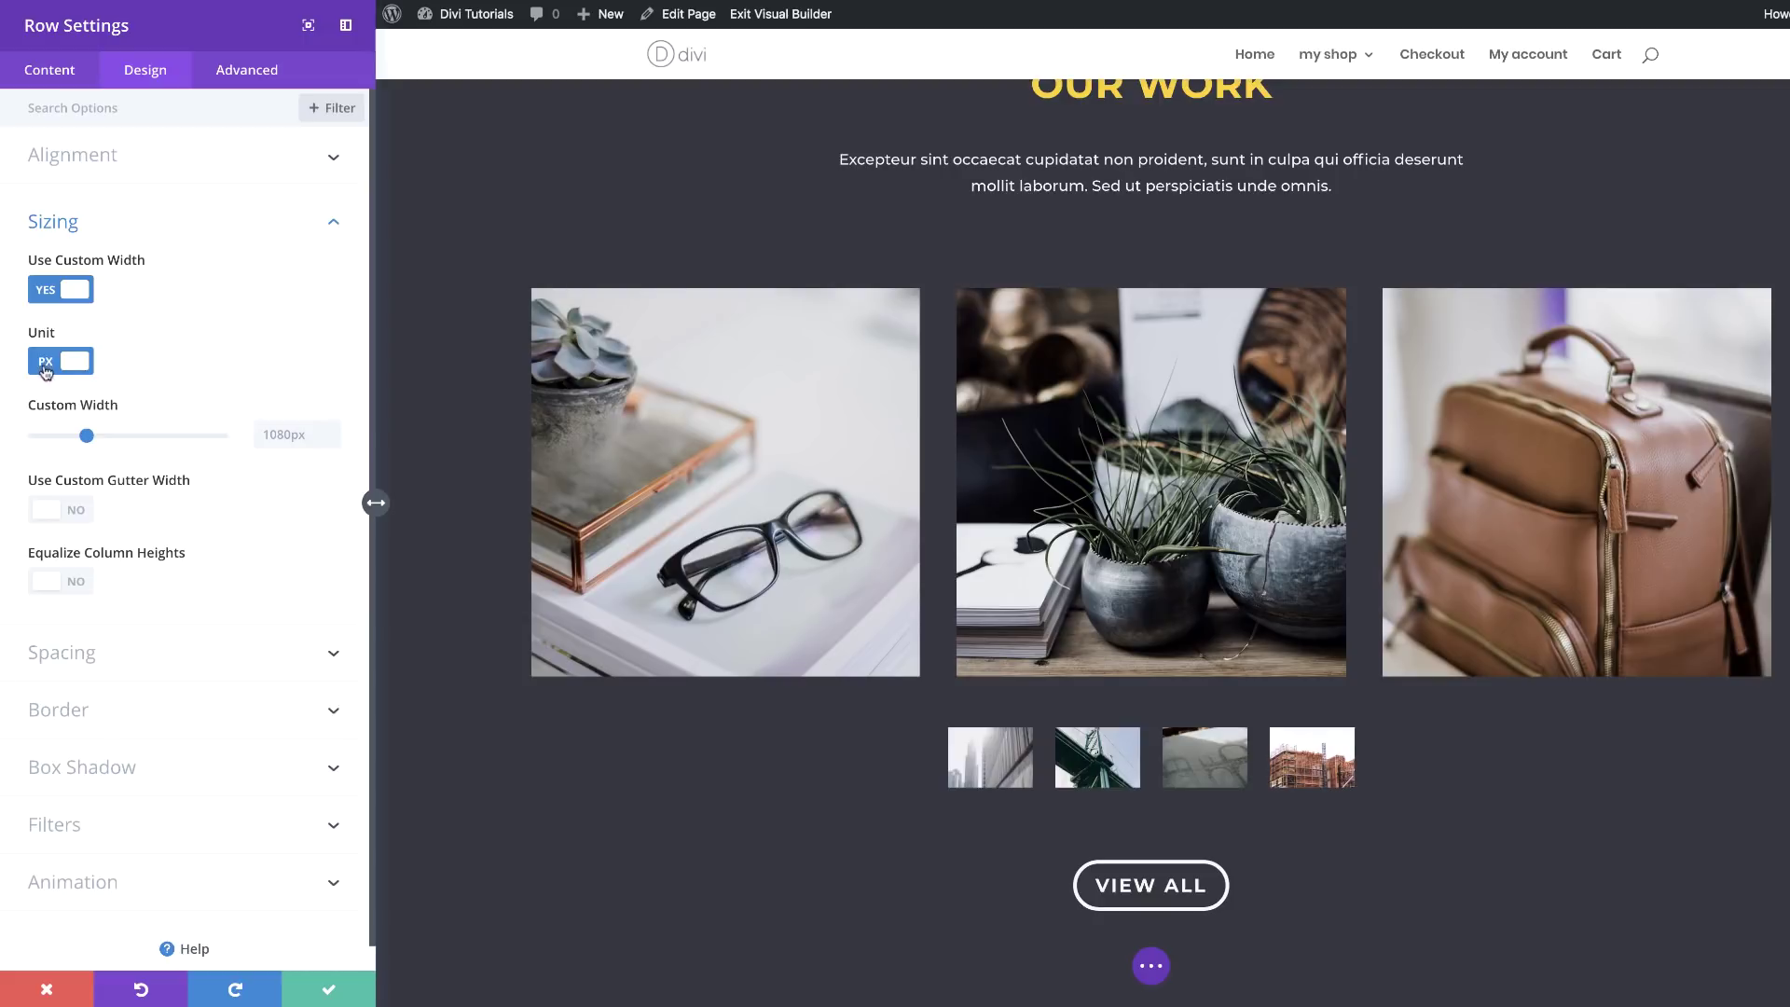
{"action": "left_click", "coordinate": [47, 367]}
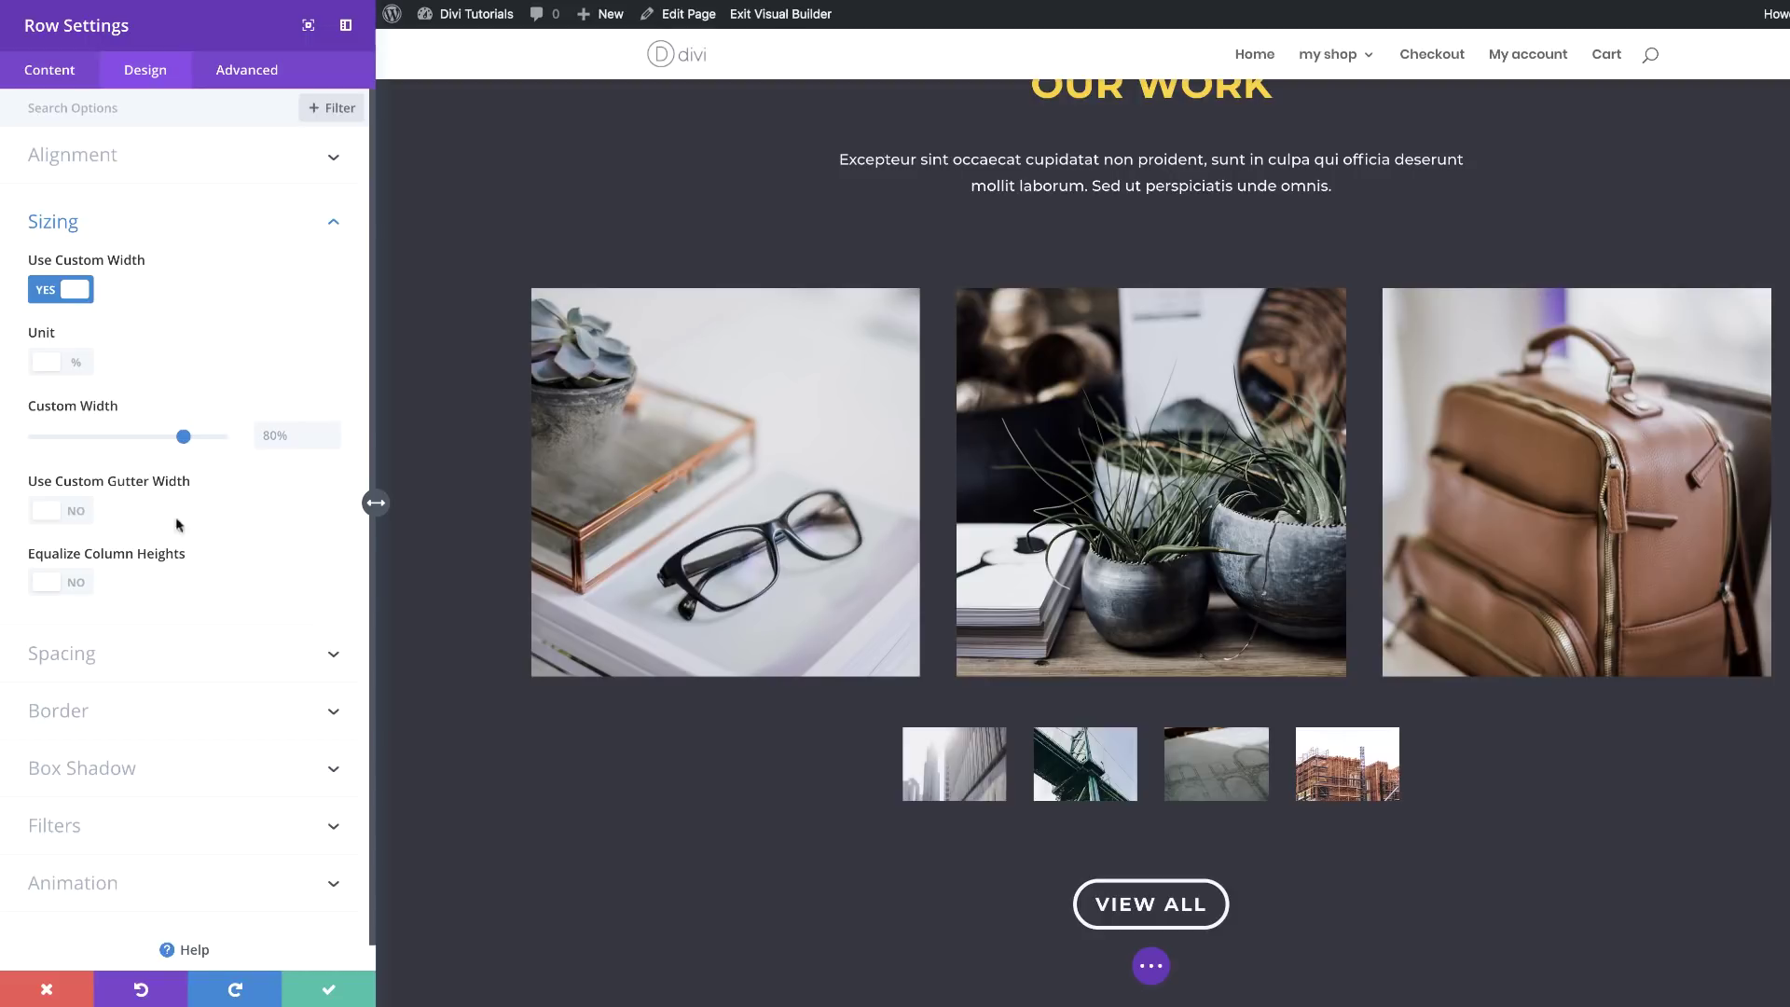
{"action": "left_click", "coordinate": [79, 518]}
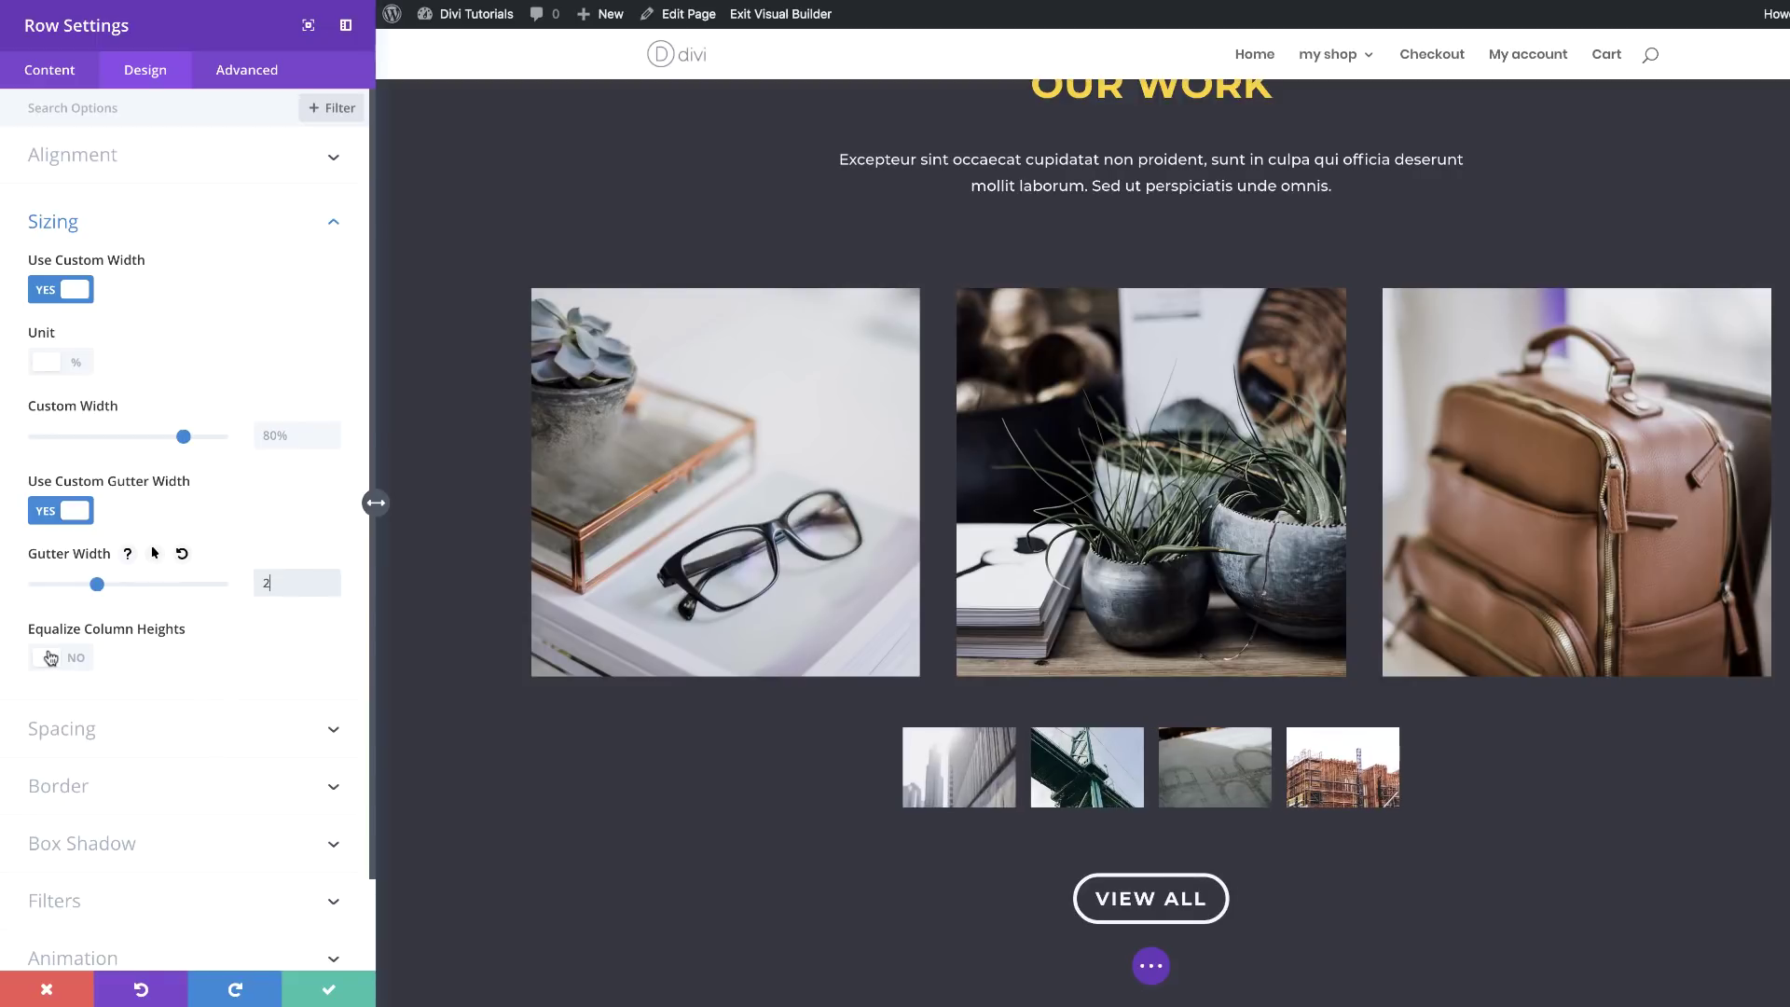
{"action": "left_click", "coordinate": [80, 660]}
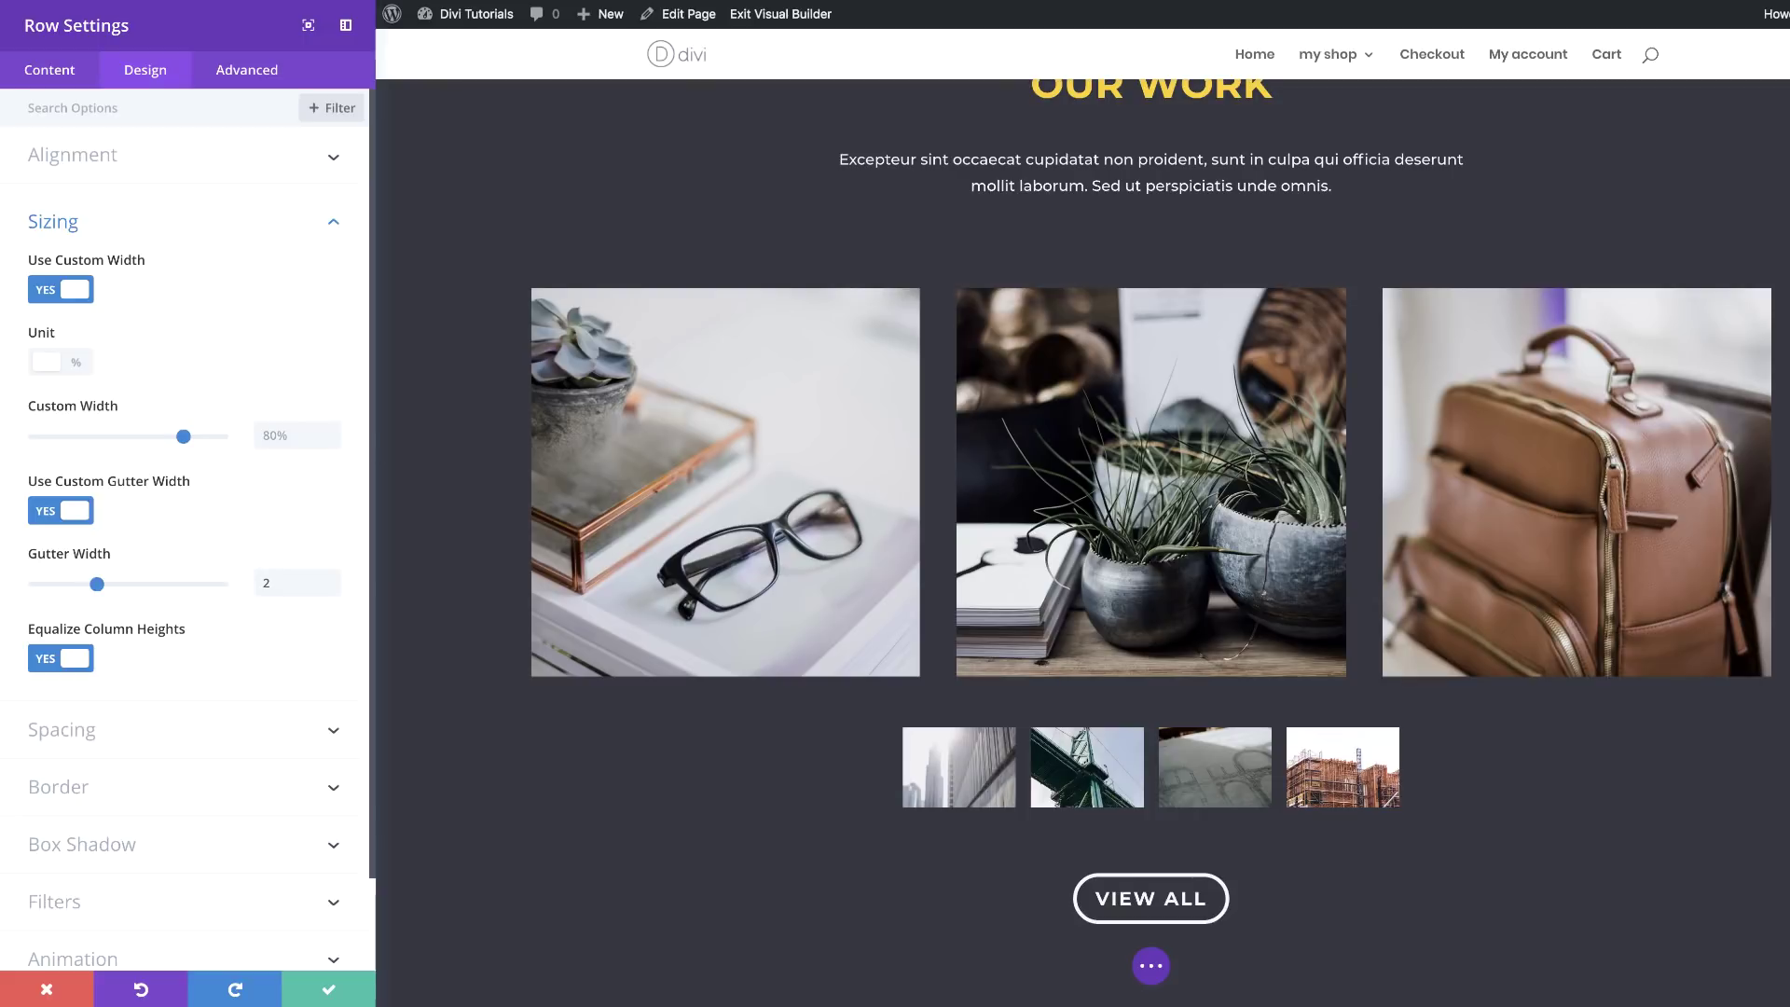
Add 'min-height: 350px' main element CSS and 'margin: auto;' column CSS to the row, then save
{"action": "left_click", "coordinate": [246, 69]}
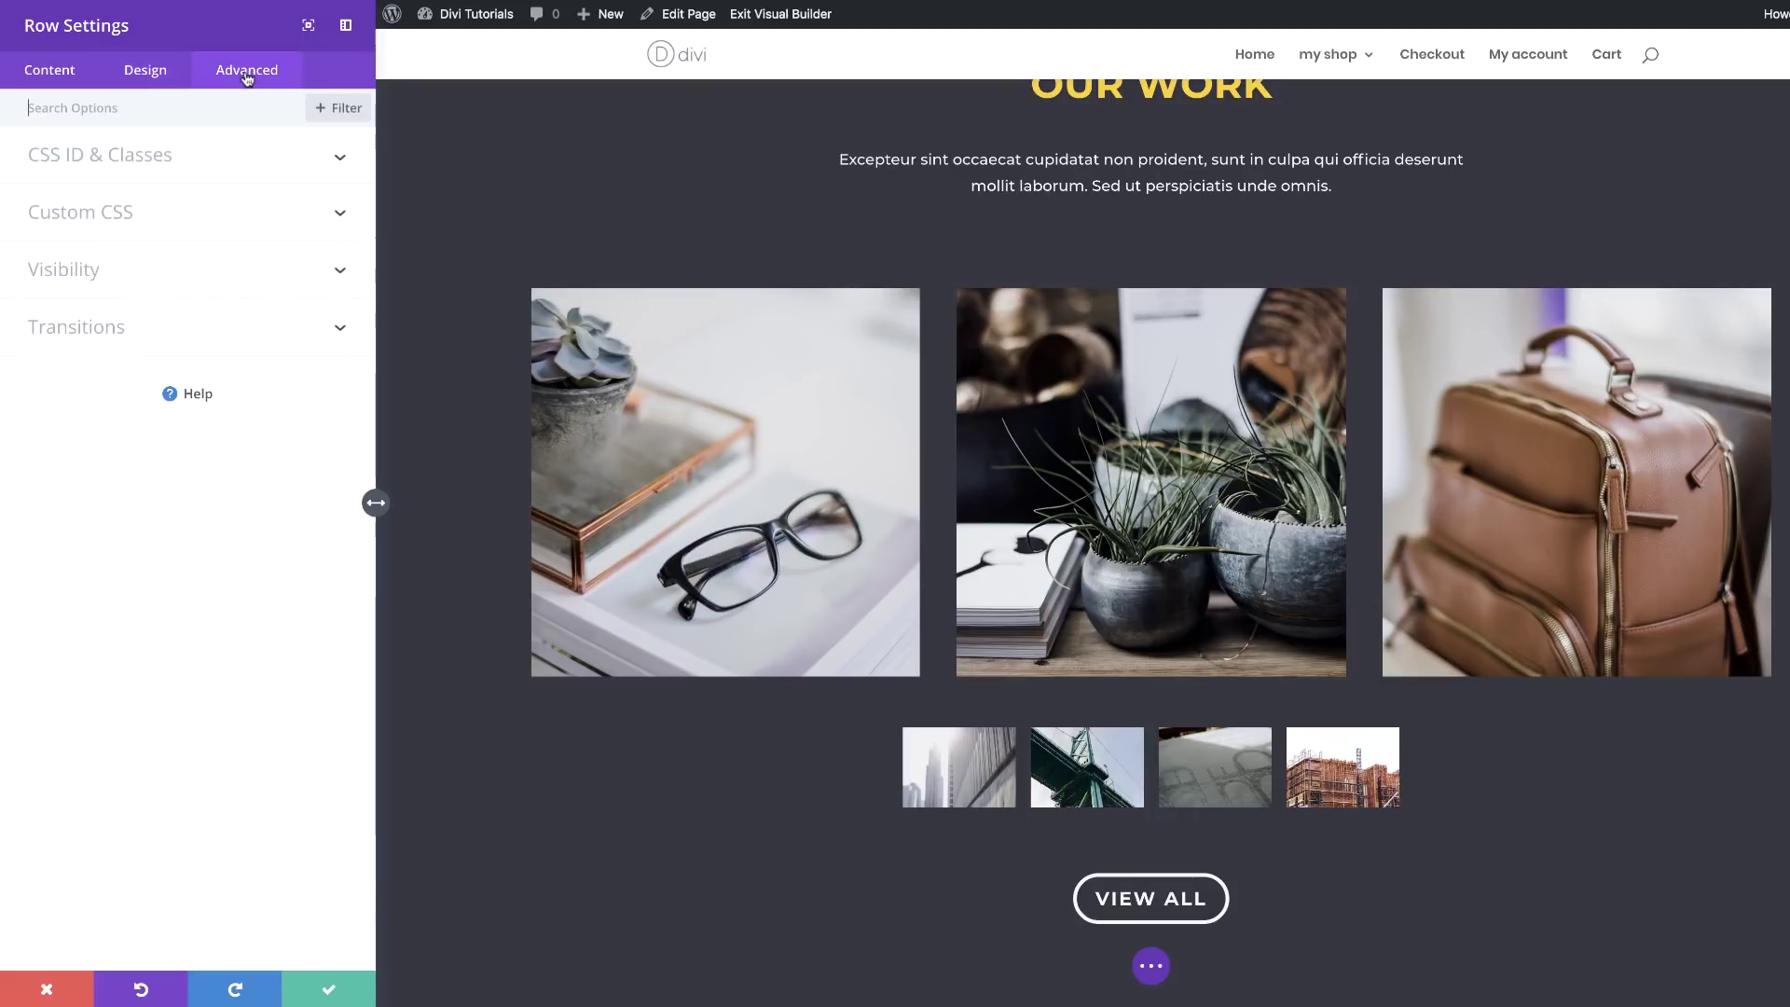
{"action": "left_click", "coordinate": [93, 222]}
{"action": "left_click", "coordinate": [95, 331]}
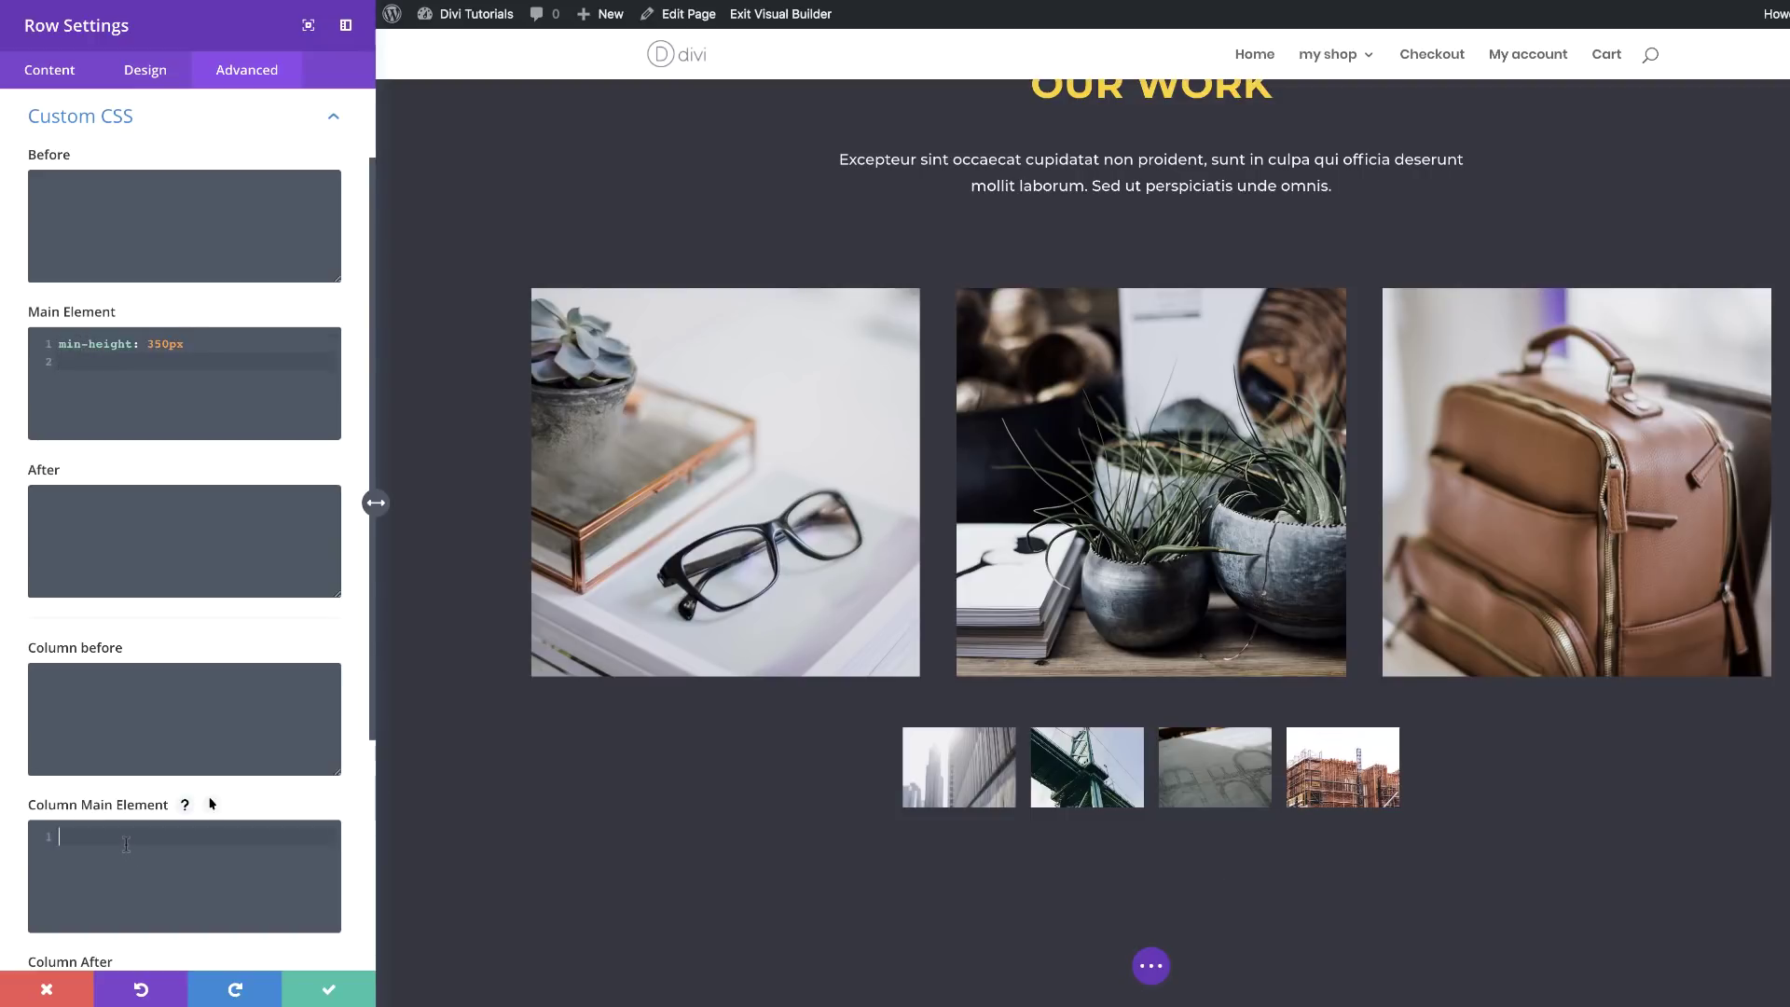
{"action": "type", "text": "margin: auto;"}
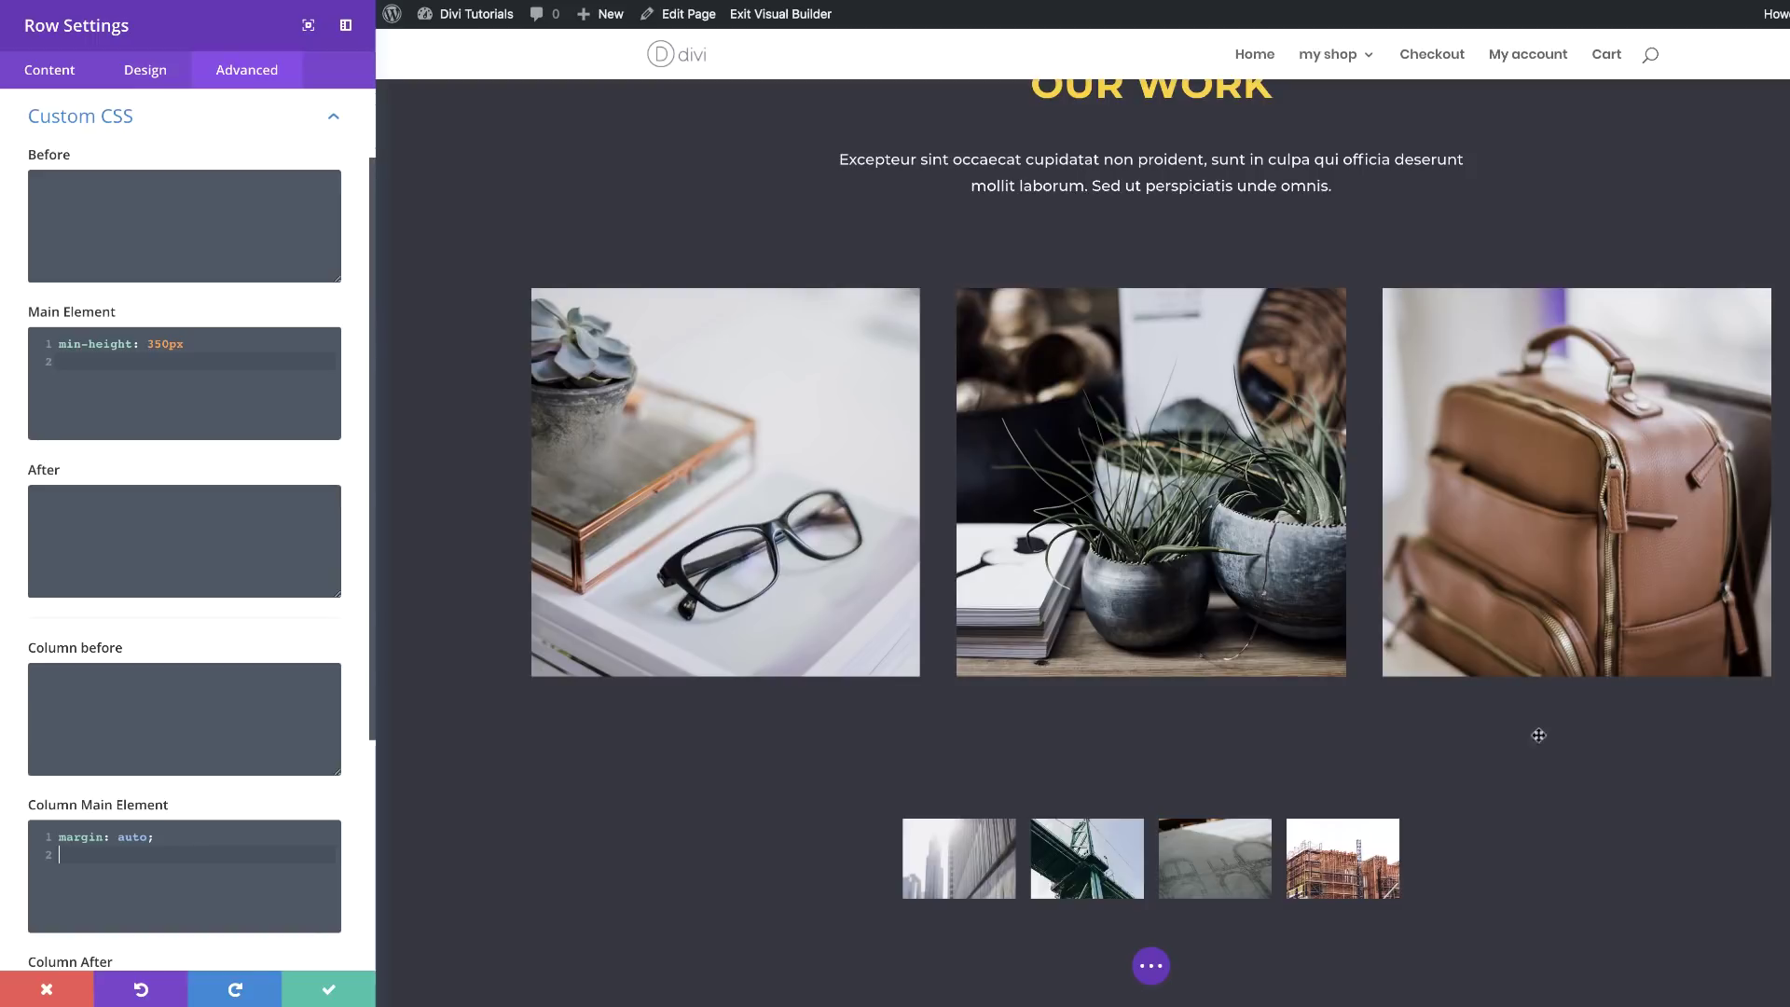
{"action": "left_click", "coordinate": [325, 993]}
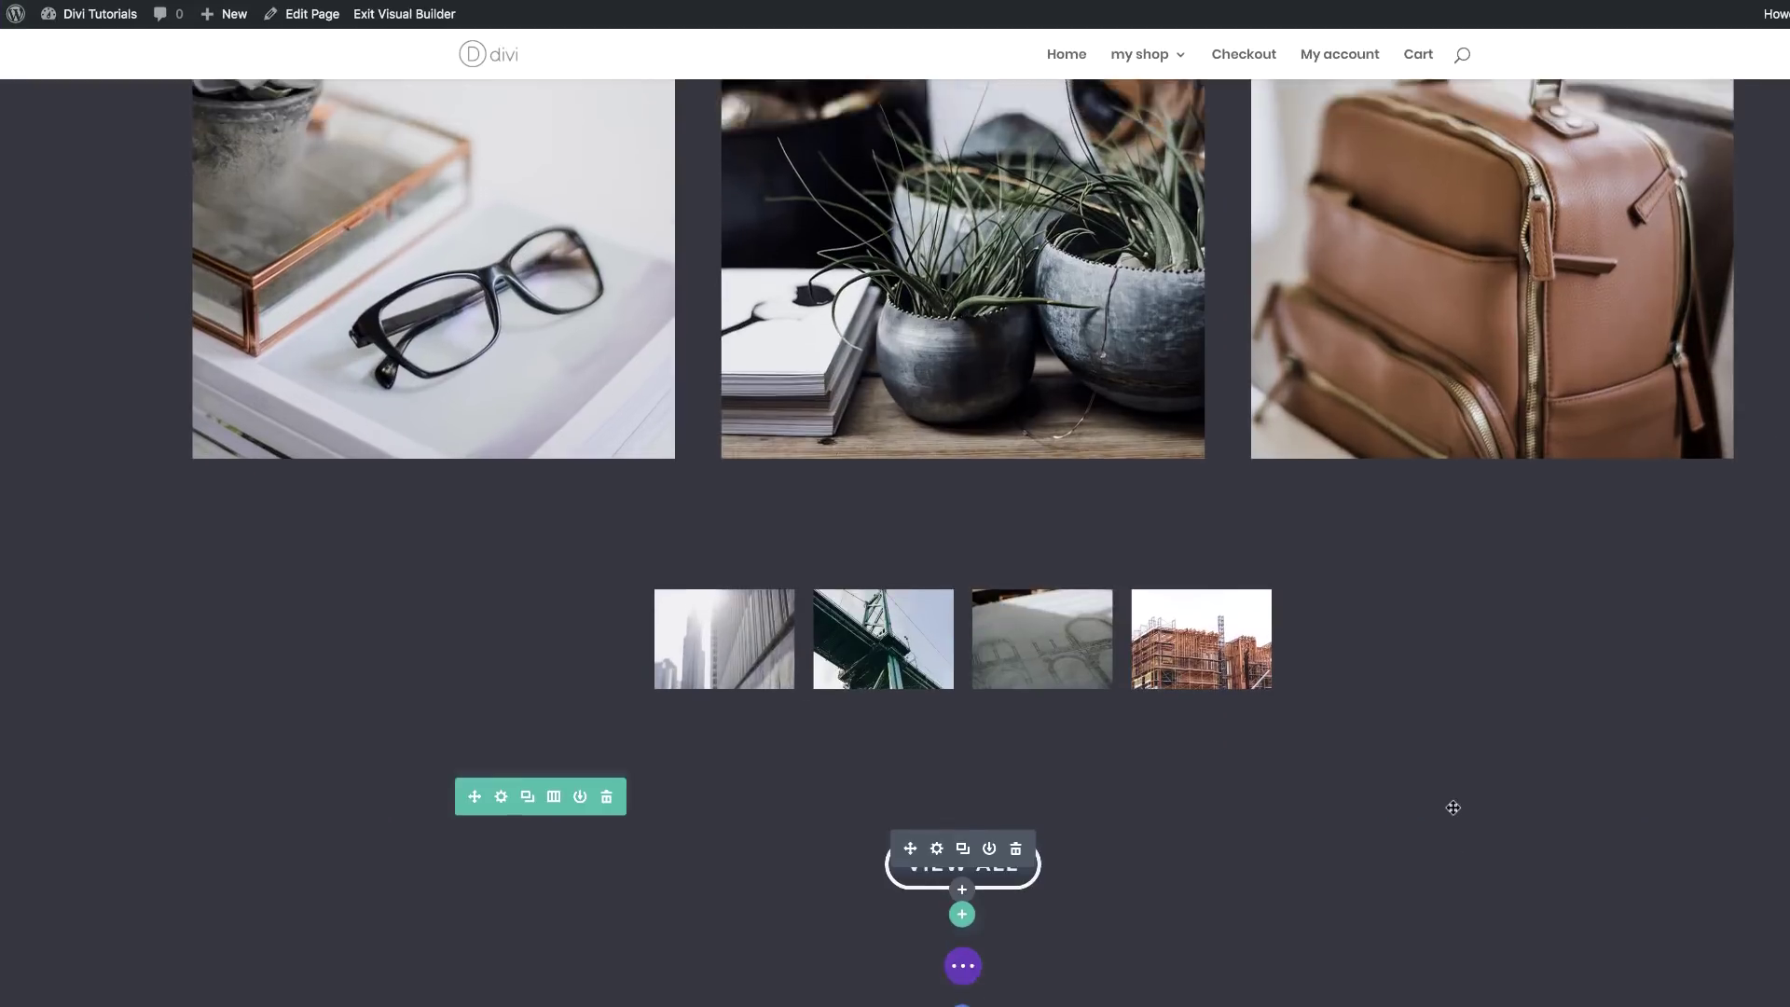
{"action": "scroll", "coordinate": [1451, 803], "scroll_direction": "up", "scroll_amount": 5}
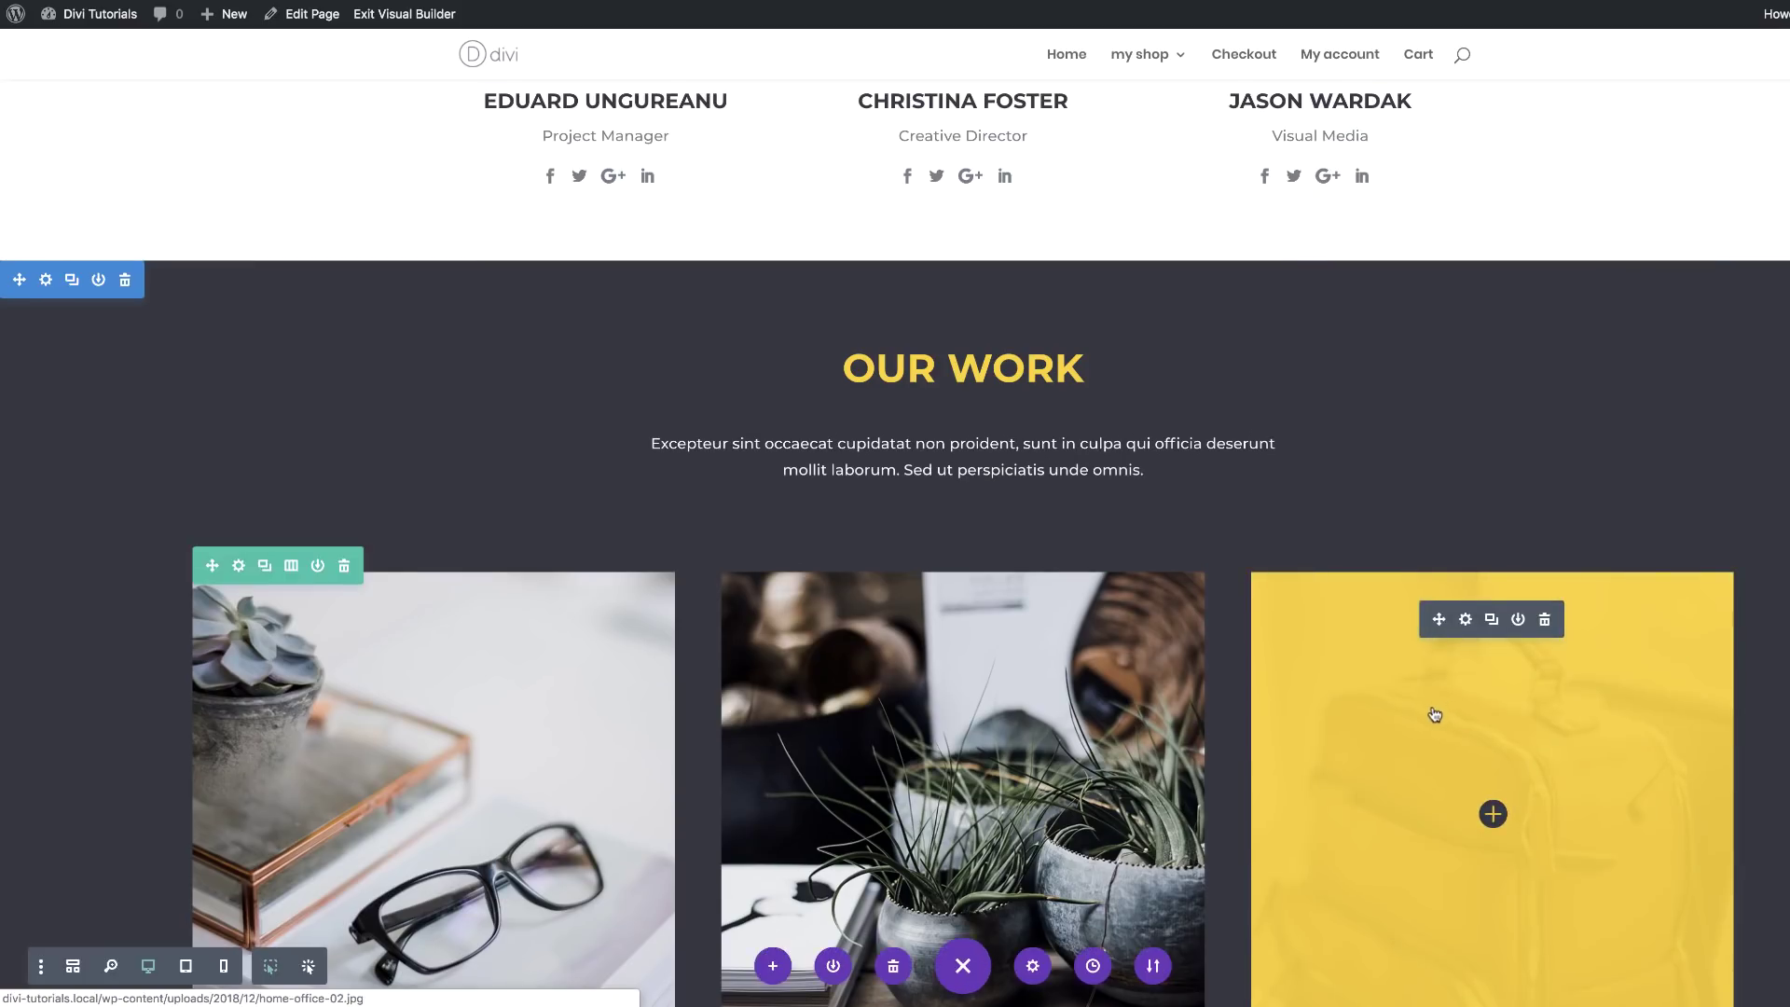
Exit the Visual Builder and scroll to the Our Work gallery thumbnails on the live page
{"action": "left_click", "coordinate": [418, 14]}
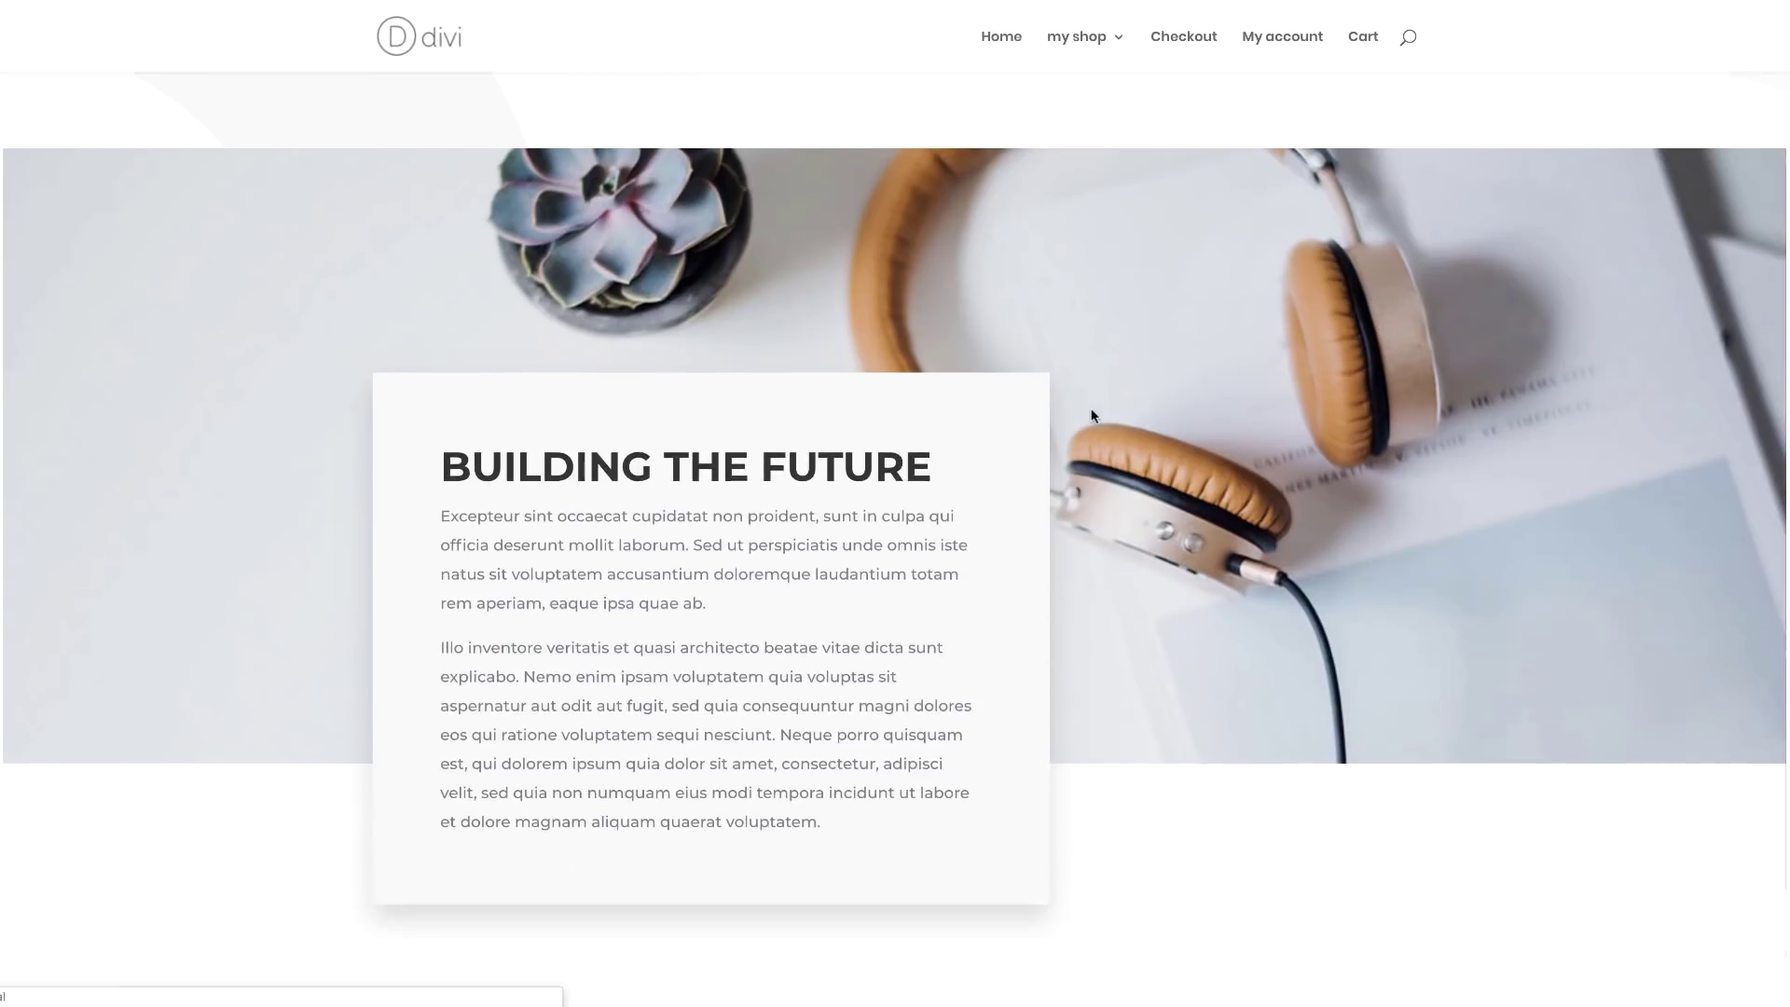
{"action": "scroll", "coordinate": [1091, 411], "scroll_direction": "down", "scroll_amount": 9}
{"action": "scroll", "coordinate": [1091, 411], "scroll_direction": "down", "scroll_amount": 6}
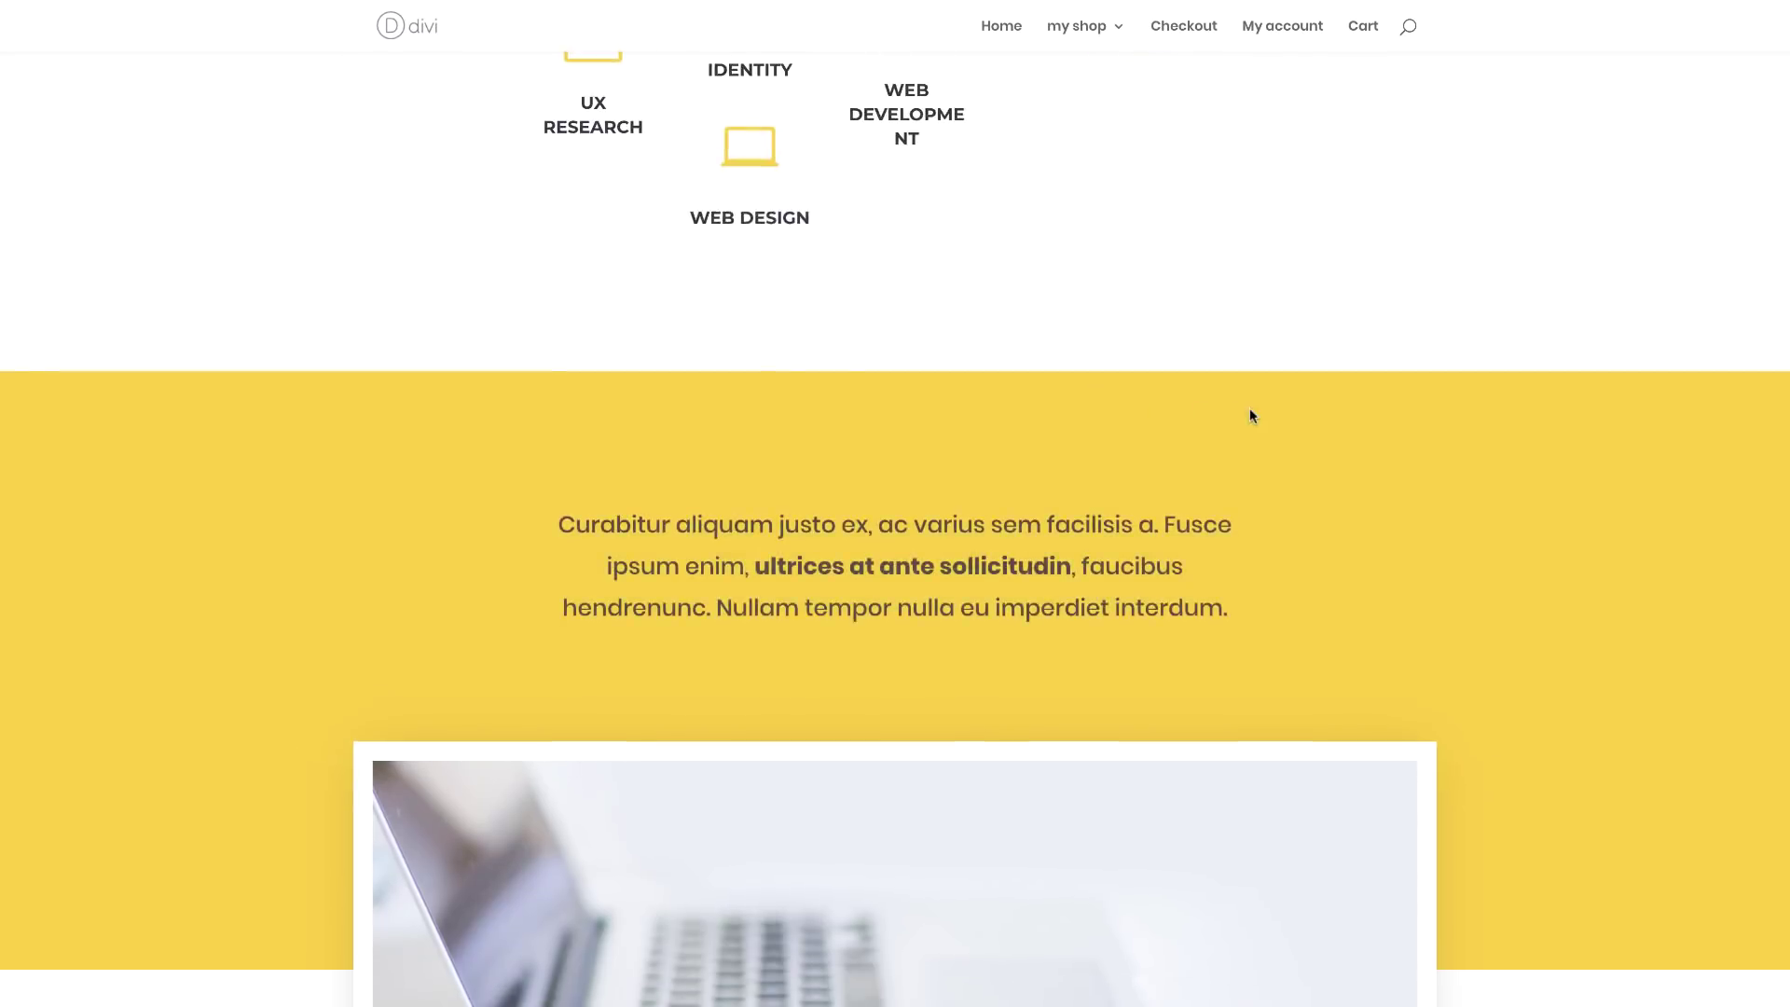
{"action": "scroll", "coordinate": [1250, 411], "scroll_direction": "up", "scroll_amount": 7}
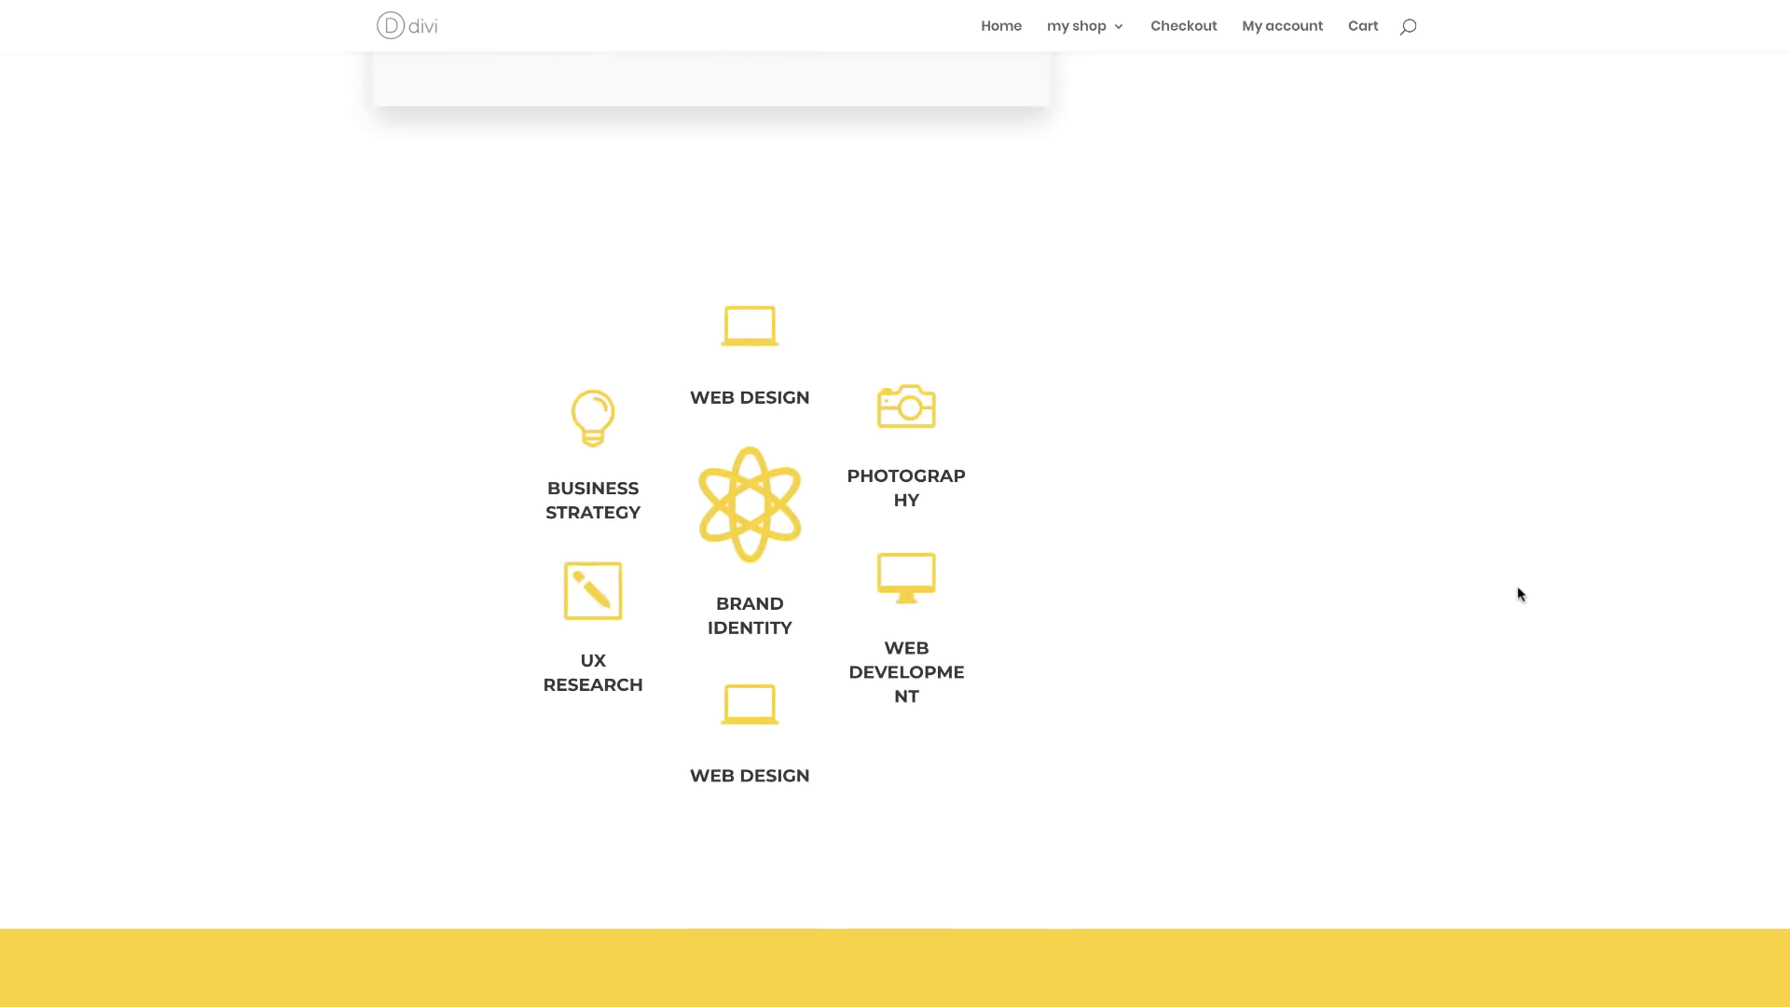
{"action": "scroll", "coordinate": [1517, 594], "scroll_direction": "down", "scroll_amount": 15}
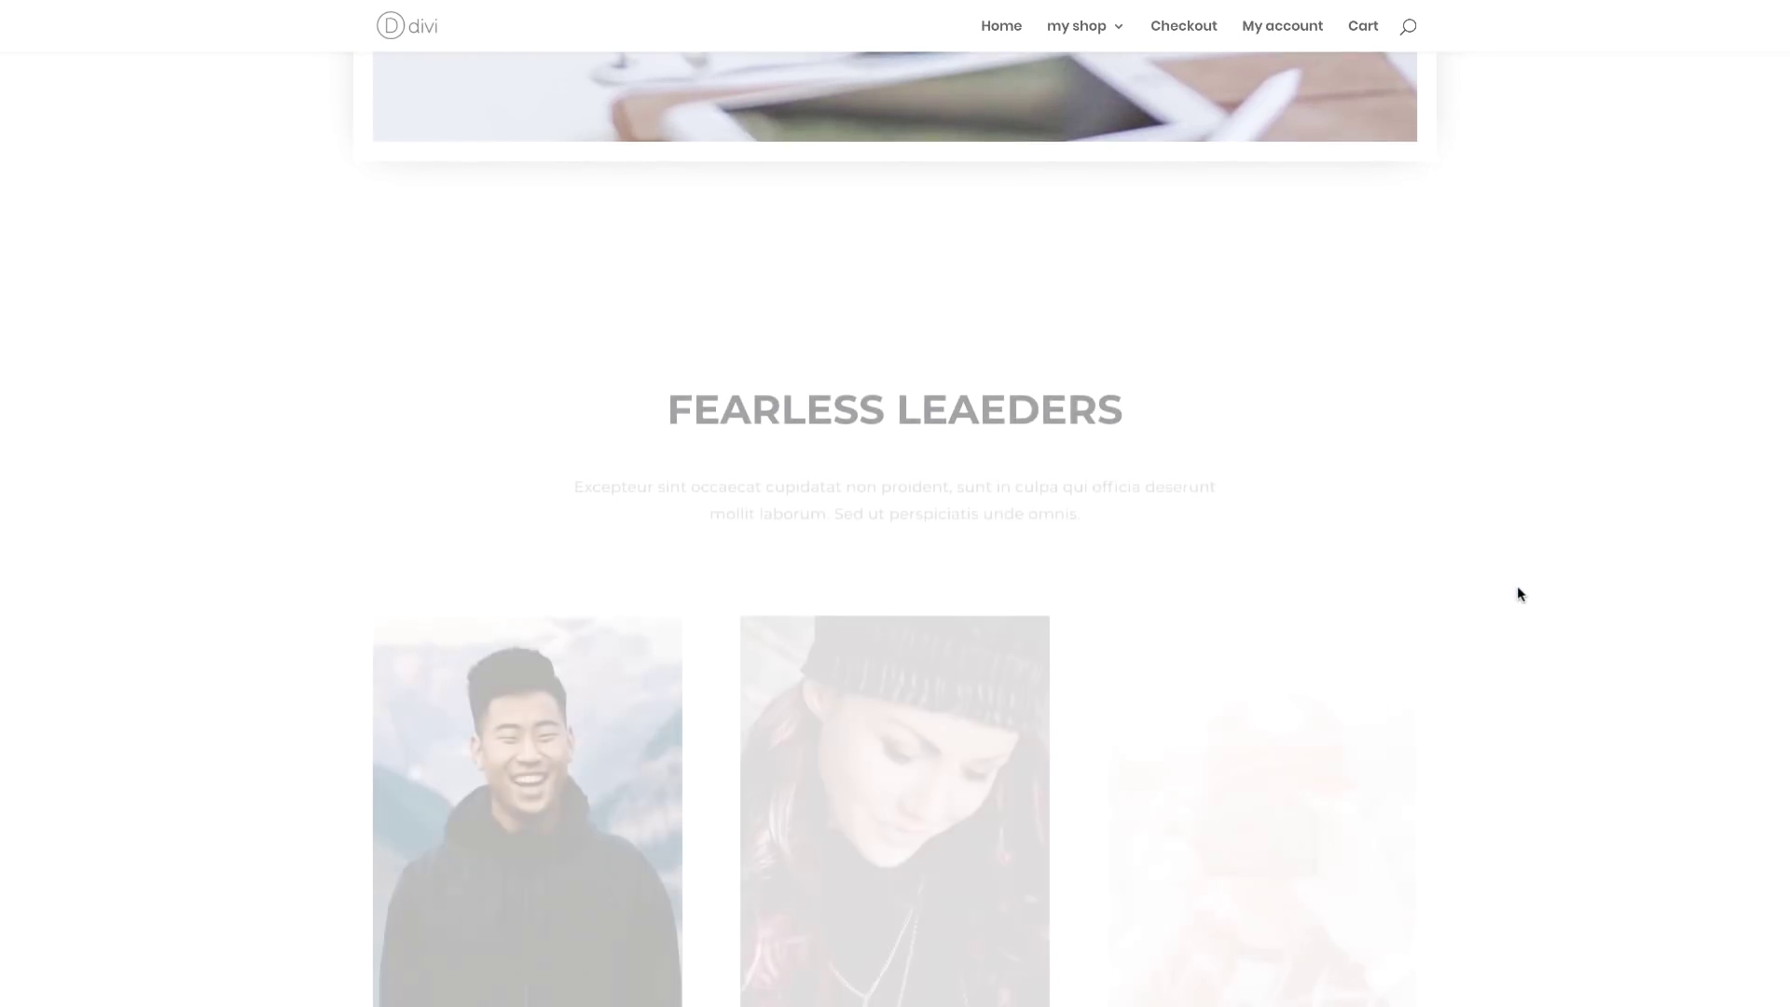
{"action": "scroll", "coordinate": [1517, 589], "scroll_direction": "down", "scroll_amount": 11}
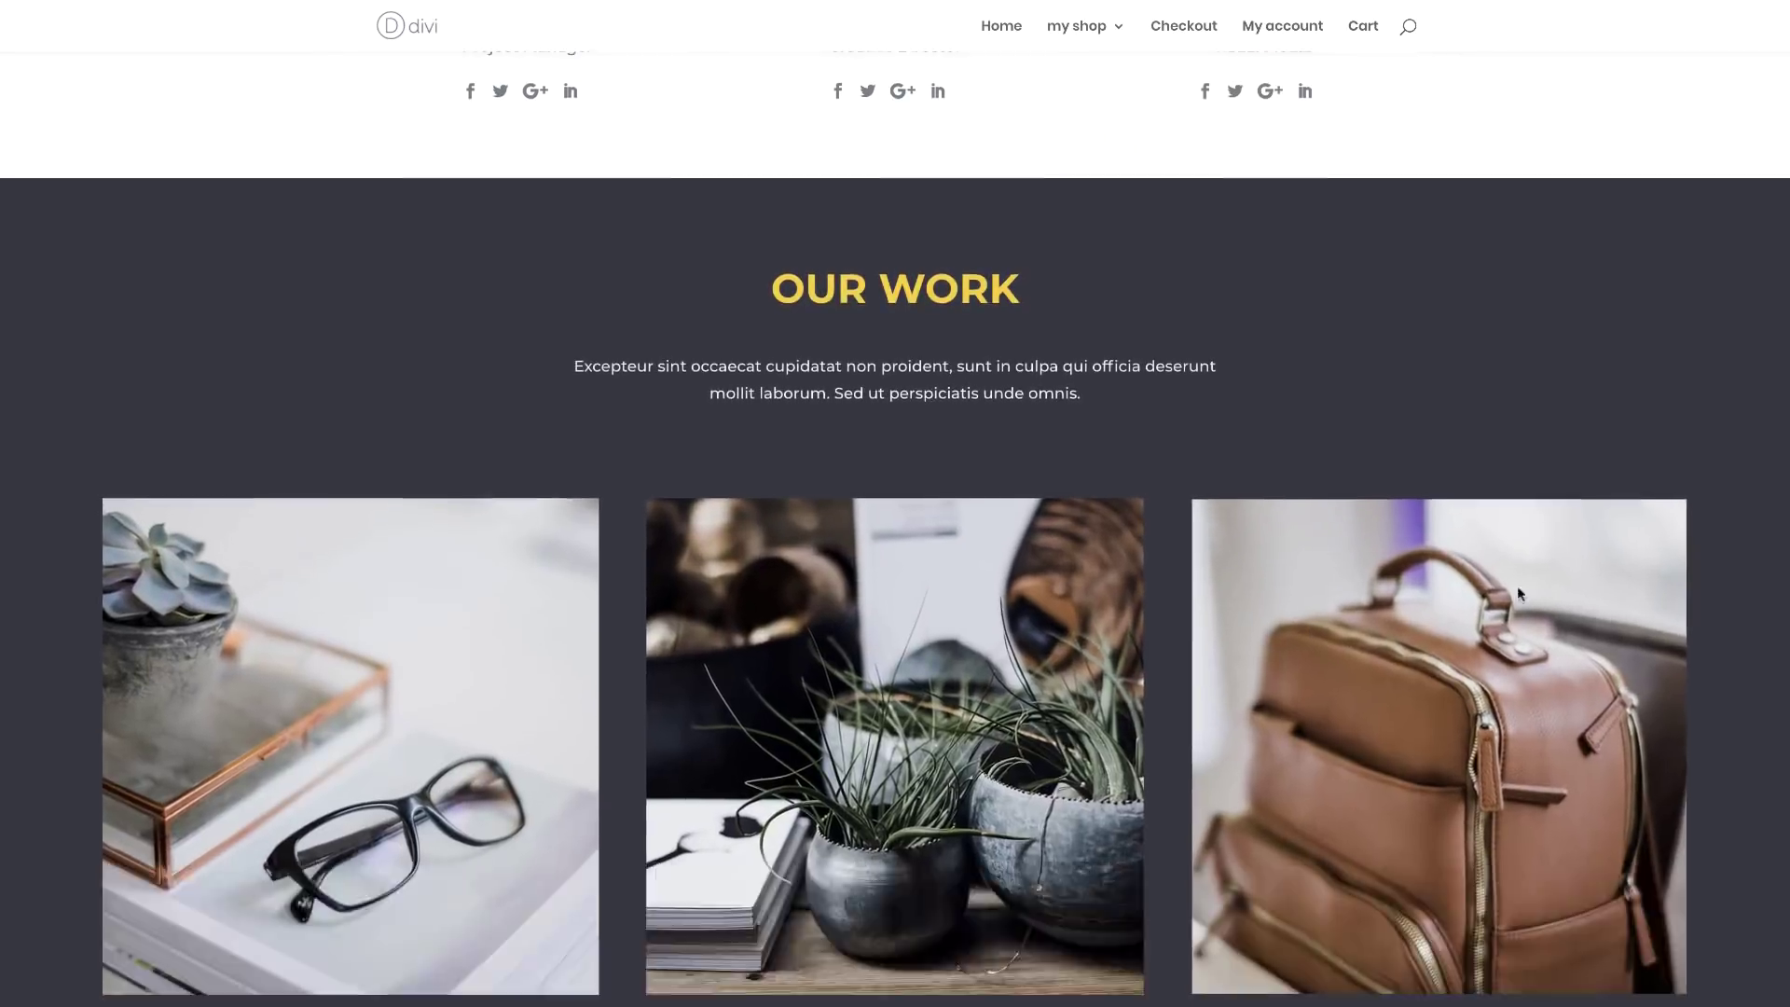
{"action": "scroll", "coordinate": [1516, 592], "scroll_direction": "down", "scroll_amount": 7}
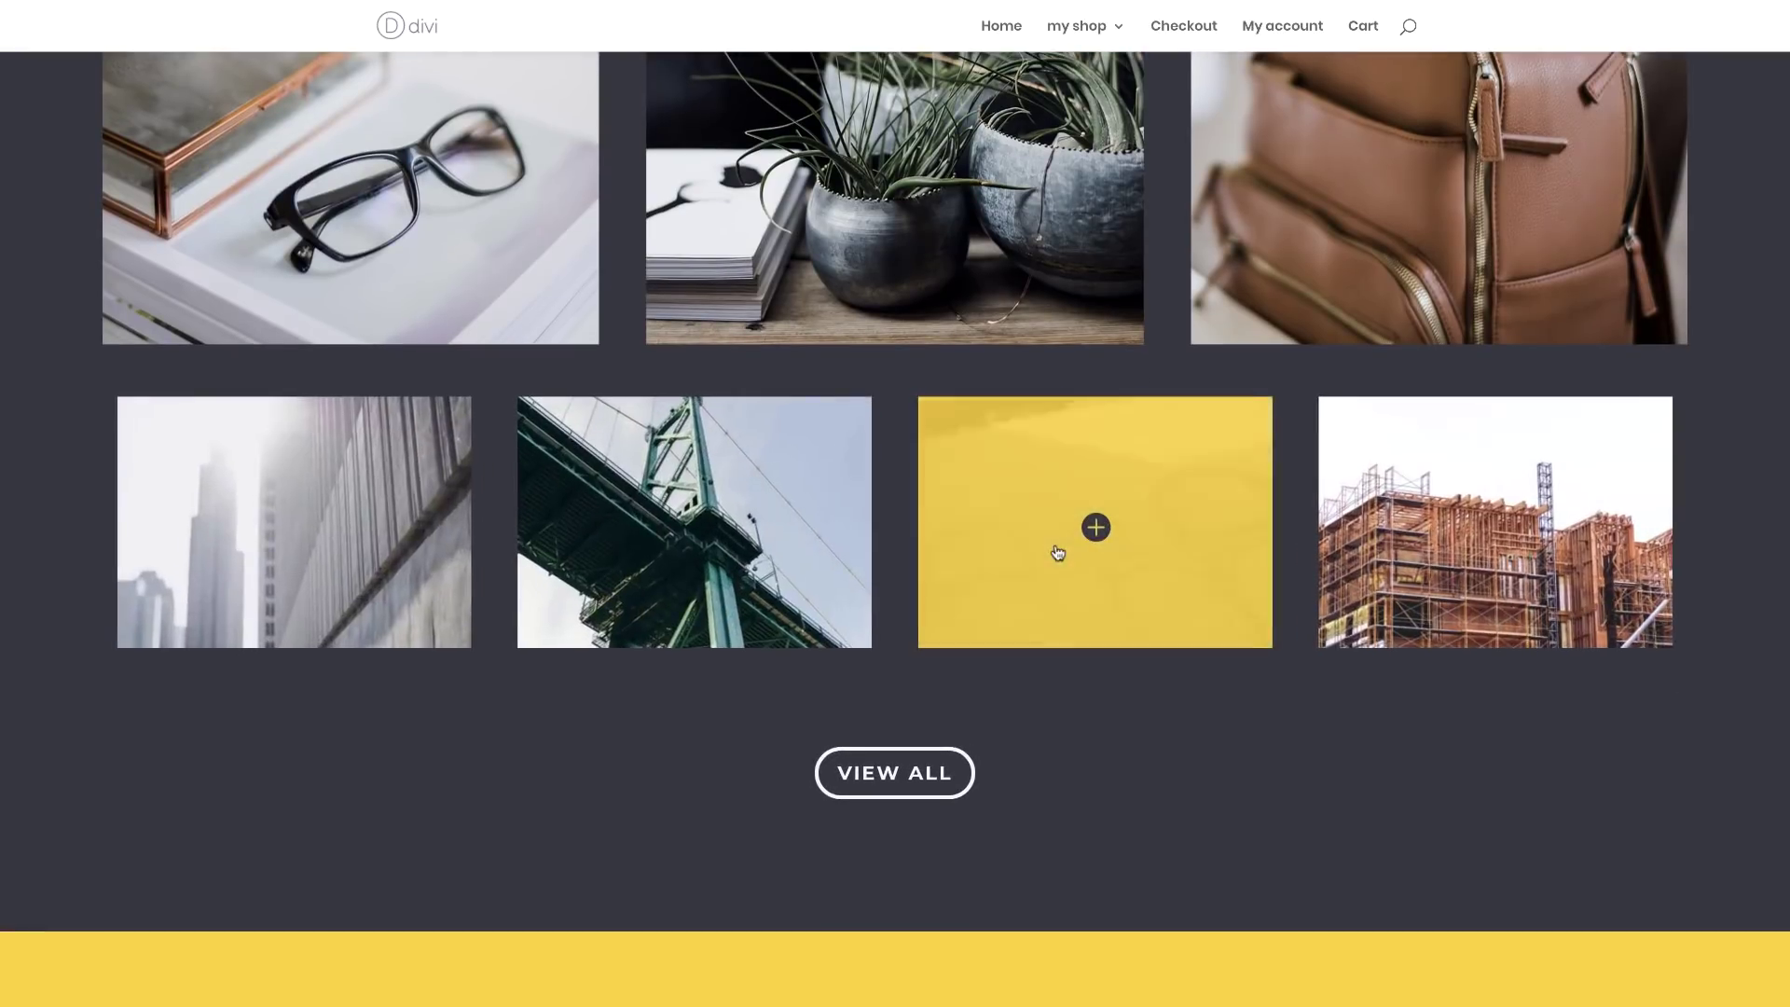